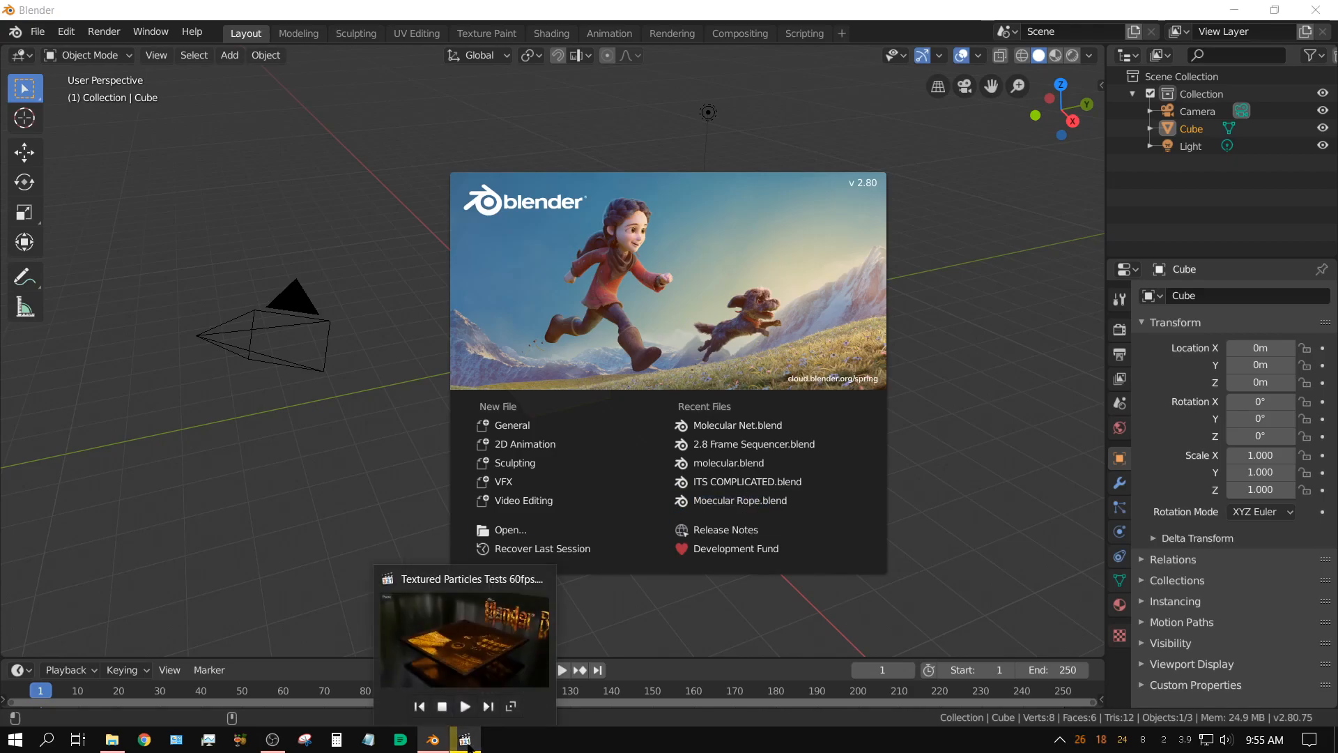
Step: Play the reference video "Textured Particles Tests 60fps.mp4" in the media player and close it
left_click(467, 742)
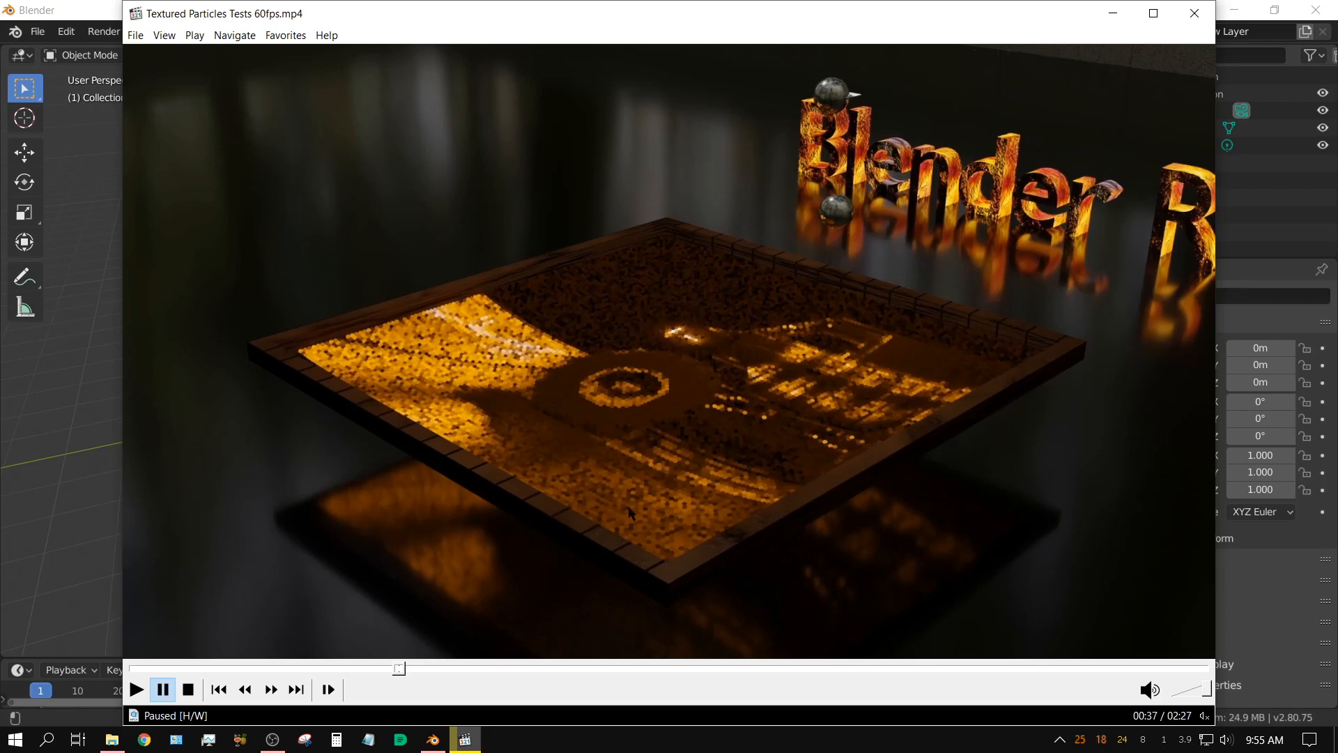
key("space")
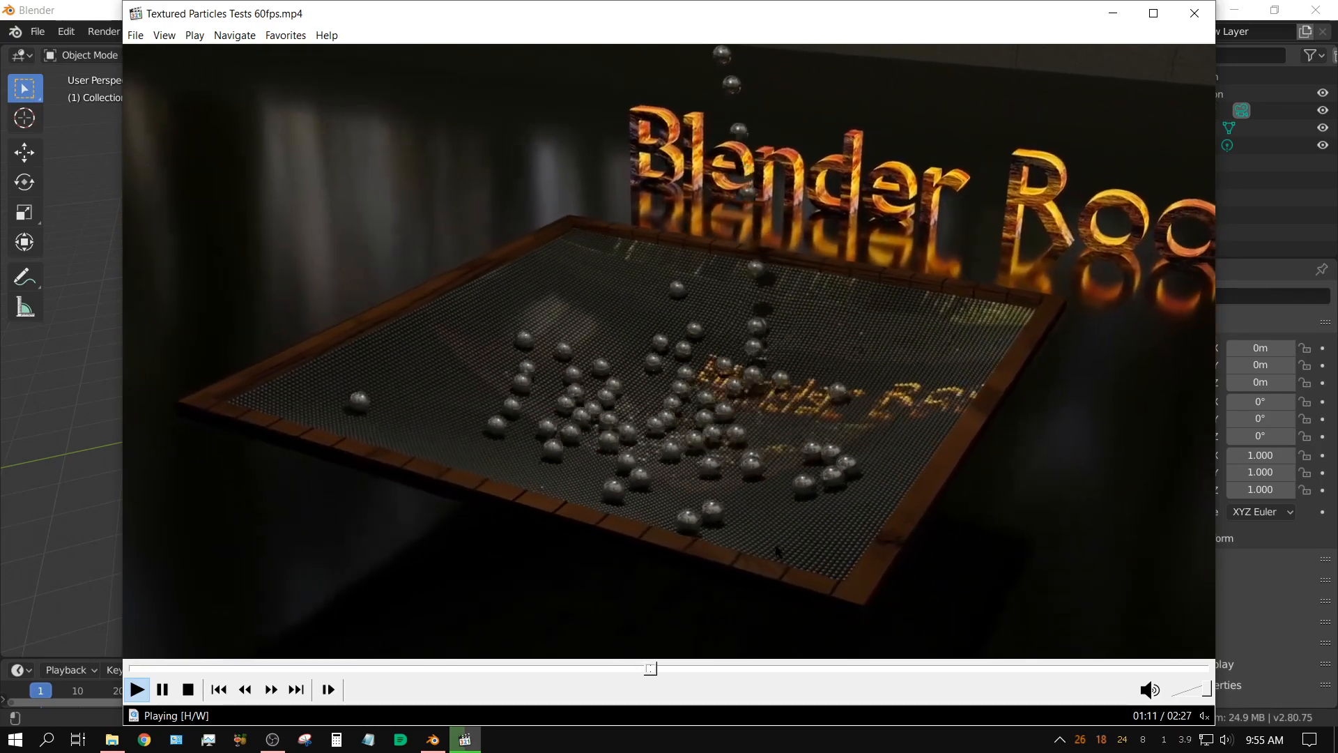
left_click(1193, 13)
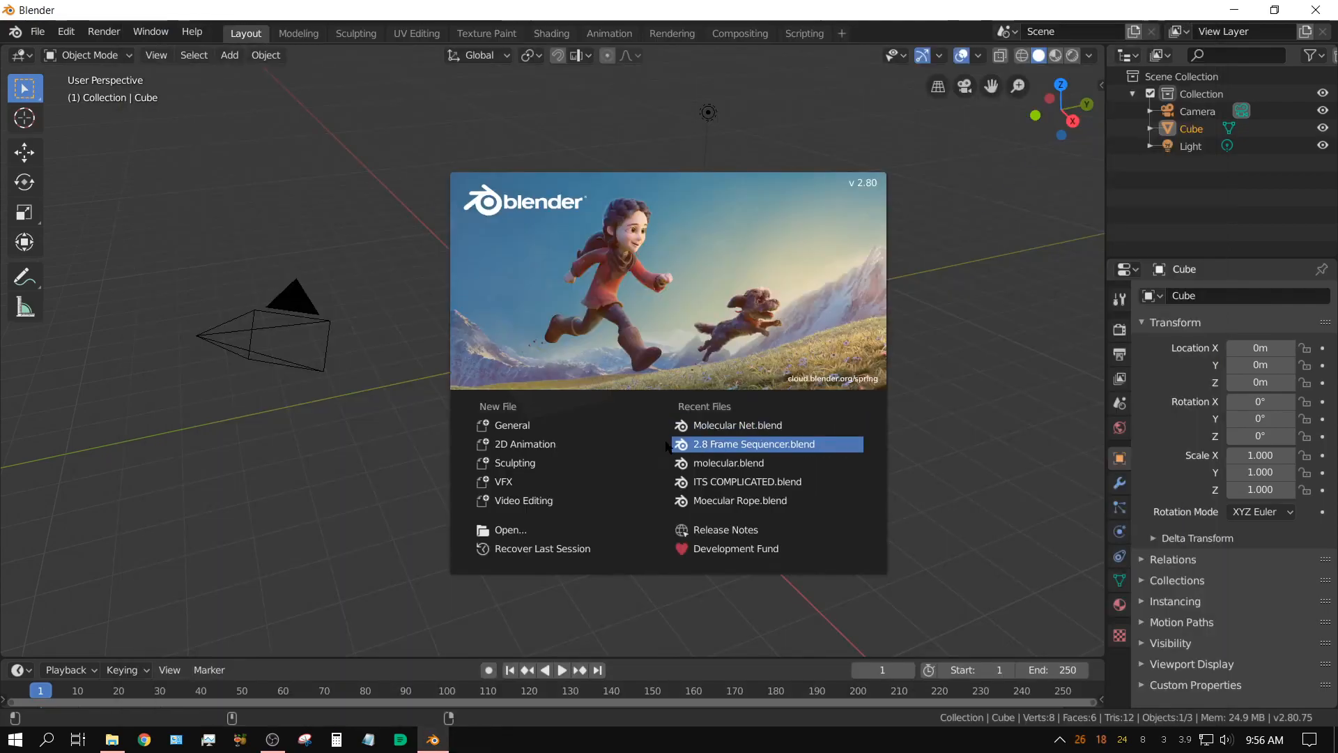
Step: Delete the default cube and hide the camera and the light in the viewport
left_click(935, 377)
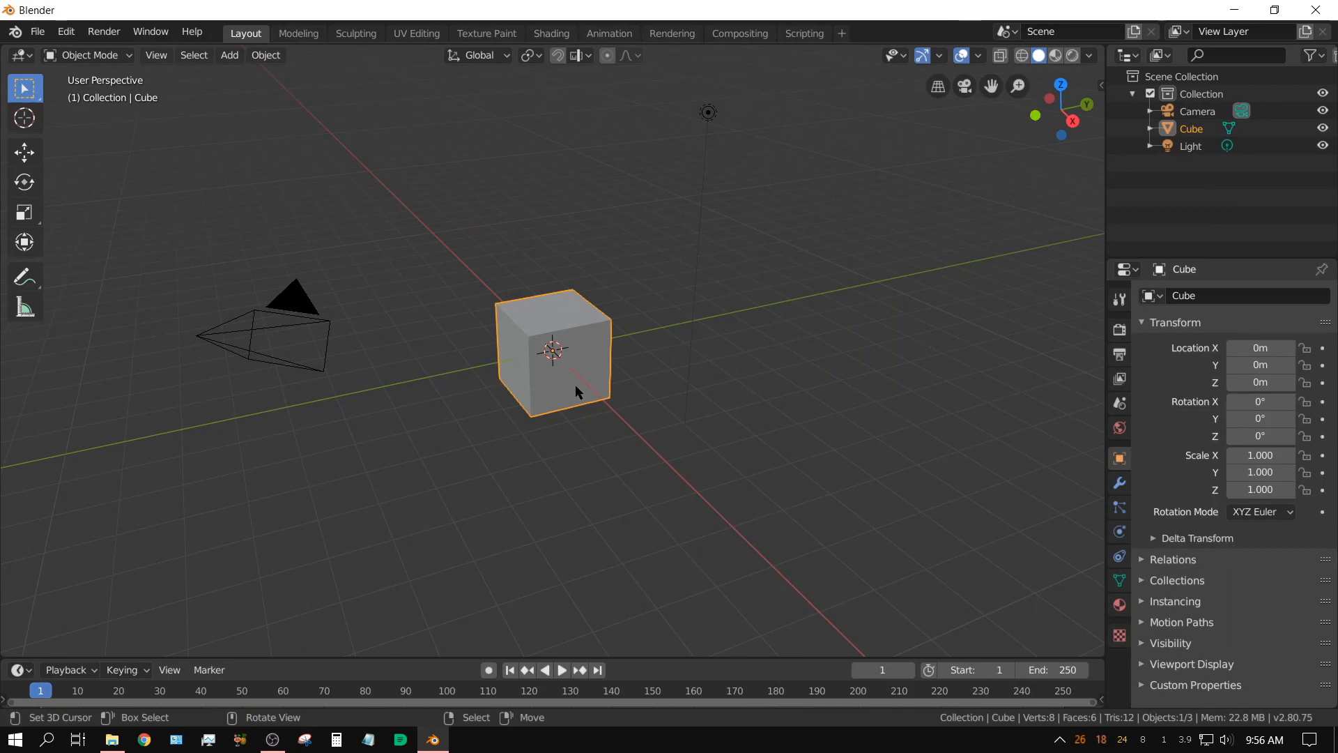
key("Delete")
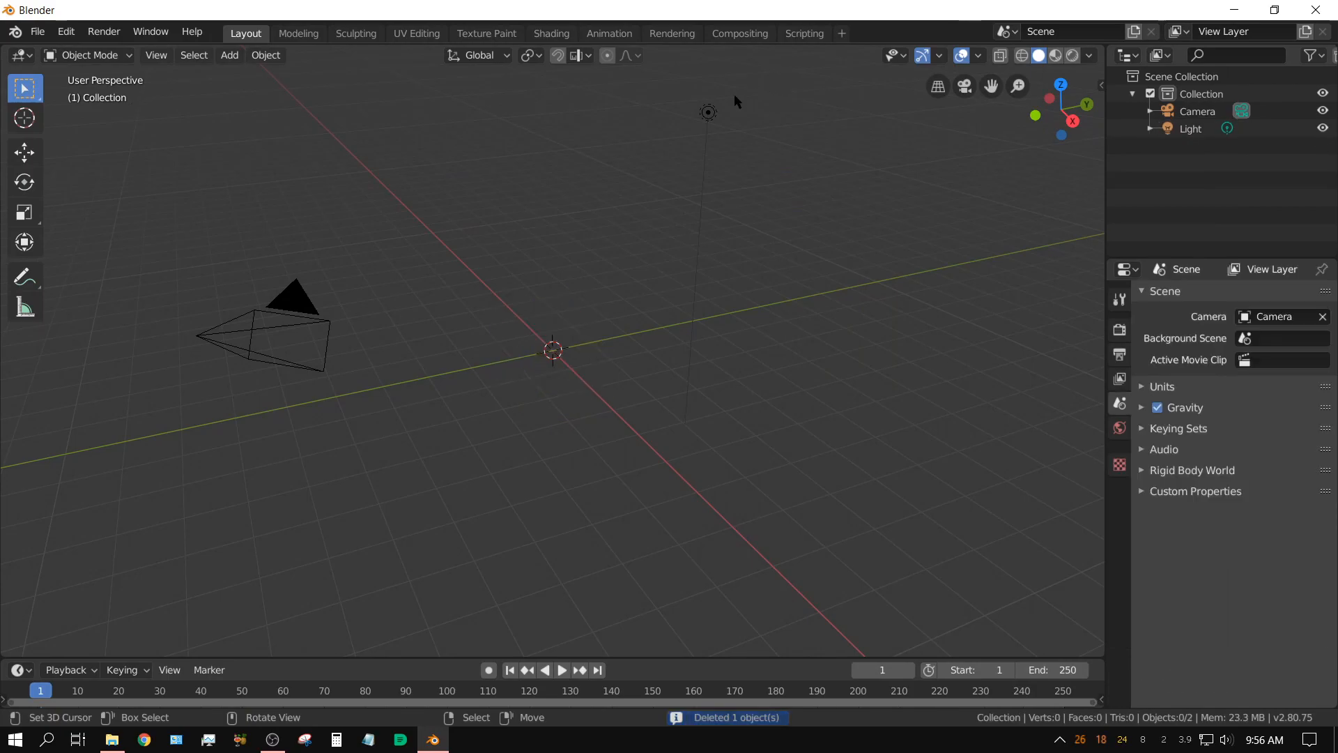
left_click(1323, 128)
left_click(1323, 111)
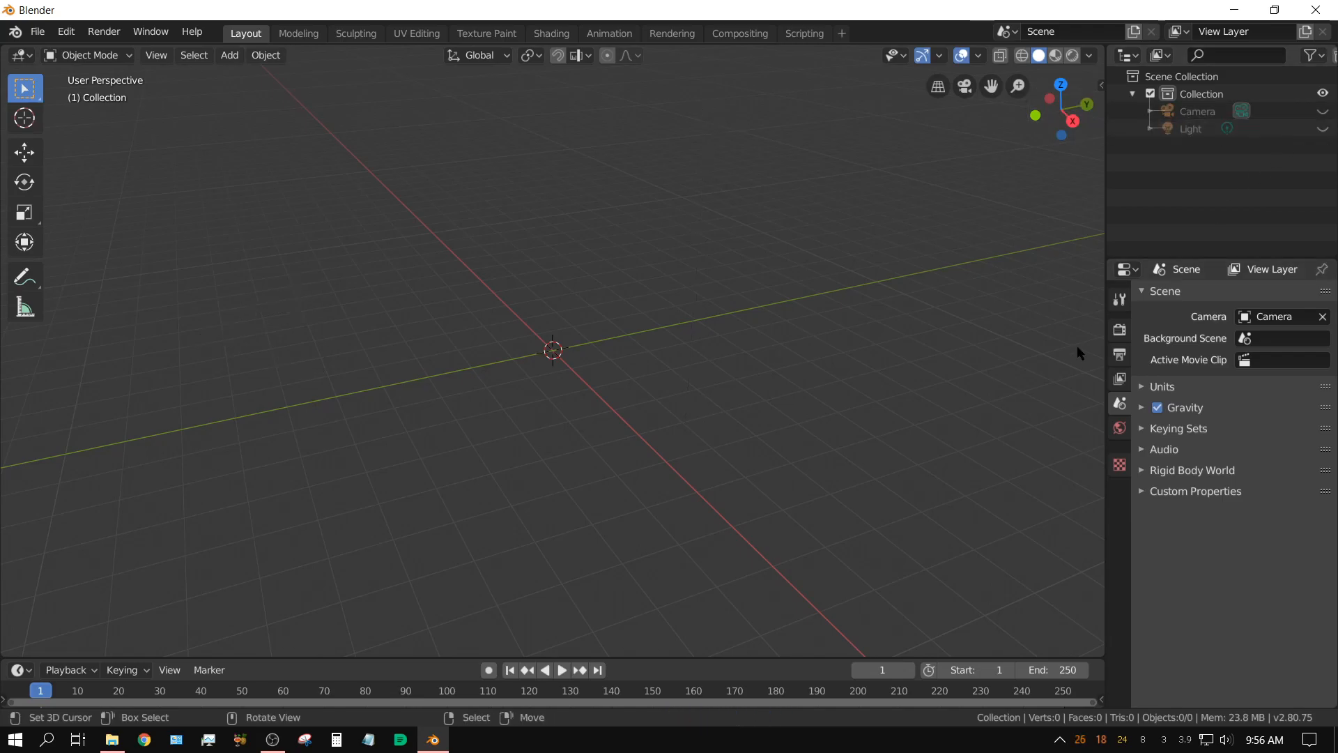
left_click_drag(1105, 335, 1065, 336)
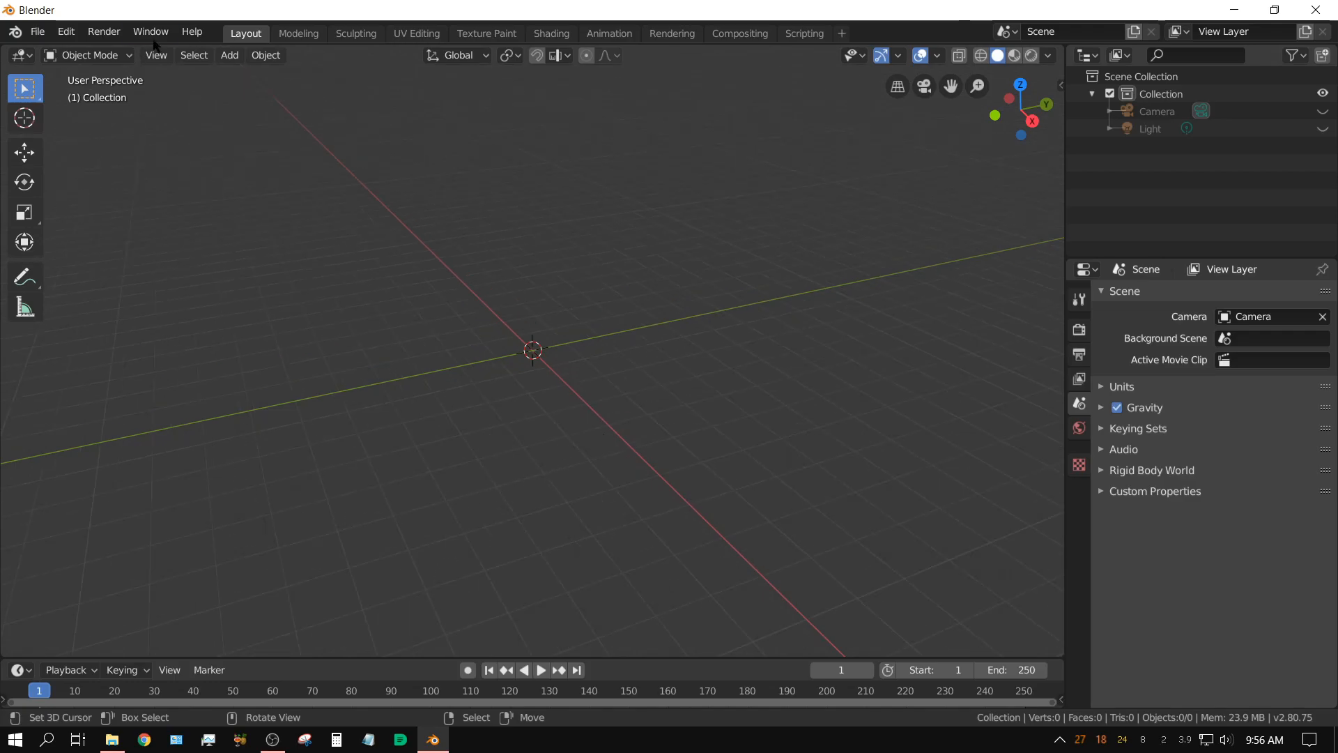
Step: Add an ico sphere mesh at the world origin
left_click(232, 65)
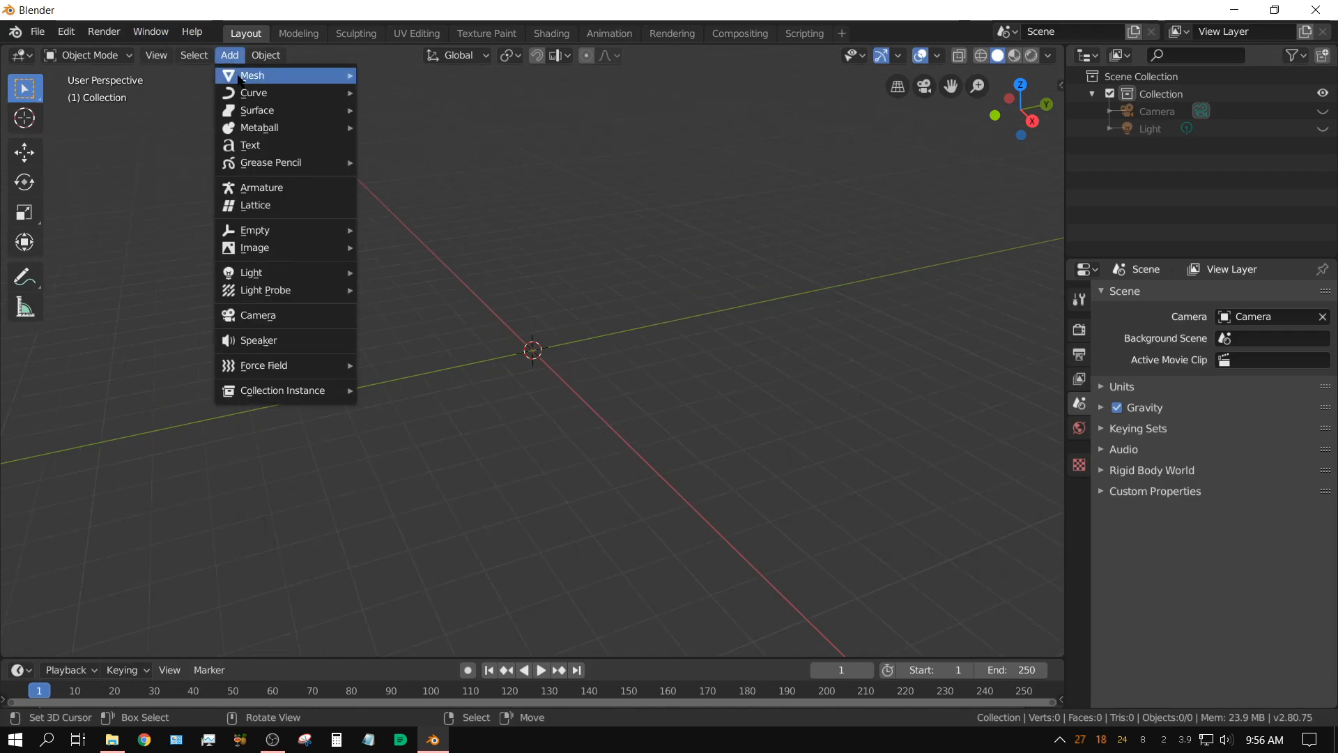
mouse_move(315, 74)
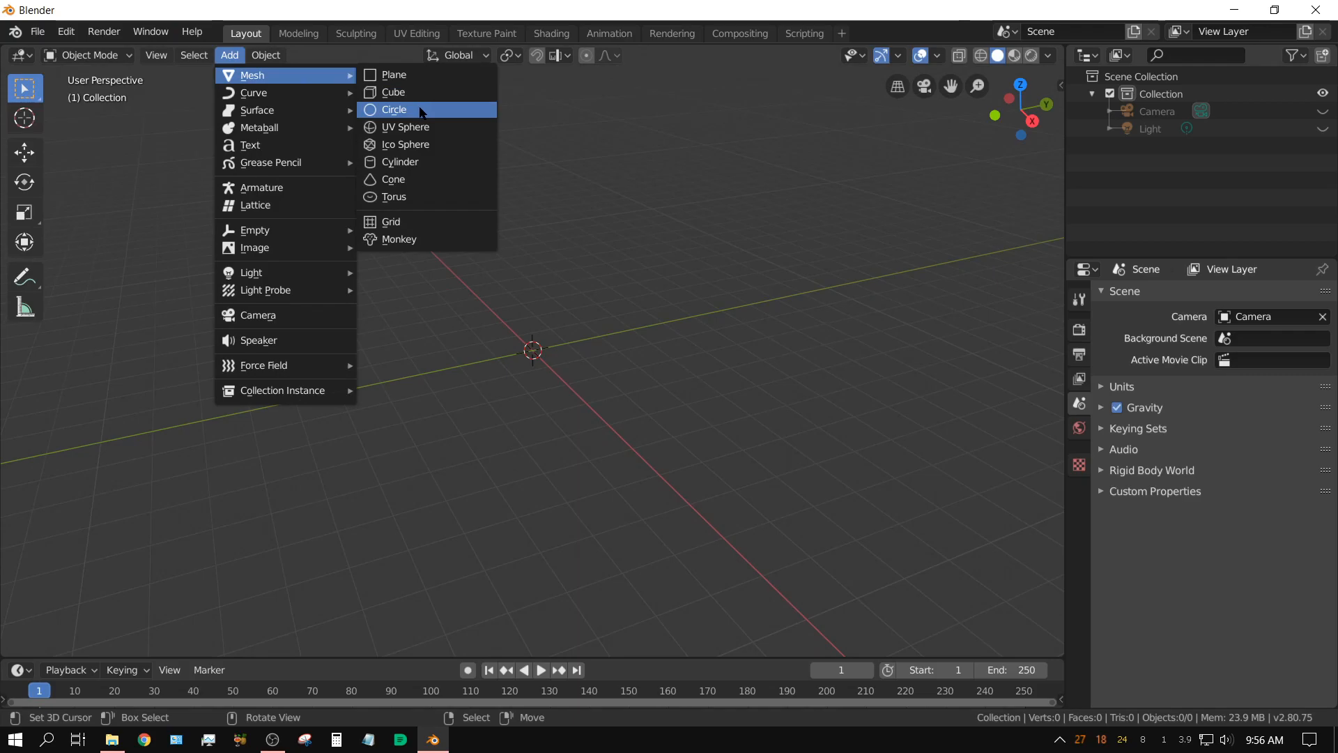
left_click(421, 145)
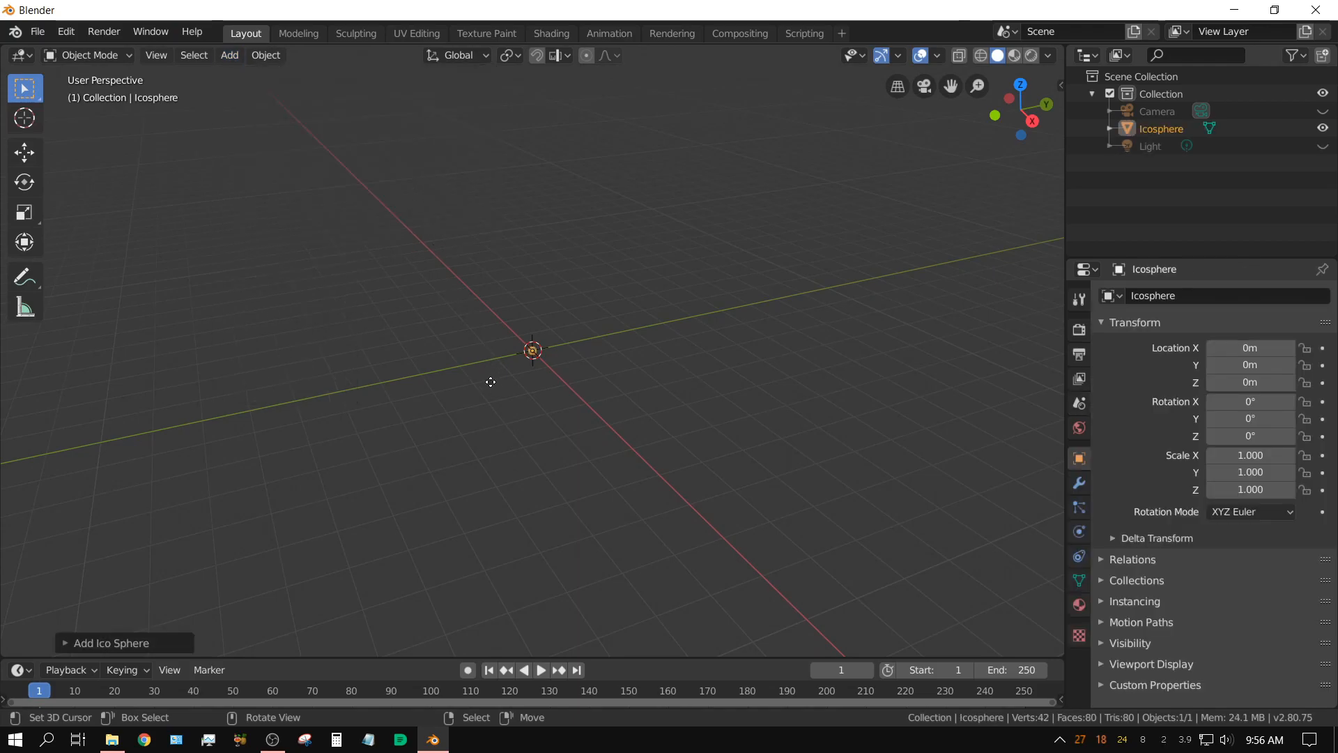
Step: Move the ico sphere about 268 m along the global Y axis and give it a new material
key("g")
key("y")
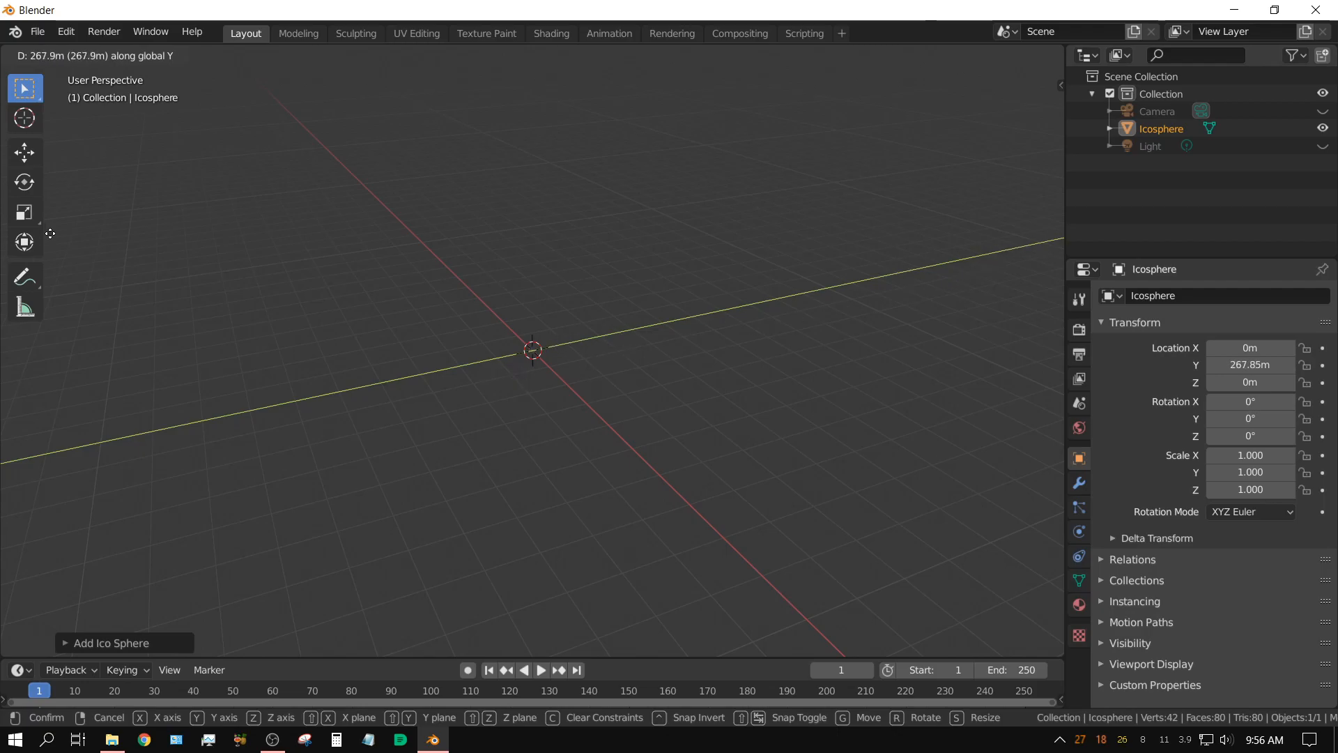
left_click(46, 234)
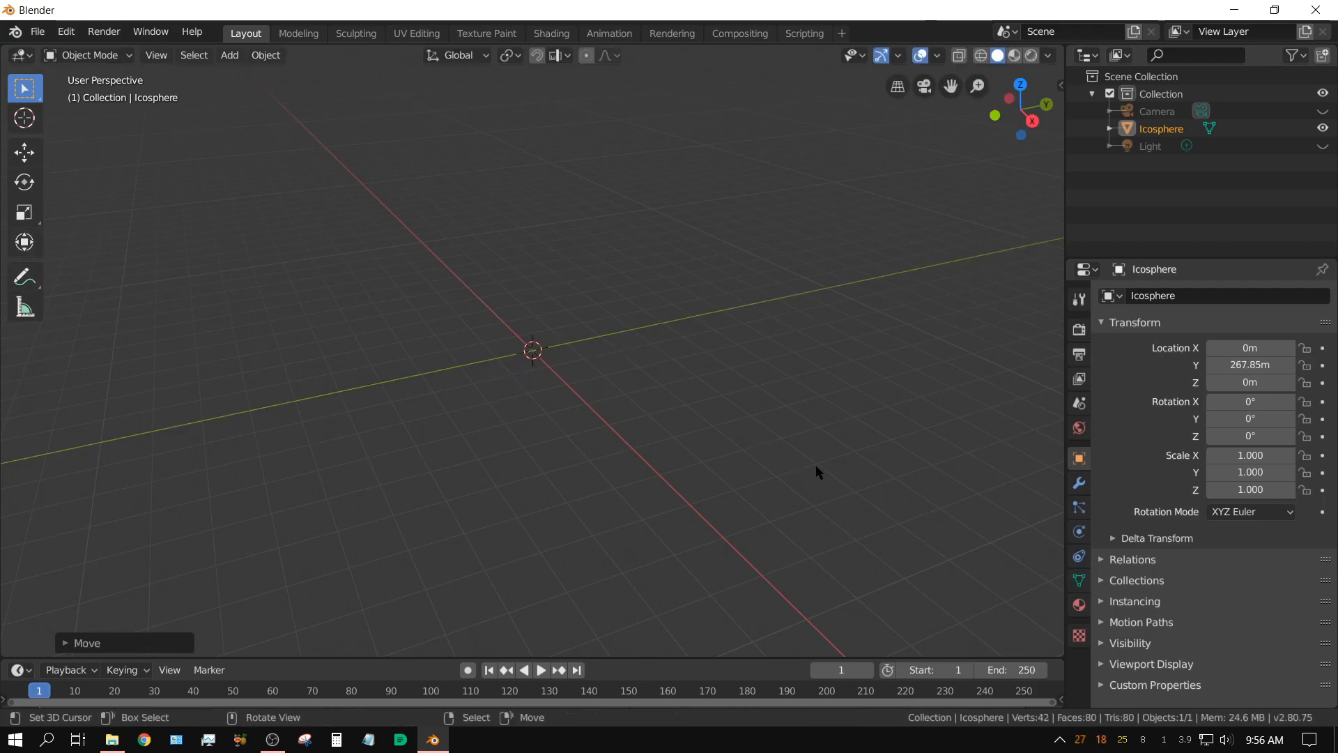
left_click(1079, 607)
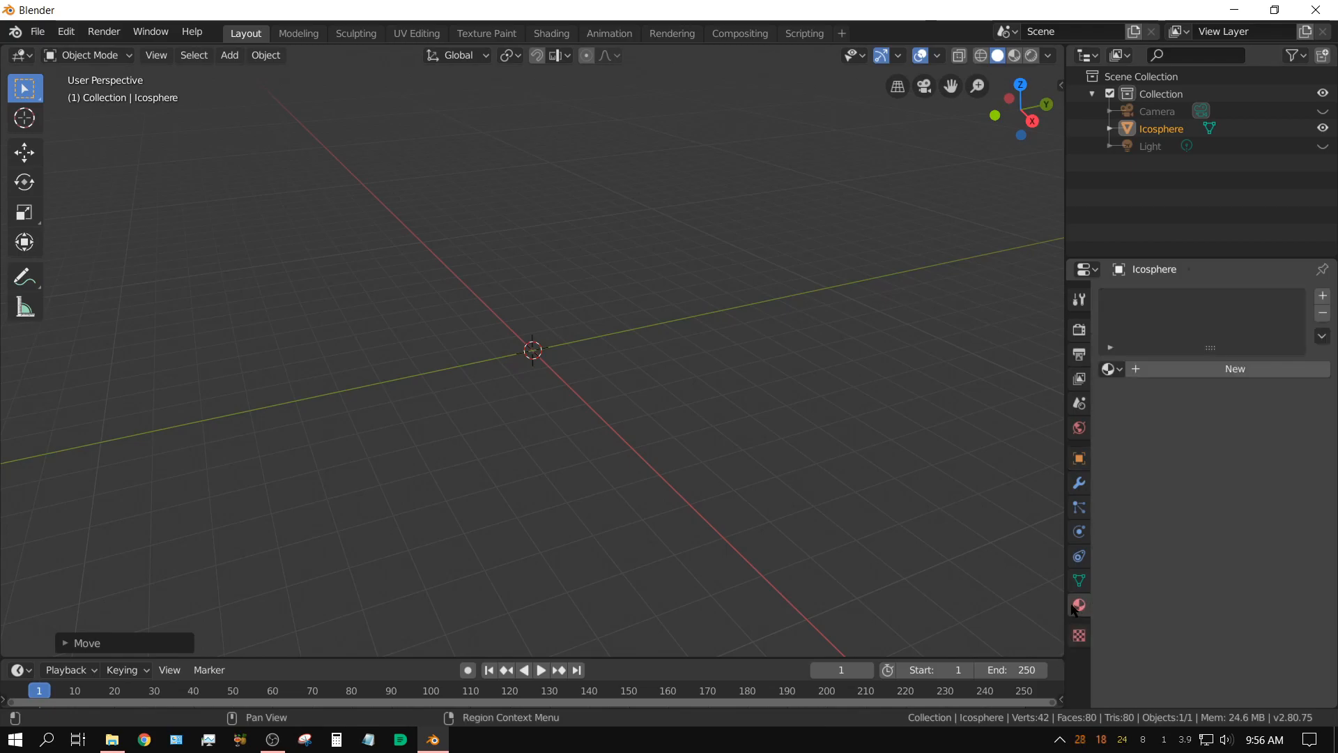
left_click(1211, 370)
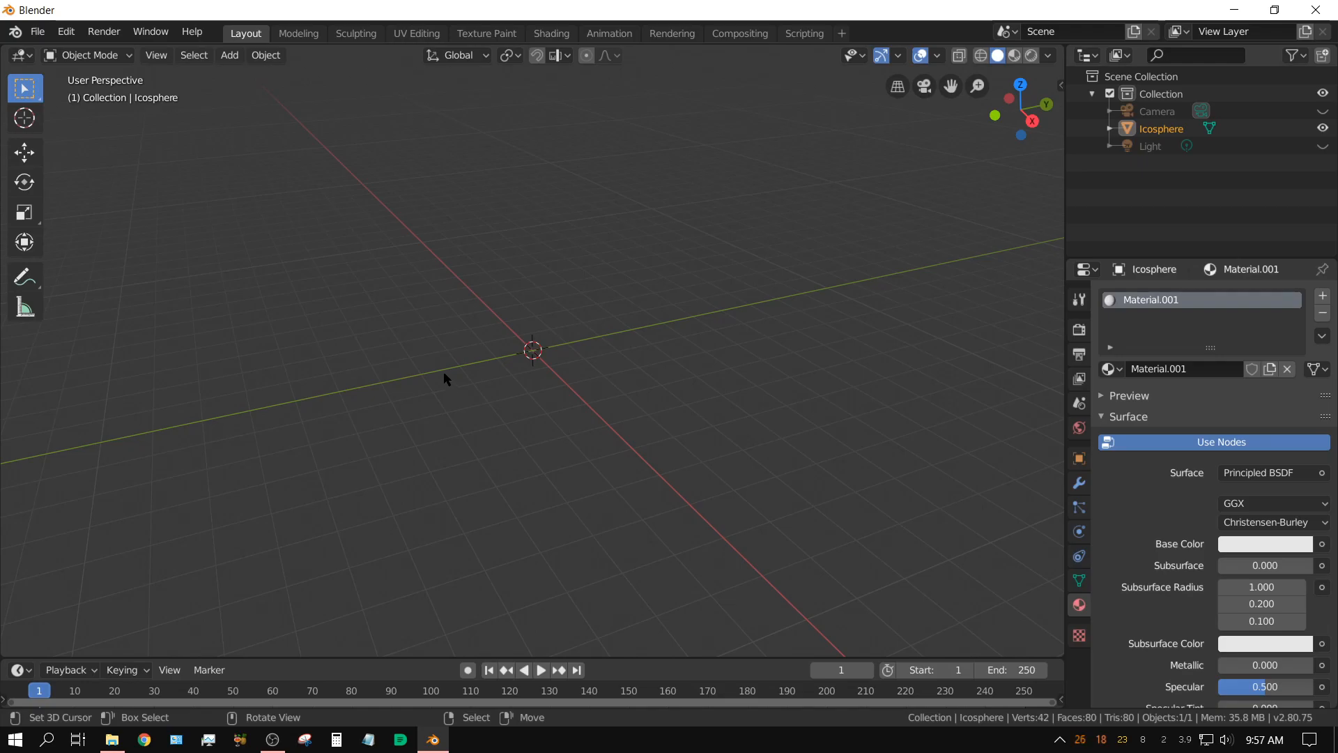
Step: Add a plane mesh at the world origin
left_click(230, 56)
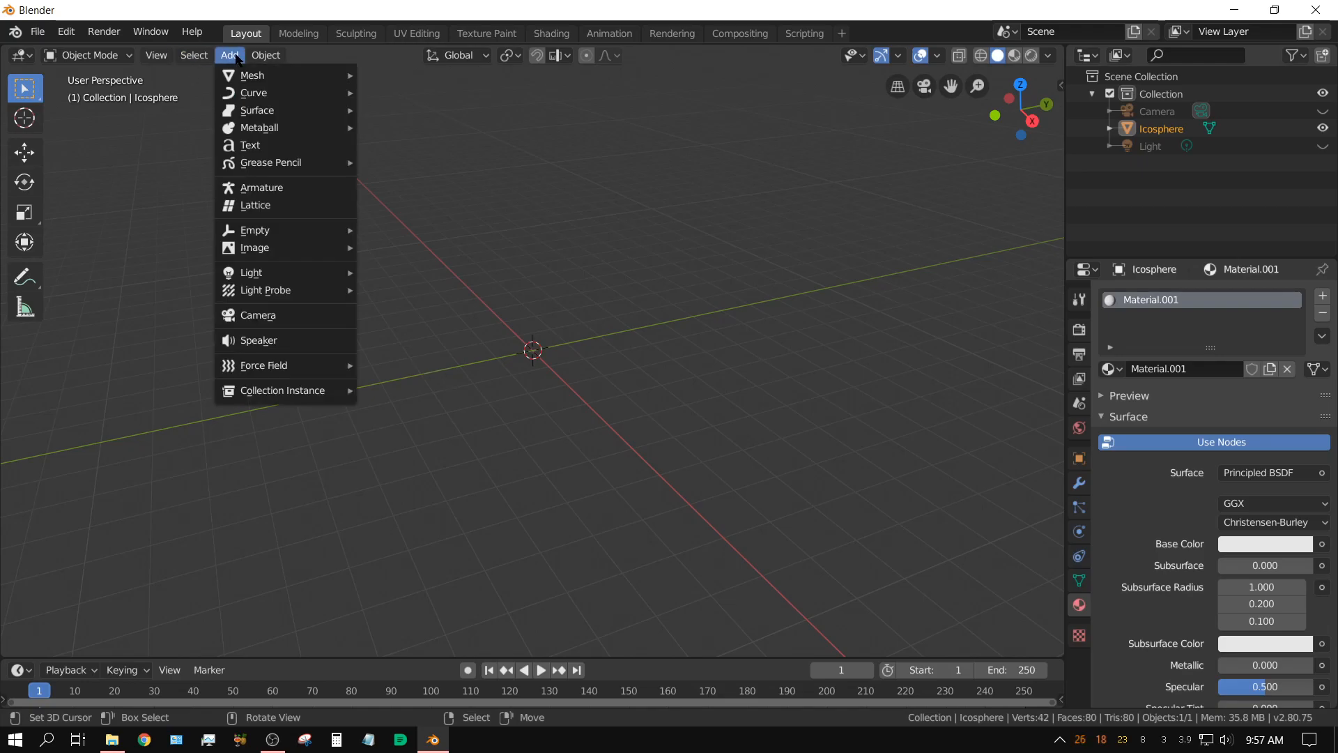
mouse_move(237, 76)
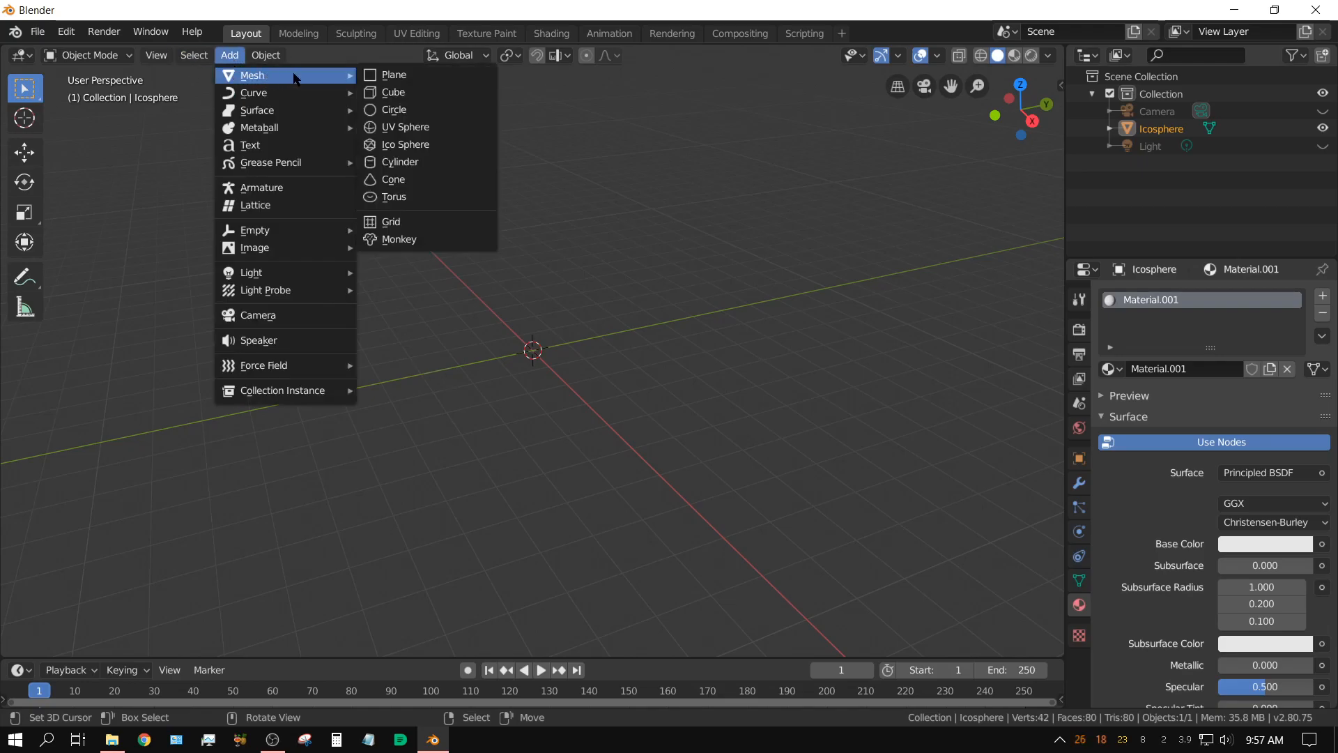
left_click(393, 75)
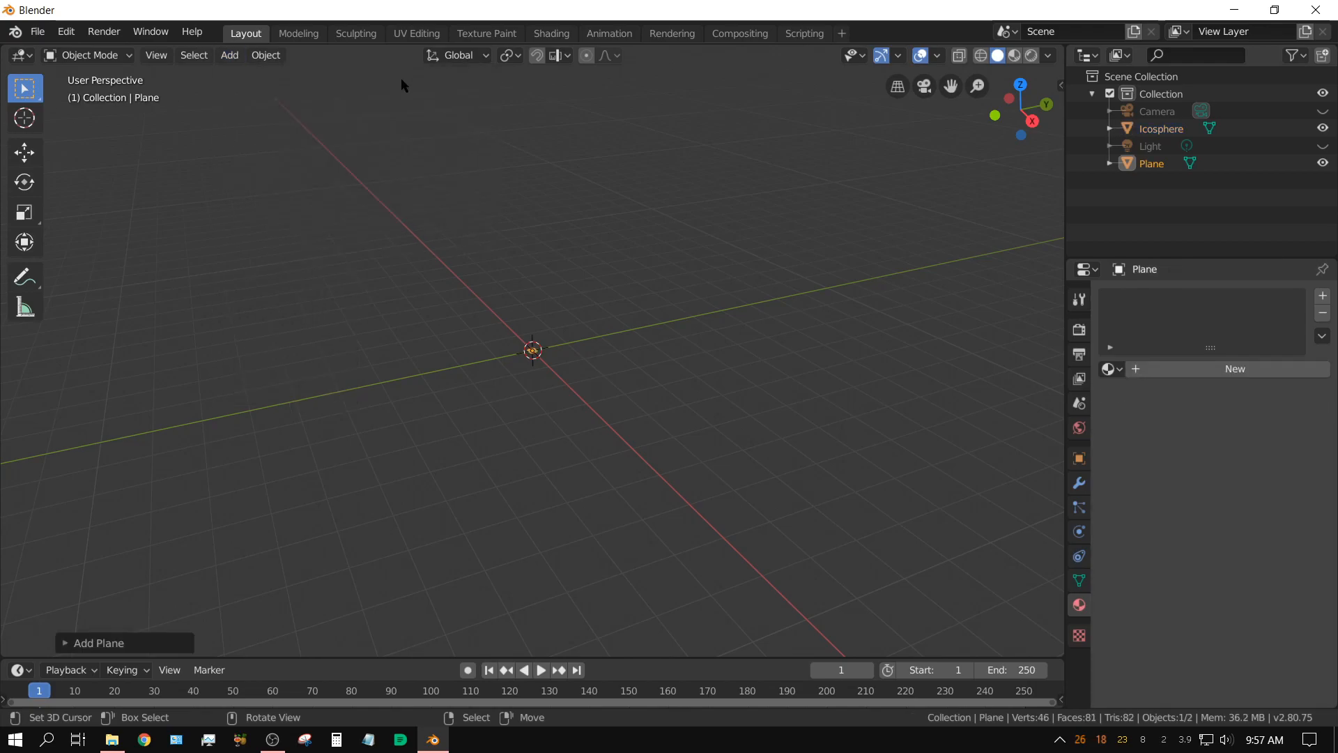
scroll(556, 467, "up", 13)
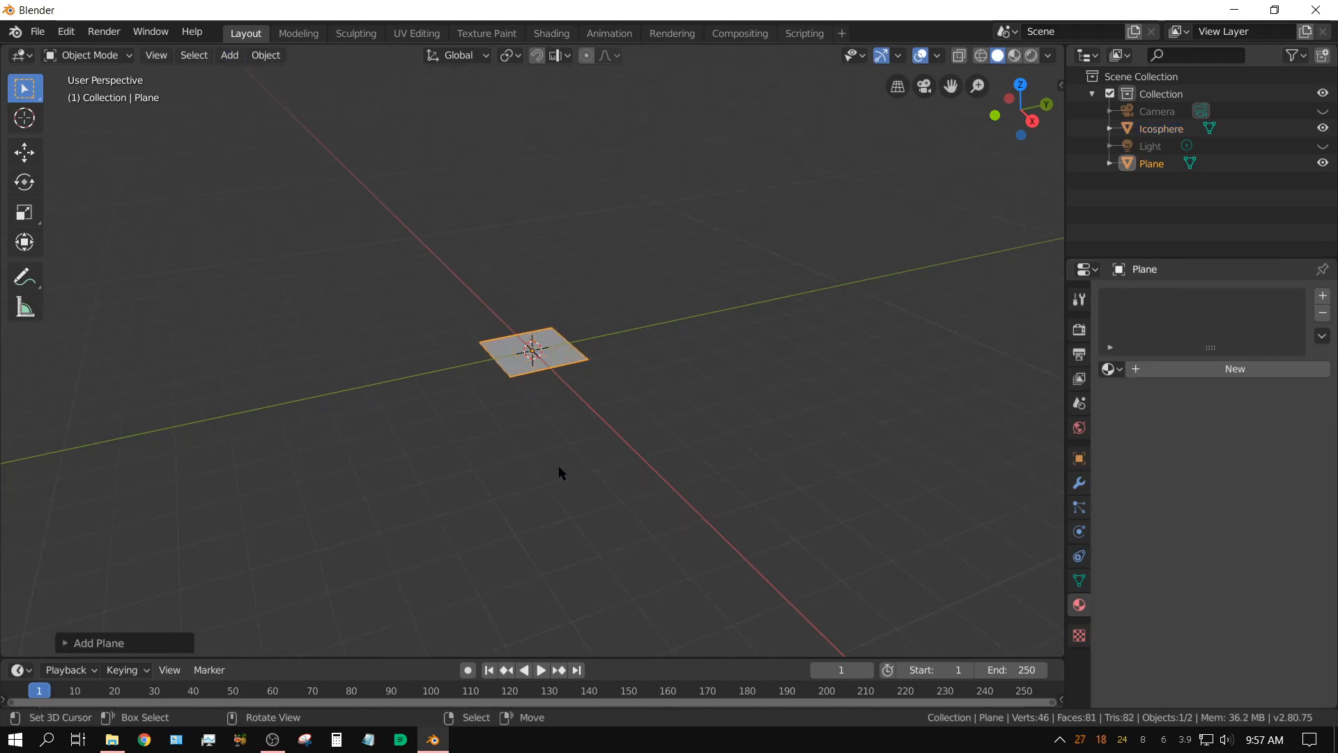
Step: Show the plane's transform values in the viewport and frame the plane in the top orthographic view
key("n")
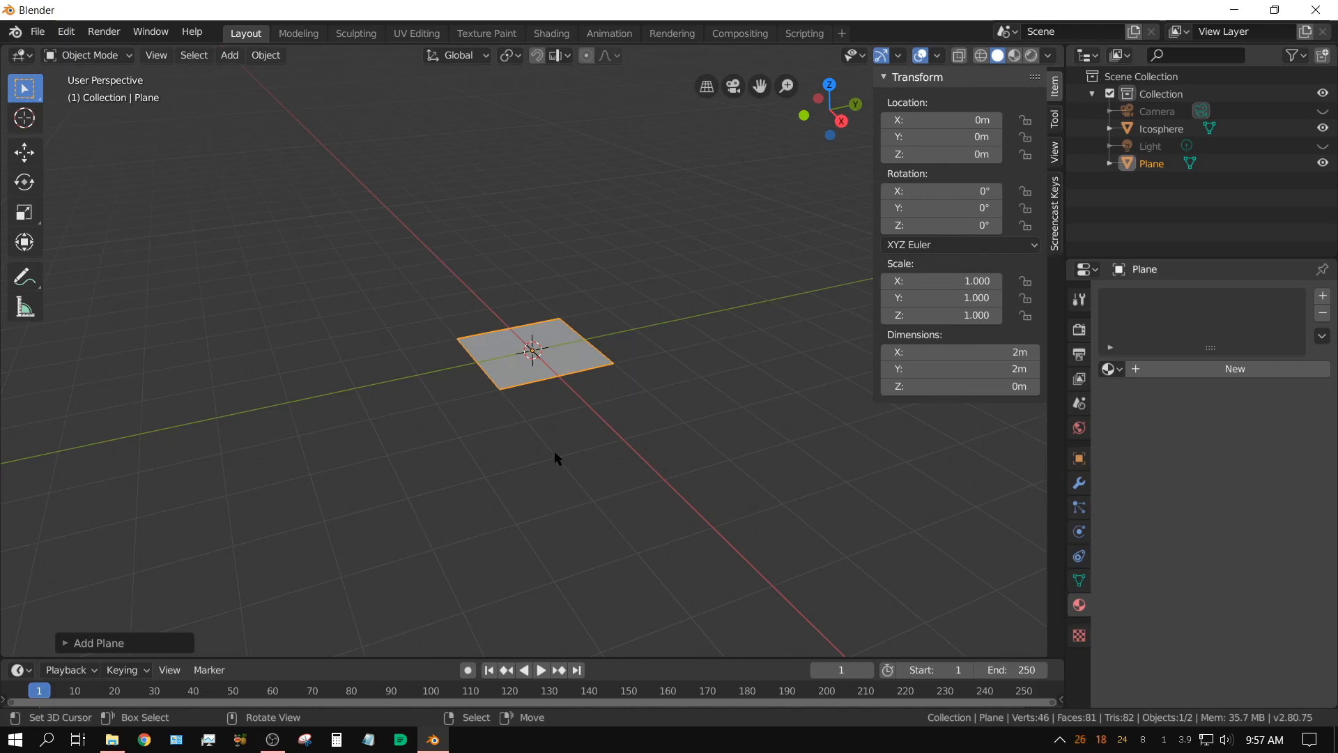
middle_click_drag(563, 442, 525, 455, "shift")
key("KP_7")
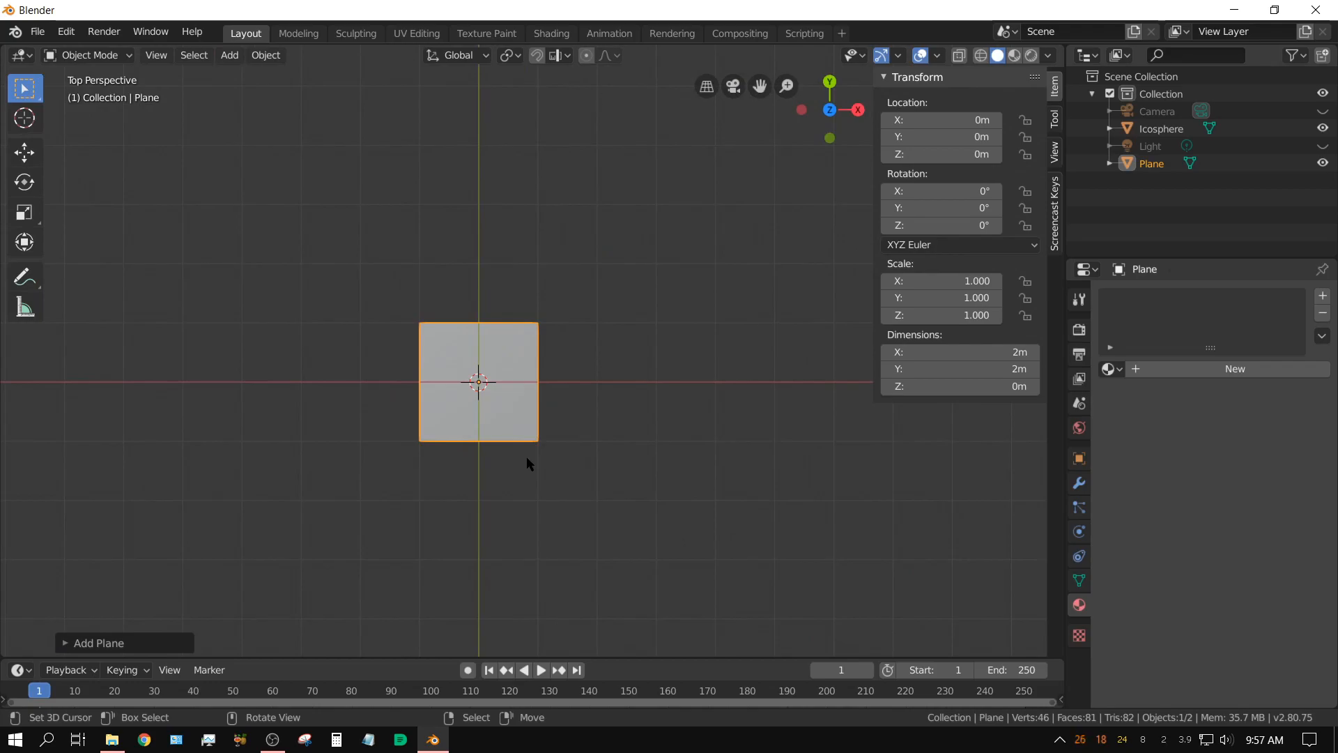
key("KP_5")
scroll(523, 455, "up", 4)
middle_click_drag(524, 475, 627, 427, "shift")
scroll(584, 403, "up", 1)
scroll(583, 403, "up", 2)
scroll(622, 446, "up", 1)
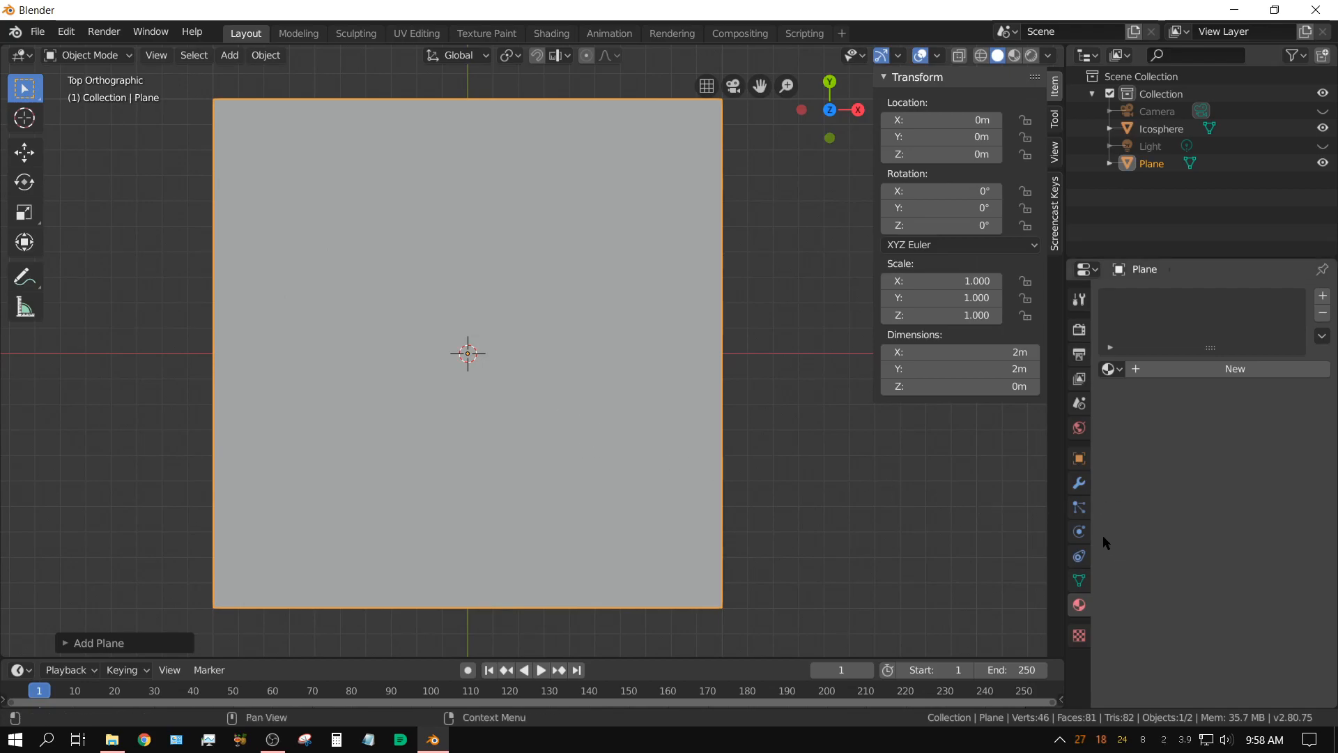
Step: Add an emitter particle system to the plane with an emission end frame of 1 and a lifetime of 1000
left_click(1077, 508)
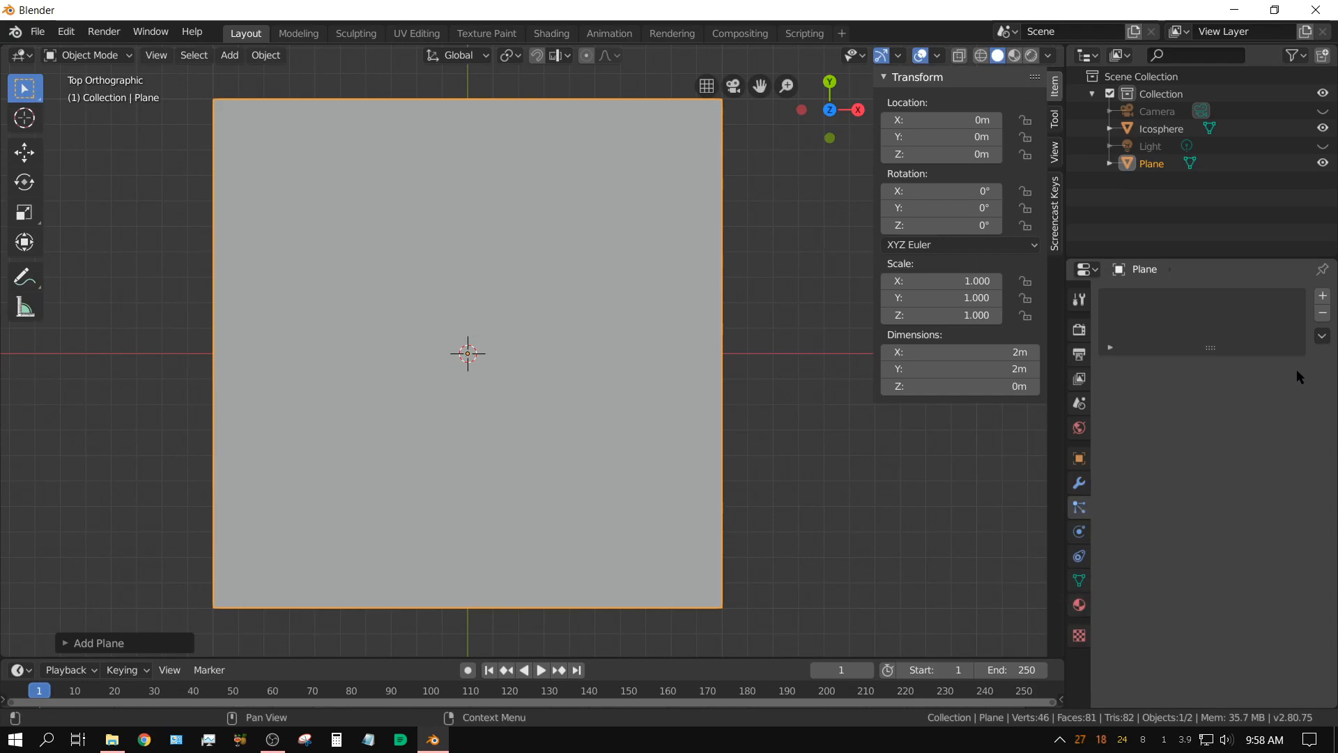
left_click(1322, 296)
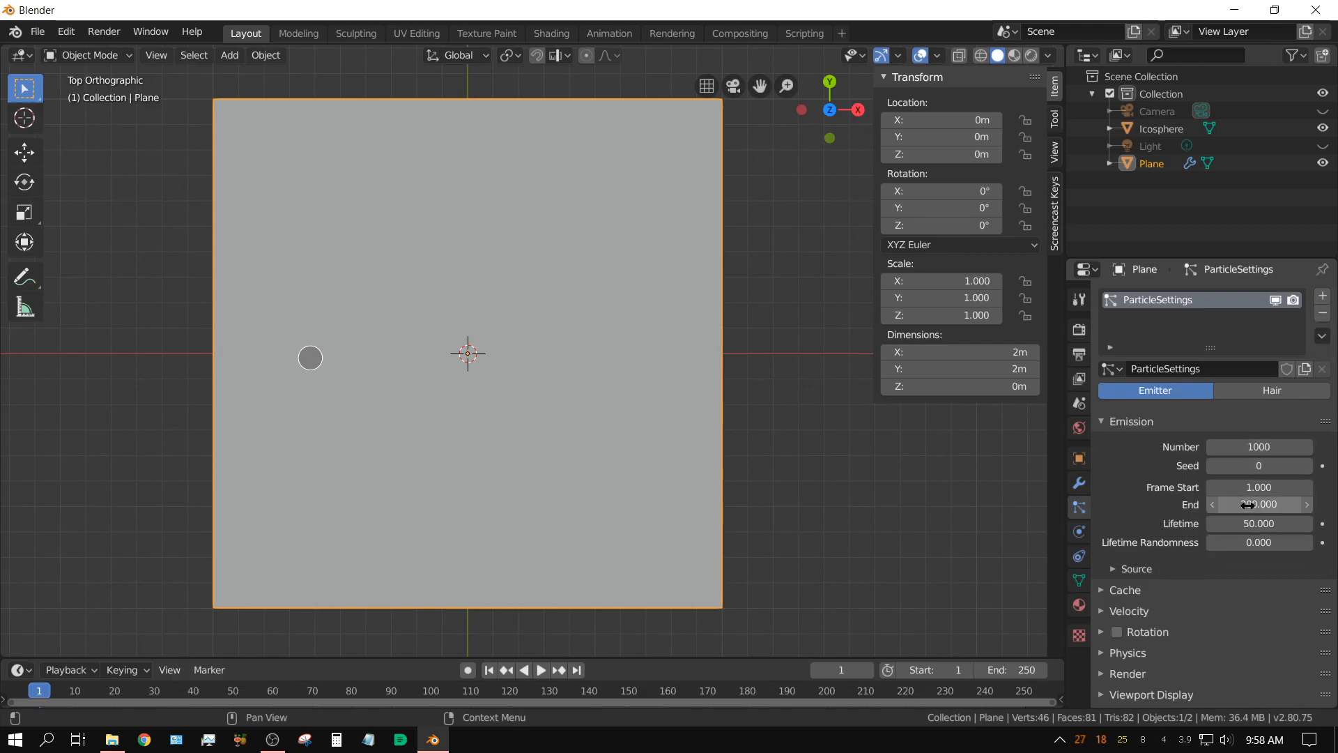
left_click(1248, 504)
type("1")
key("Return")
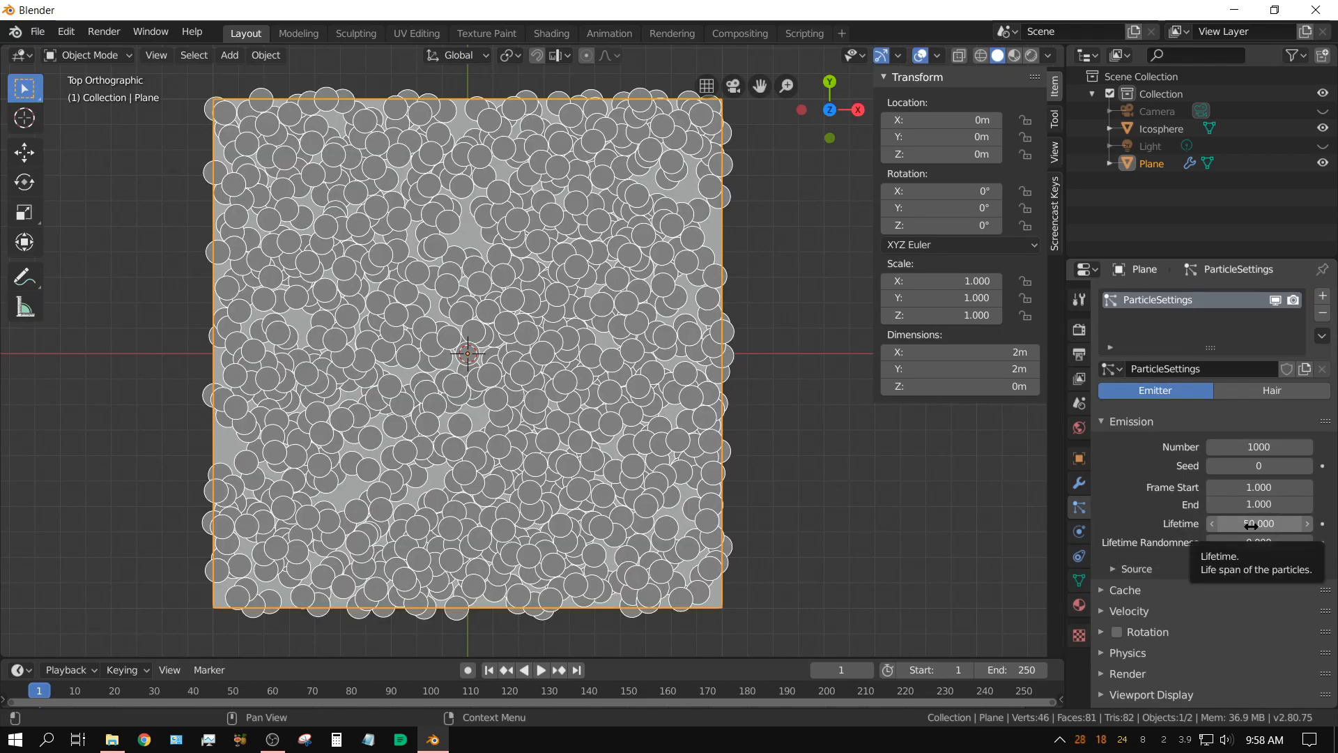
left_click(1251, 525)
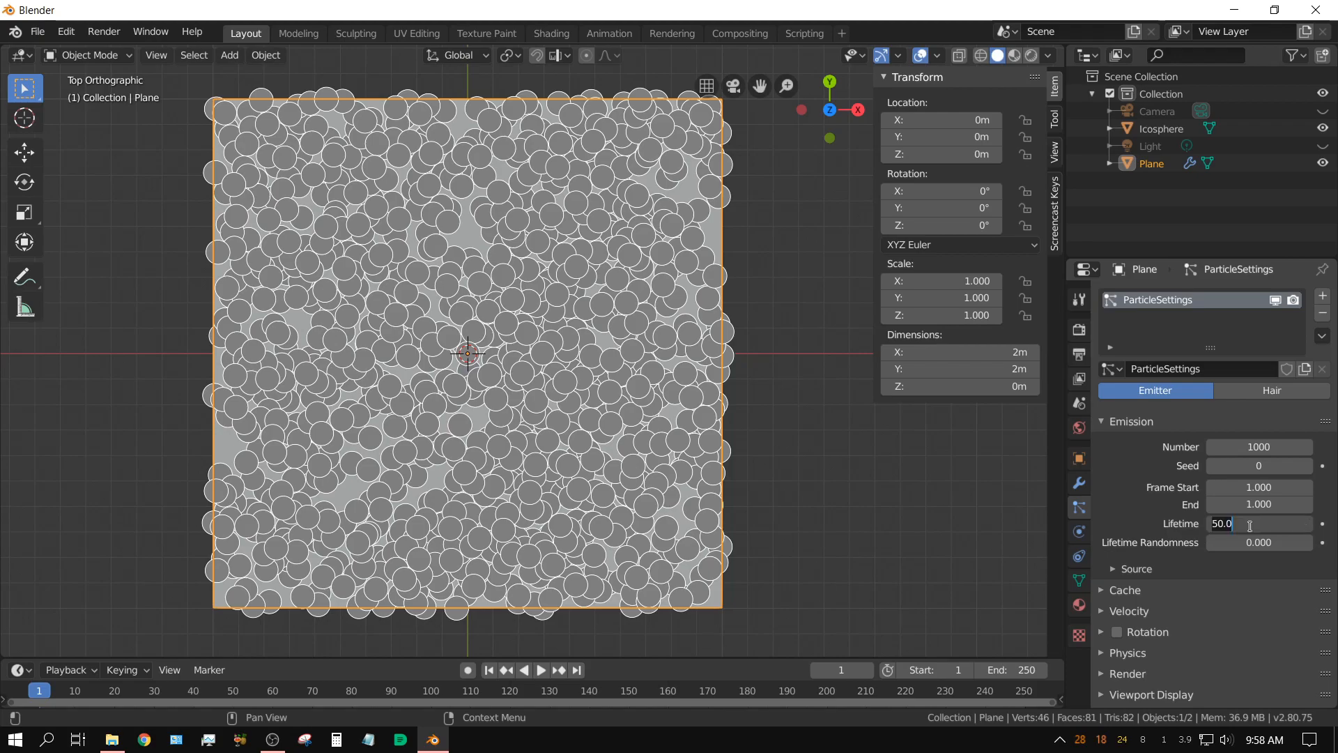
type("1000")
key("Return")
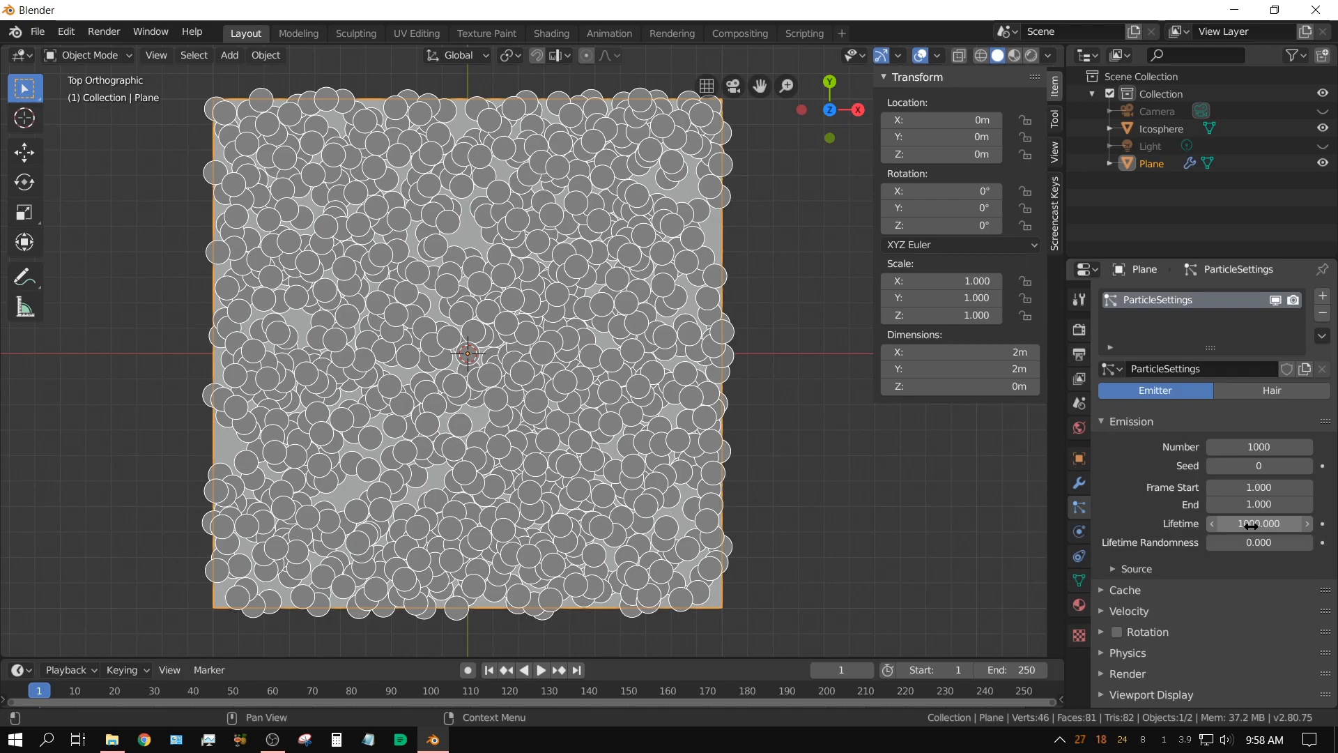
Step: Set the particle source distribution to Grid
left_click(1110, 568)
scroll(1136, 629, "down", 4)
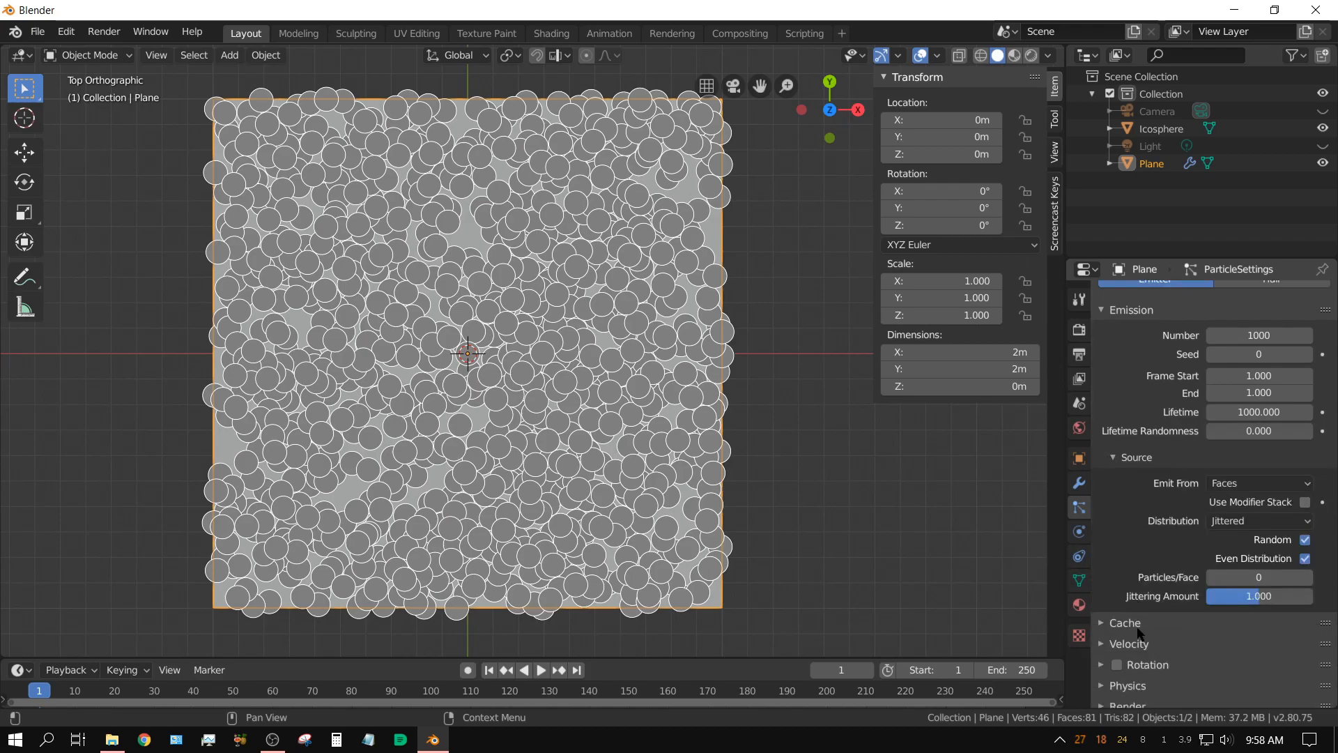
left_click(1252, 520)
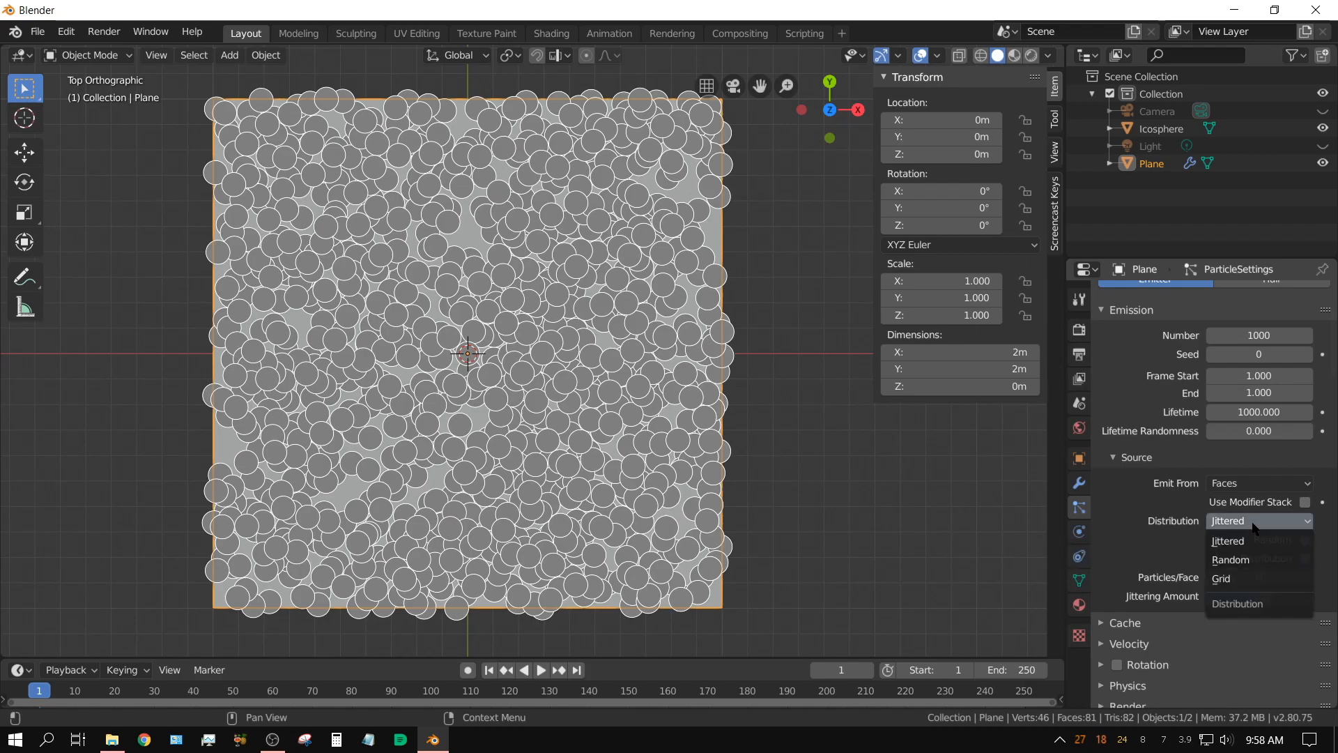
left_click(1234, 578)
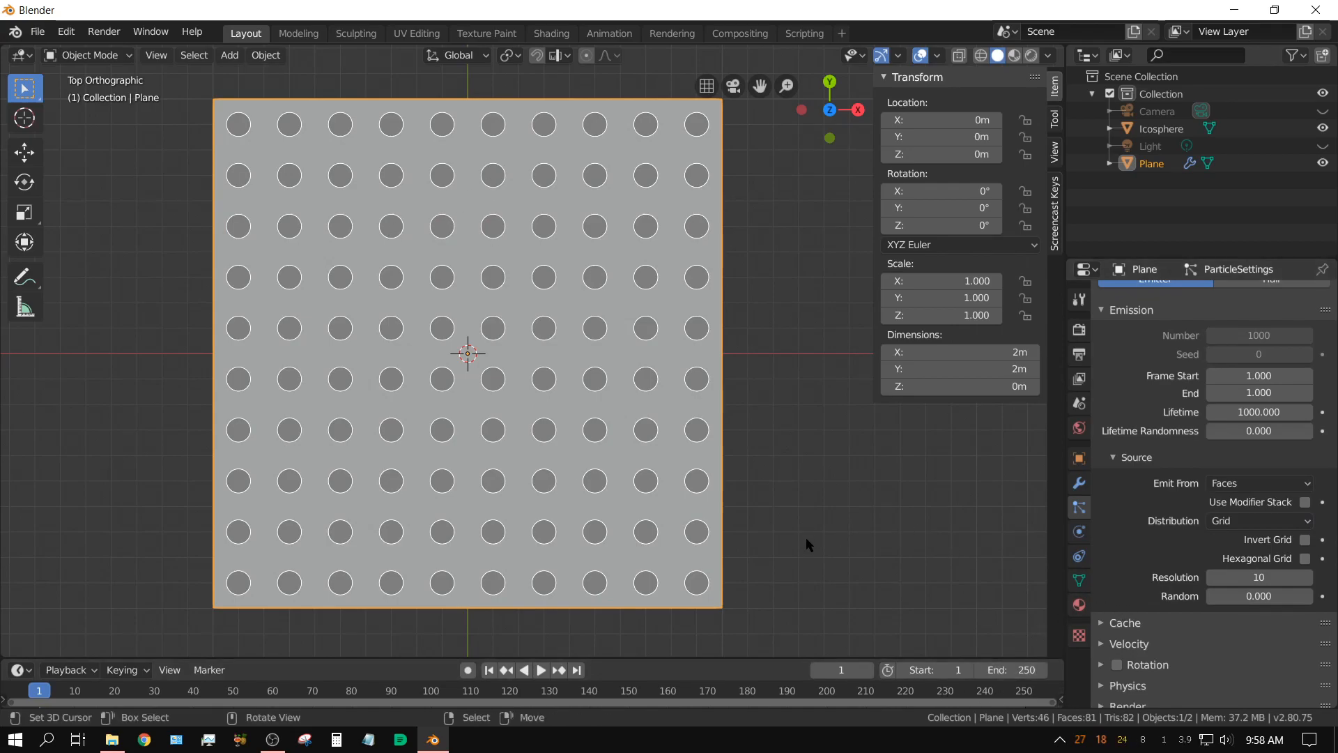
Step: Switch the viewport shading to Wireframe to inspect the particle grid near the plane's corner
key("z")
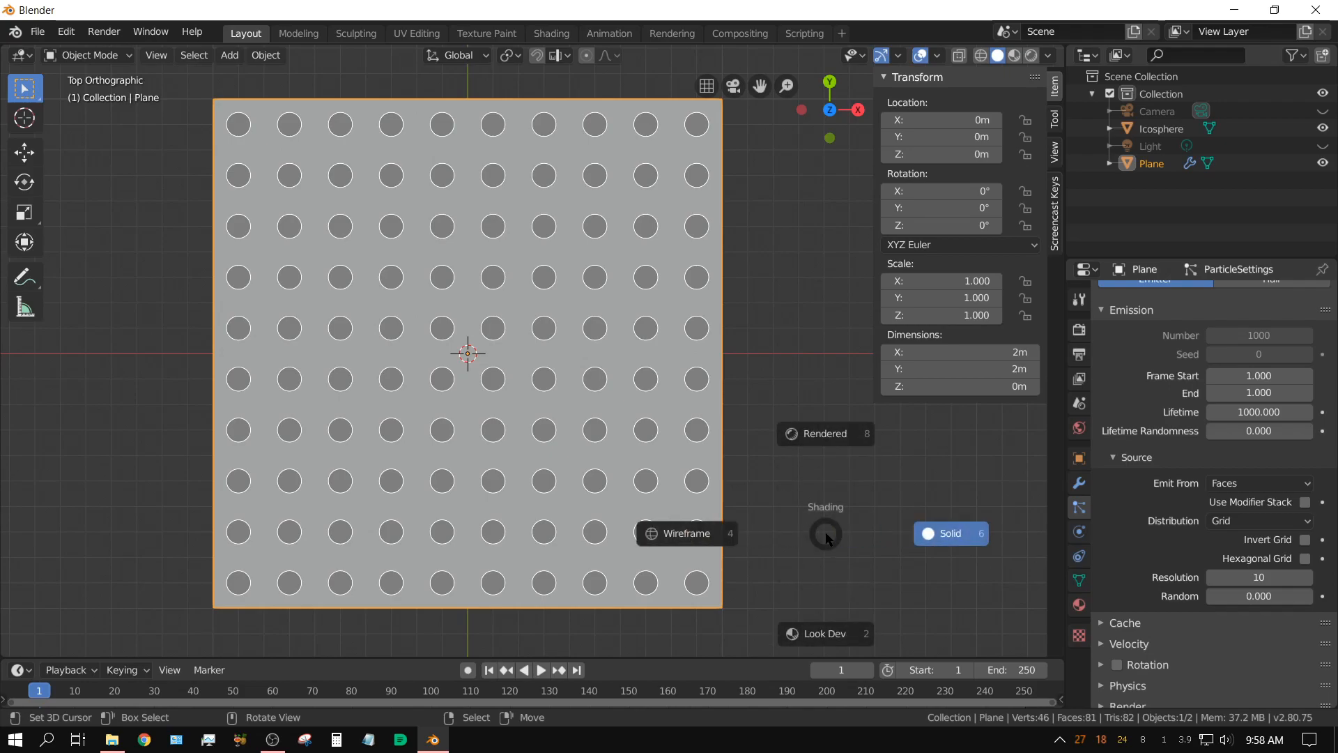
left_click(684, 535)
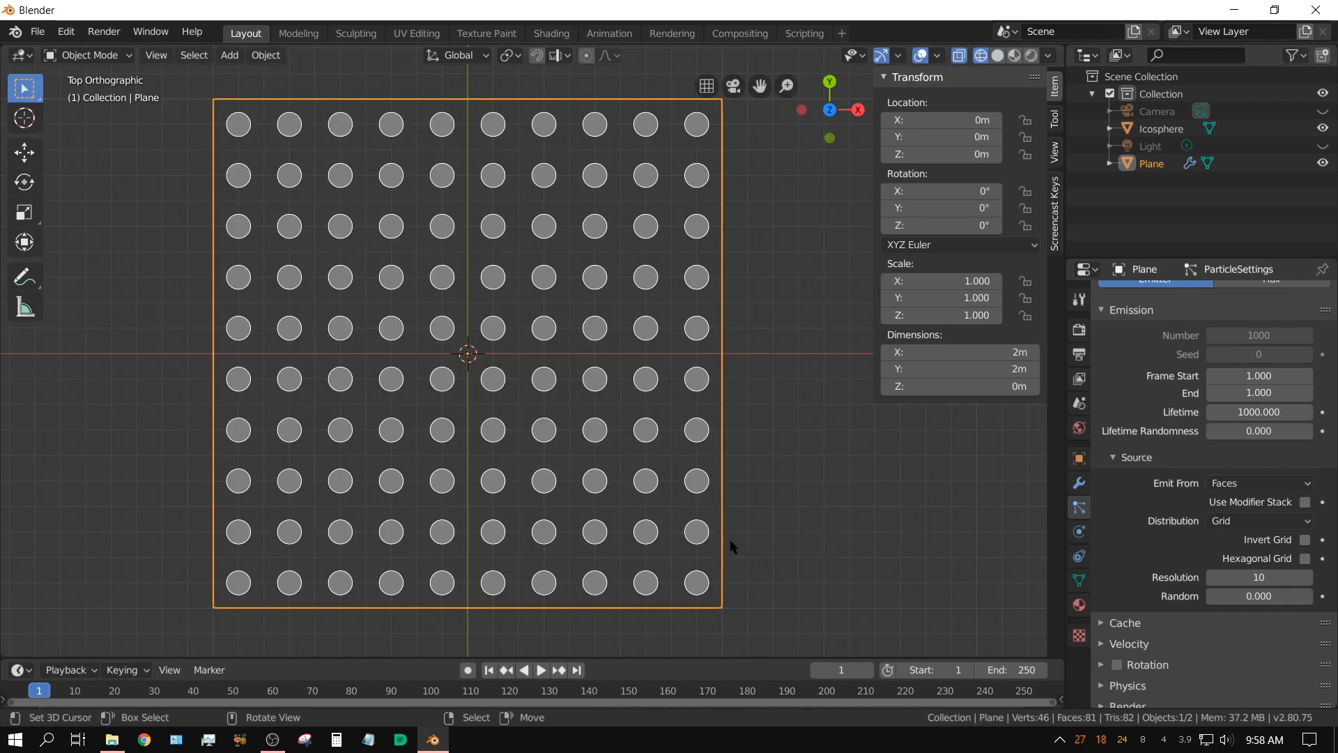
scroll(725, 538, "up", 2)
scroll(839, 546, "up", 5)
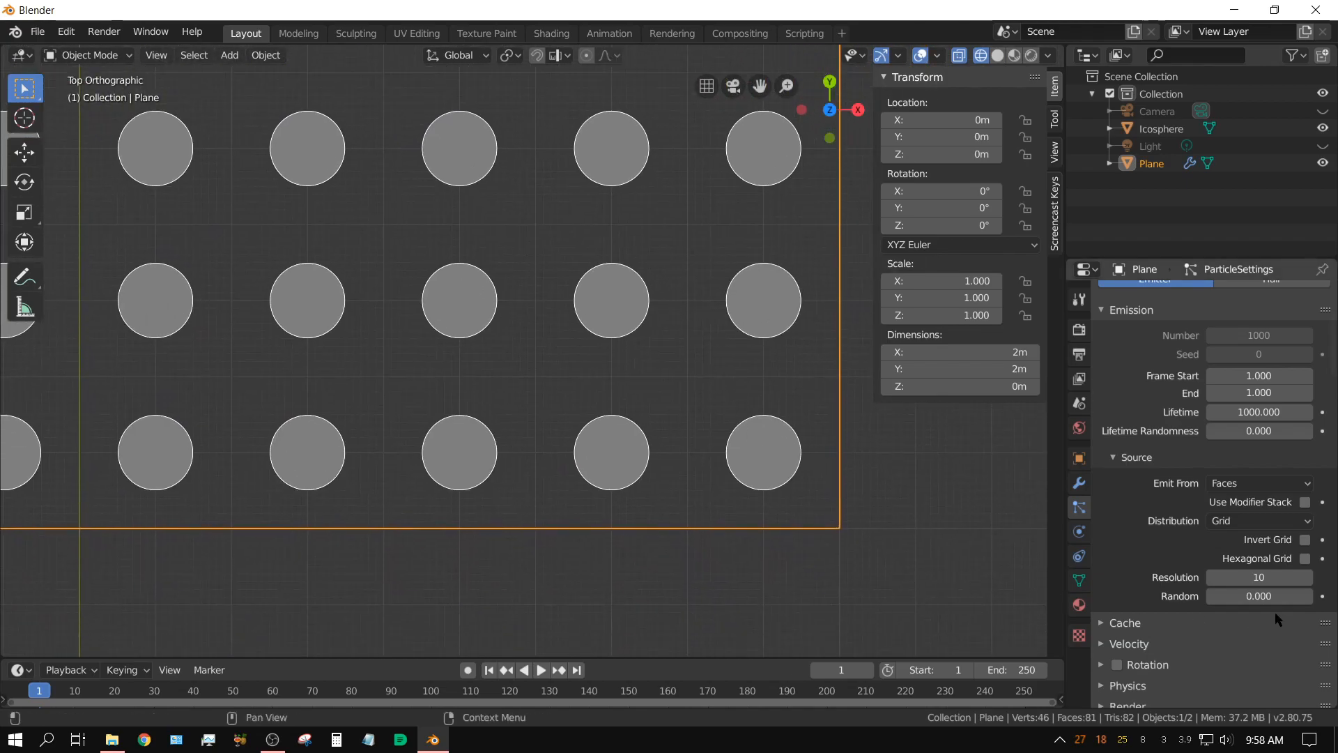
Step: Set the particle grid resolution to 50
left_click(1243, 577)
type("50")
key("Return")
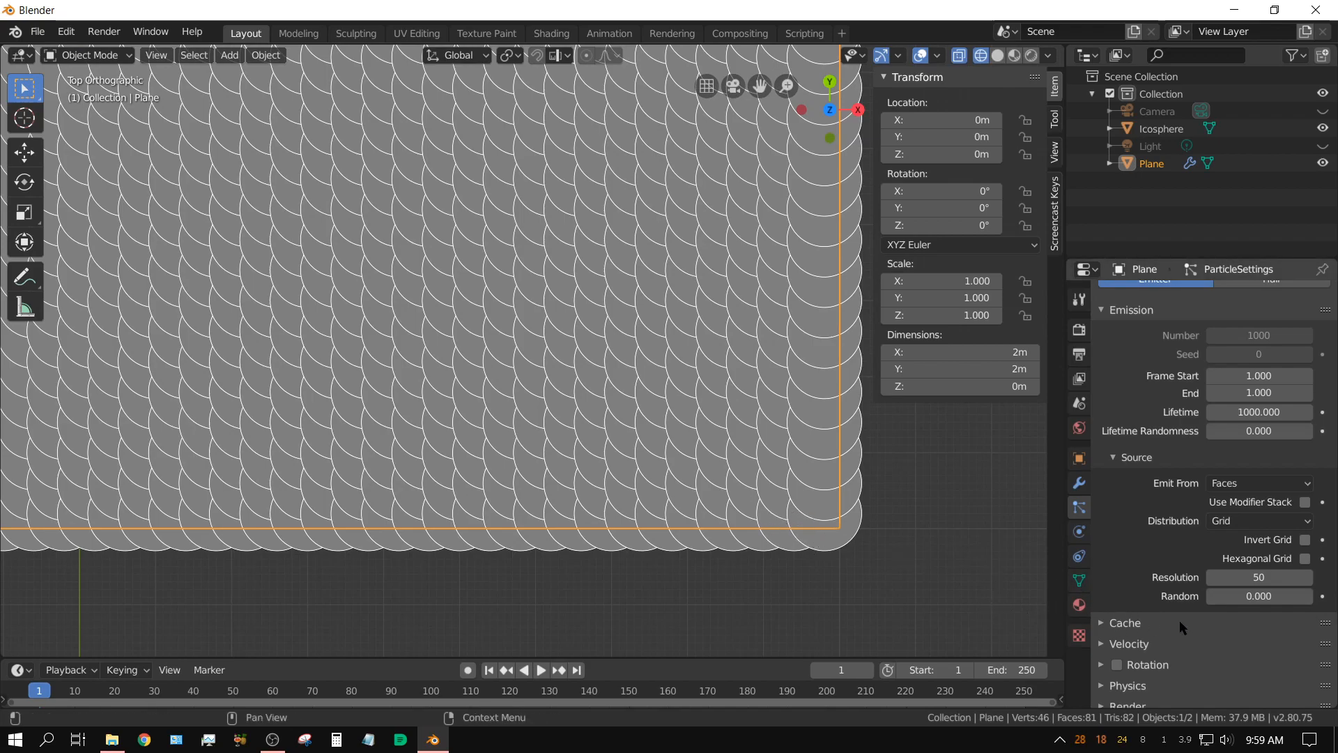
Step: Display the plane's particles as circles in the viewport
scroll(1128, 623, "down", 3)
scroll(1128, 625, "down", 2)
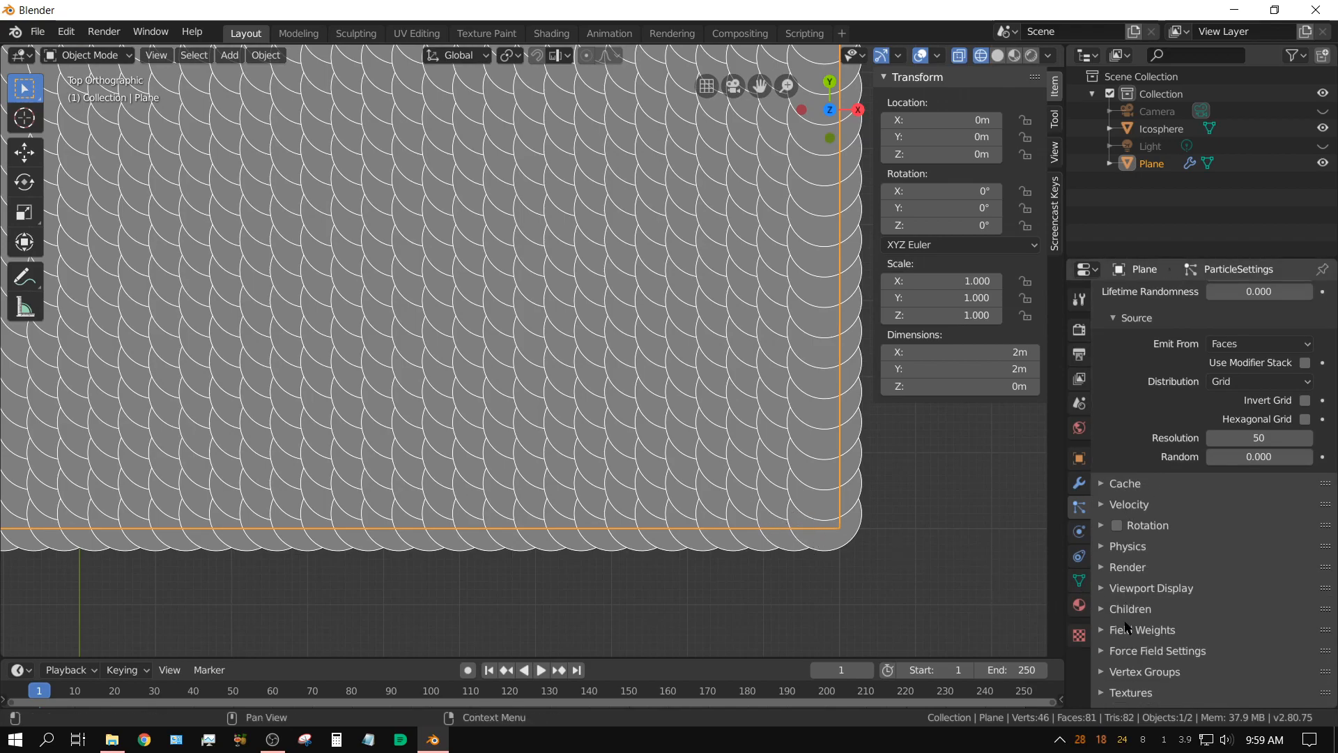
left_click(1103, 589)
scroll(1101, 629, "down", 4)
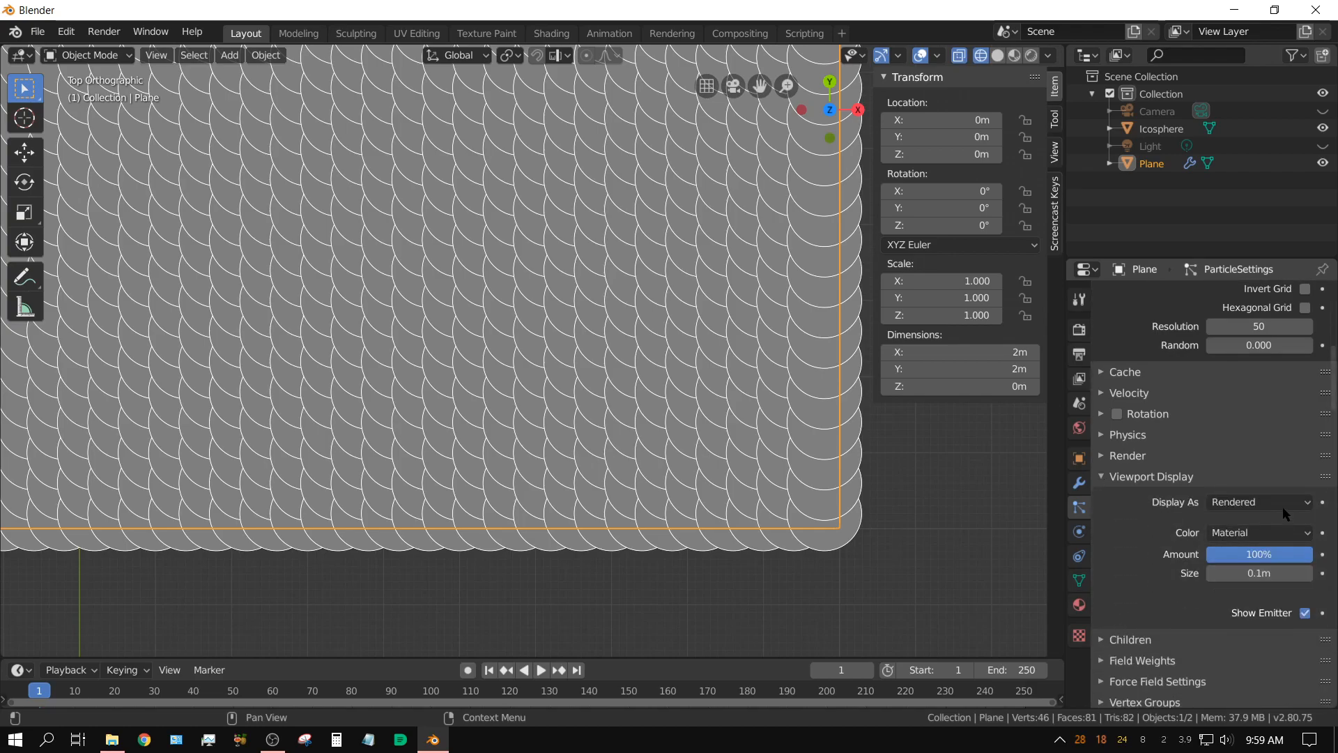
left_click(1275, 501)
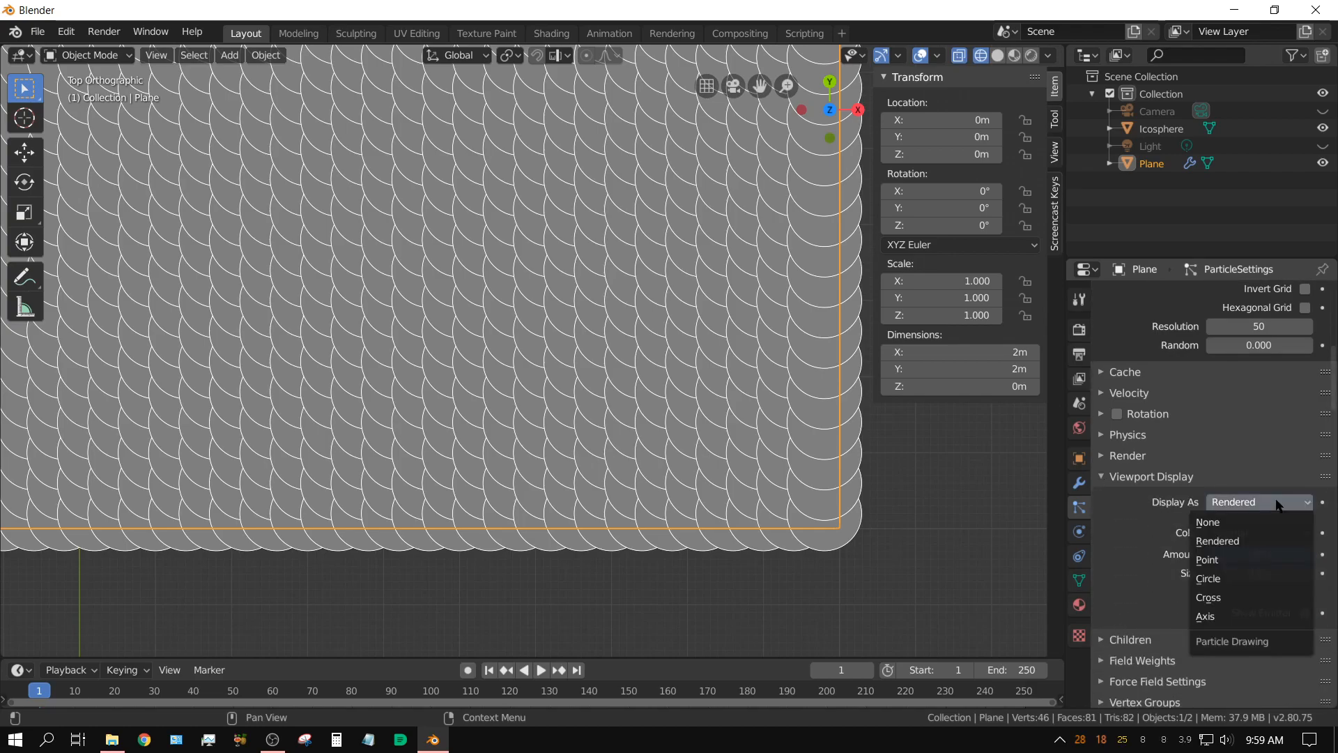
left_click(1219, 578)
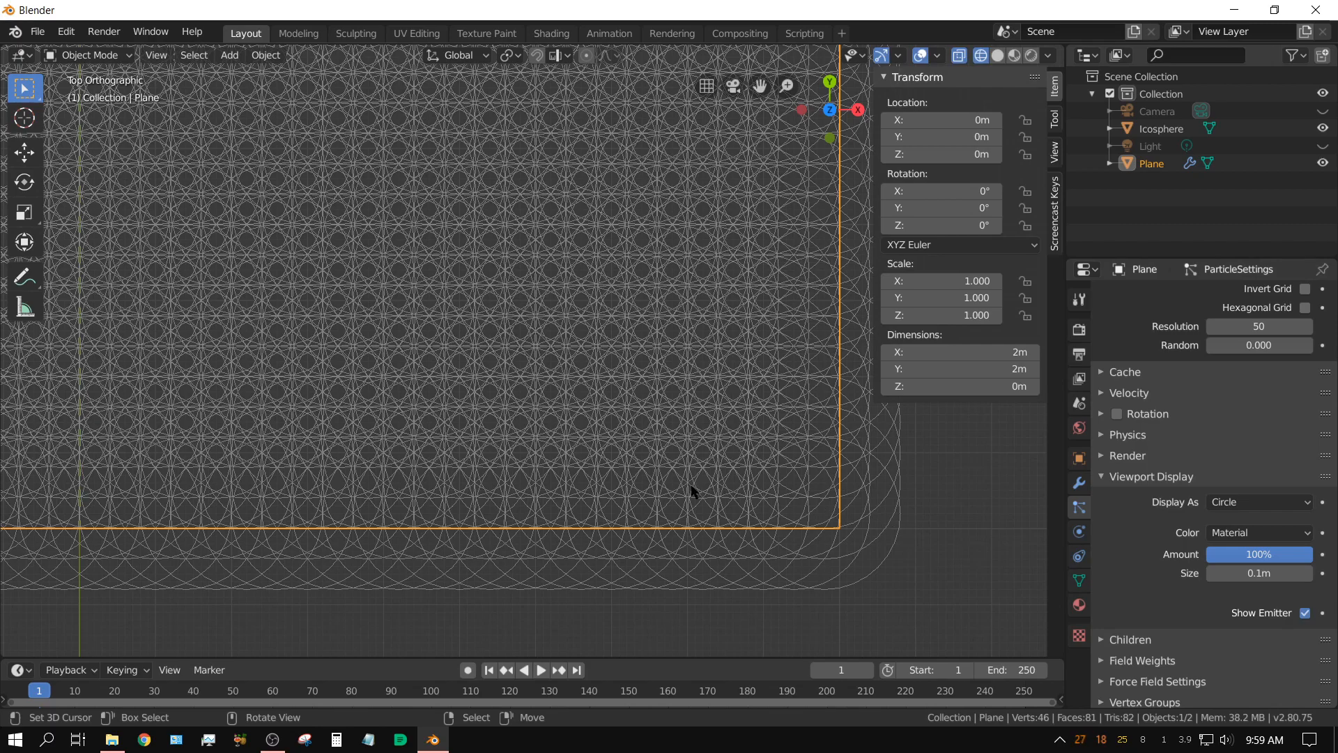
Step: Try a viewport display size of 0.025 m for the particle circles and inspect how neighbouring circles overlap
left_click(1255, 578)
type("0.025")
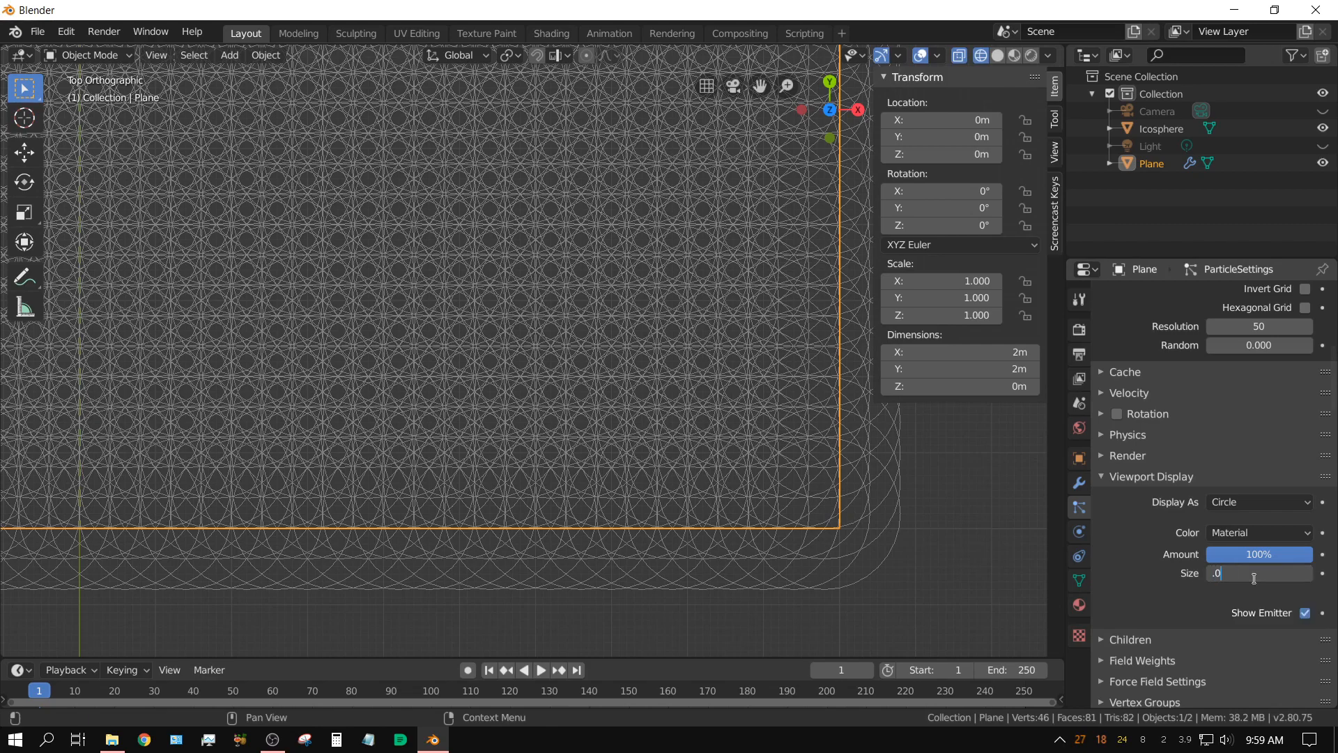
key("Return")
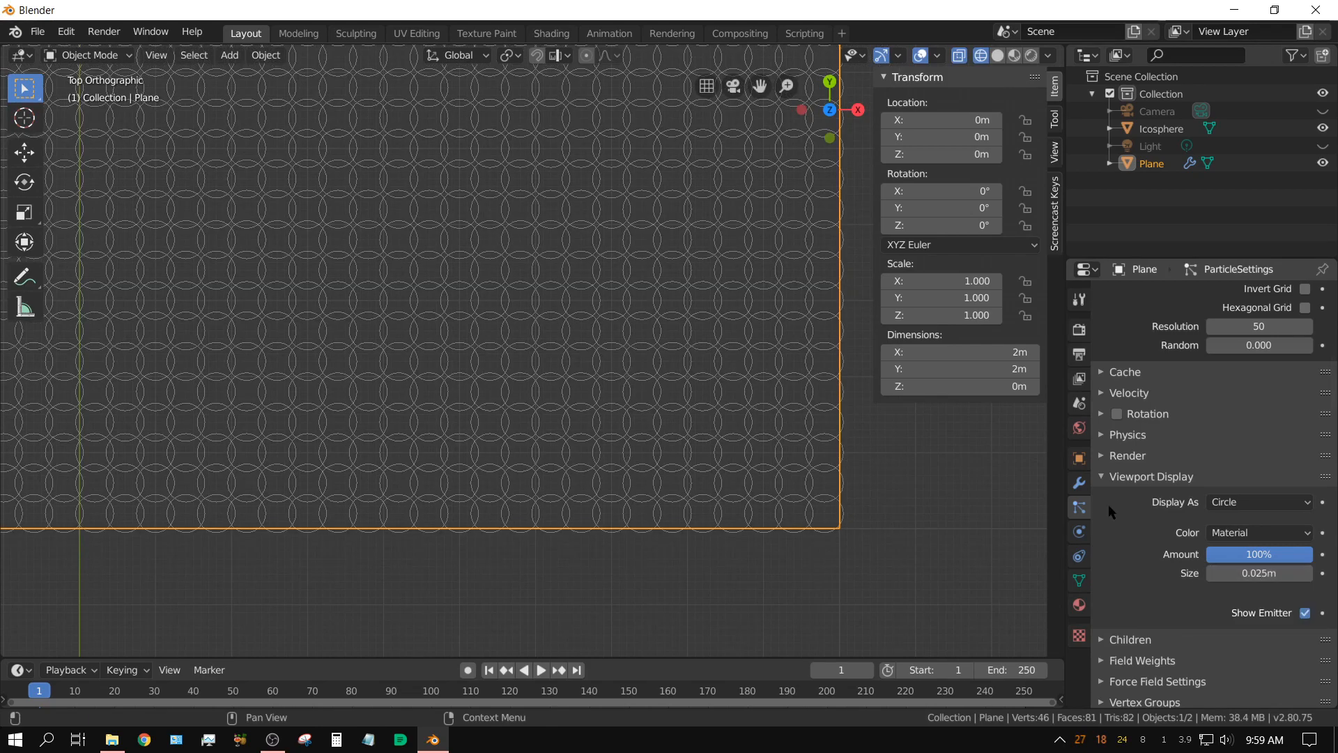
scroll(822, 473, "up", 4)
middle_click_drag(836, 538, 454, 284, "shift")
scroll(596, 342, "up", 10)
middle_click_drag(611, 413, 467, 299, "shift")
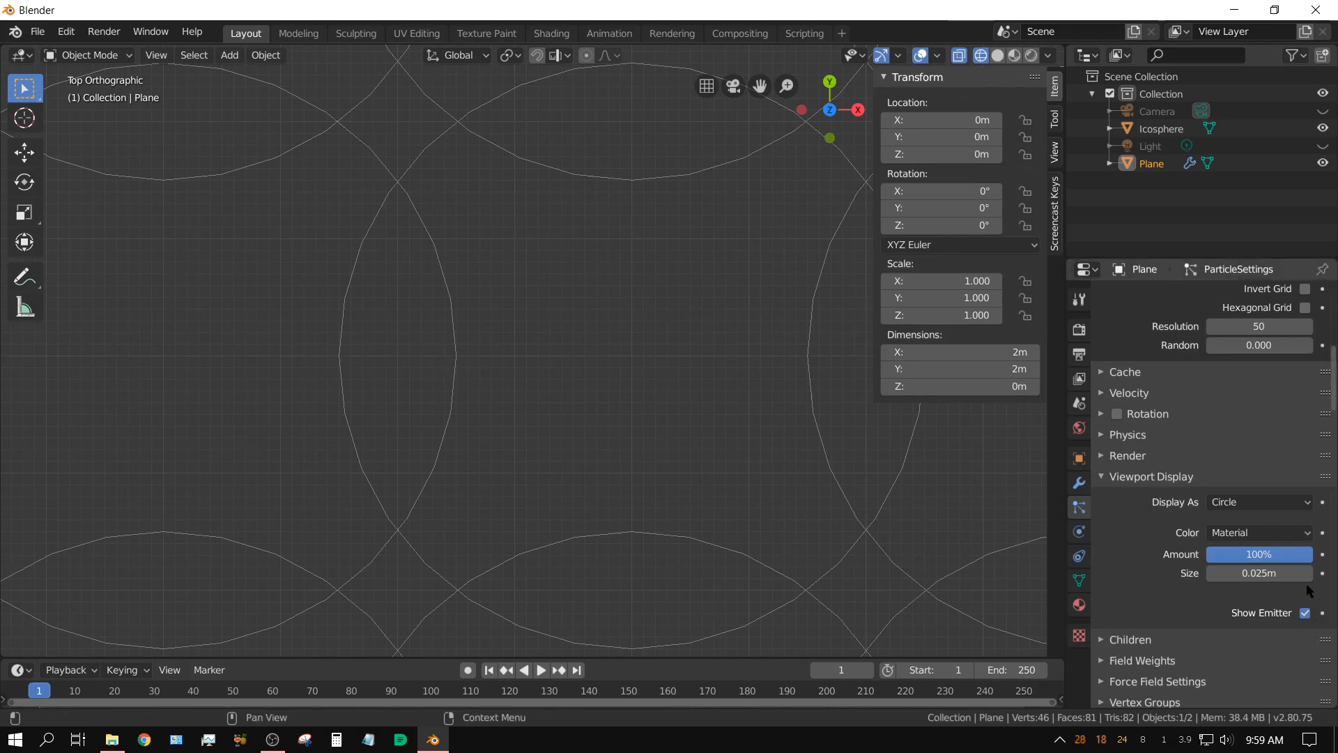
Step: Set the particles' viewport display size to 0.02 m and check the contact point between neighbouring circles
left_click(1245, 573)
type(".02")
key("Return")
scroll(415, 387, "up", 6)
middle_click_drag(133, 369, 377, 405, "shift")
scroll(468, 375, "up", 1)
scroll(468, 376, "up", 3)
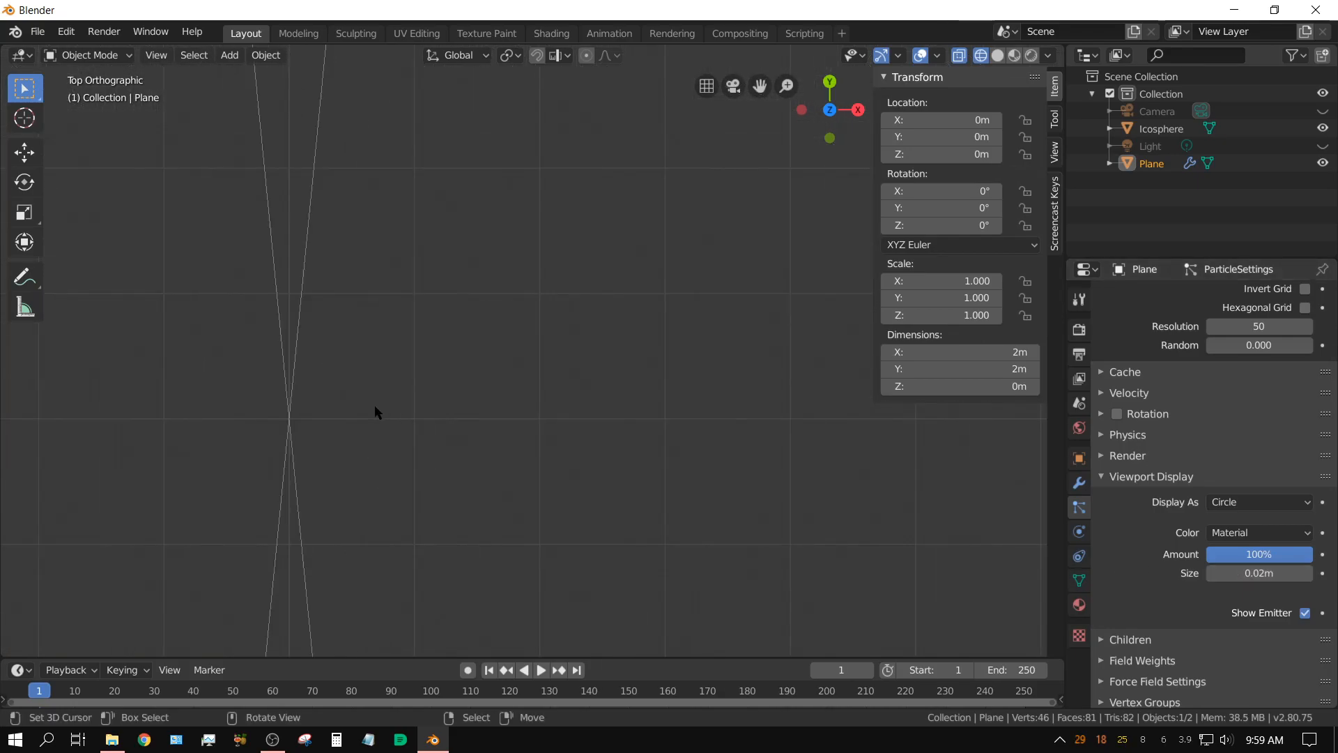
scroll(290, 427, "down", 8)
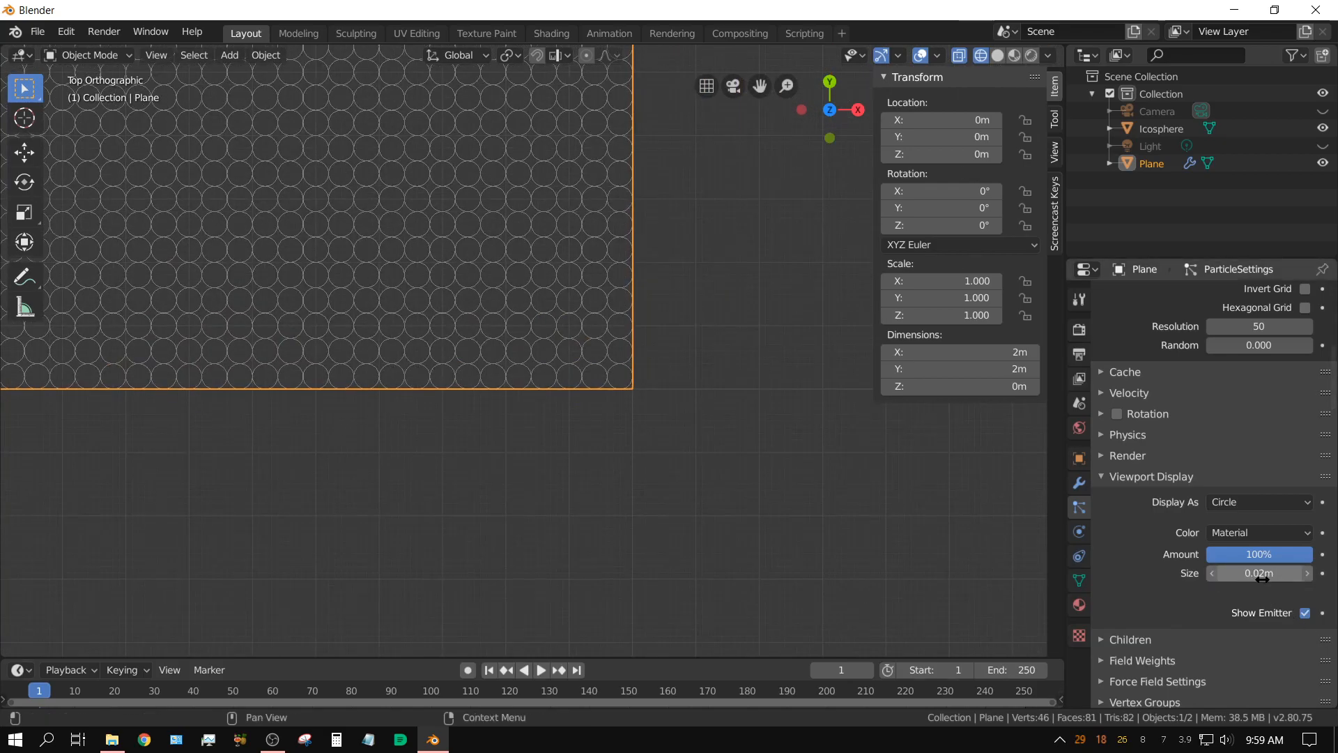
Step: Render the particles as an object with a scale of 0.02
left_click(1101, 456)
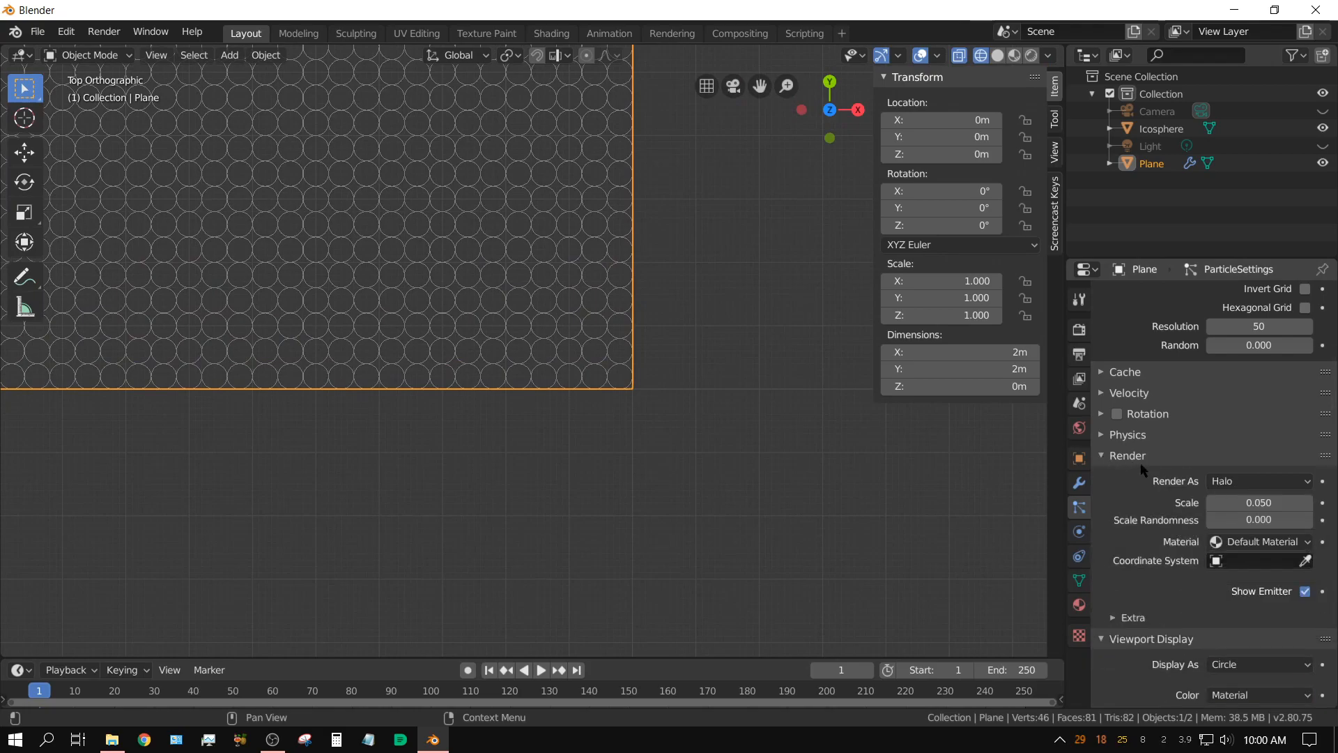
left_click(1252, 483)
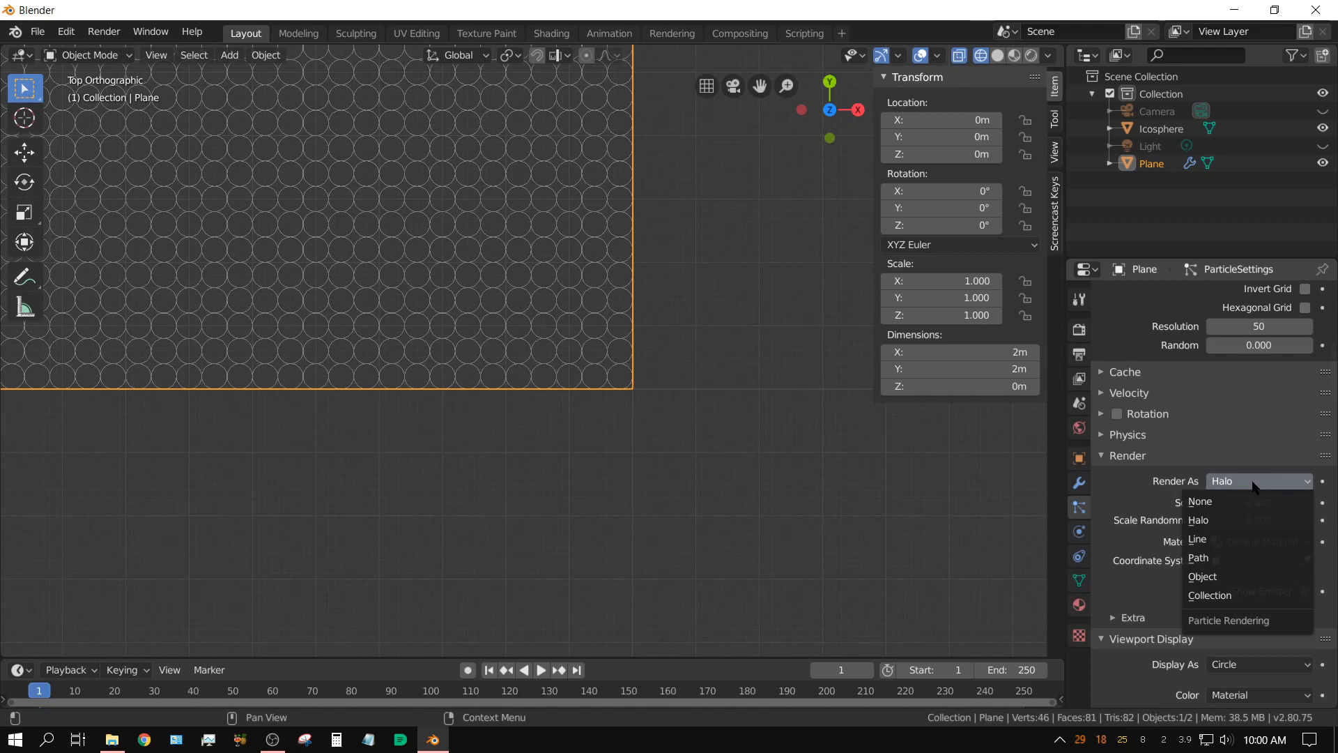
left_click(1218, 577)
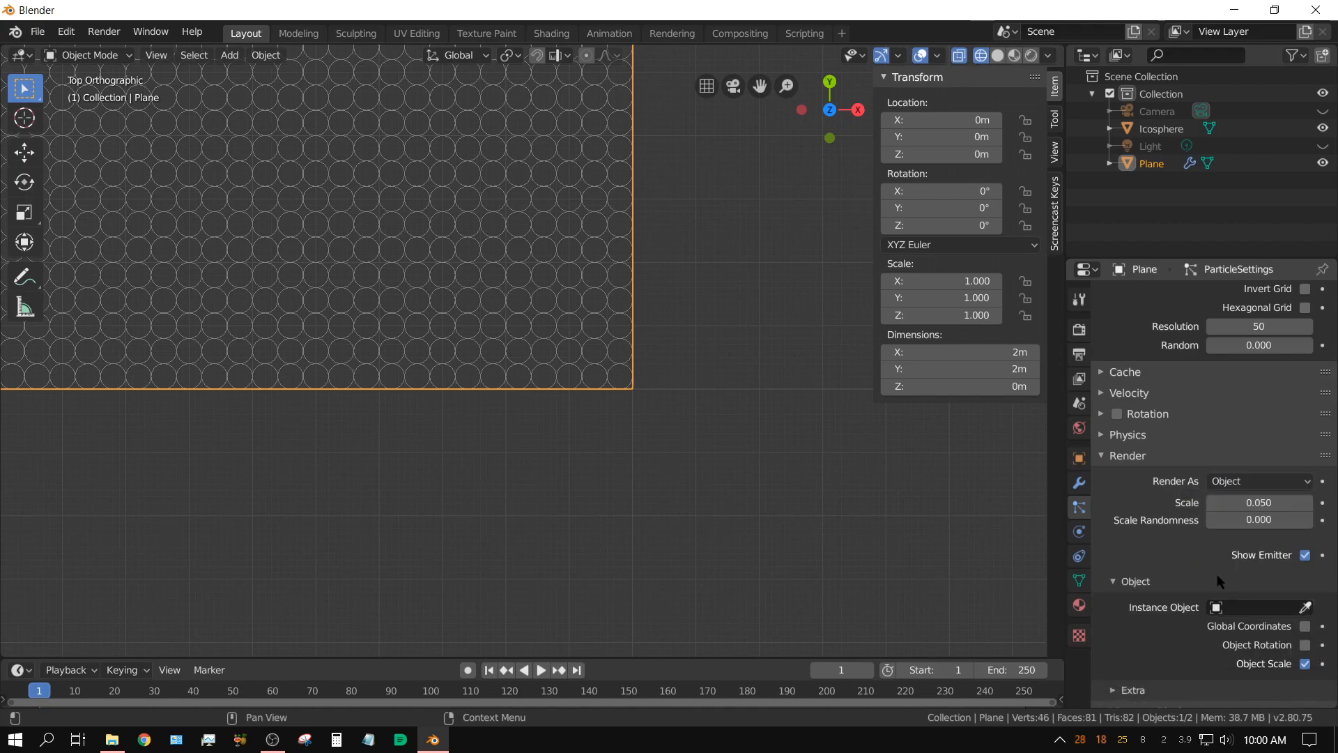
left_click(1242, 503)
type(".02")
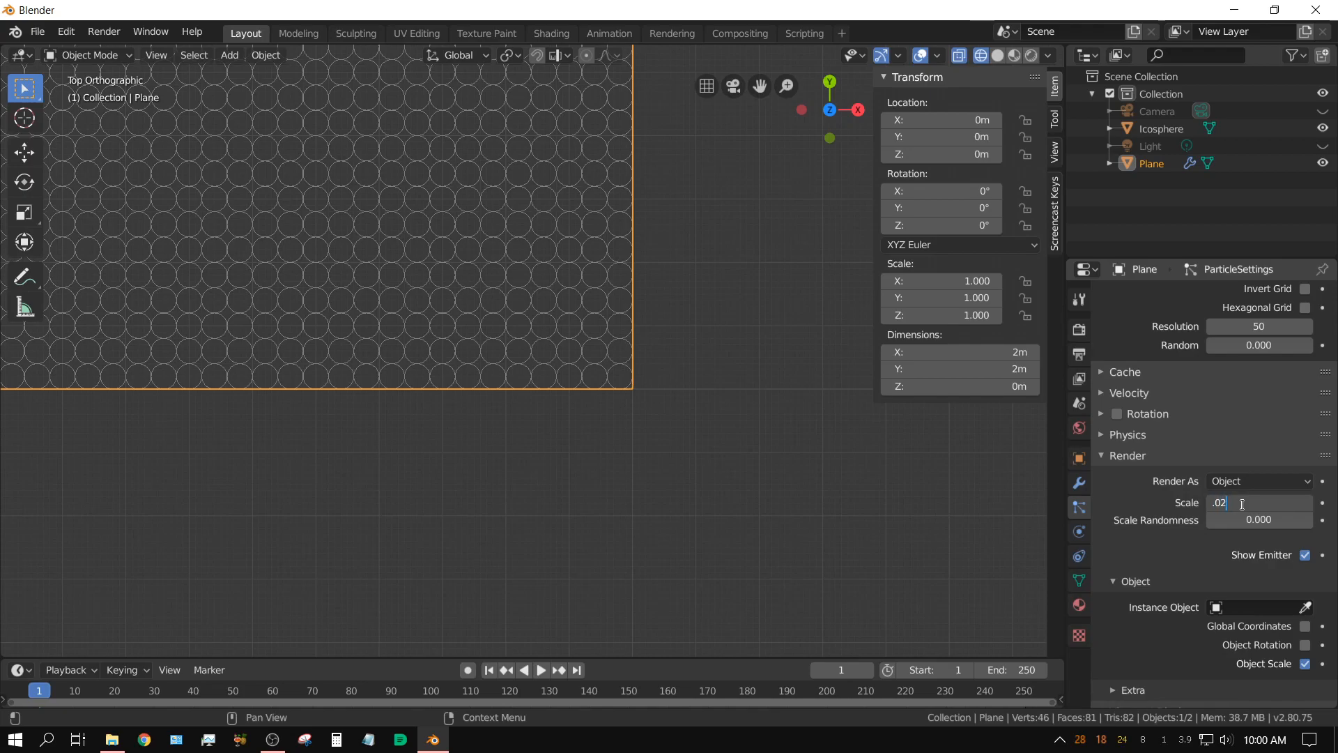
key("Return")
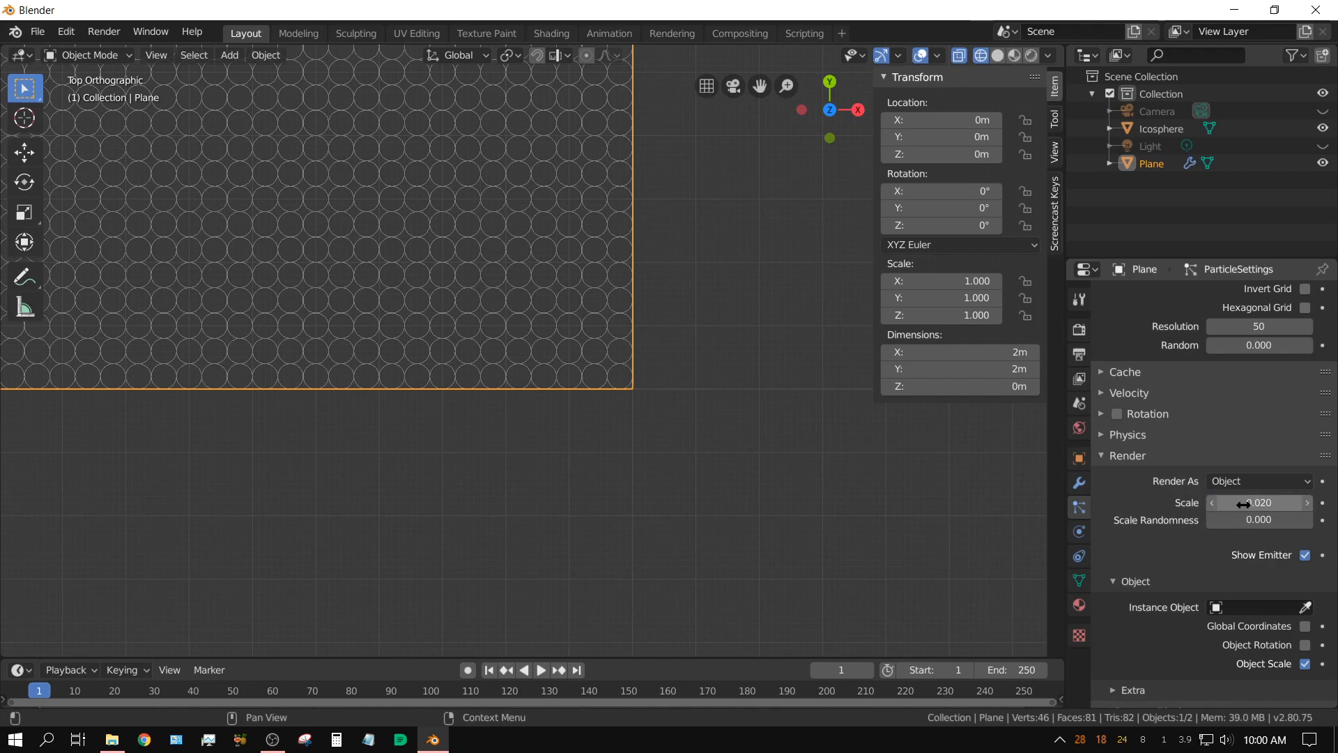
Step: Assign the Icosphere as the instance object for the particles
scroll(1223, 659, "down", 5)
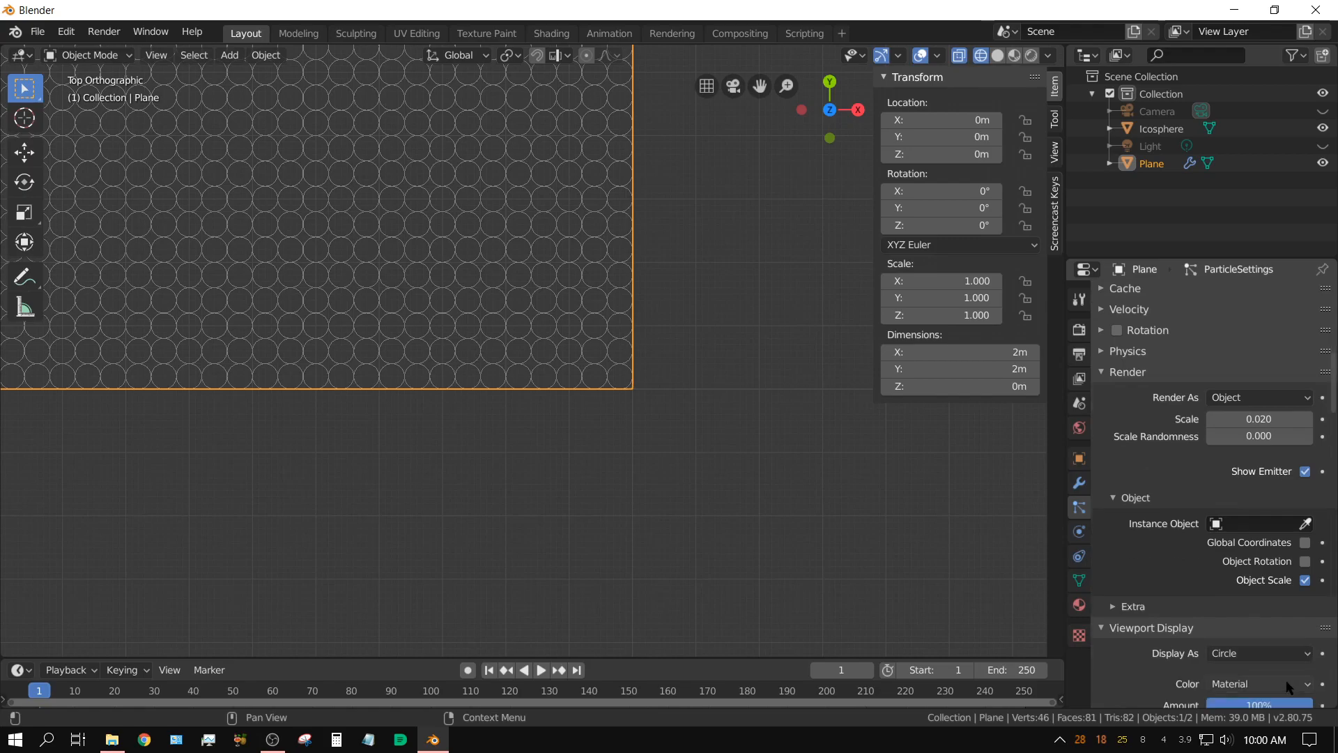
scroll(1222, 607, "up", 4)
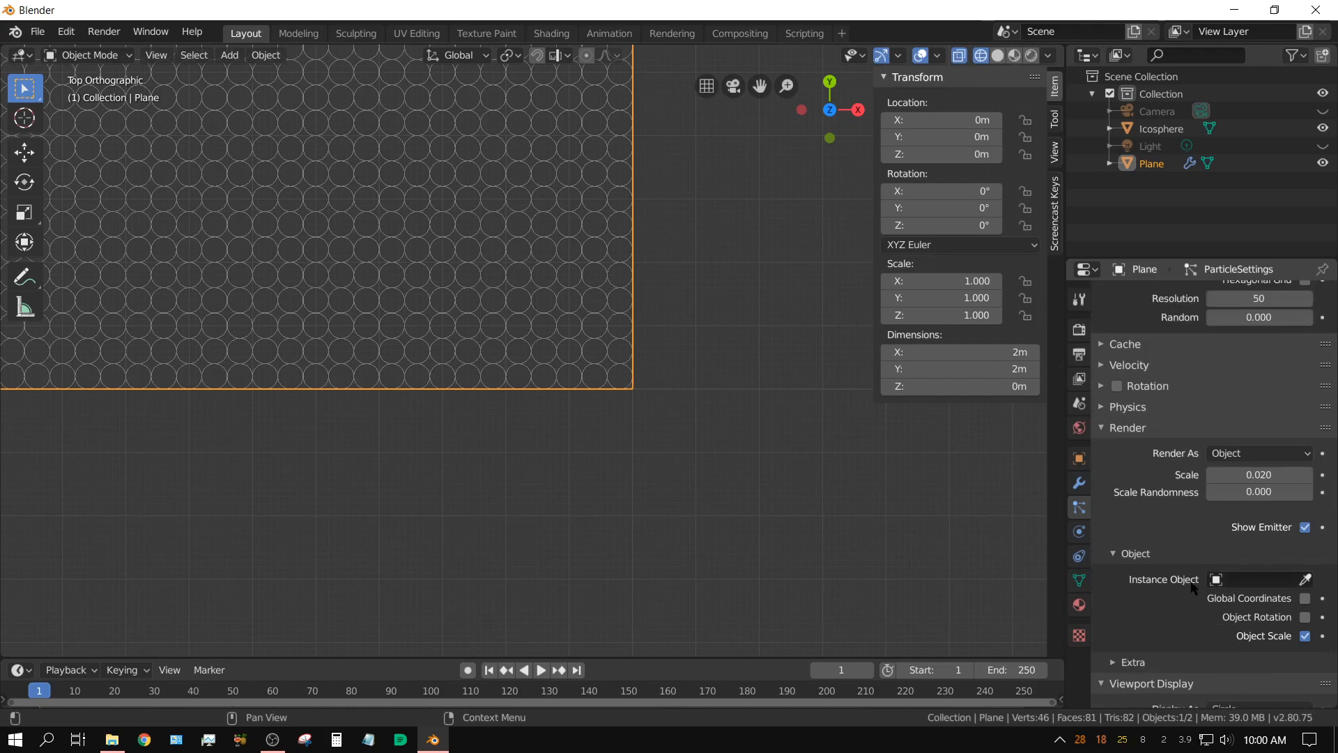
left_click(1241, 582)
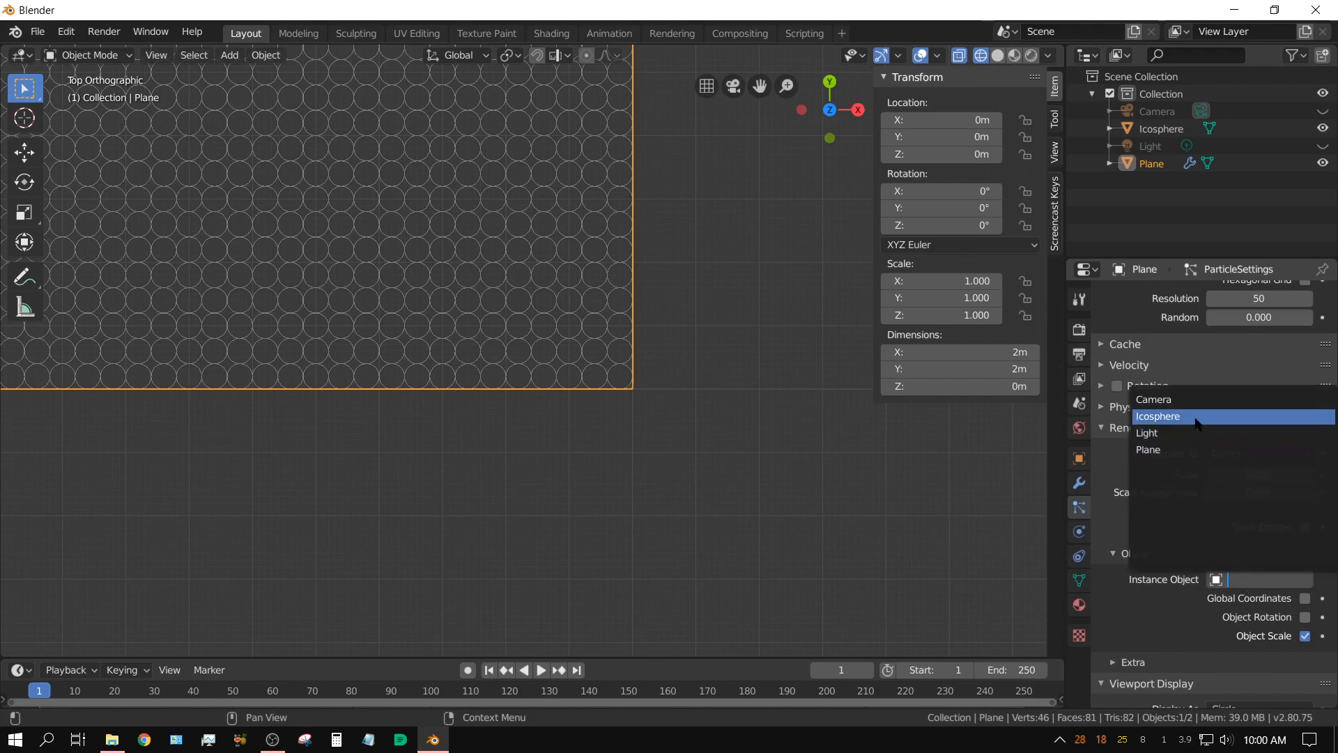
left_click(1195, 418)
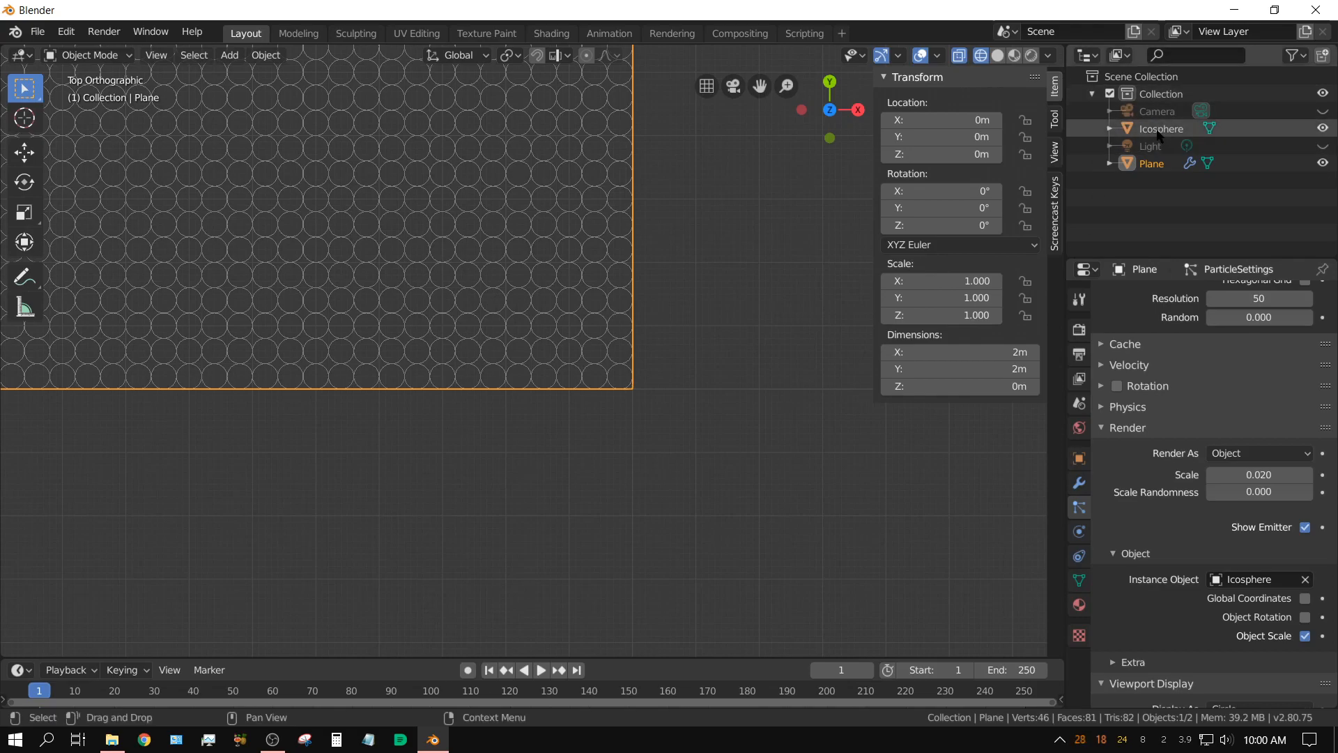
Step: Examine how the particle circles fill the plane up to its edges and corners
scroll(654, 394, "up", 2)
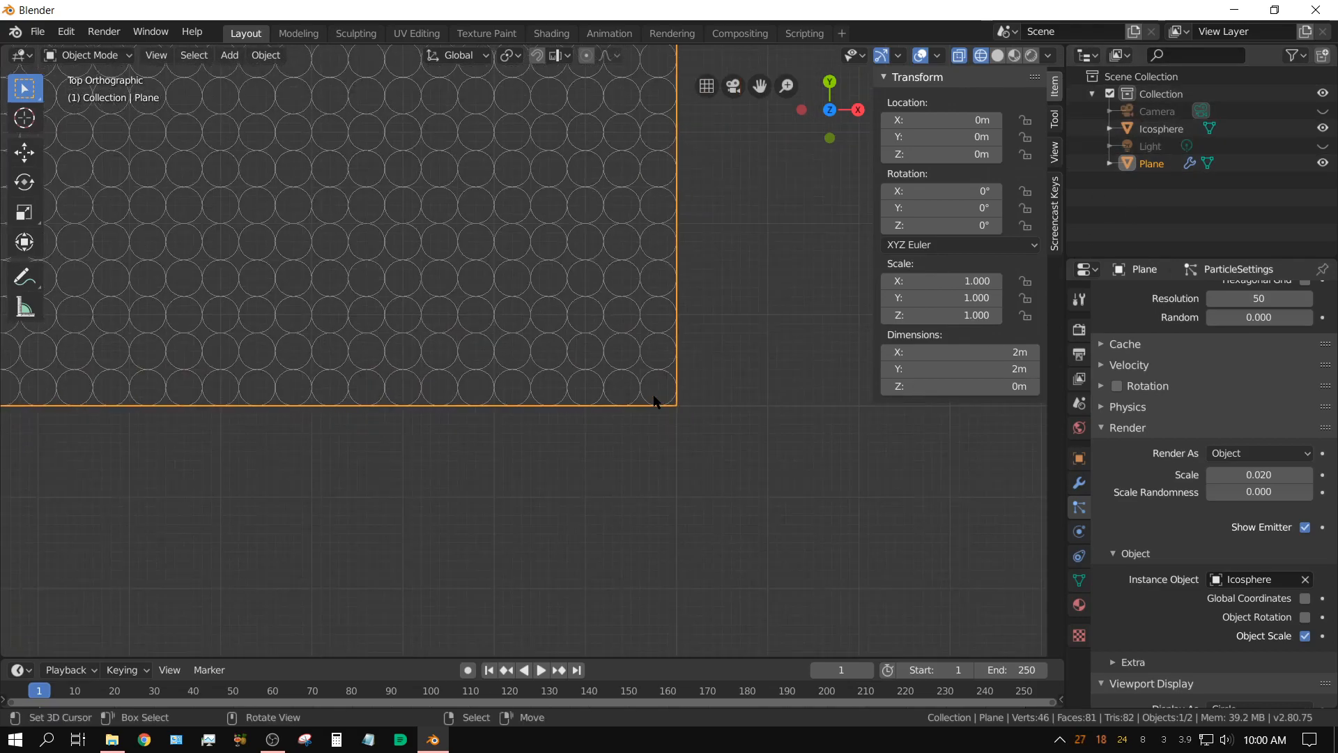
scroll(653, 395, "down", 8)
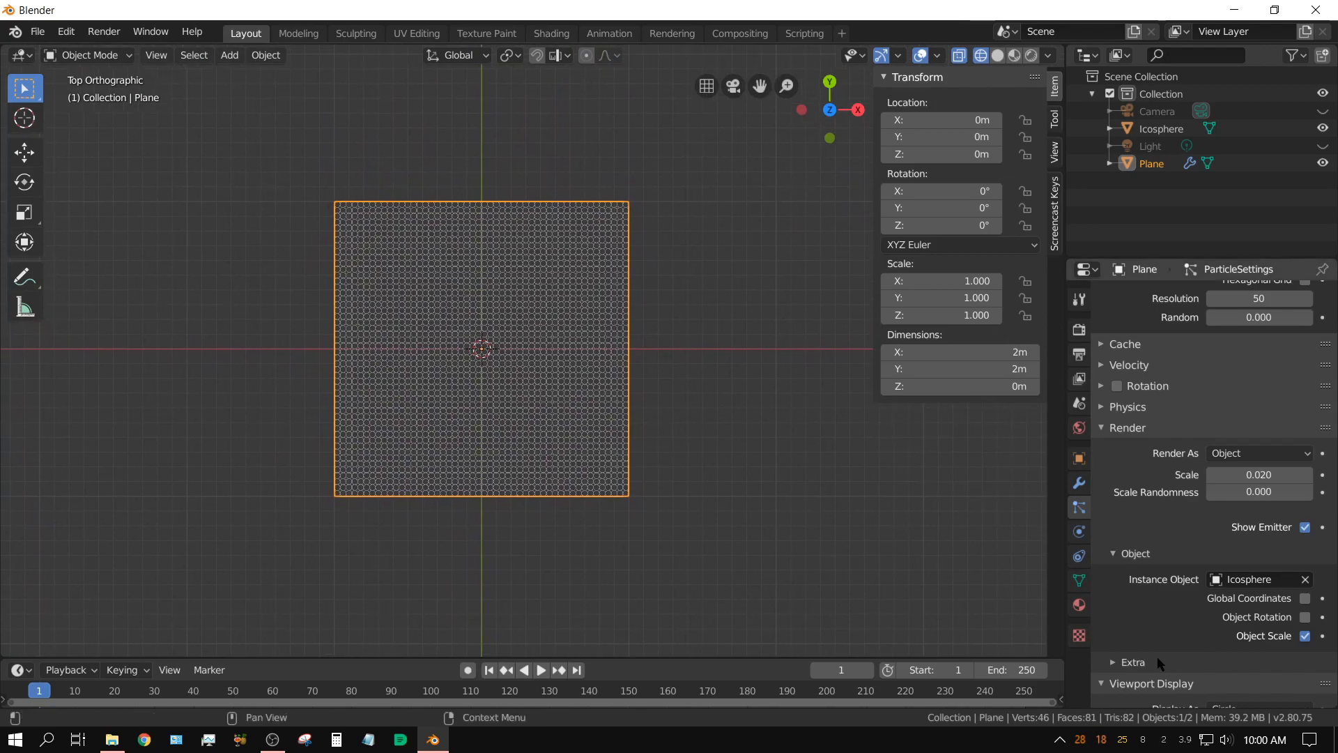
scroll(711, 507, "up", 1)
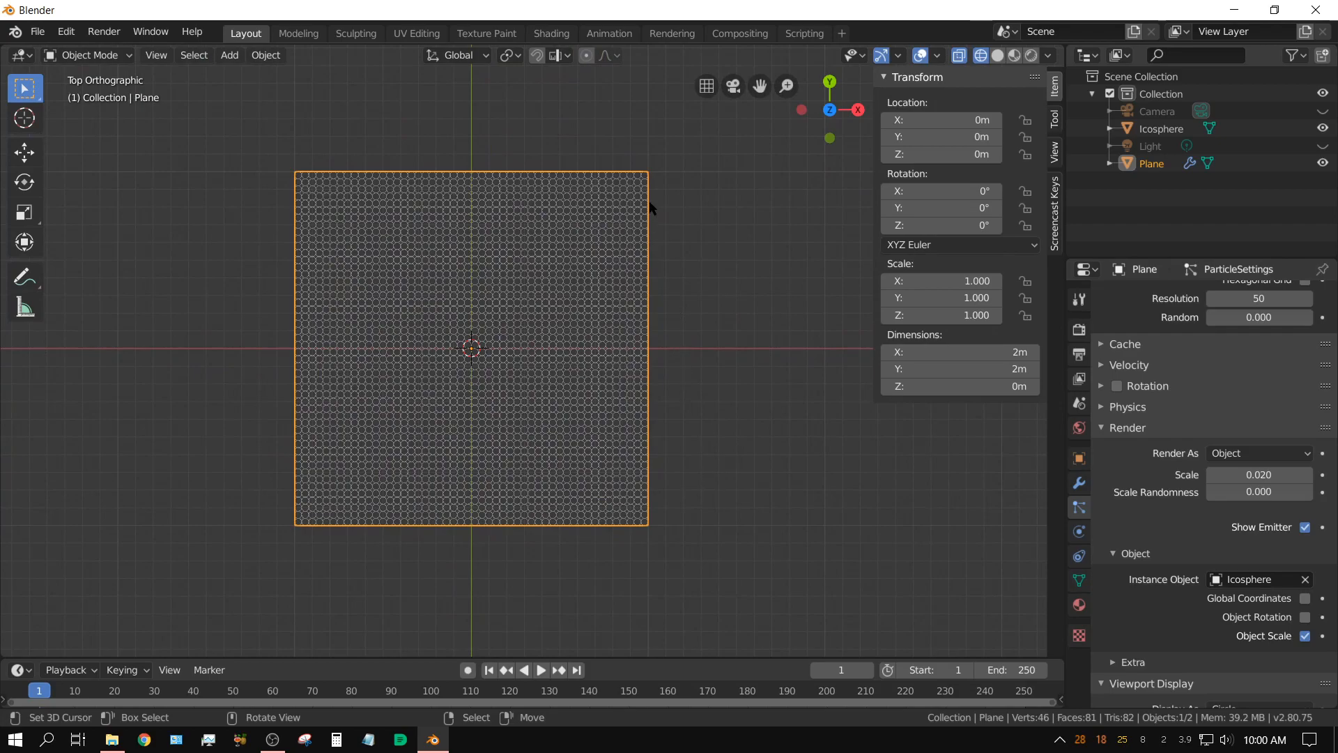
scroll(683, 421, "up", 5)
middle_click_drag(708, 432, 495, 116, "shift")
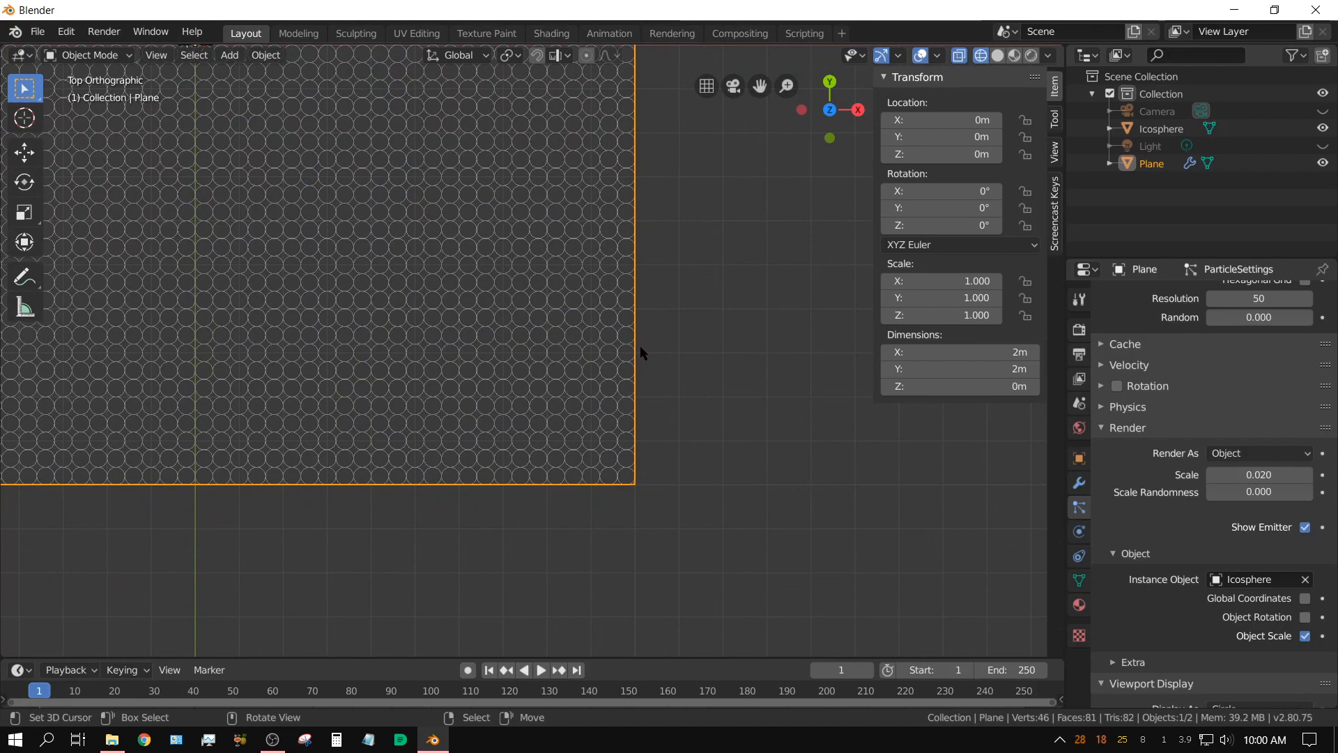
scroll(568, 352, "down", 5)
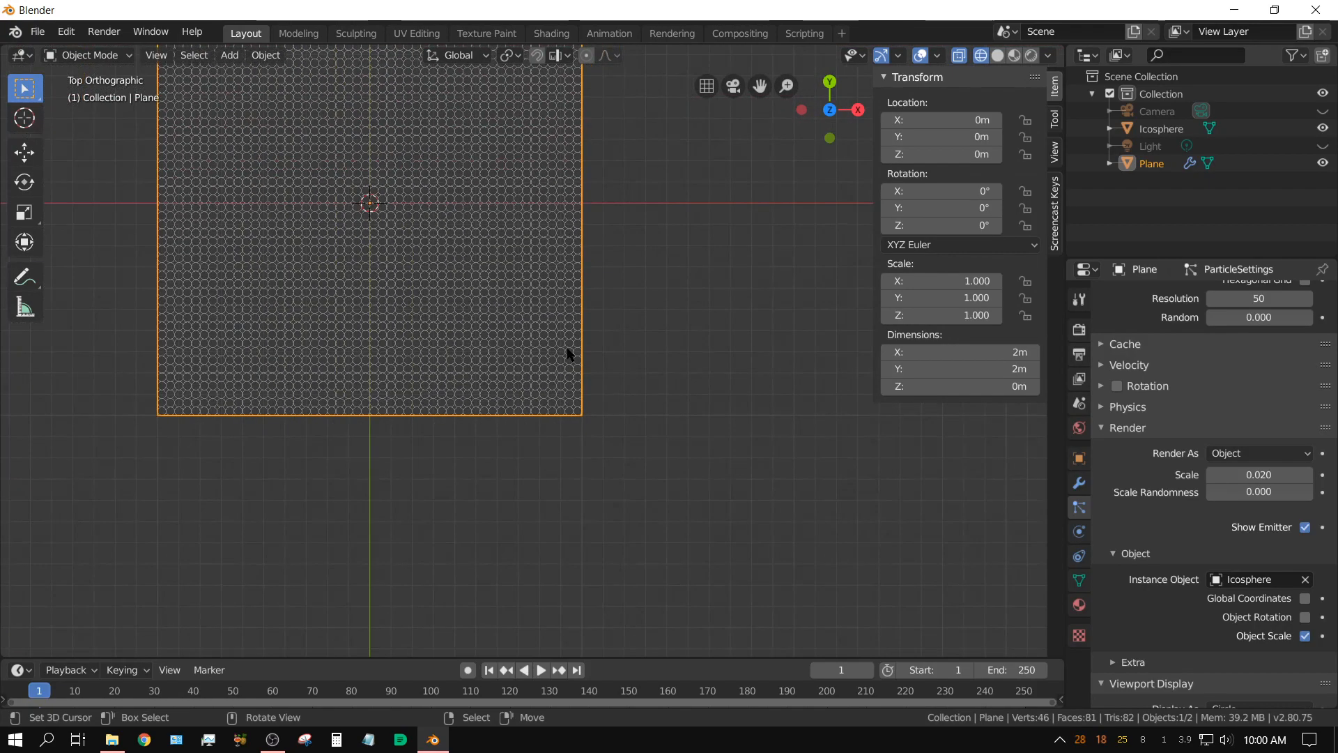
middle_click_drag(465, 265, 502, 341, "shift")
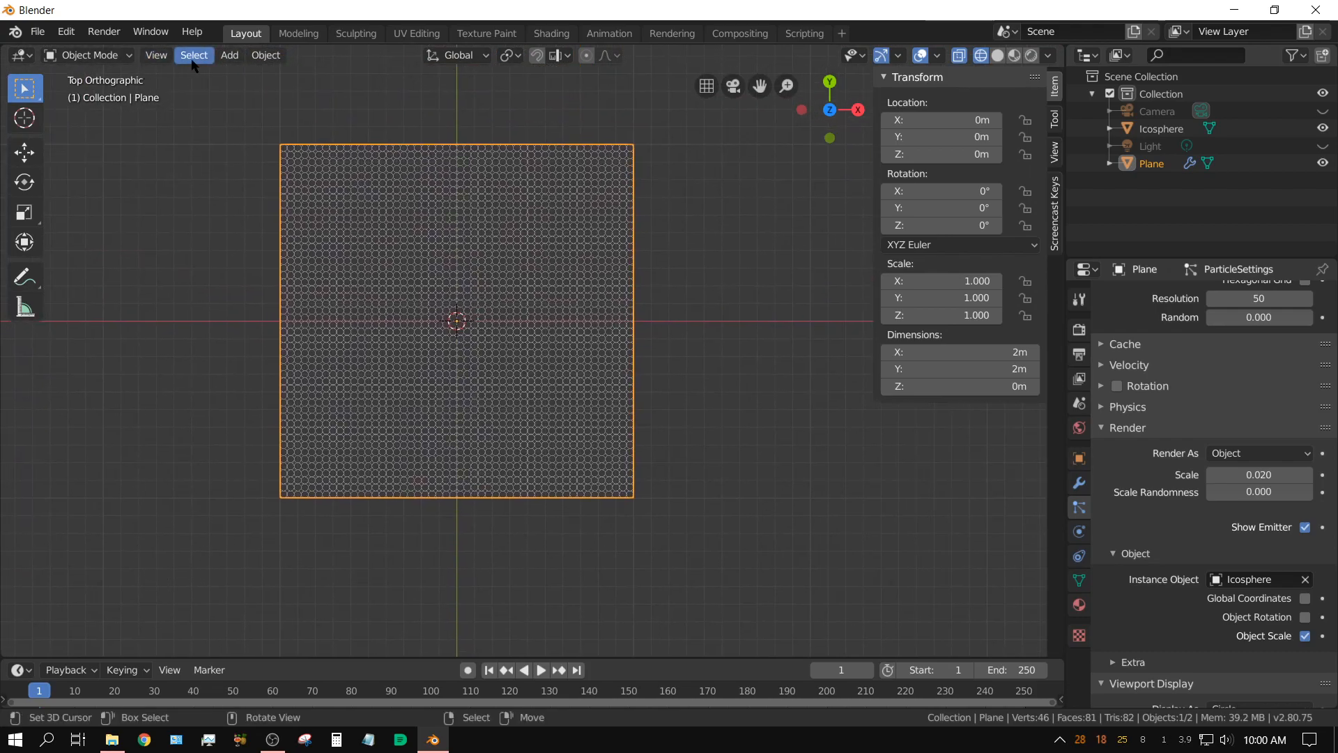
Step: Add a second mesh plane at the origin, over the particle plane
left_click(230, 60)
mouse_move(251, 75)
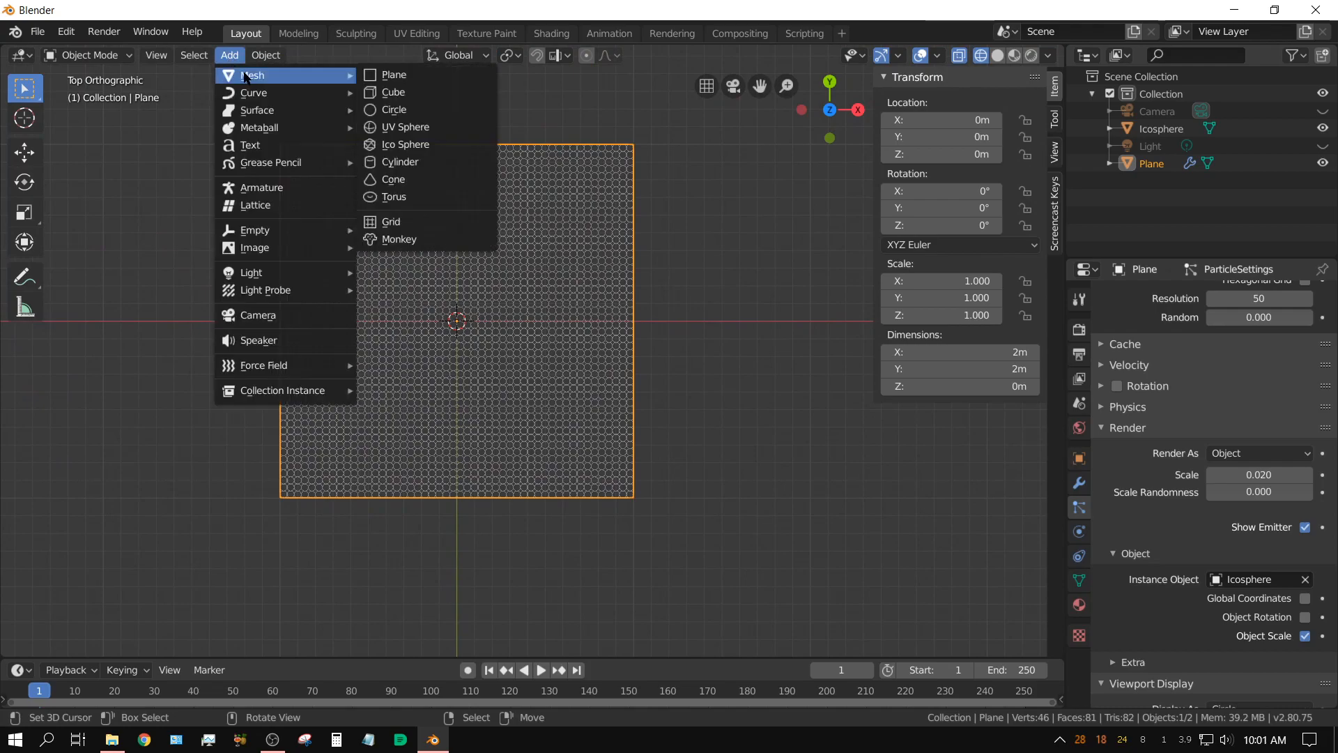
left_click(386, 77)
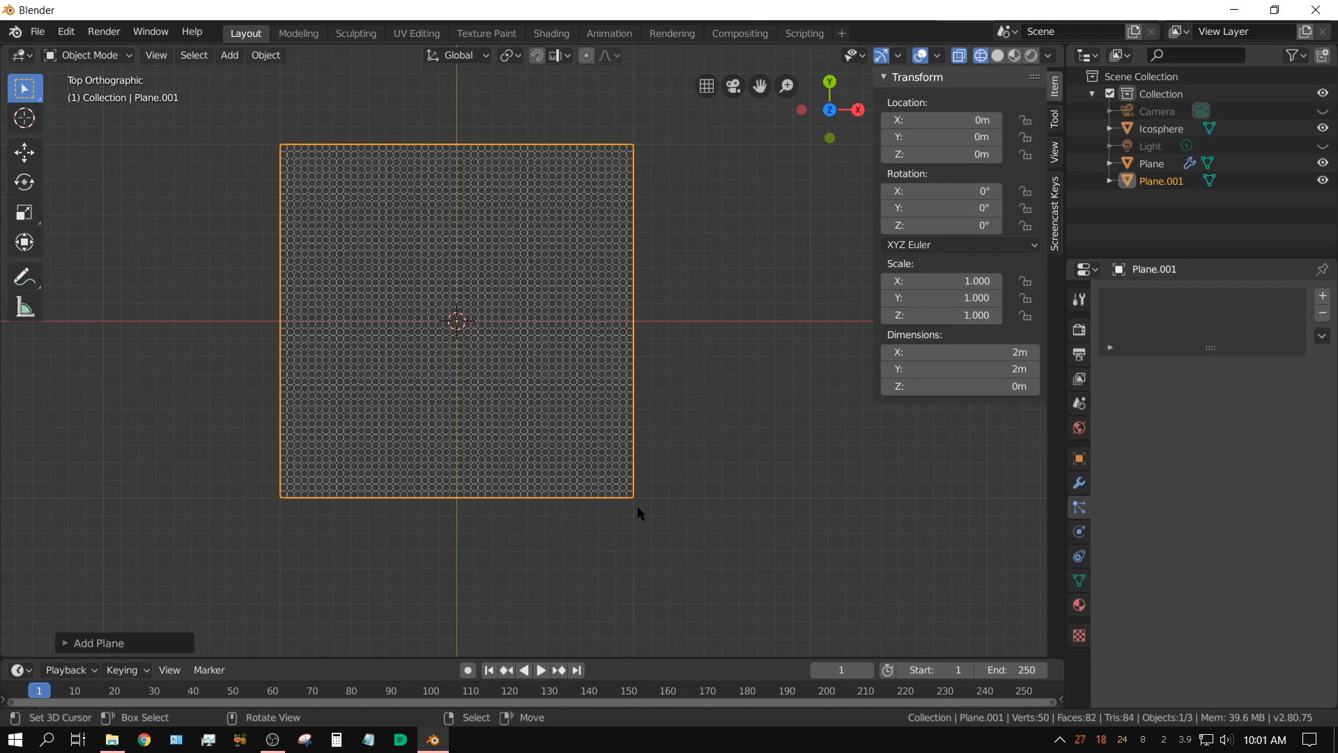
Step: Scale the new plane by 1.1 and apply its scale
key("s")
type("1.1")
key("Return")
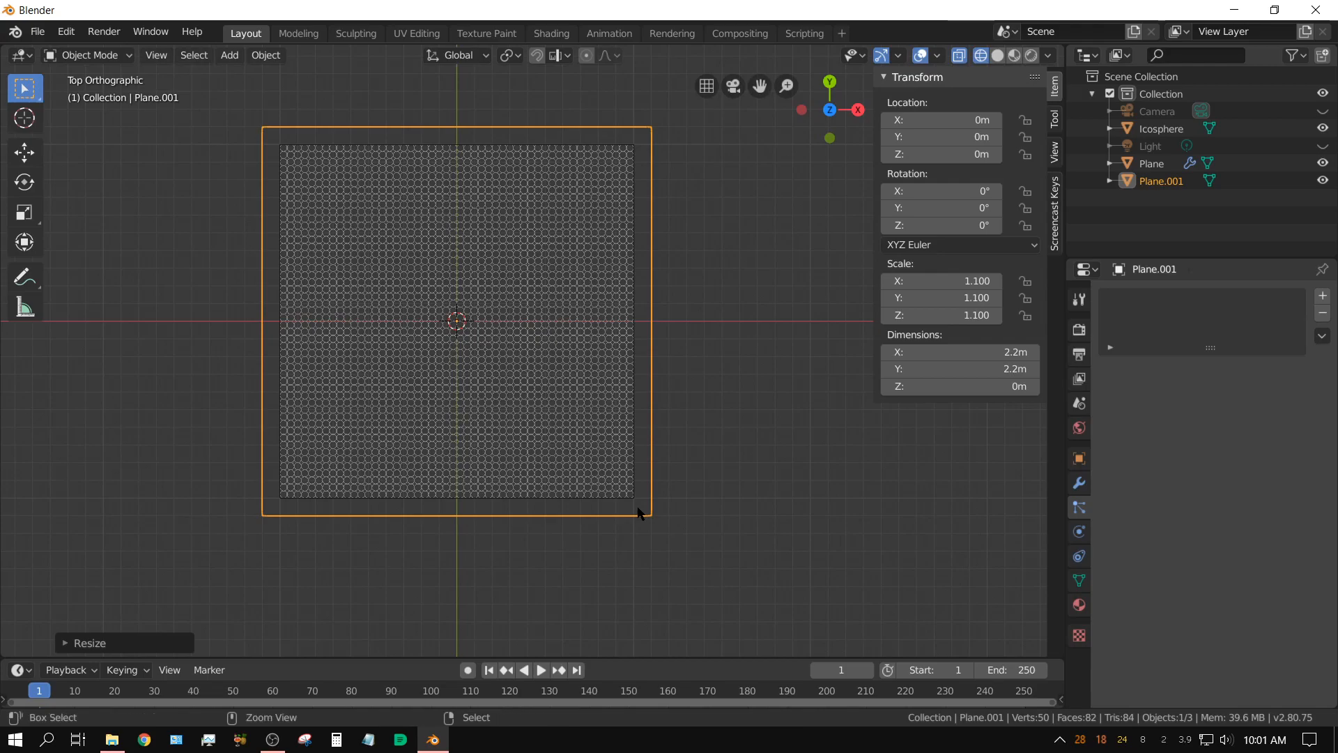
key("ctrl+a")
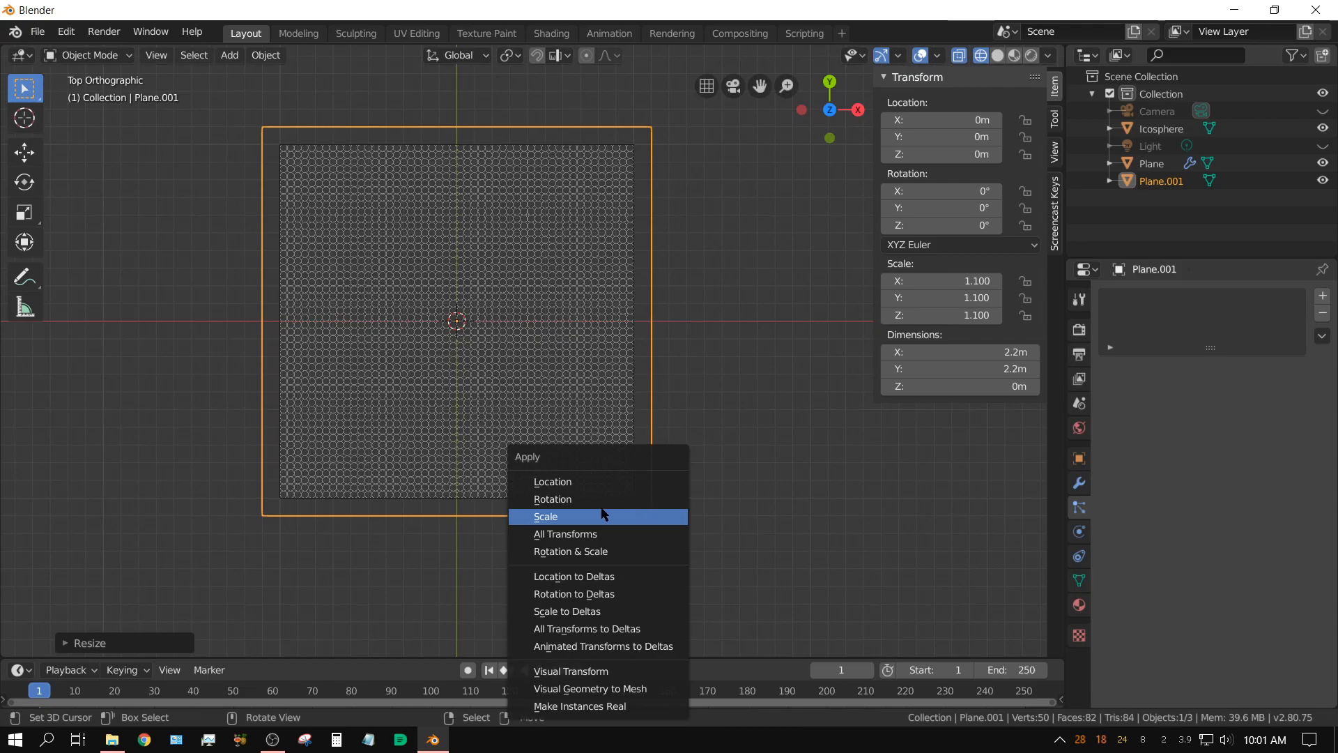
left_click(568, 519)
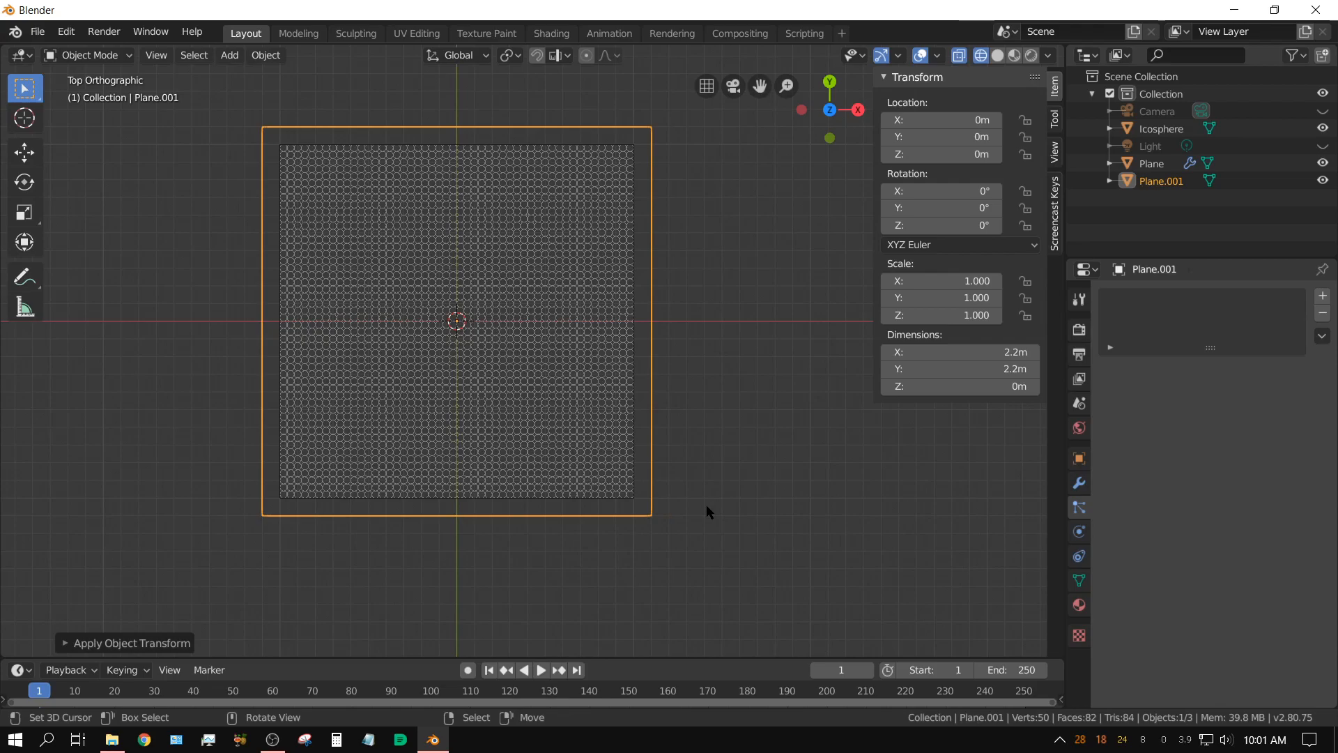
Step: Cut a loop parallel to the Y axis into the new plane, sliding it to about X 0.96 m near the particle plane's edge
key("Tab")
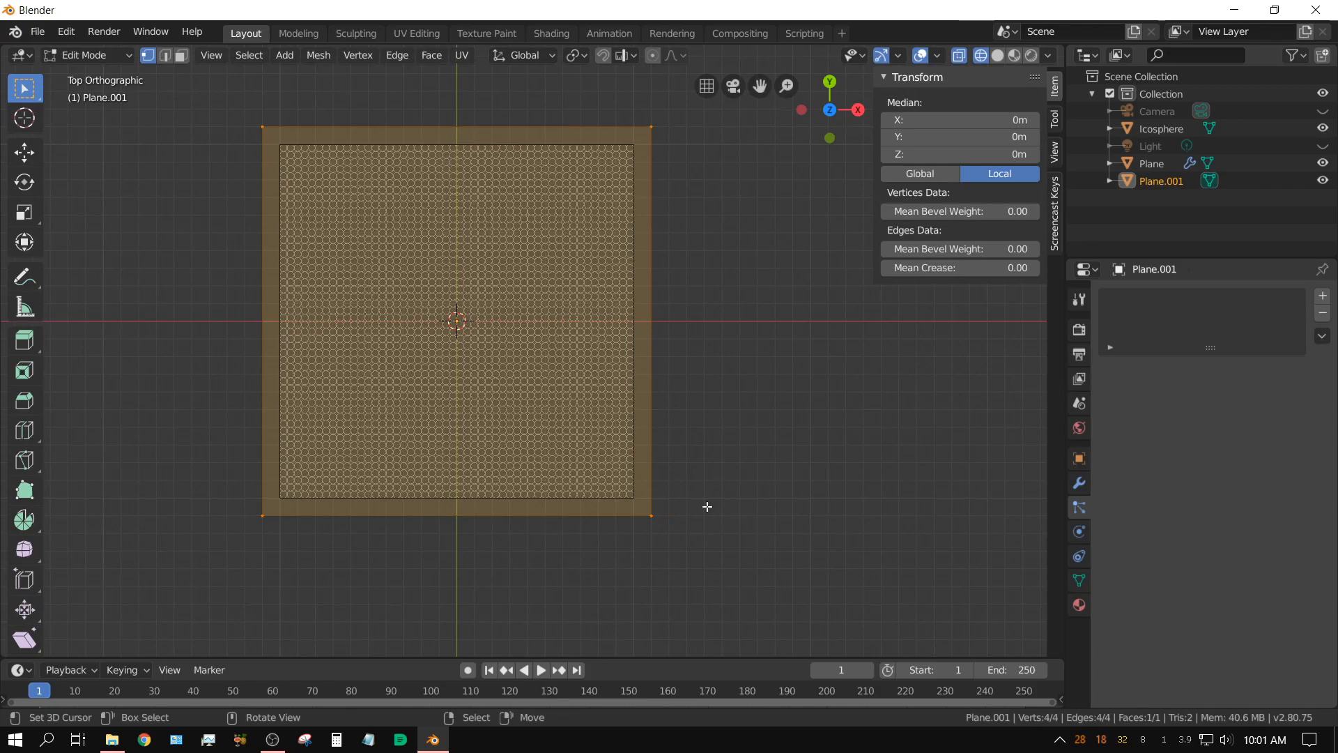
scroll(707, 507, "up", 5)
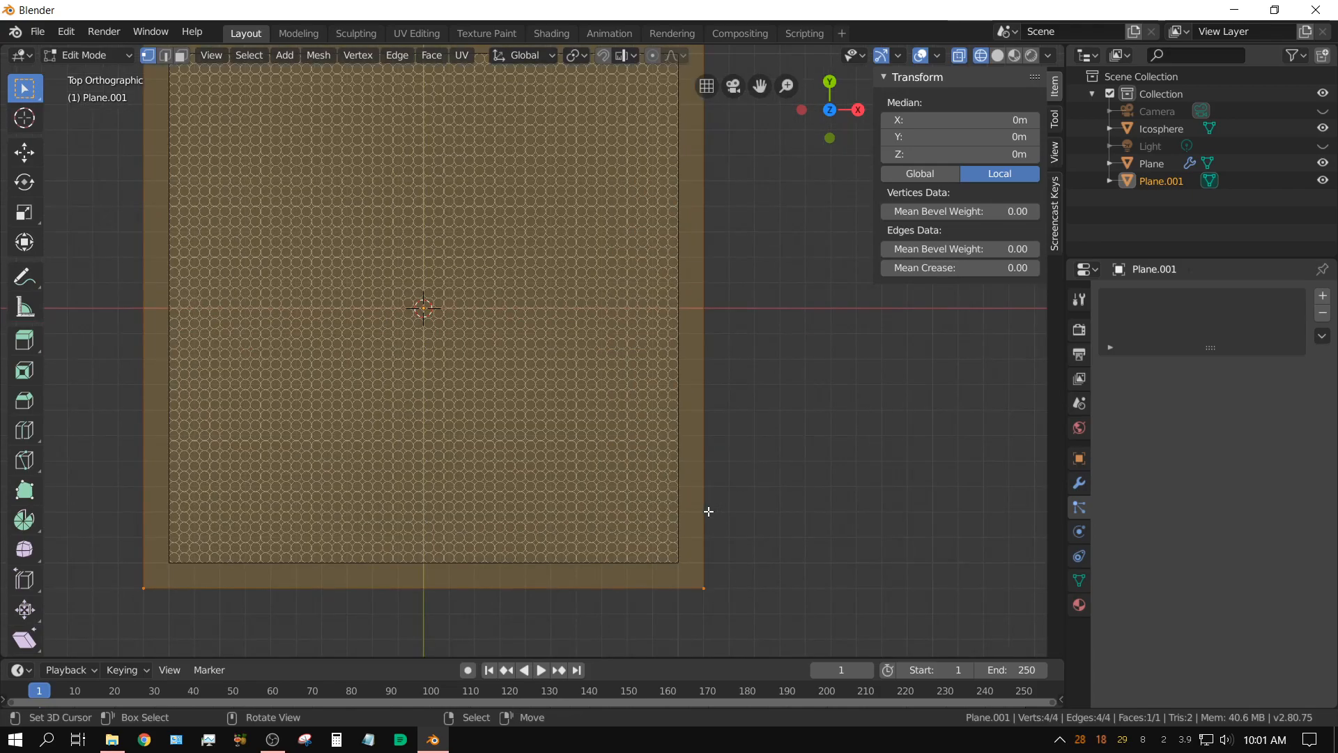
middle_click_drag(730, 524, 685, 73, "shift")
scroll(704, 570, "up", 2)
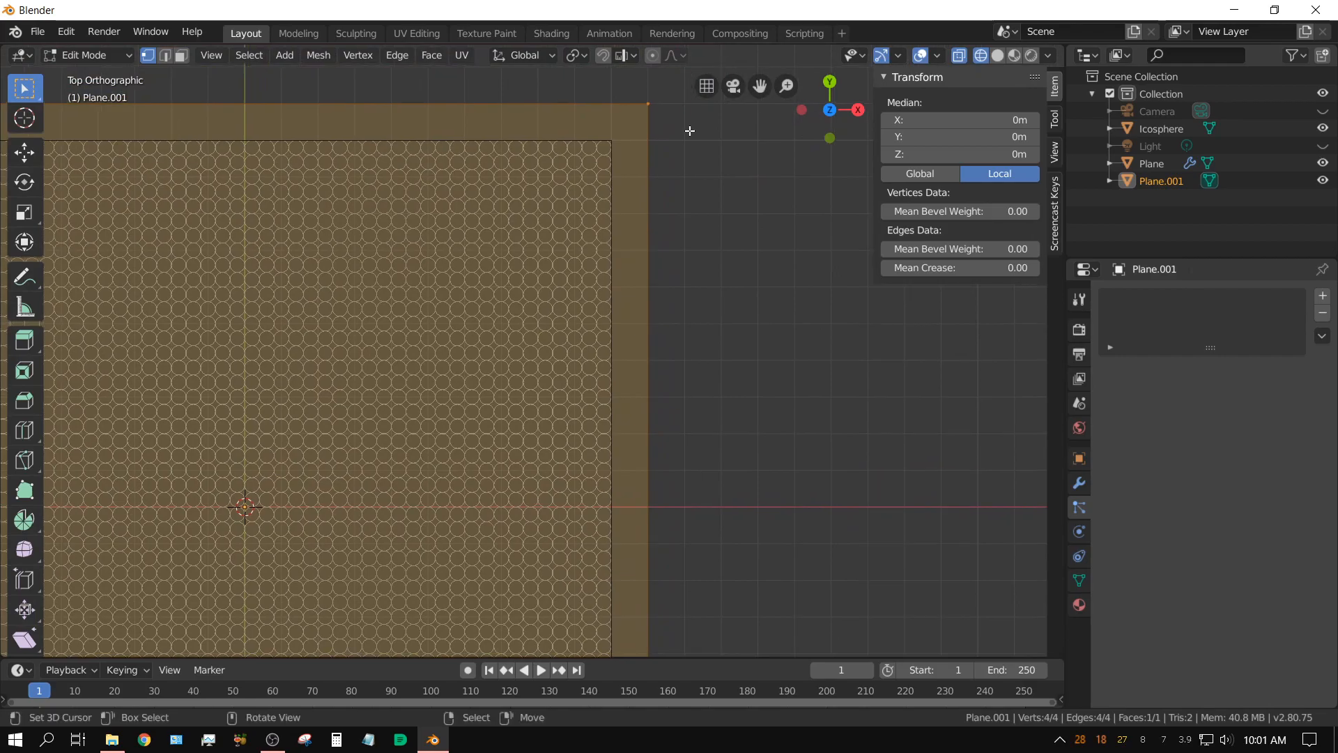
middle_click_drag(631, 217, 633, 260, "shift")
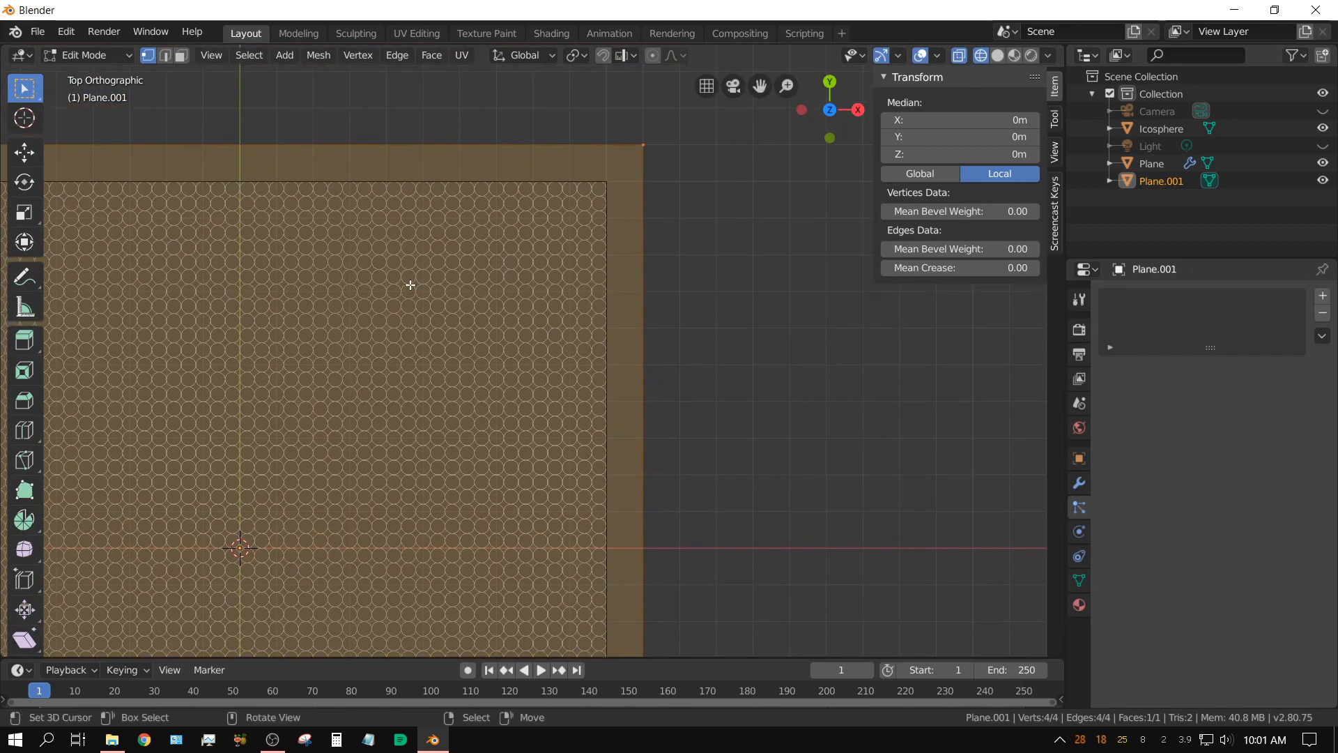
left_click(24, 431)
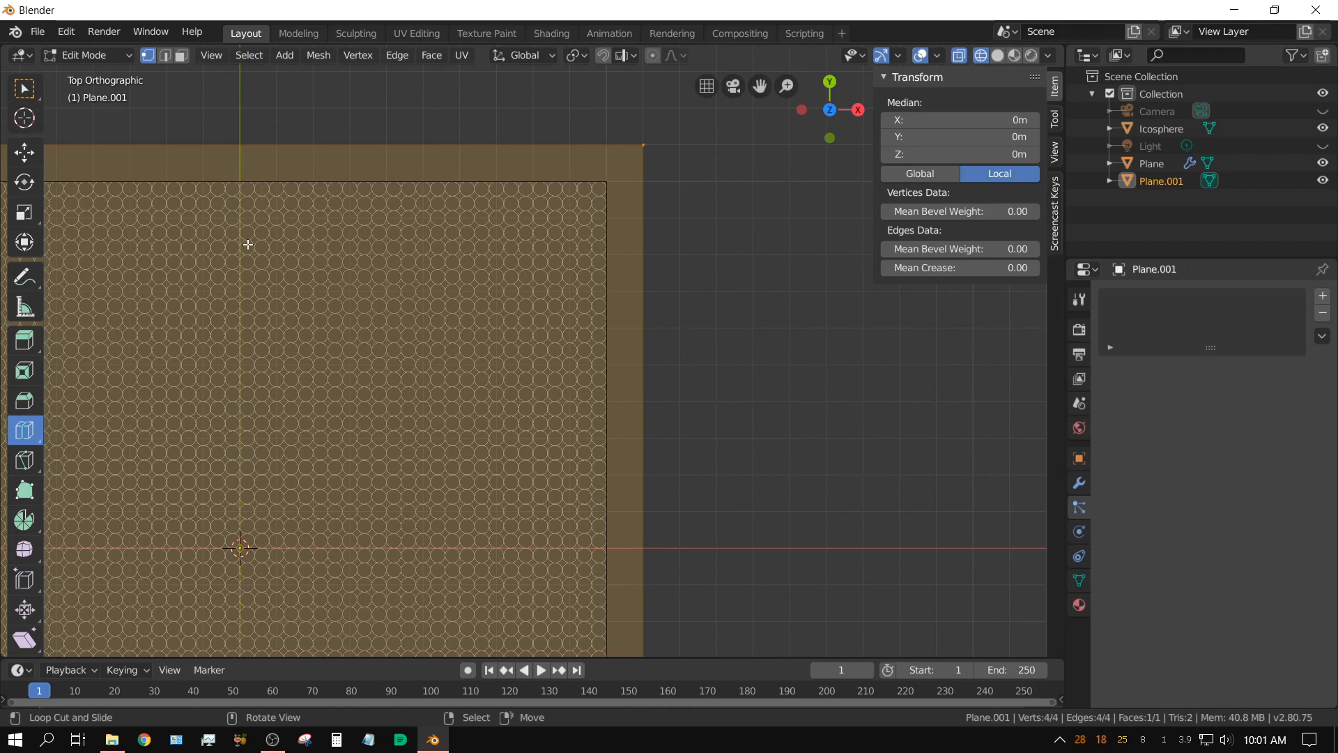
left_click(251, 158)
left_click_drag(251, 158, 606, 212)
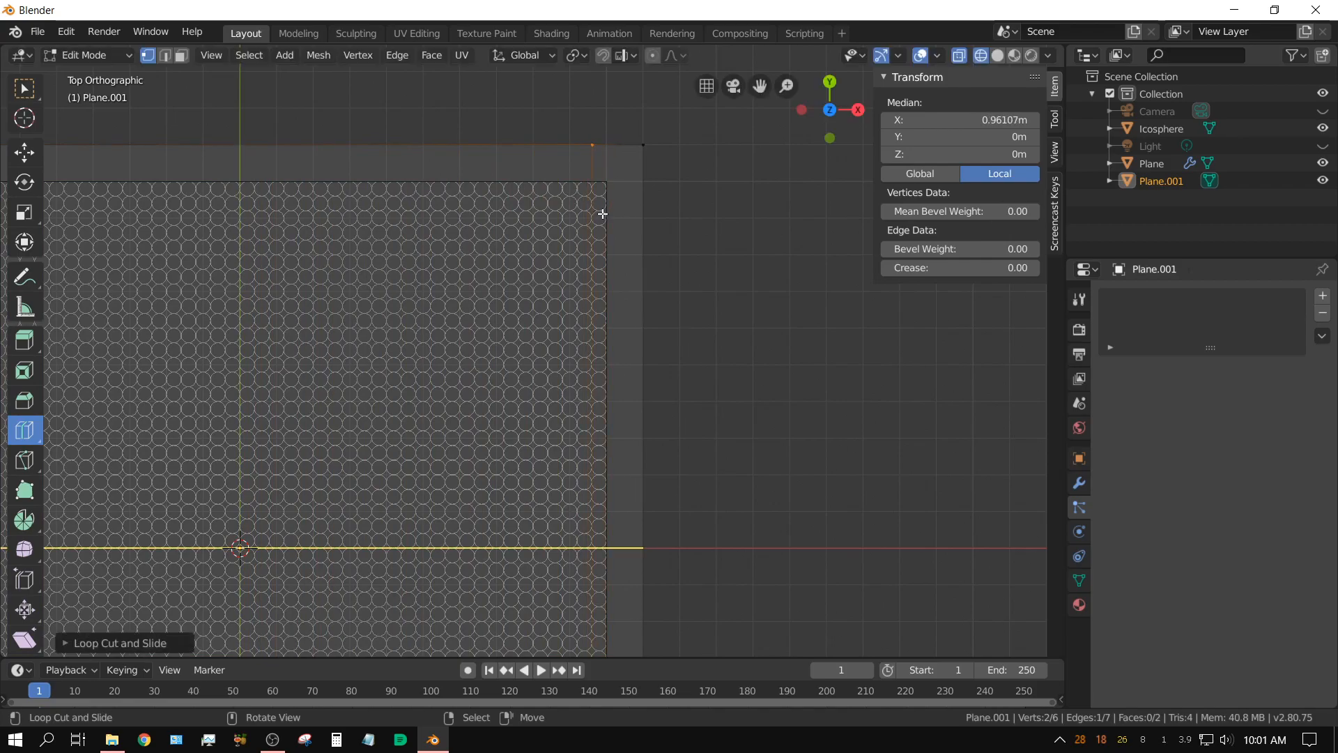
Step: Examine how closely the new cut follows the contact points between the last two circle columns near the particle plane's corner
scroll(624, 251, "up", 6)
scroll(535, 484, "up", 5)
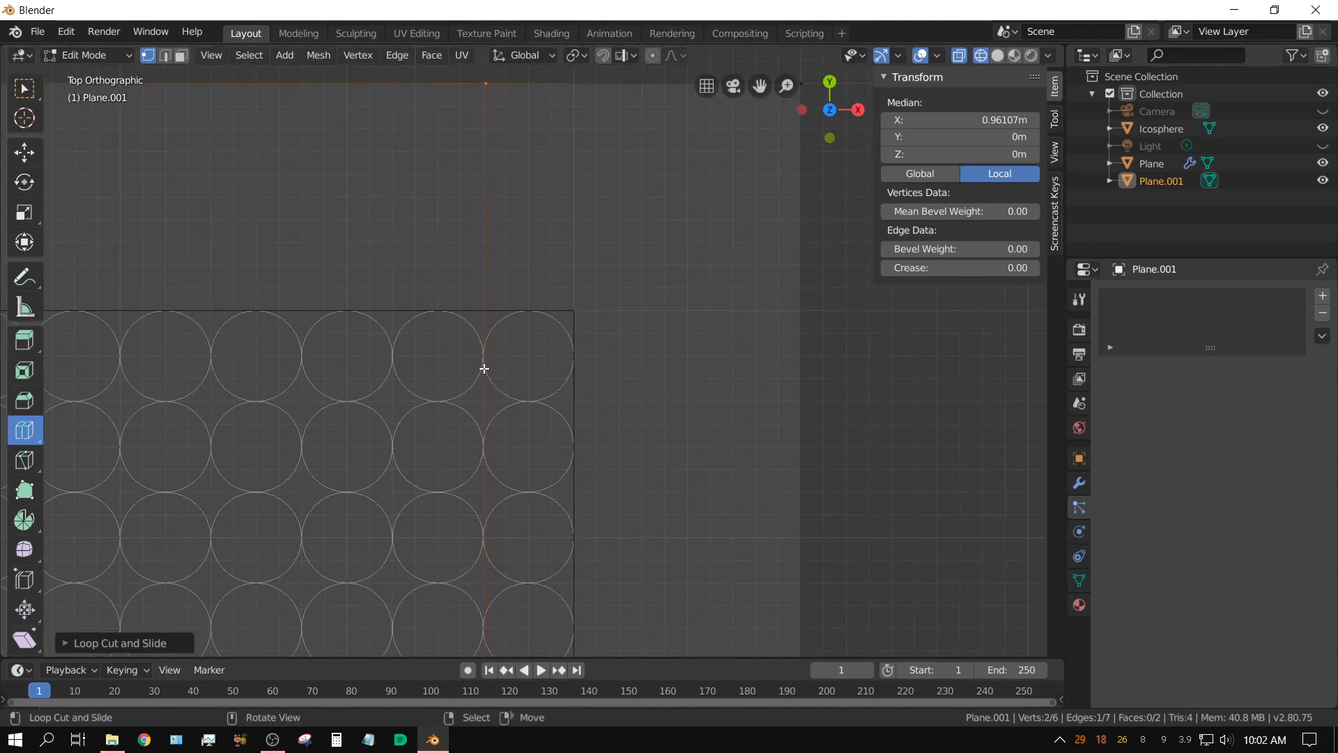
scroll(487, 382, "up", 1)
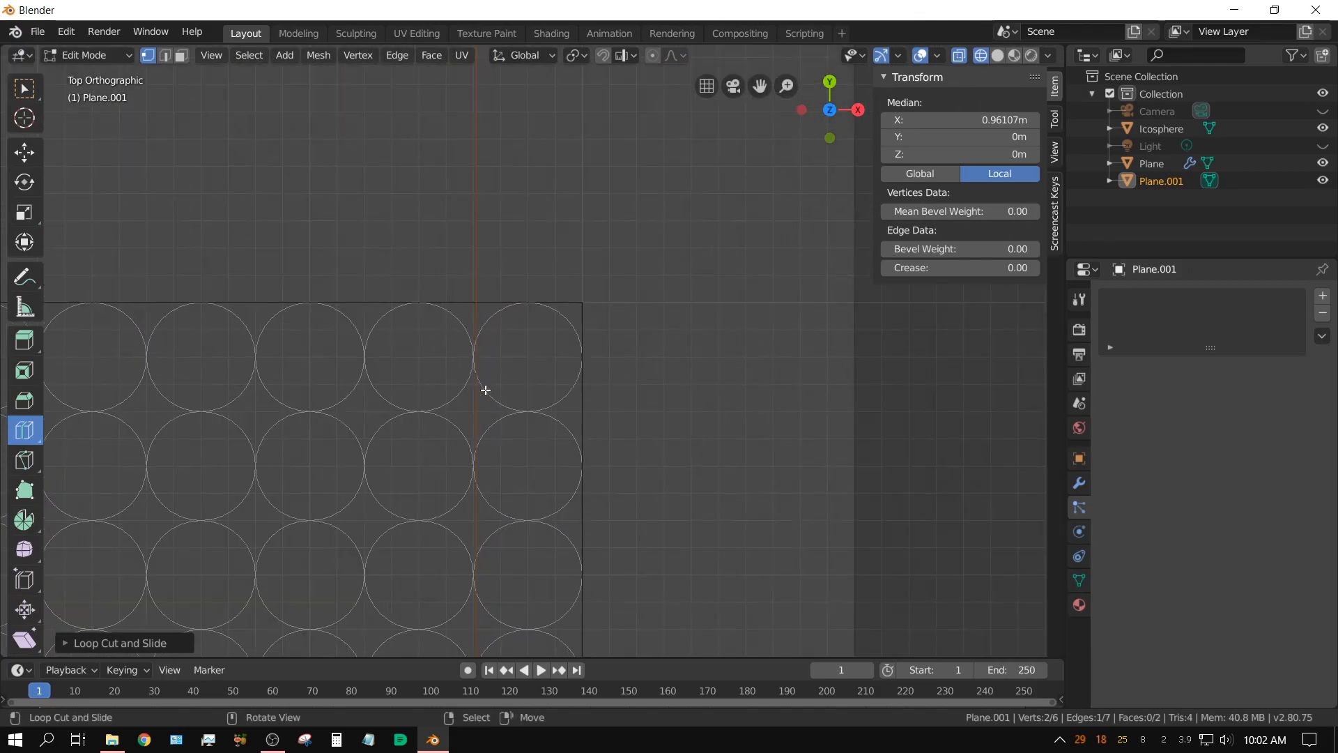
scroll(481, 412, "up", 5)
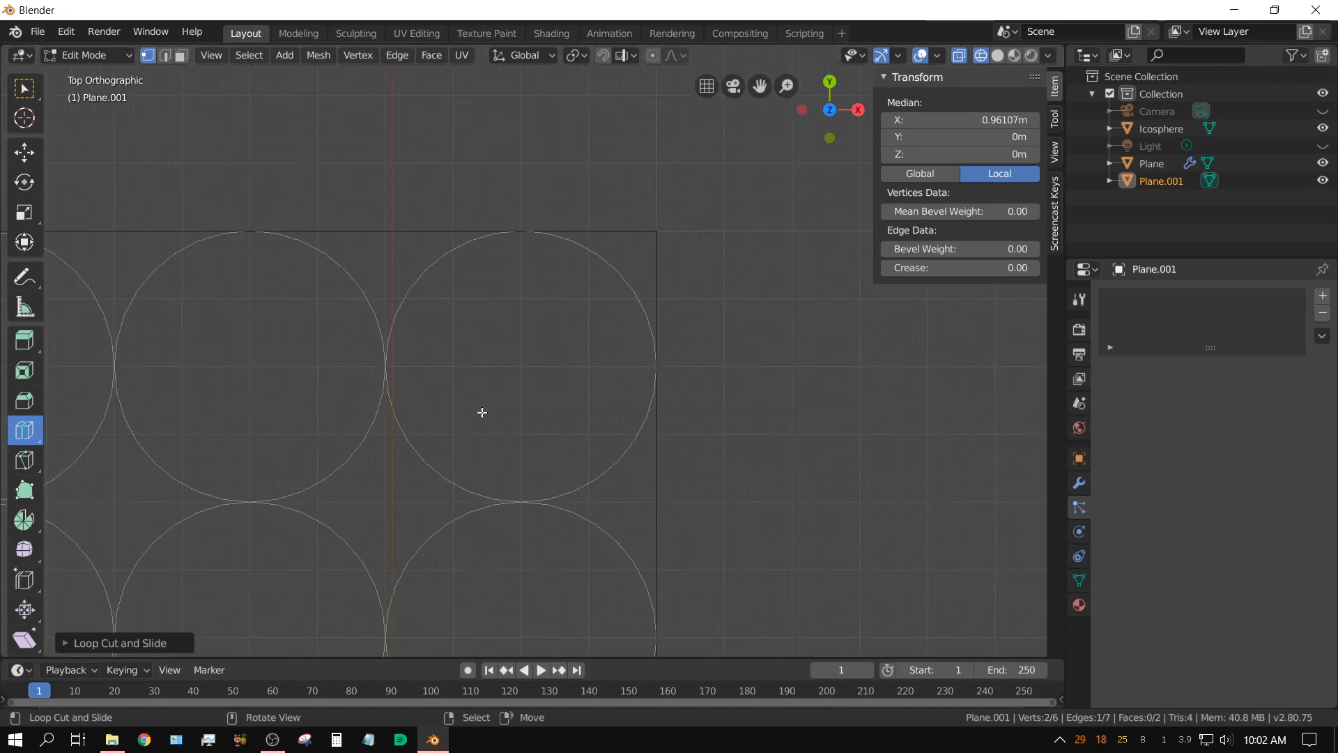
scroll(369, 362, "up", 6)
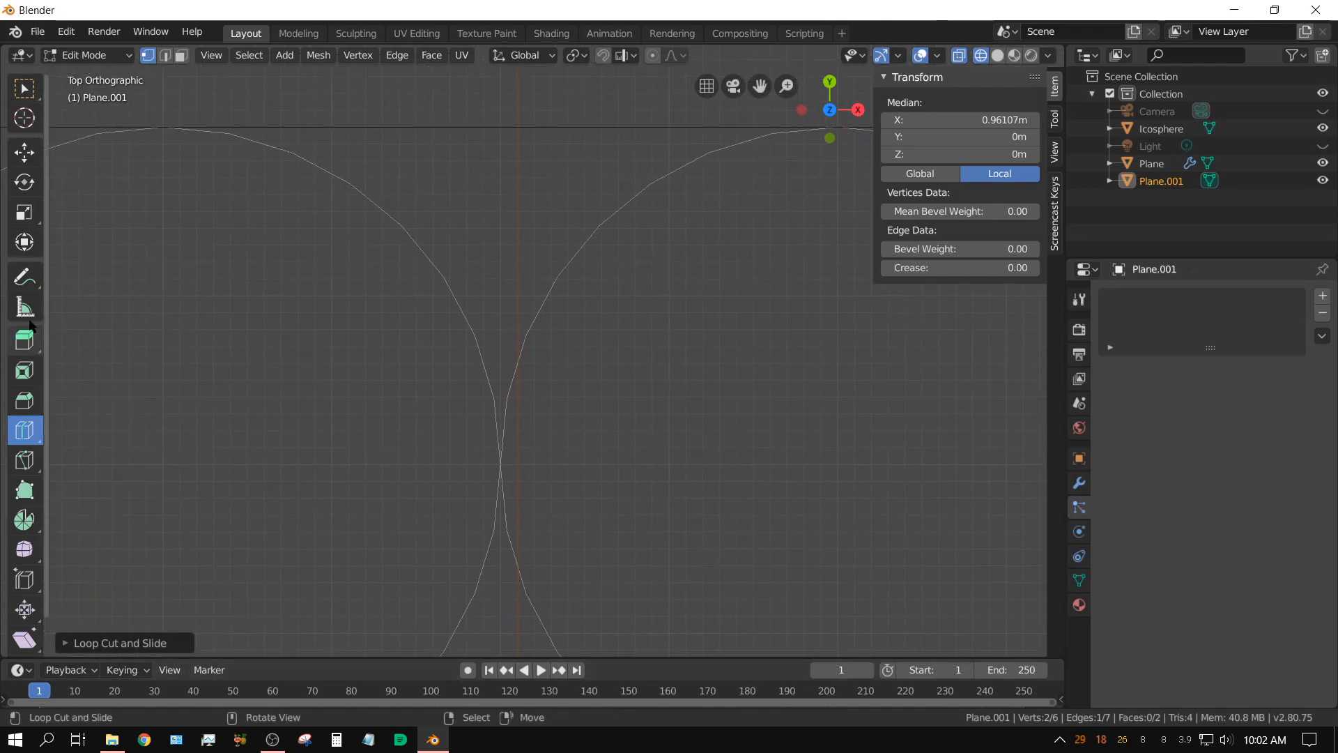
scroll(323, 338, "down", 10)
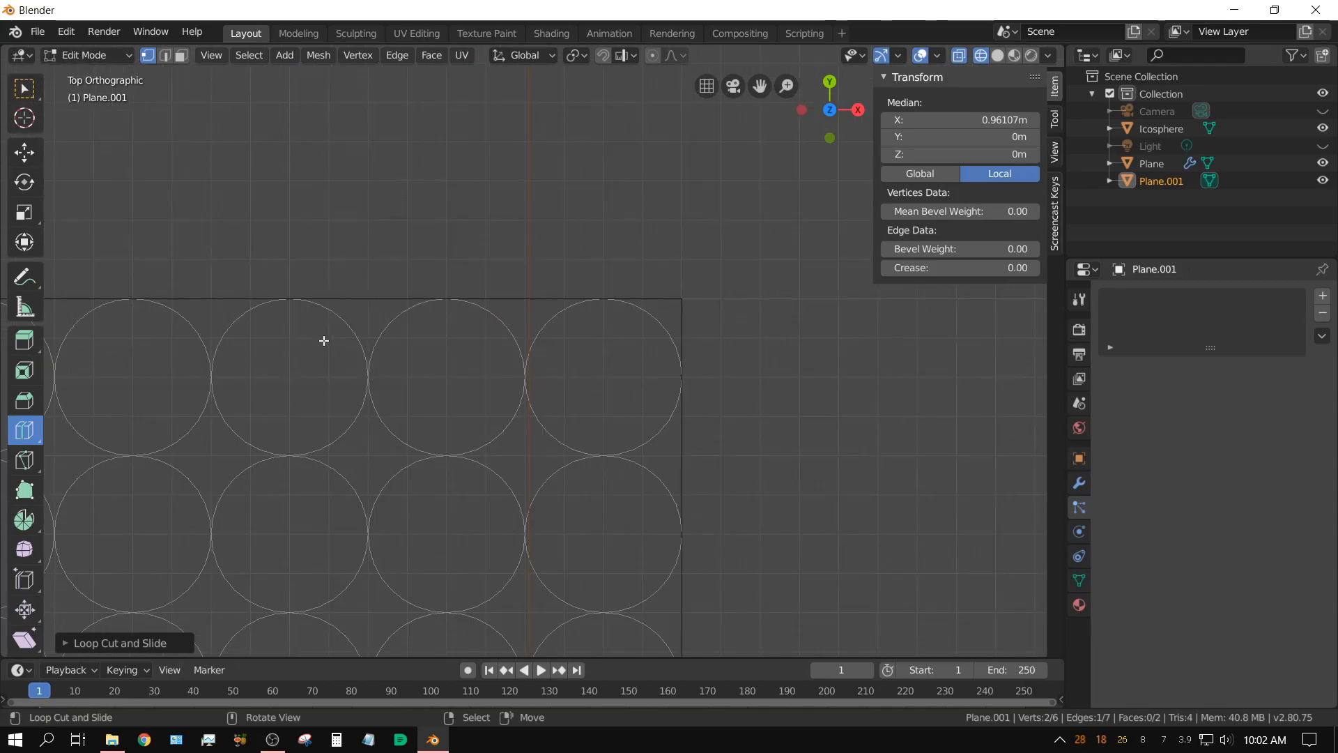
Step: Cut three more loops into the larger plane along its remaining sides, at about Y 0.967 m, Y -0.963 m and X -0.963 m
middle_click_drag(234, 415, 534, 225, "shift")
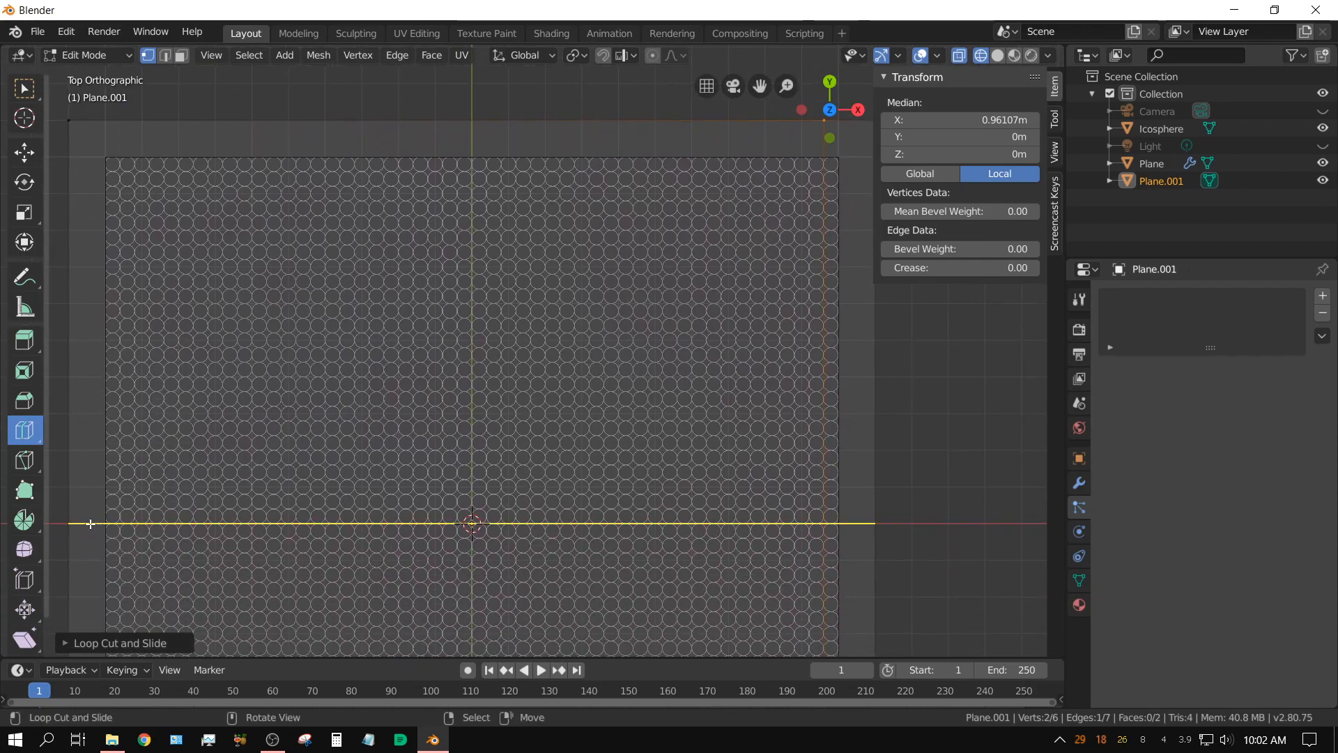
left_click_drag(89, 523, 98, 170)
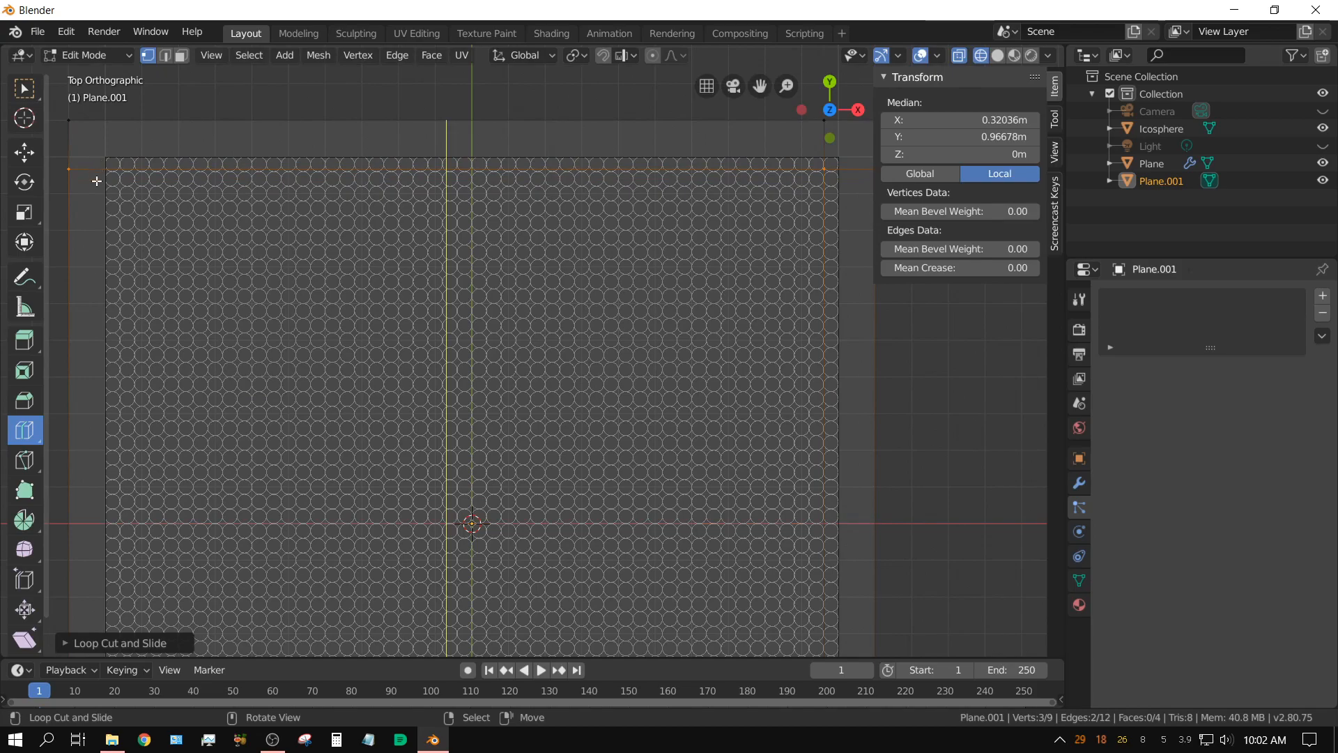
middle_click_drag(604, 562, 726, 173, "shift")
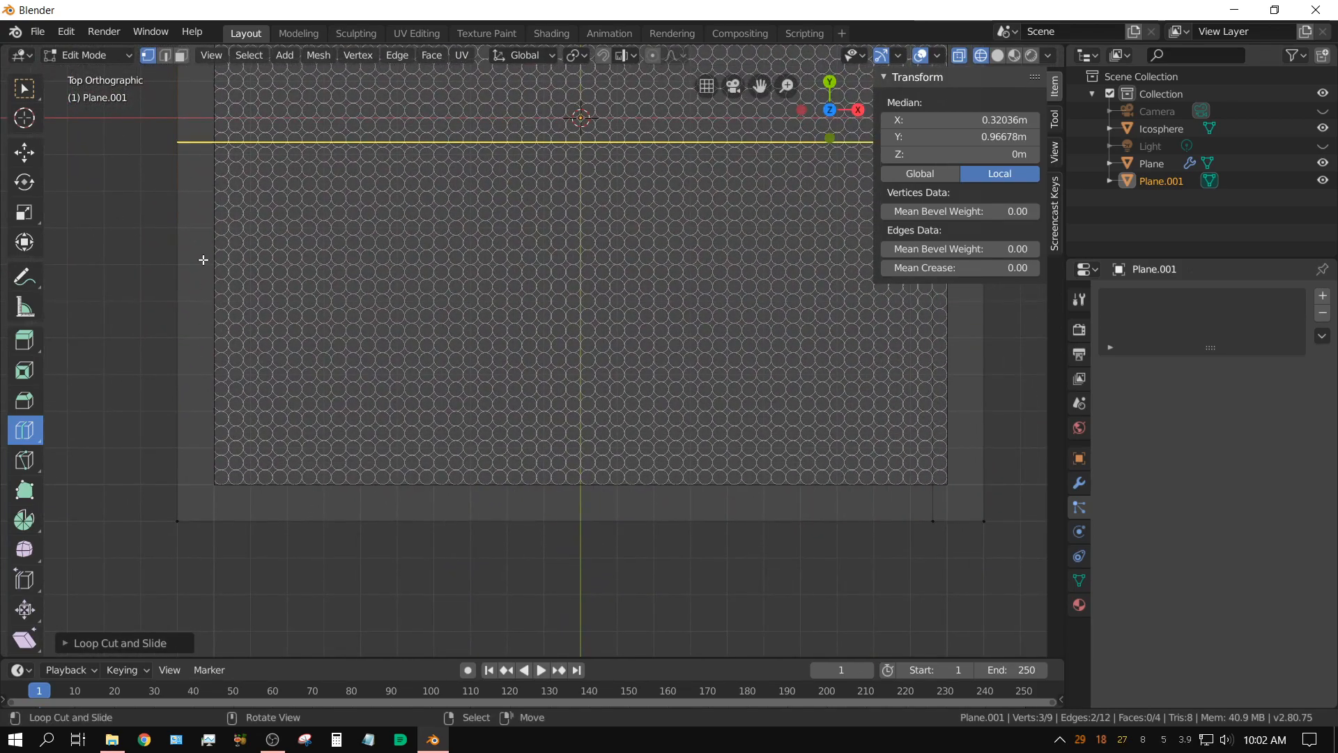
left_click_drag(200, 143, 224, 481)
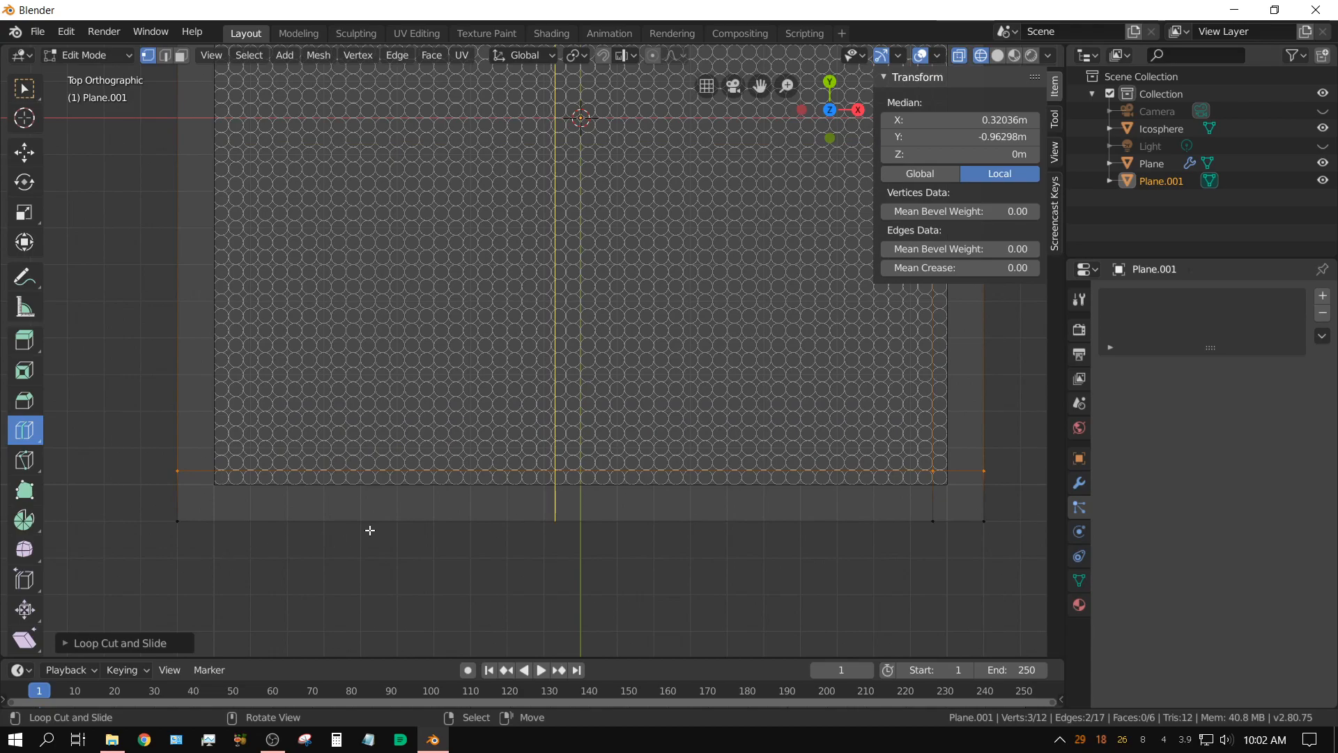
left_click_drag(554, 502, 220, 506)
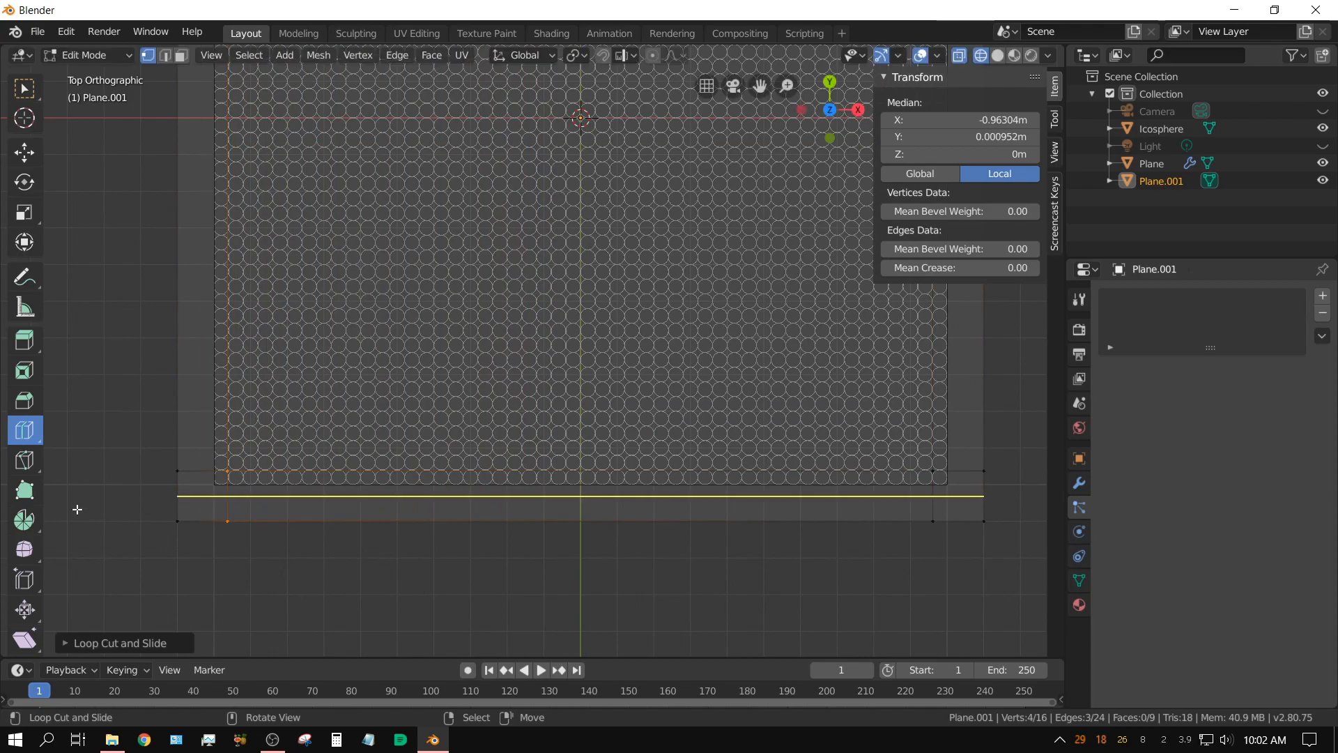
Step: Switch to edge selection and select all three edges of the cut on the negative X side of the larger plane
left_click(24, 92)
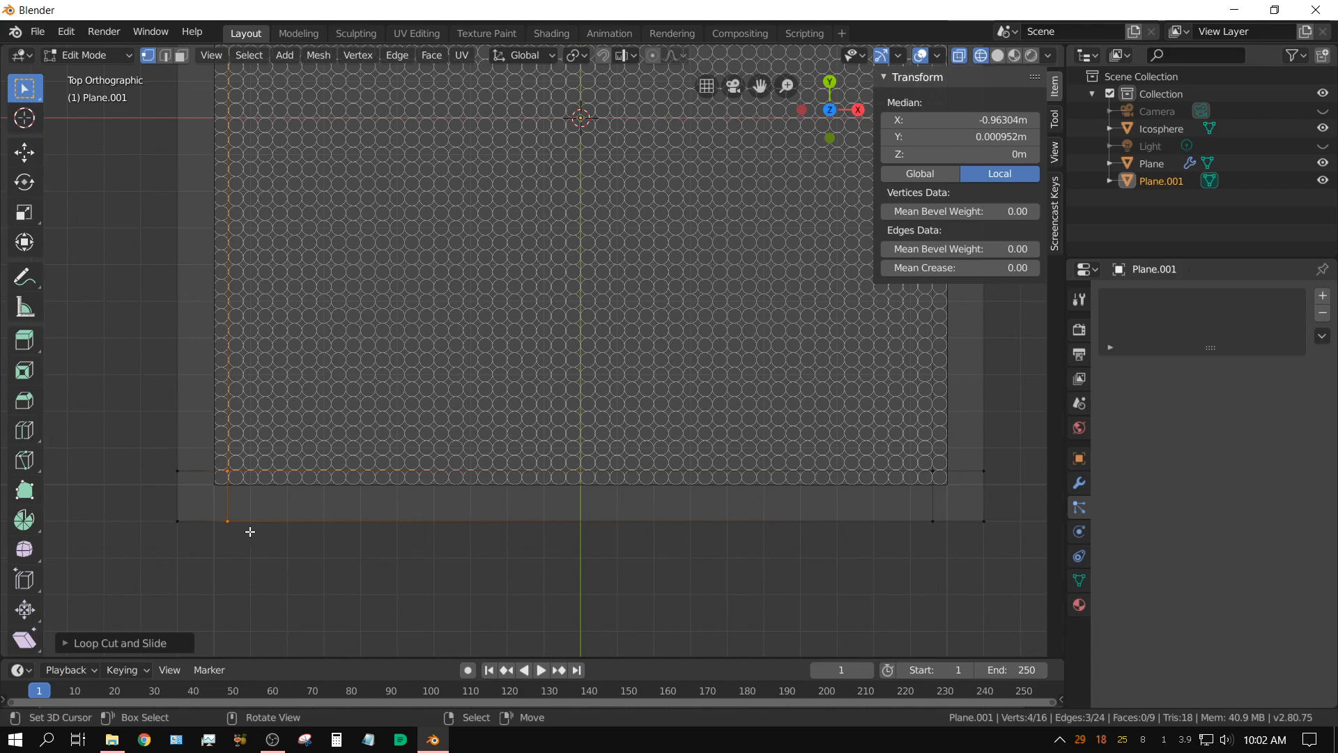
left_click(166, 56)
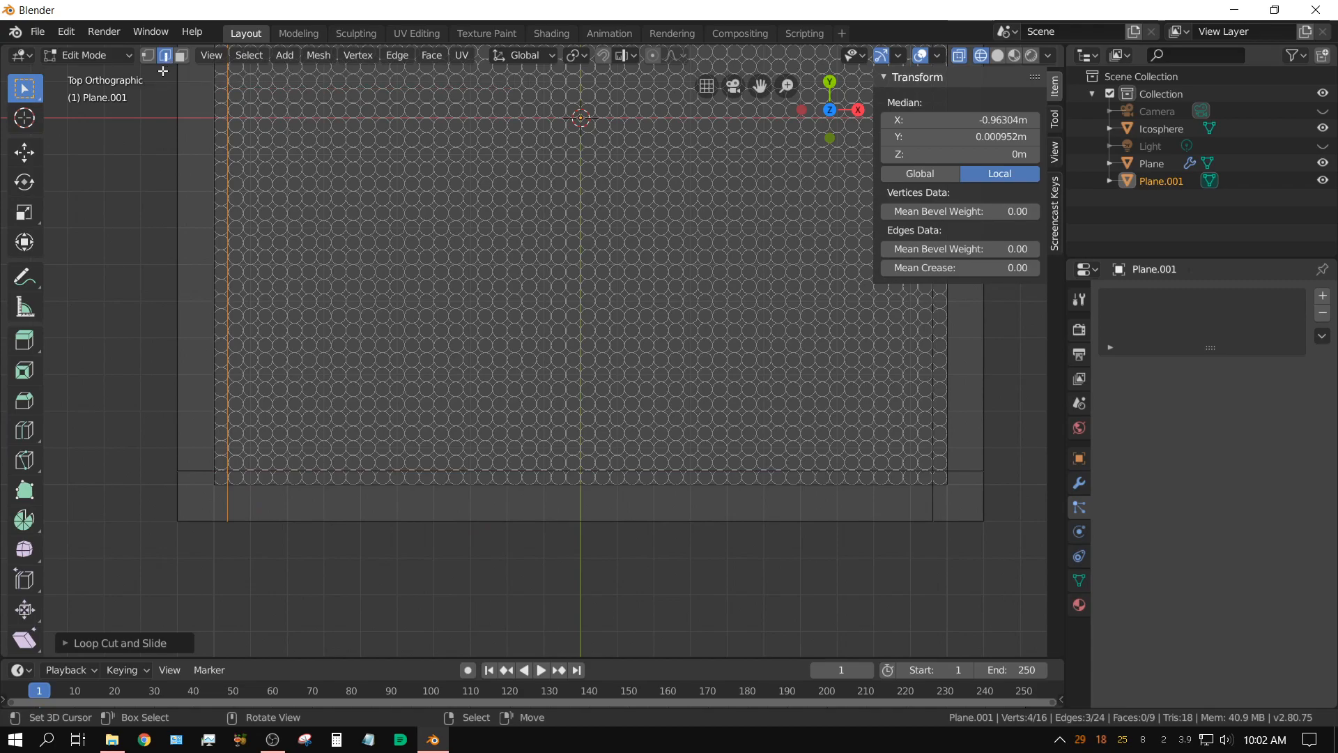
left_click(228, 505)
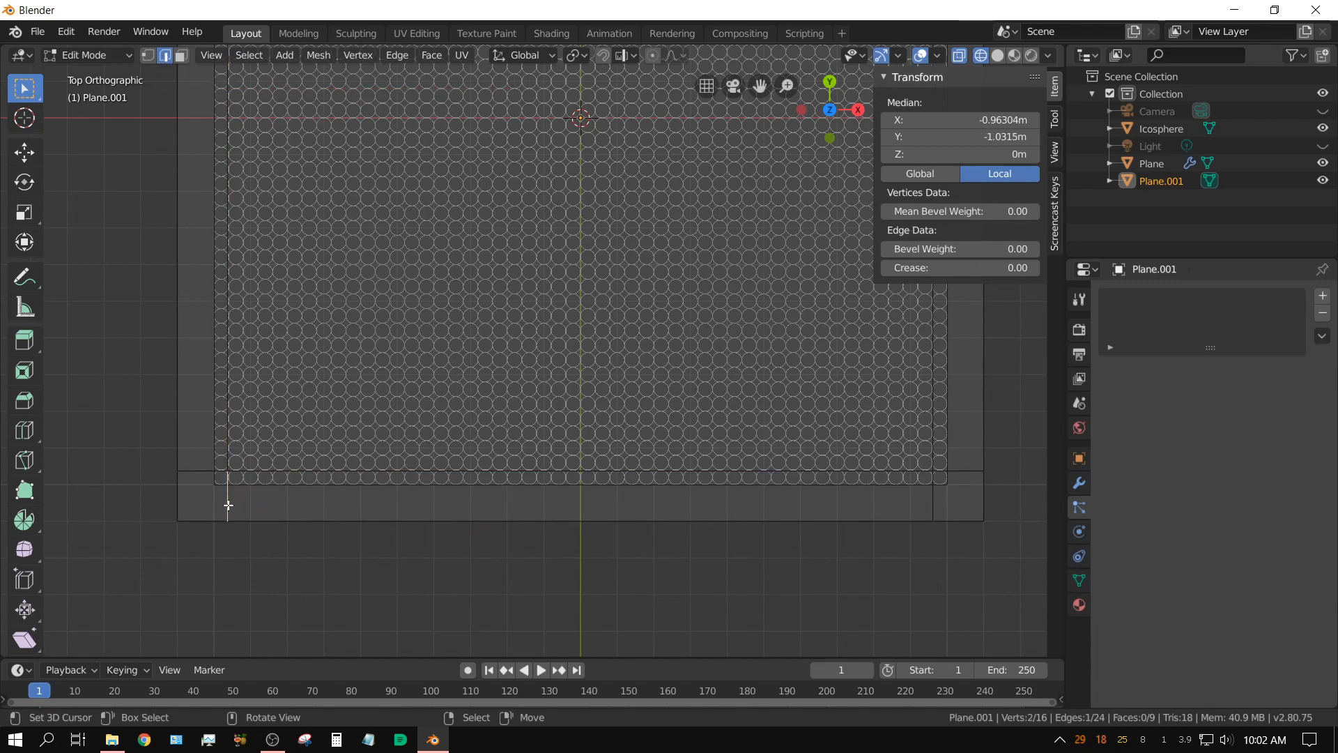
middle_click_drag(265, 512, 474, 592, "shift")
scroll(447, 552, "up", 8)
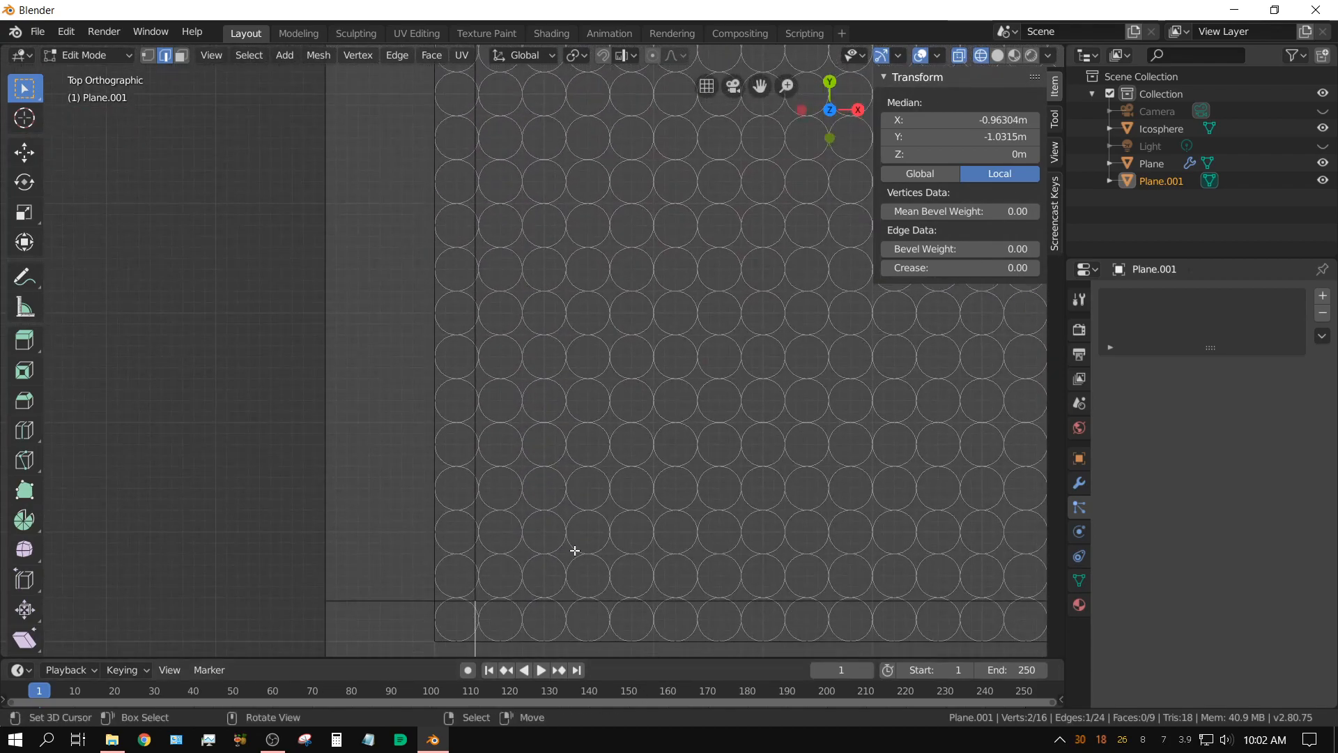
scroll(570, 557, "up", 5)
middle_click_drag(637, 282, 637, 138, "shift")
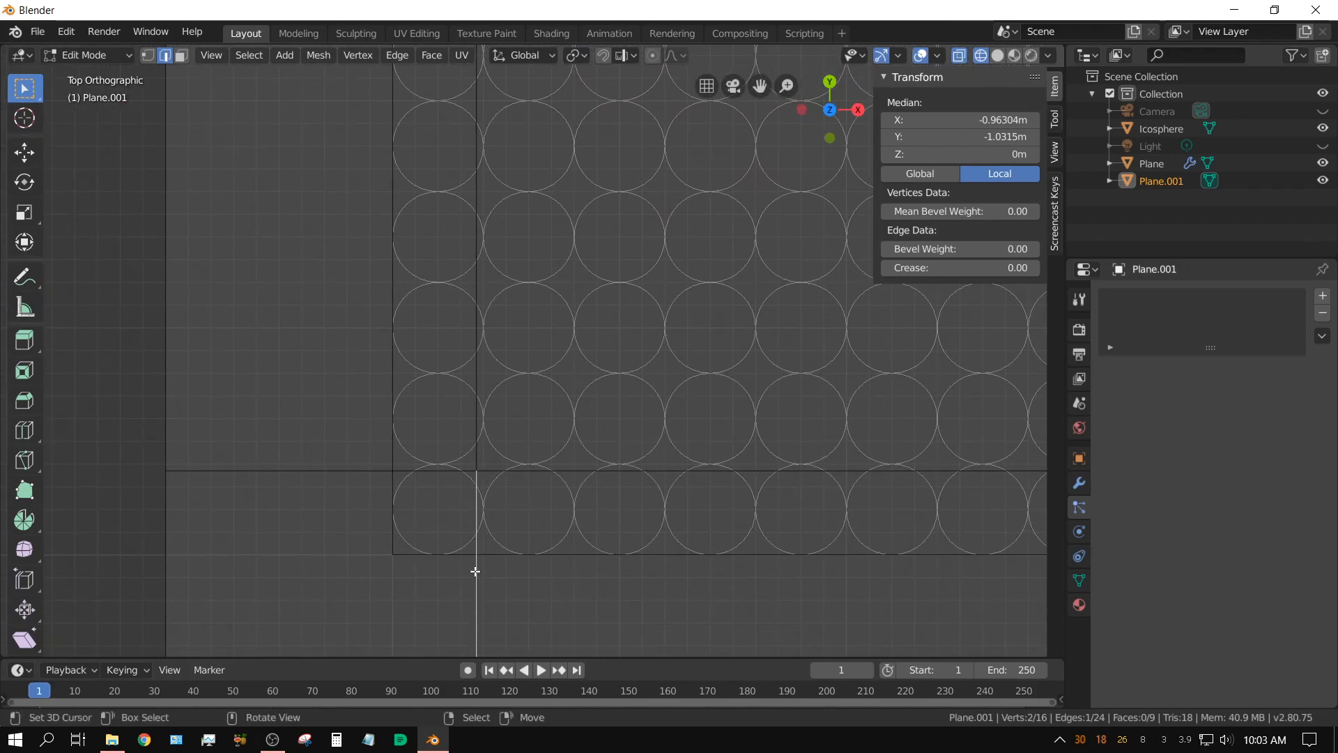
left_click(479, 287, "shift")
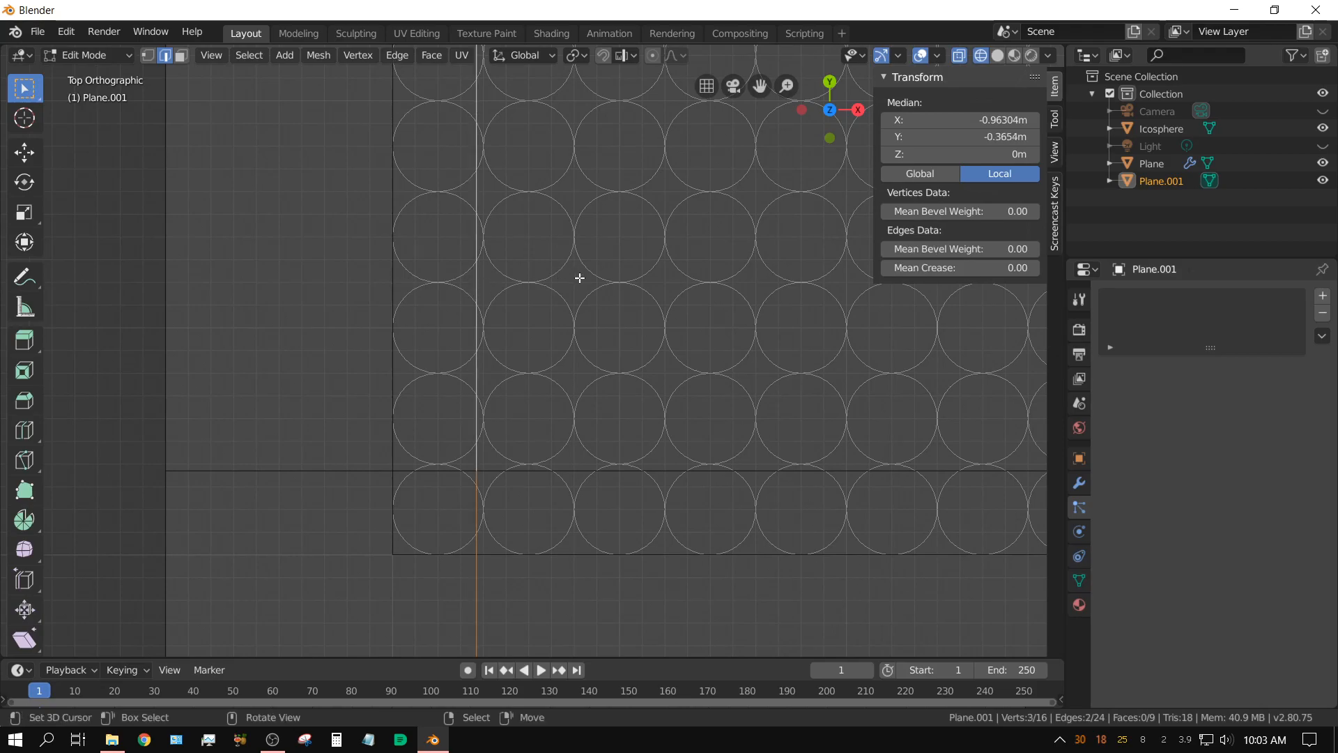
middle_click_drag(606, 184, 596, 361, "shift")
middle_click_drag(595, 240, 578, 539, "shift")
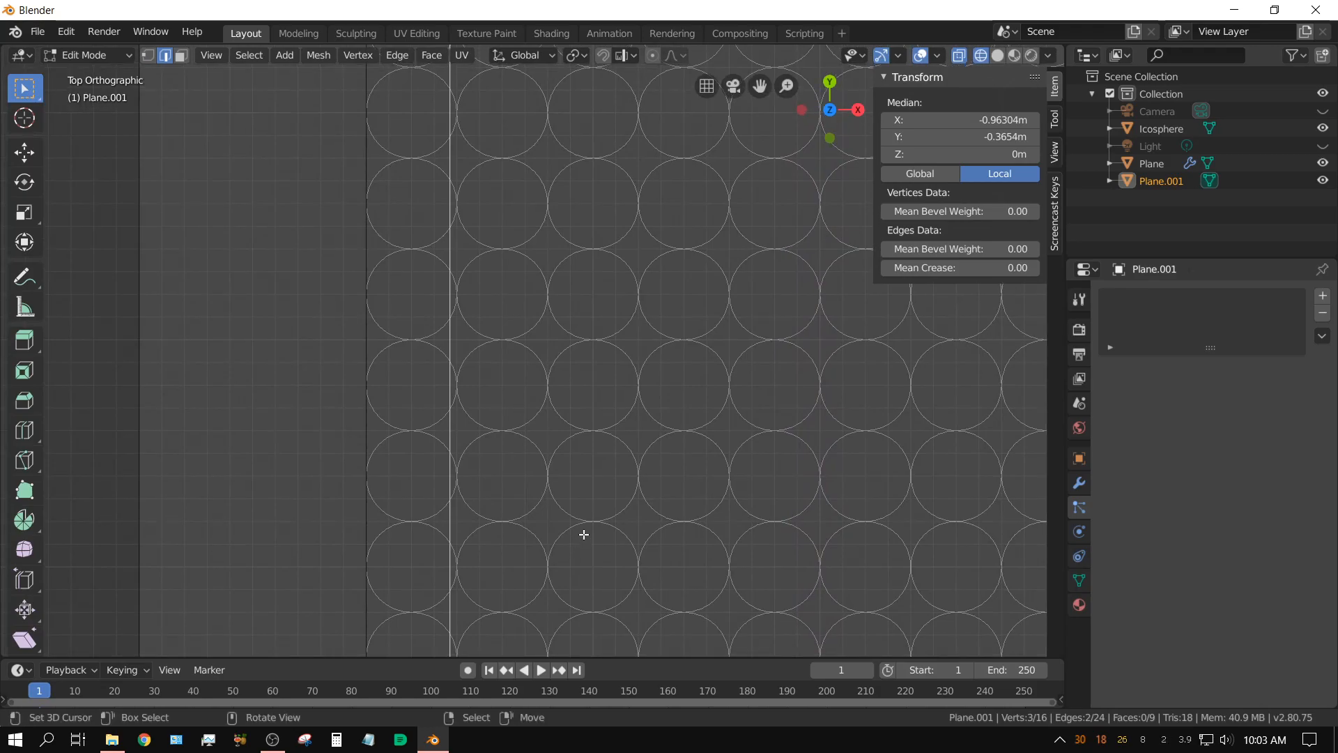
middle_click_drag(576, 211, 488, 528, "shift")
left_click(404, 371, "shift")
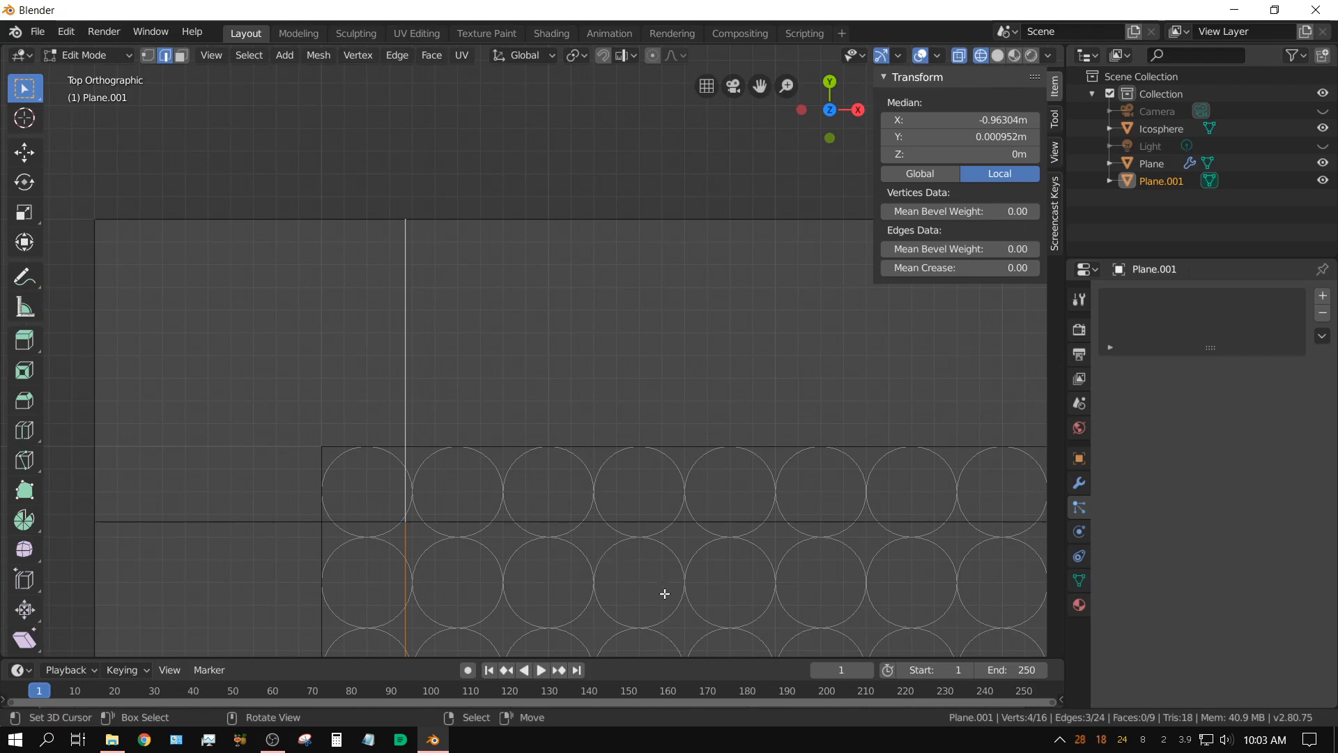
Step: Move the selected cut along X to about -0.96 m, onto the contact point between the first two circle columns
middle_click_drag(675, 606, 624, 403, "shift")
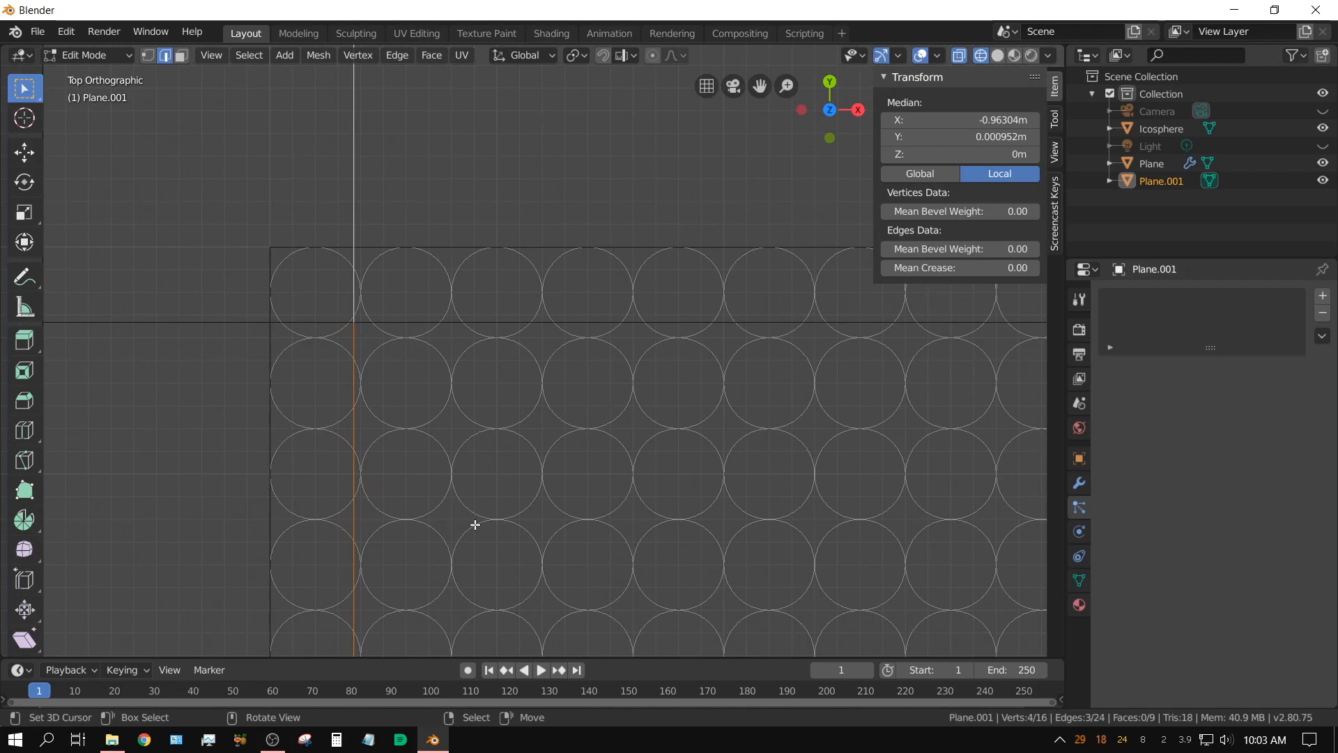
scroll(453, 474, "down", 10)
middle_click_drag(617, 606, 428, 159, "shift")
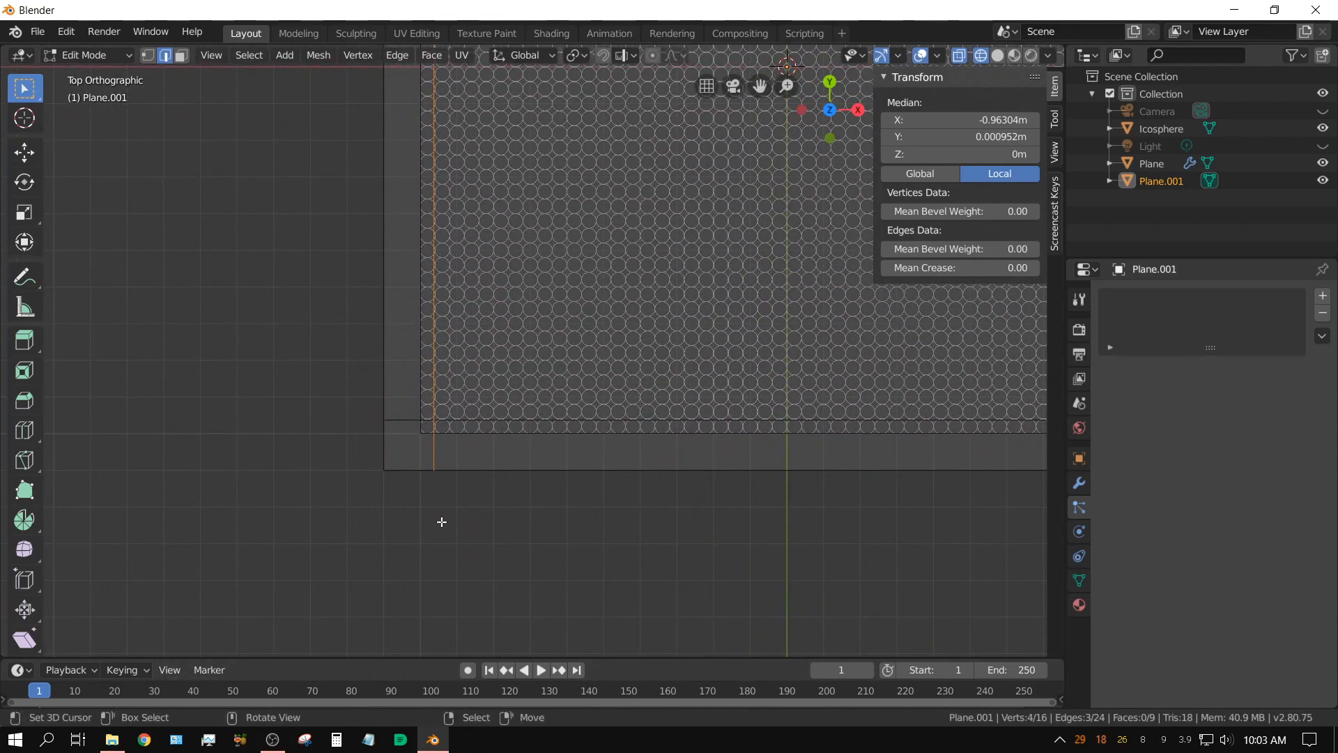
middle_click_drag(502, 181, 532, 70, "shift")
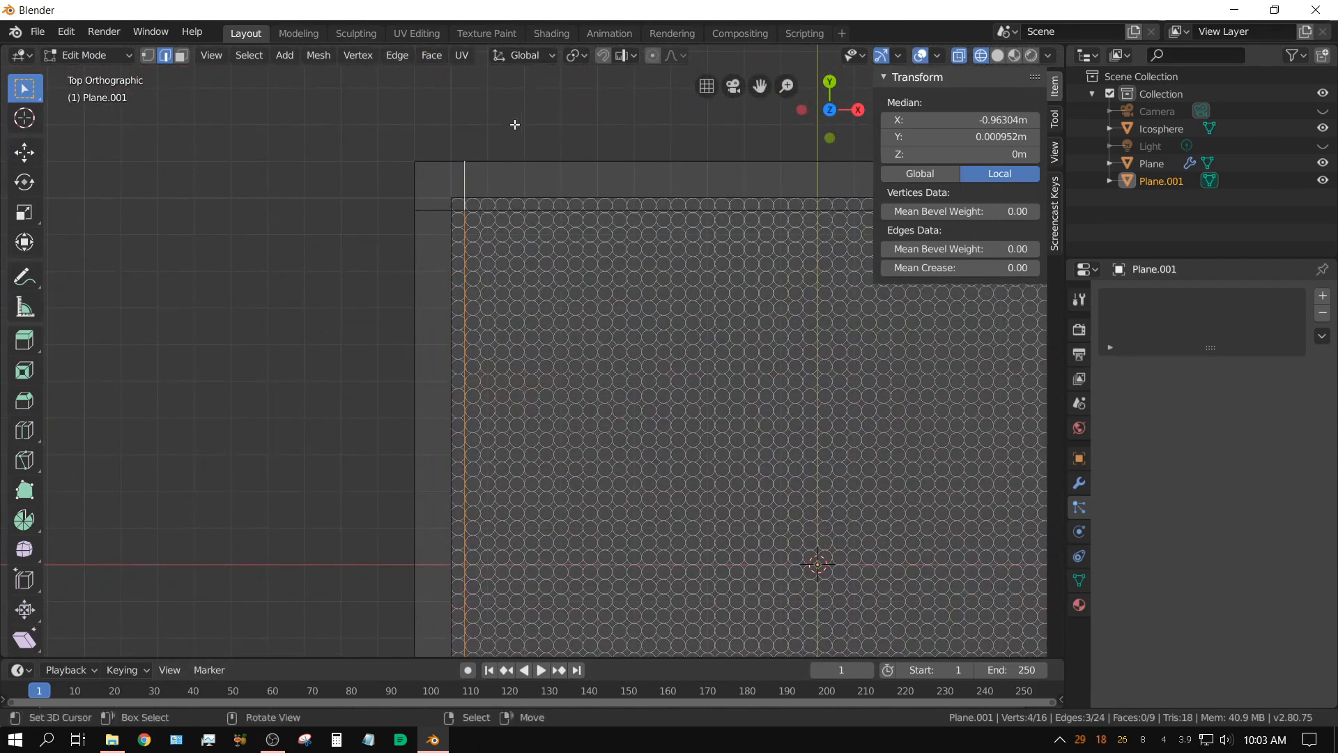
scroll(491, 282, "up", 6)
middle_click_drag(412, 274, 603, 483, "shift")
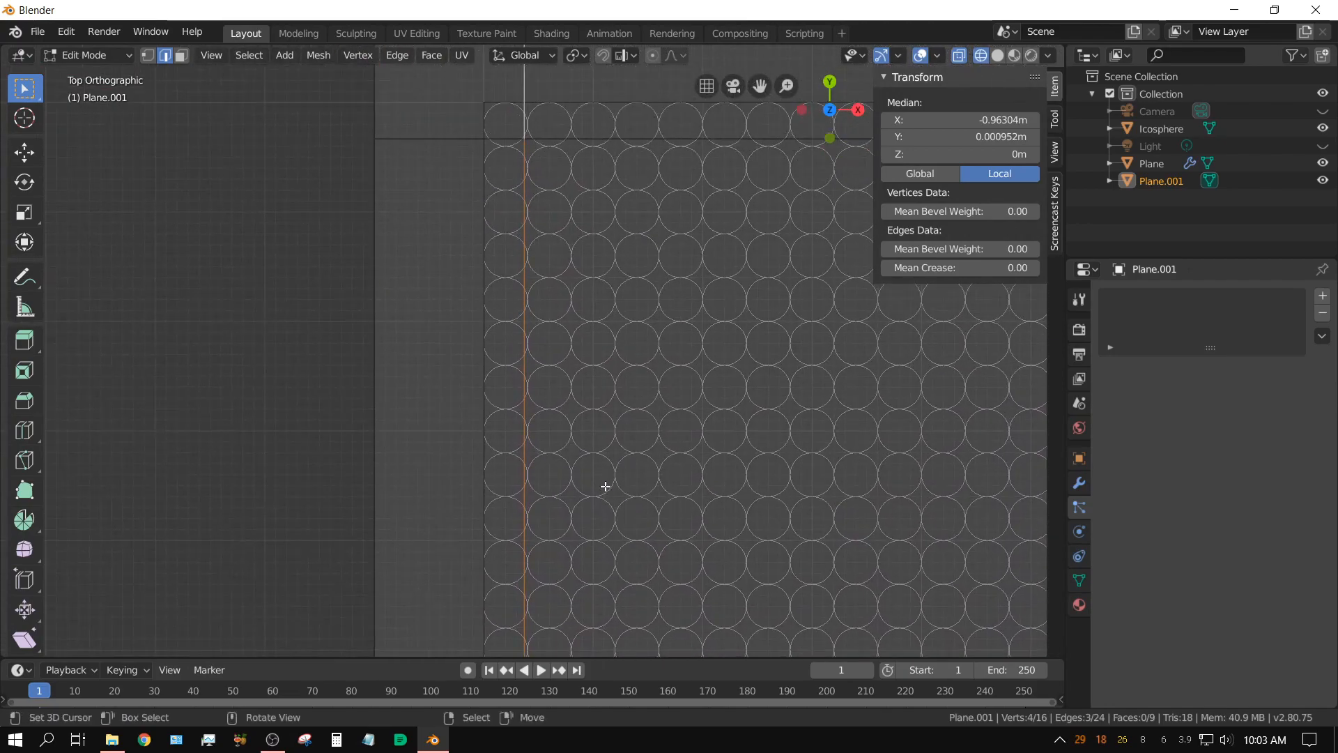
scroll(602, 482, "up", 6)
scroll(601, 476, "up", 13)
middle_click_drag(380, 274, 490, 496, "shift")
scroll(439, 448, "up", 5)
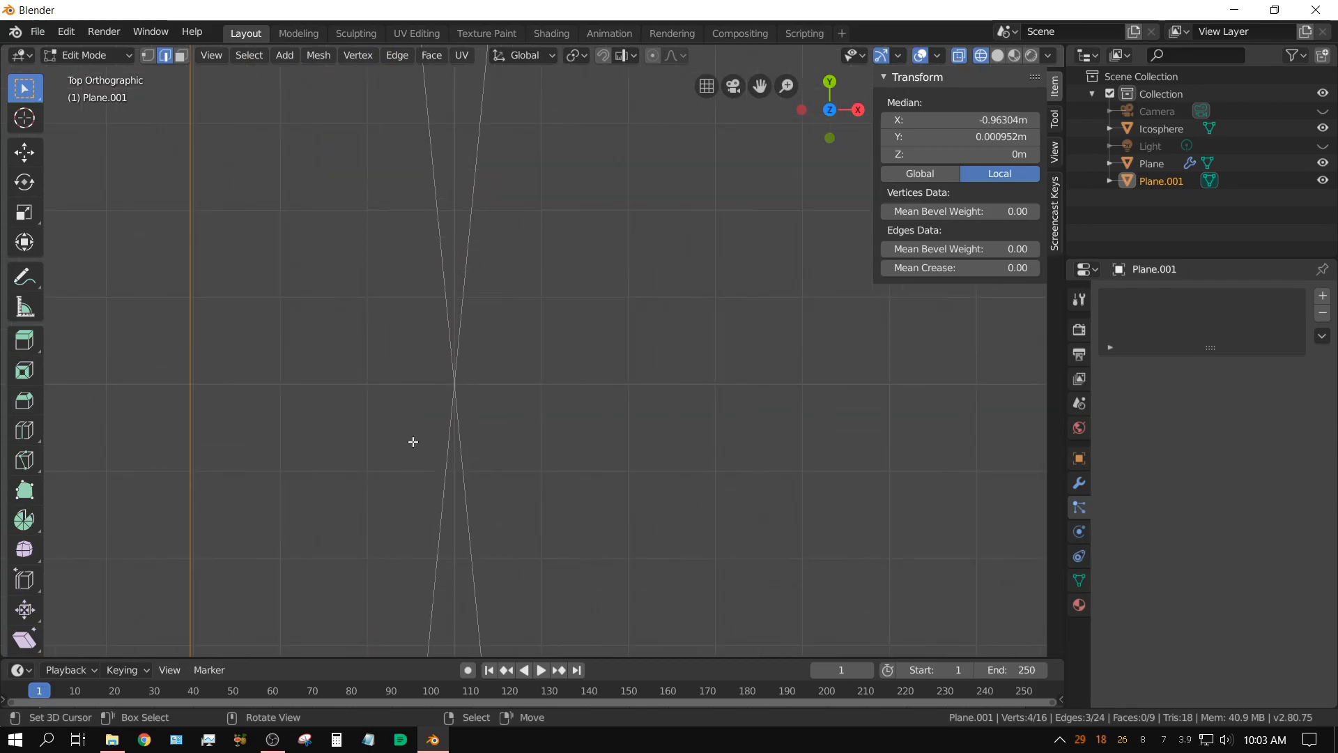
middle_click_drag(423, 439, 546, 433, "shift")
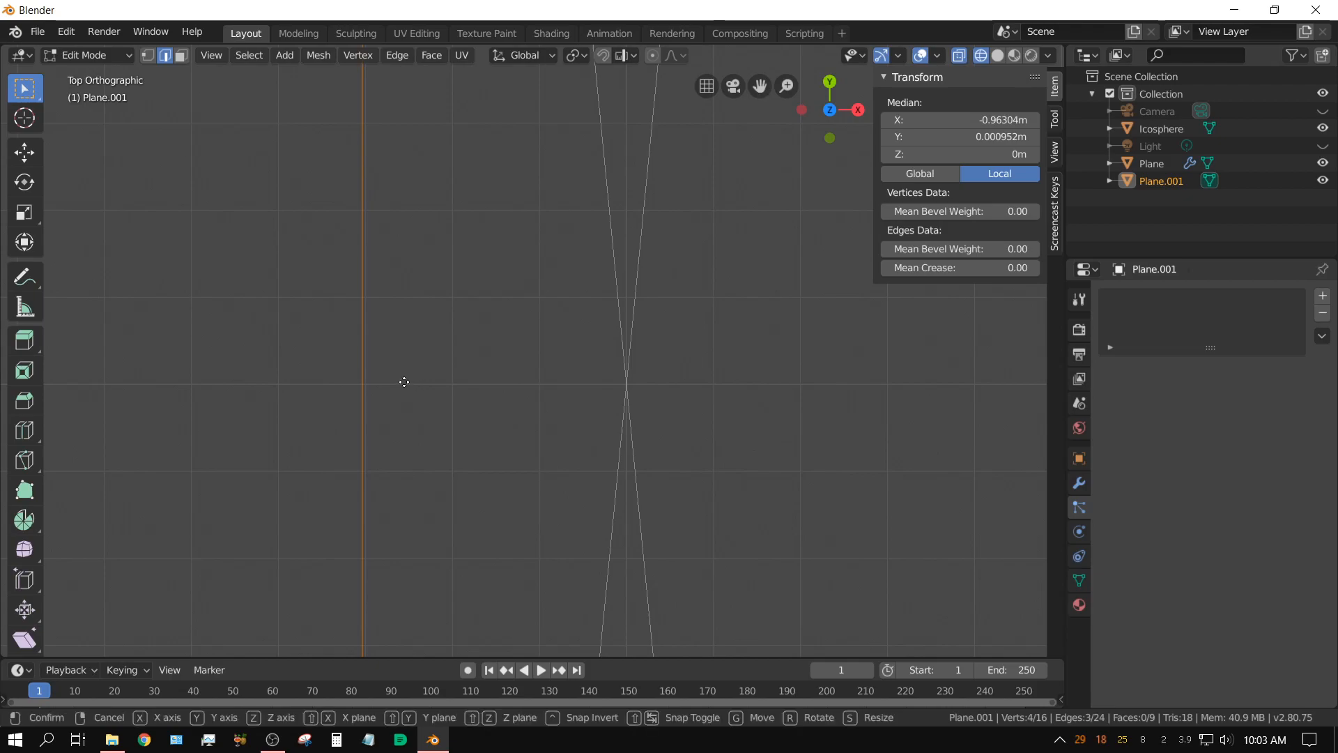
key("g")
key("x")
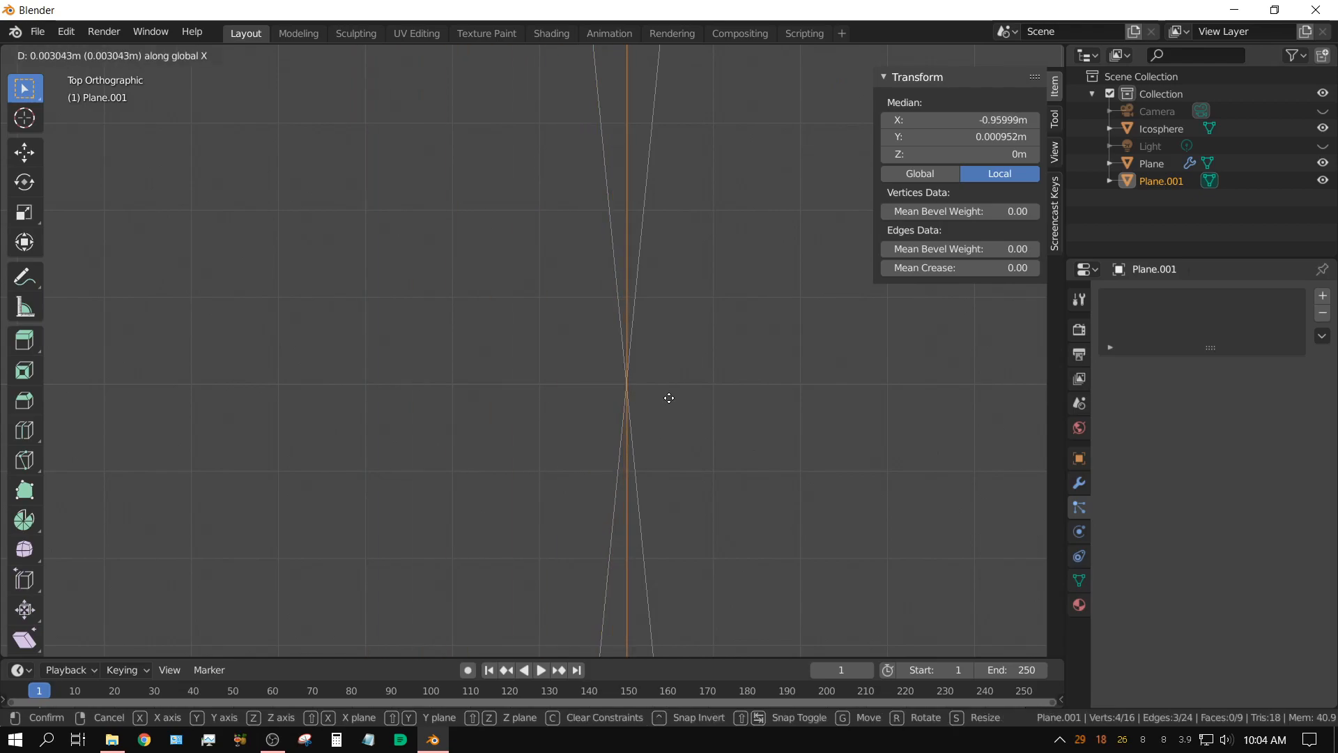
left_click(669, 398)
Step: Select all three edges of the cut on the larger plane's positive Y side
scroll(670, 399, "down", 10)
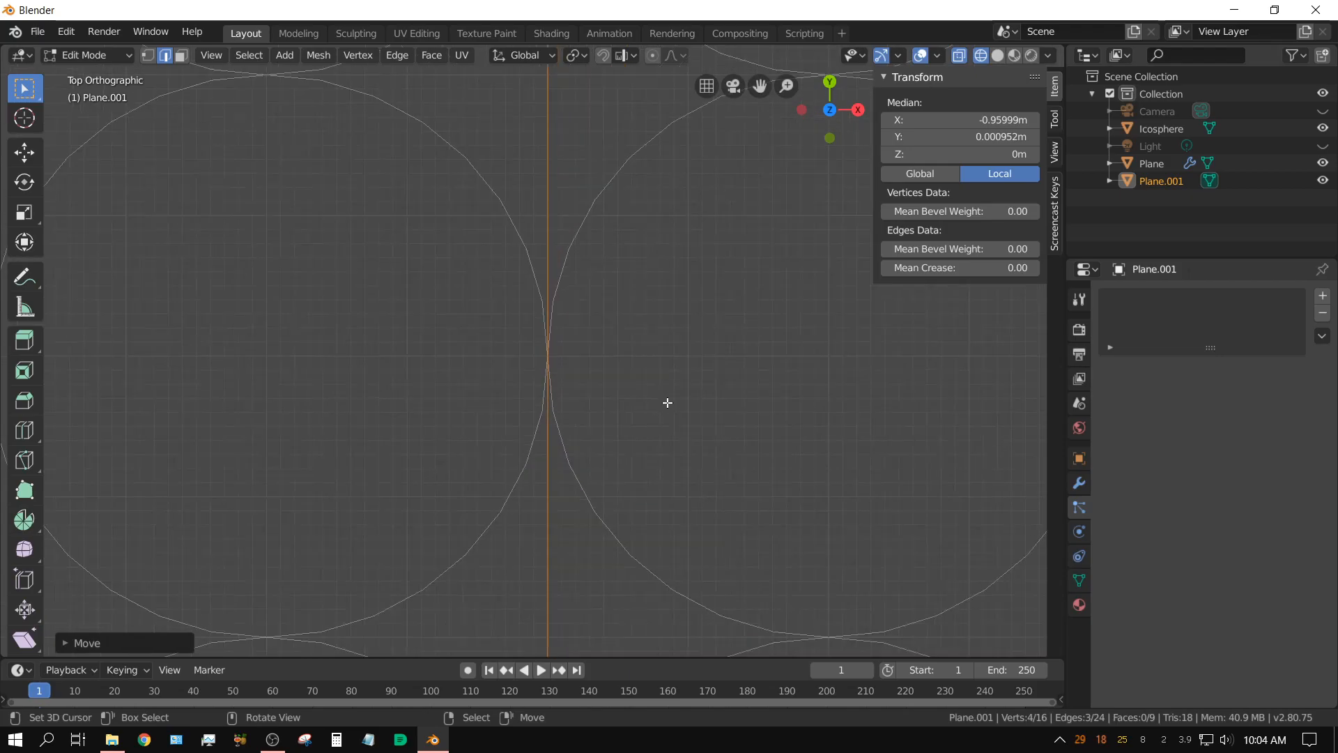
scroll(666, 400, "down", 4)
middle_click_drag(662, 400, 290, 355, "shift")
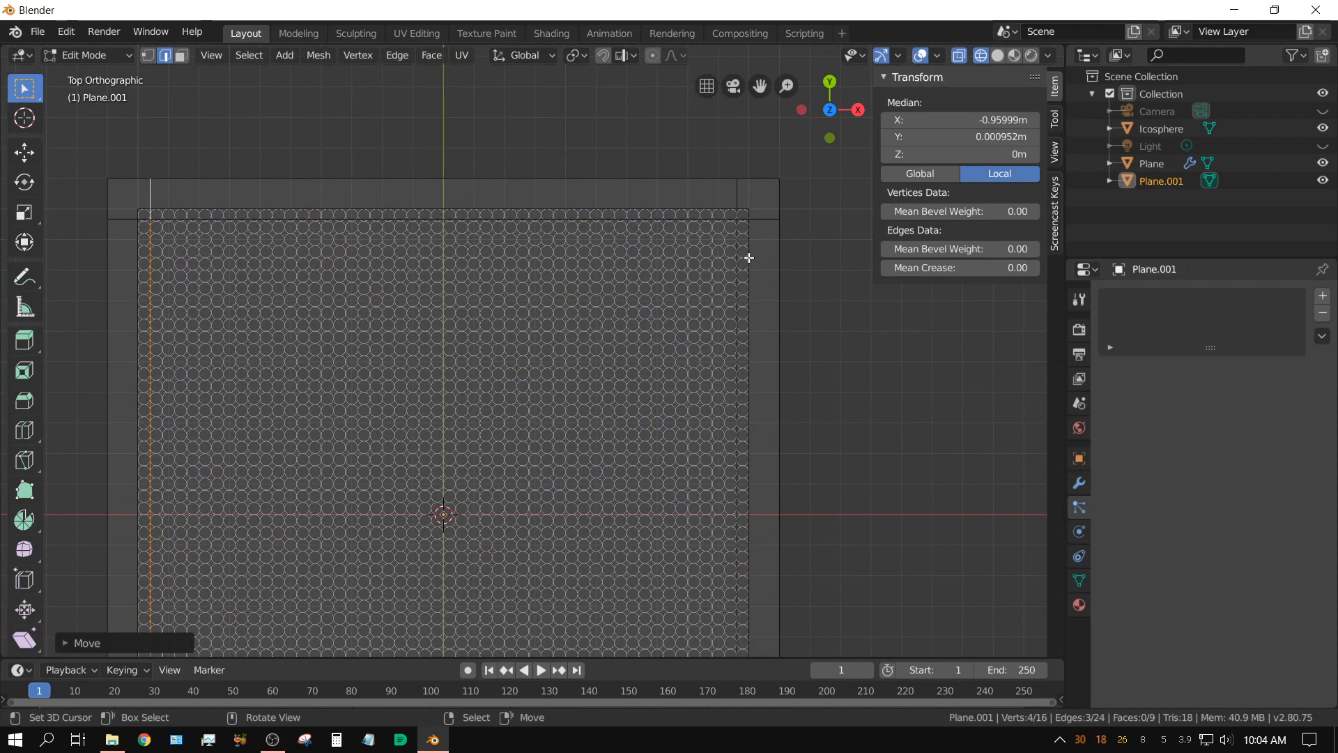
left_click(764, 219)
left_click(675, 220, "shift")
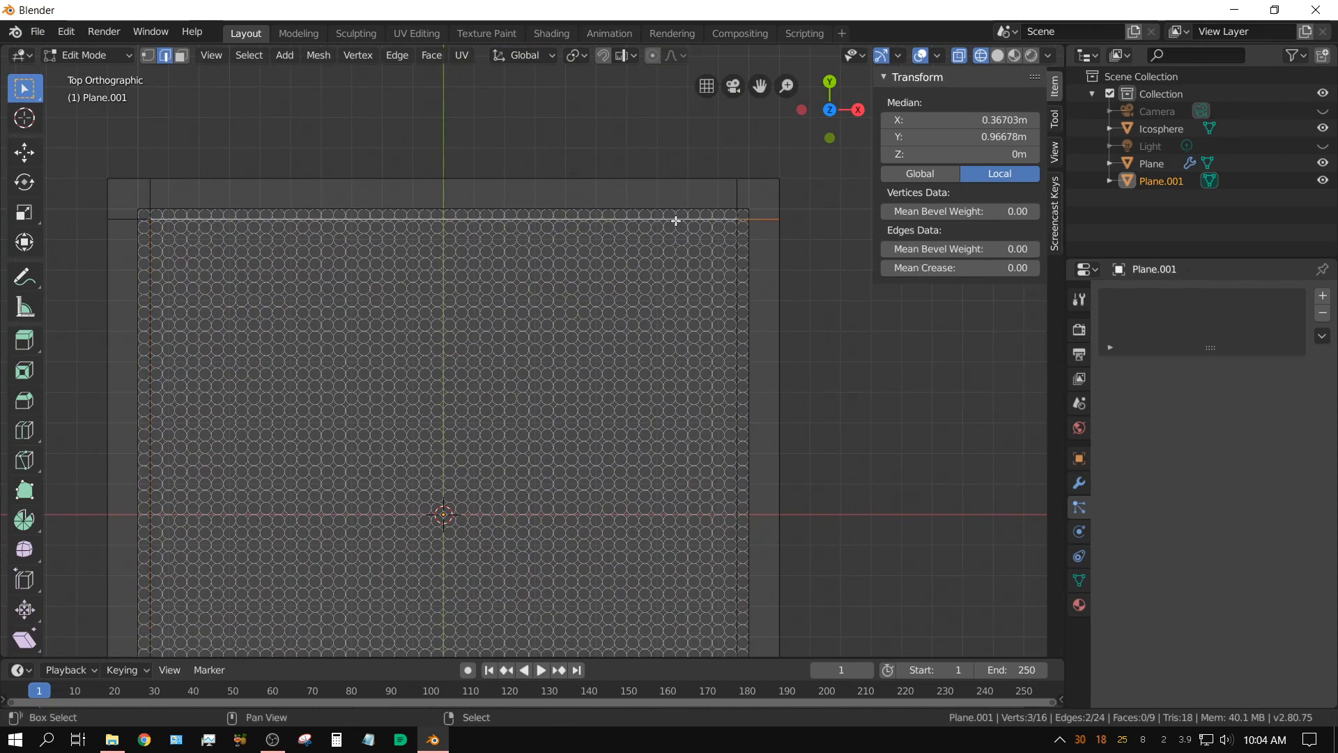
left_click(120, 219, "shift")
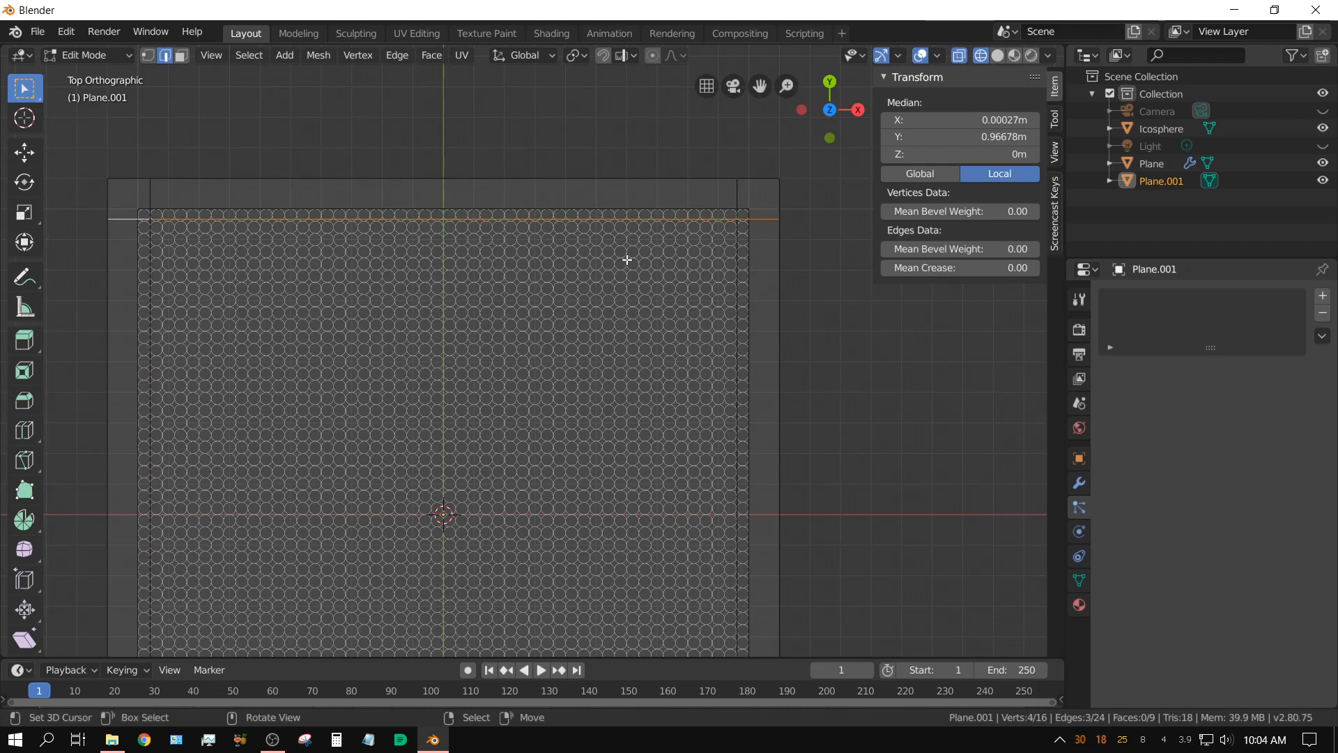
Step: Move the selected cut along Y to about 0.96 m, onto the contact point between the two outermost circle rows
scroll(626, 260, "up", 6)
middle_click_drag(633, 255, 555, 658, "shift")
scroll(570, 582, "up", 12)
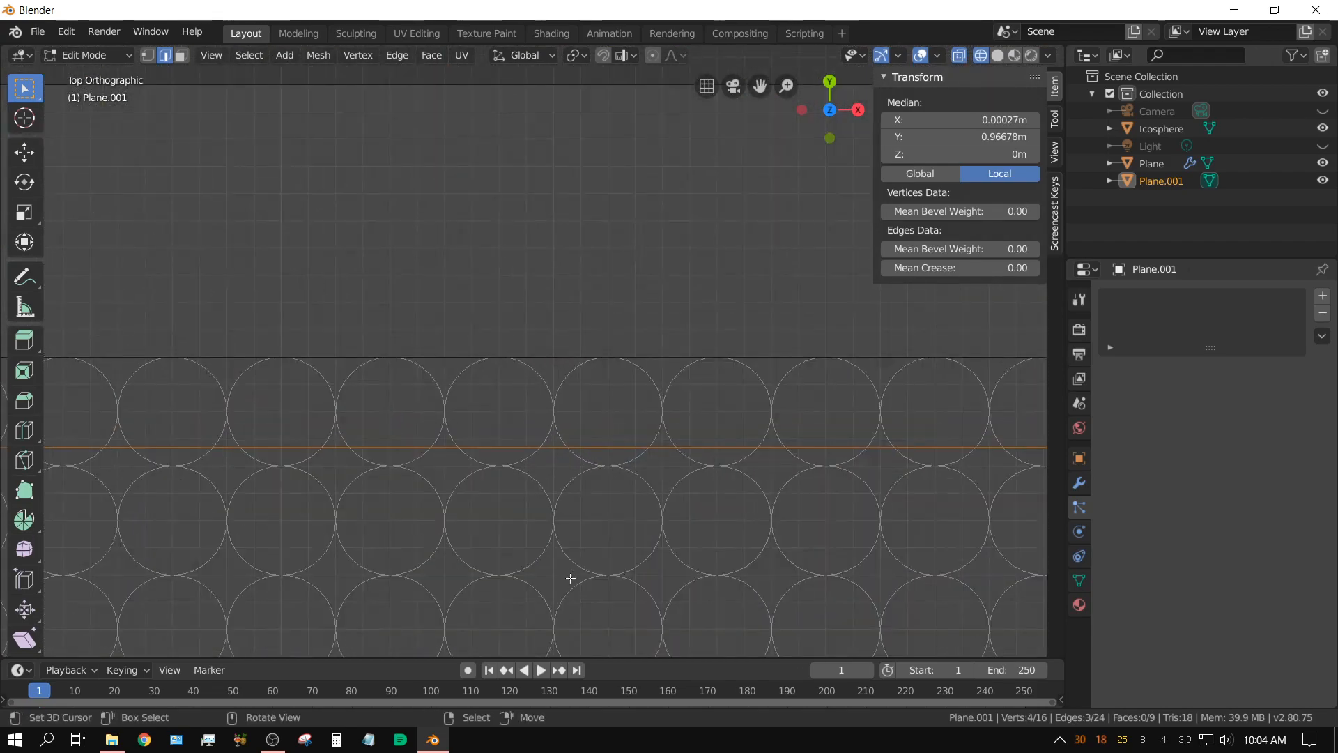
middle_click_drag(579, 606, 600, 272, "shift")
scroll(495, 374, "up", 7)
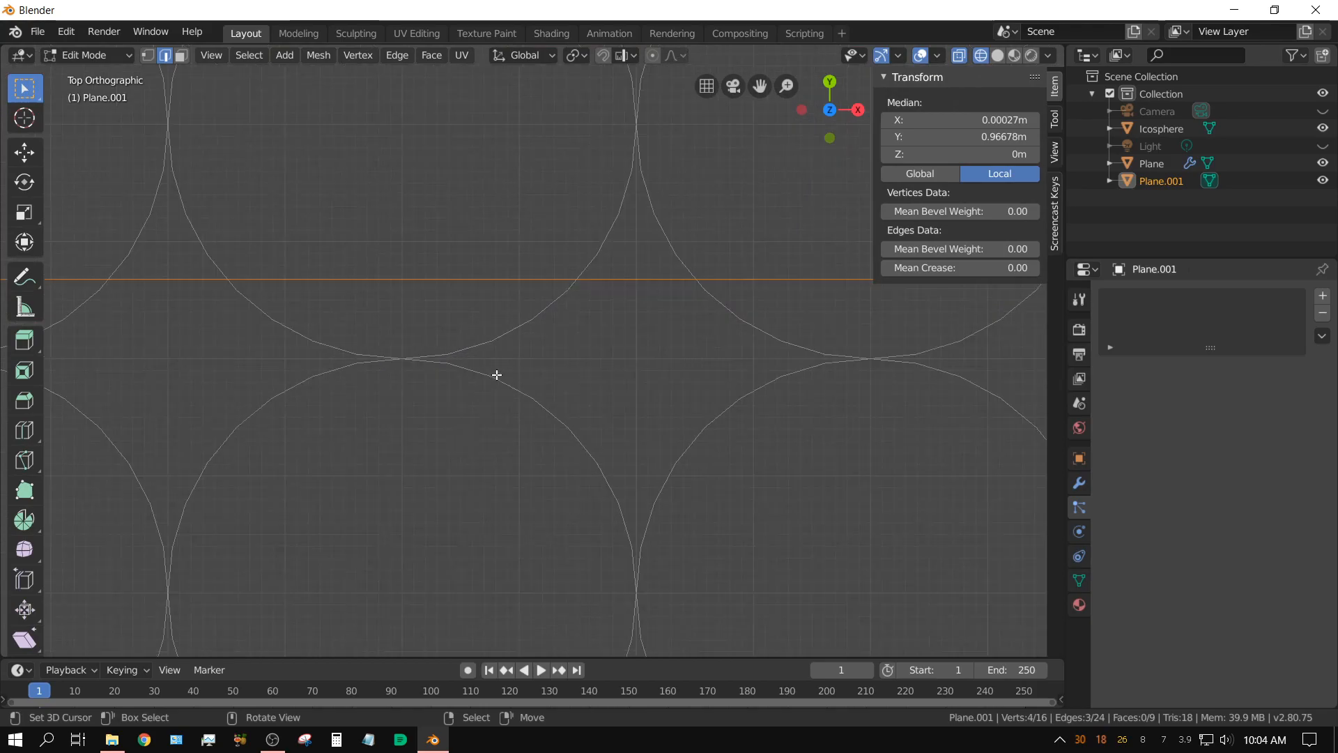
middle_click_drag(514, 382, 913, 352, "shift")
scroll(684, 329, "up", 2)
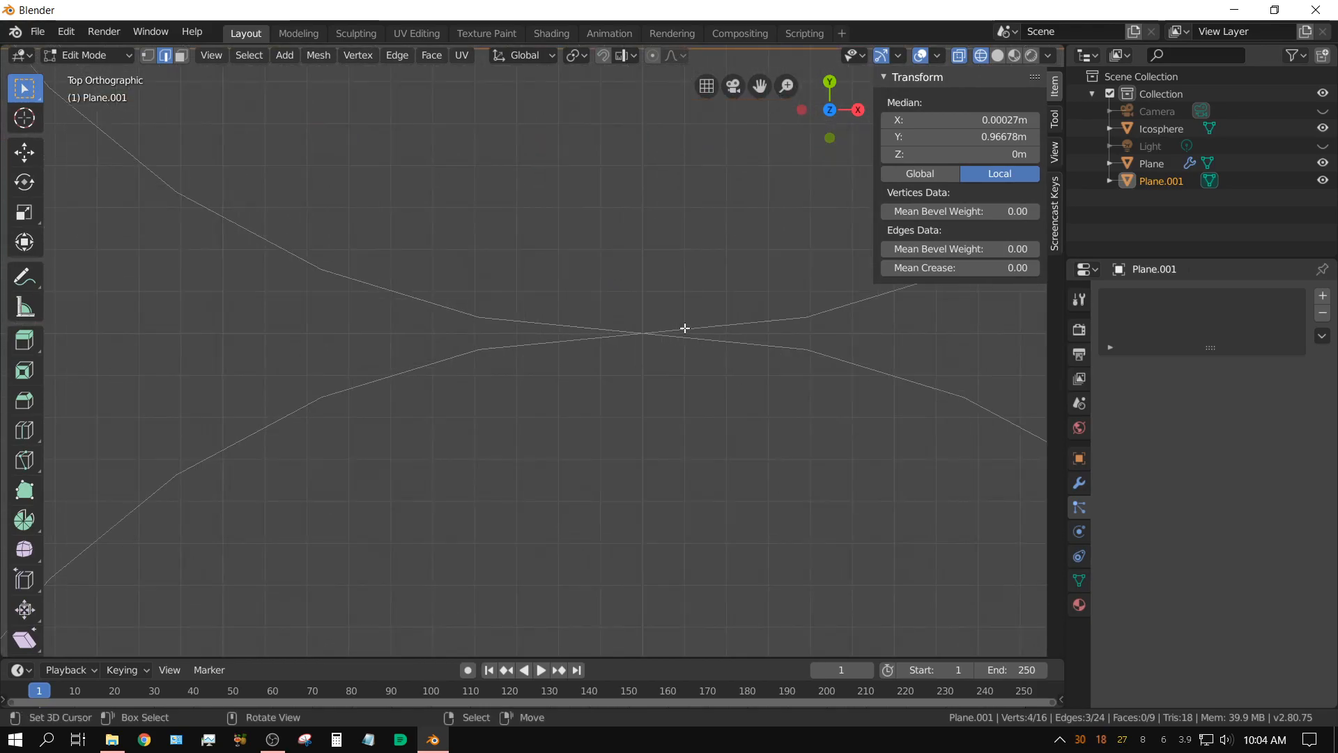
middle_click_drag(681, 332, 585, 466, "shift")
scroll(587, 469, "up", 2)
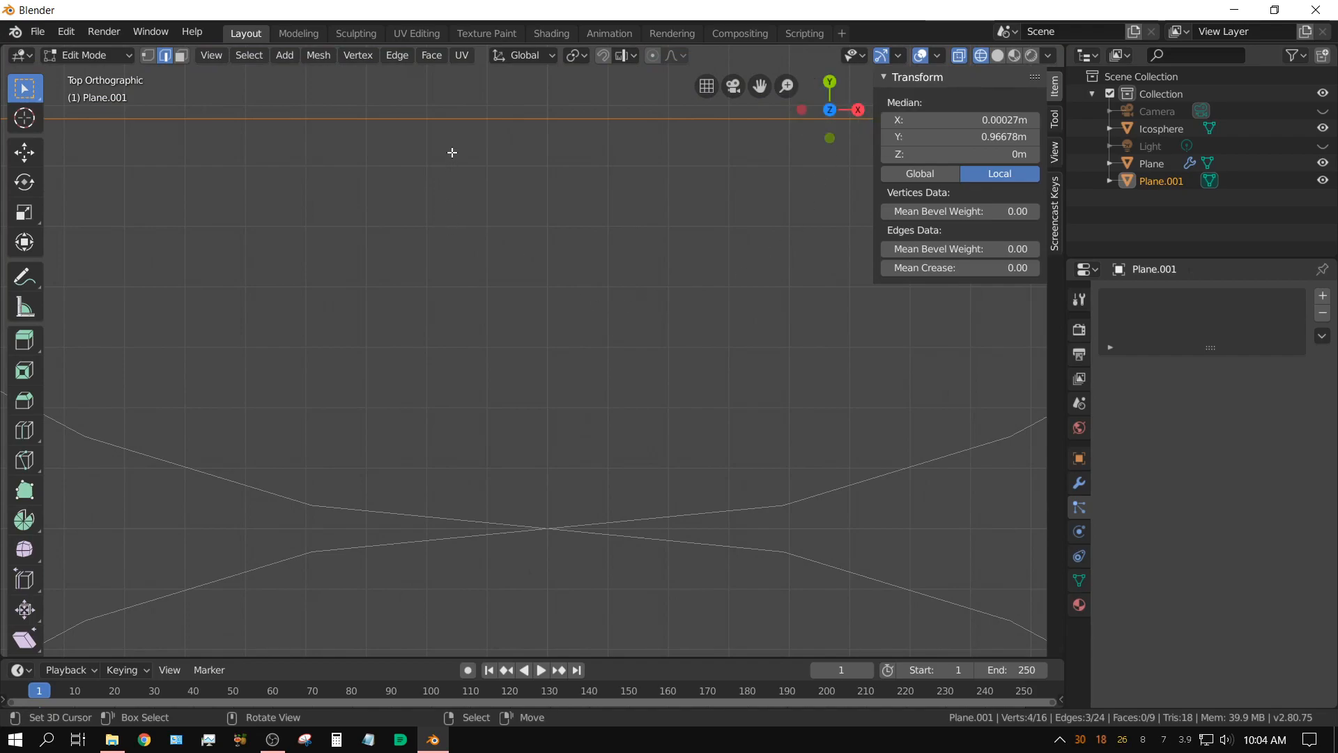
key("g")
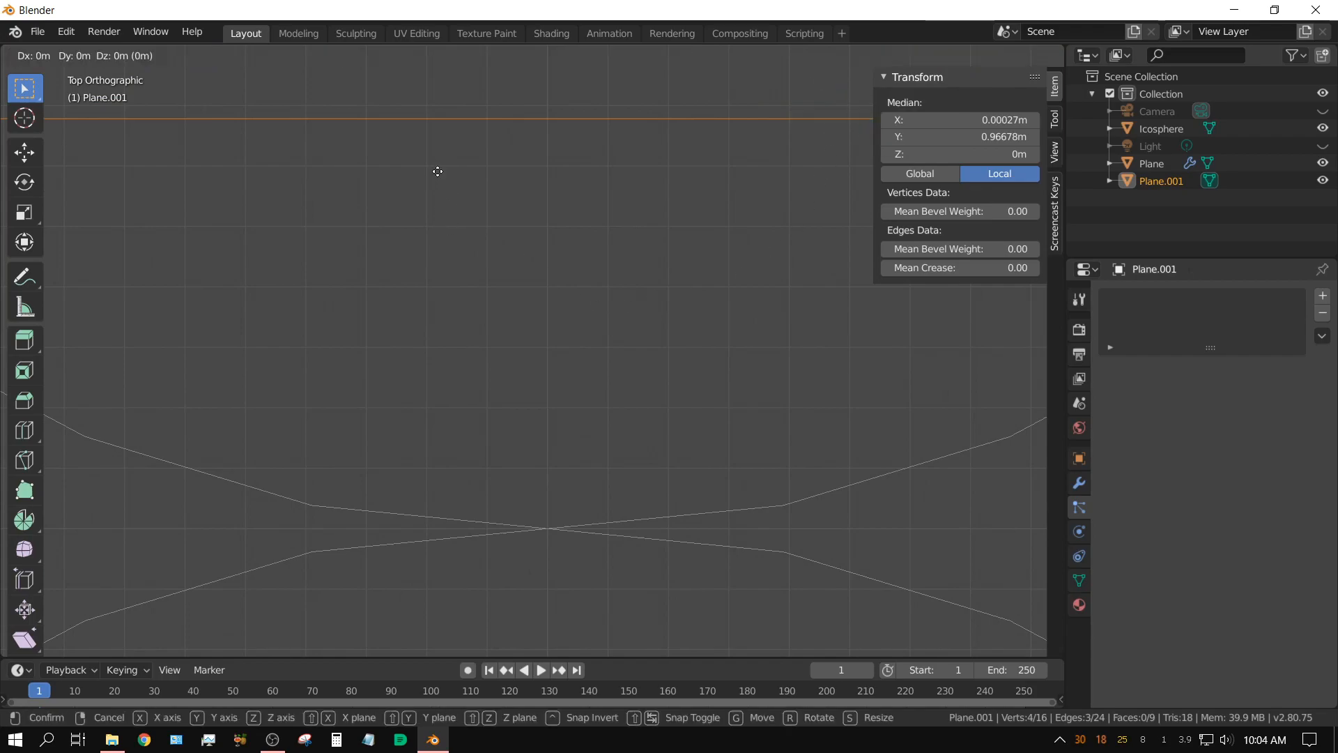
key("y")
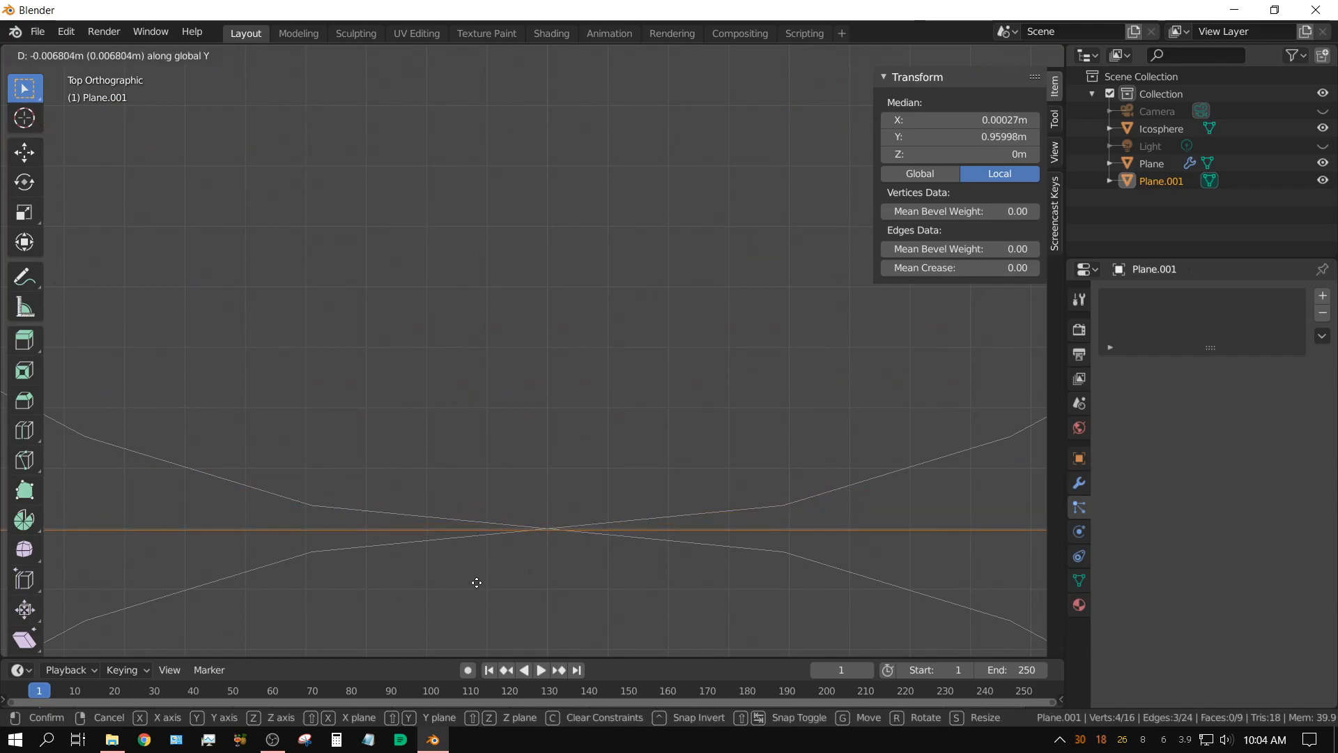
left_click(476, 583)
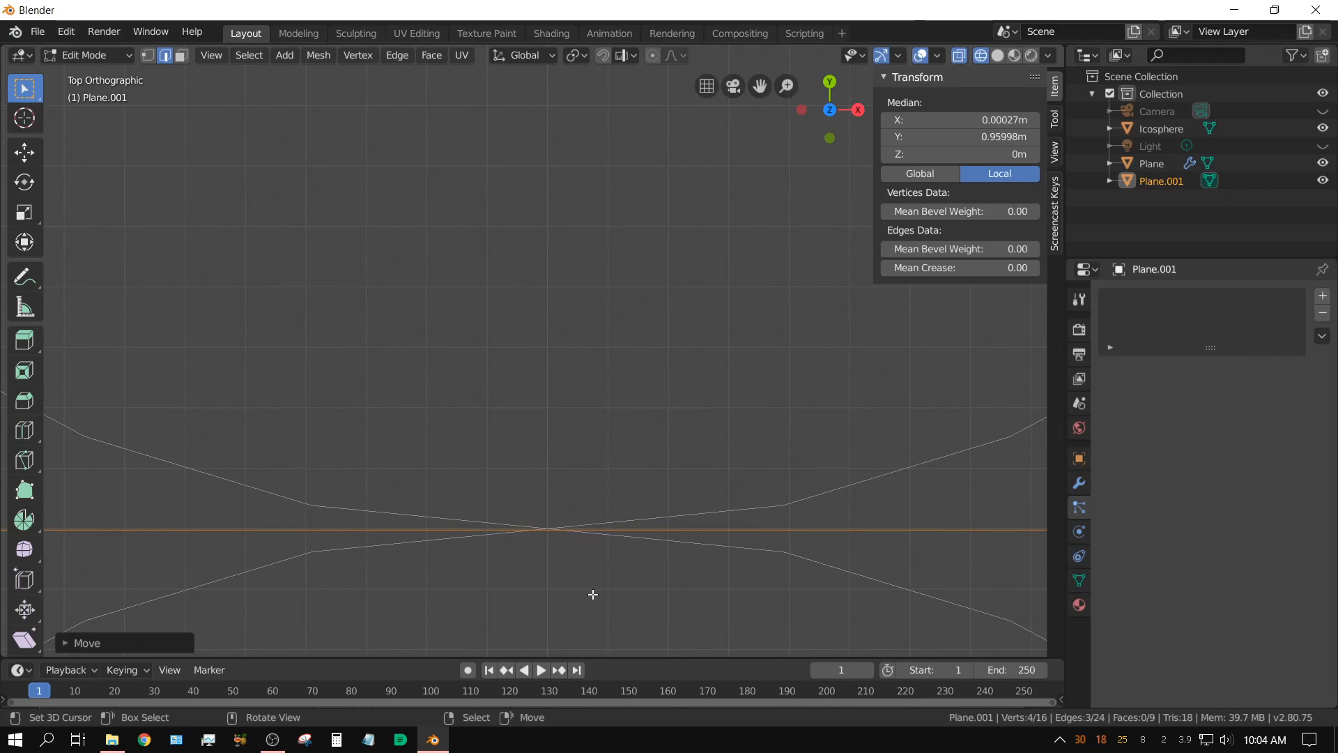
Step: Select all three edges of the cut on the larger plane's positive X side
scroll(582, 598, "down", 10)
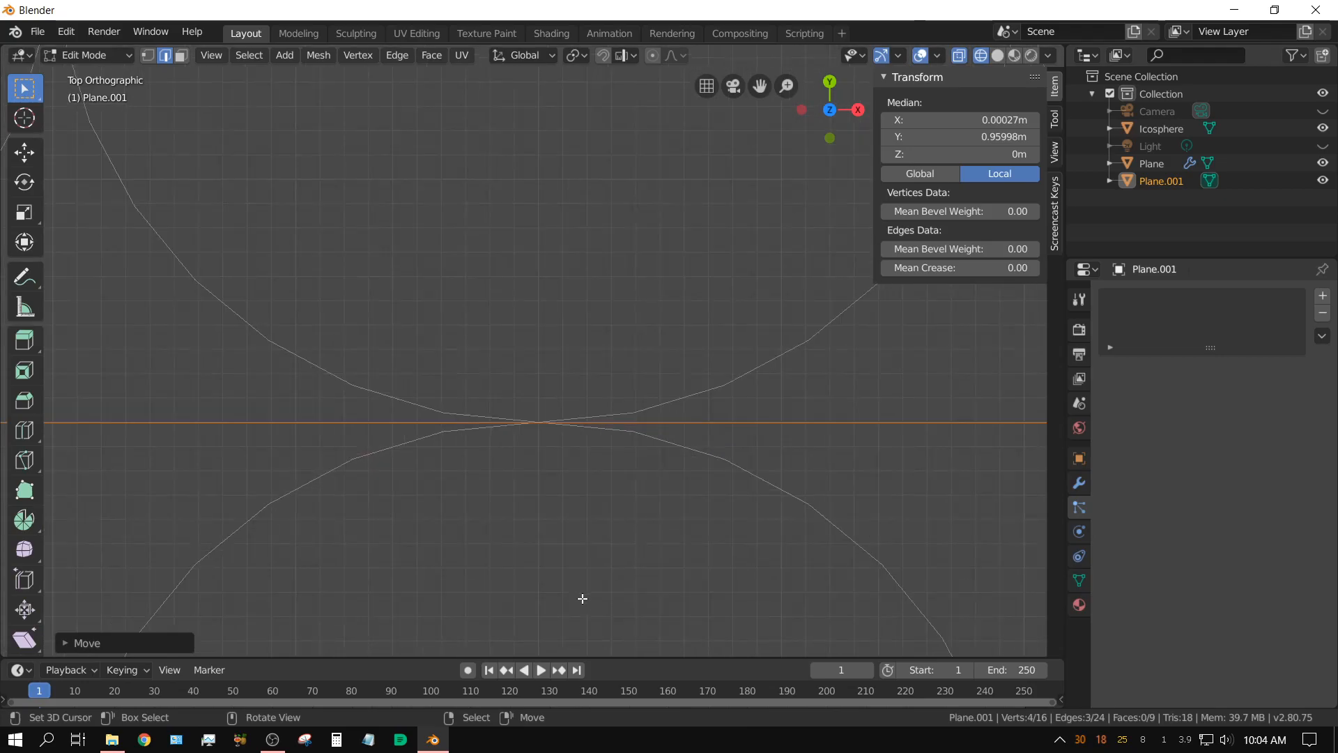
scroll(582, 598, "down", 4)
middle_click_drag(718, 555, 511, 364, "shift")
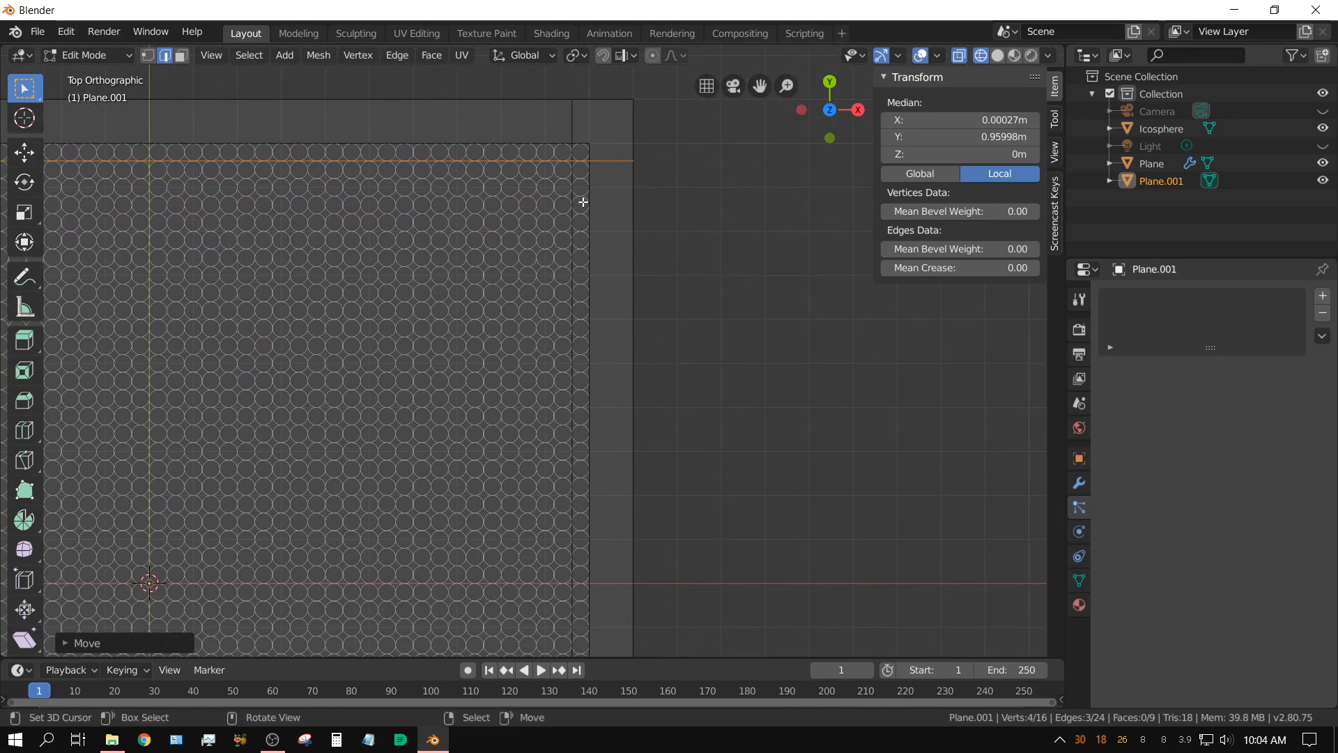
left_click(573, 131)
left_click(573, 249, "shift")
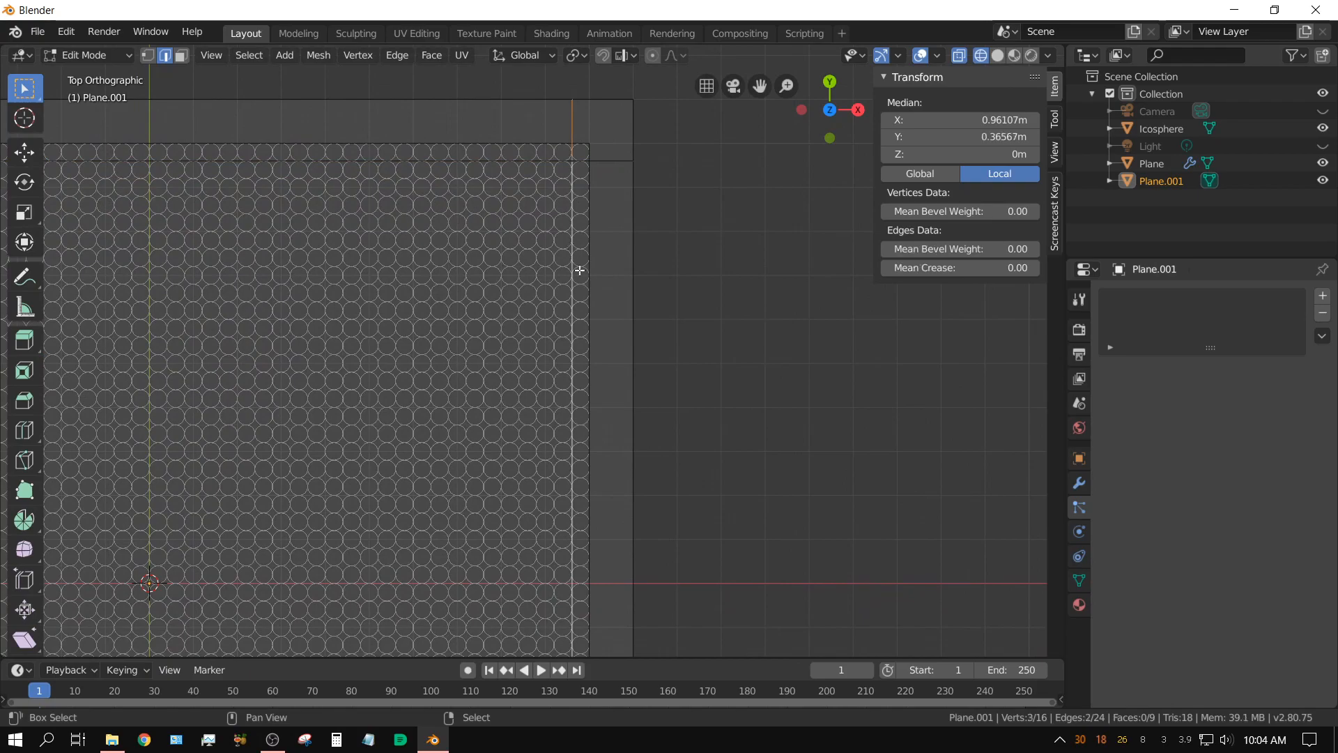
middle_click_drag(711, 557, 718, 519, "shift")
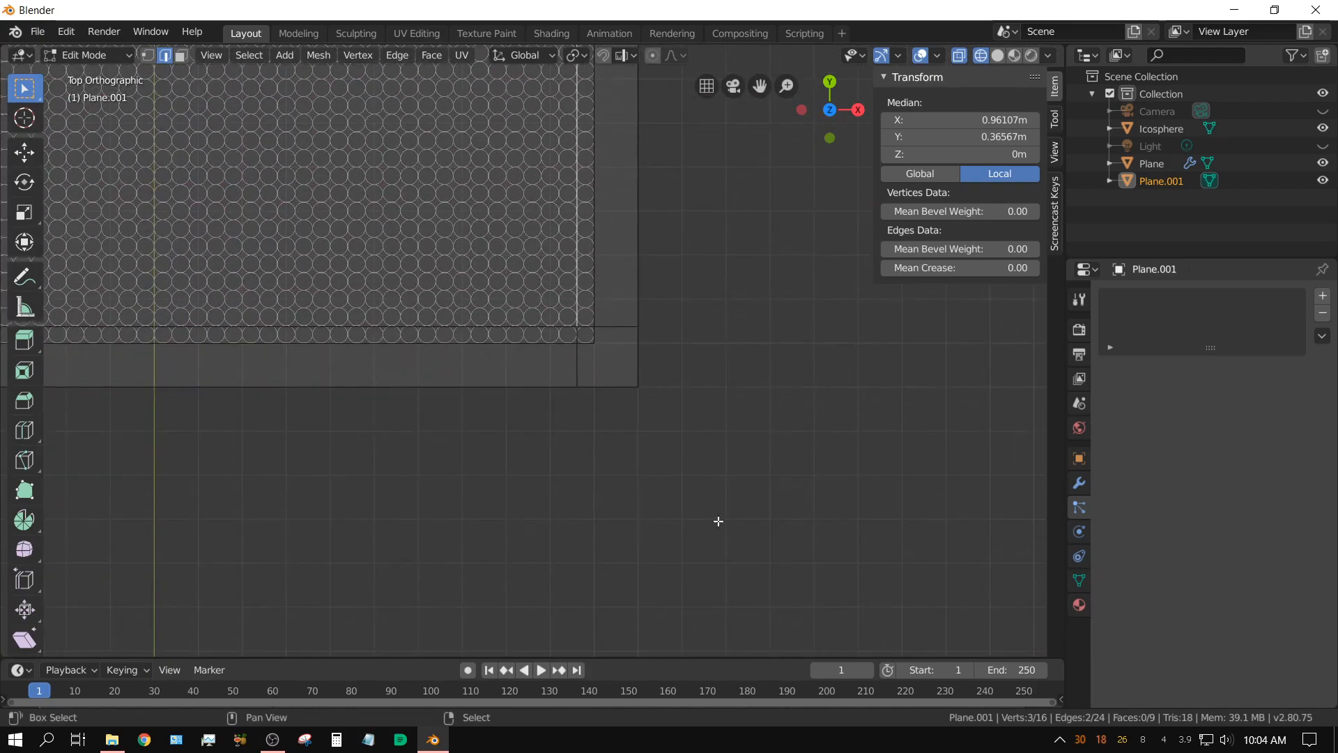
left_click(575, 373, "shift")
Step: Move the selected cut along X to 0.96 m, onto the contact point between the last two circle columns
scroll(756, 422, "up", 6)
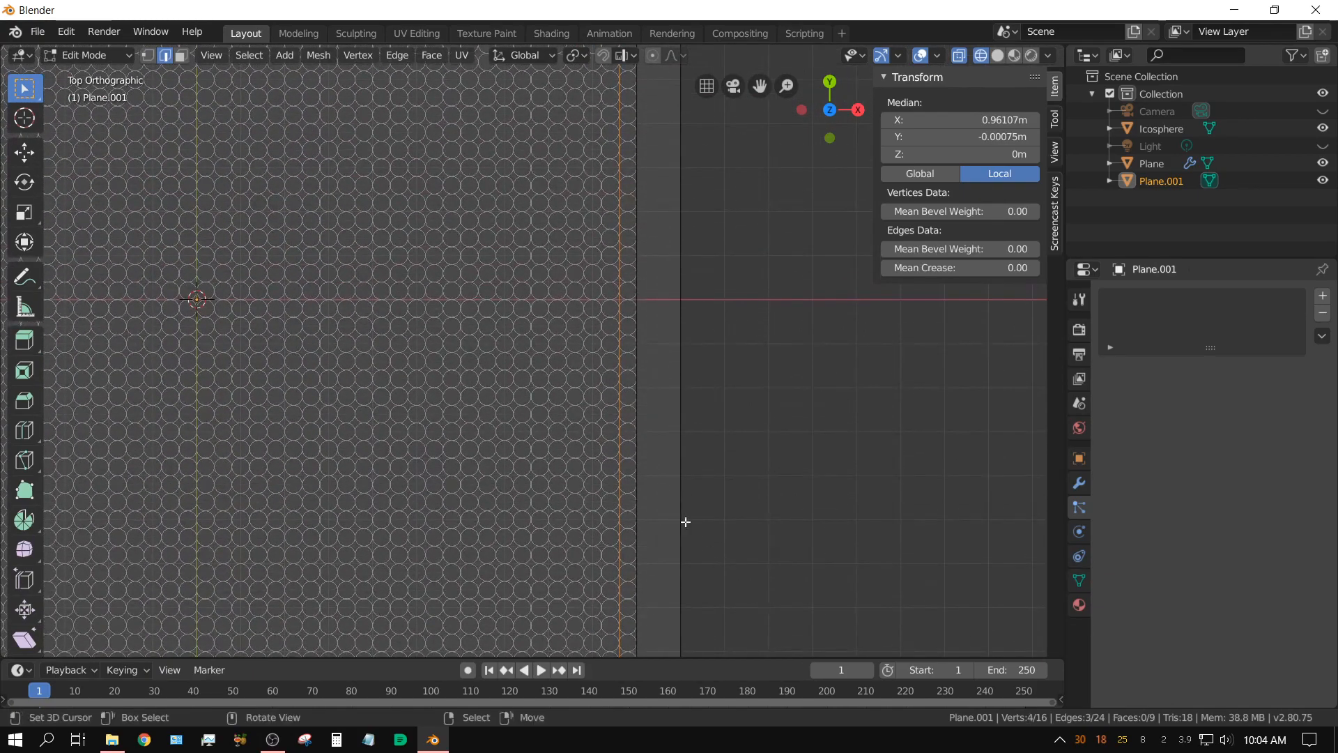
scroll(658, 484, "up", 4)
middle_click_drag(840, 488, 225, 422, "shift")
scroll(299, 390, "up", 7)
middle_click_drag(357, 398, 625, 416, "shift")
scroll(550, 409, "up", 7)
scroll(550, 410, "up", 5)
middle_click_drag(511, 430, 719, 160, "shift")
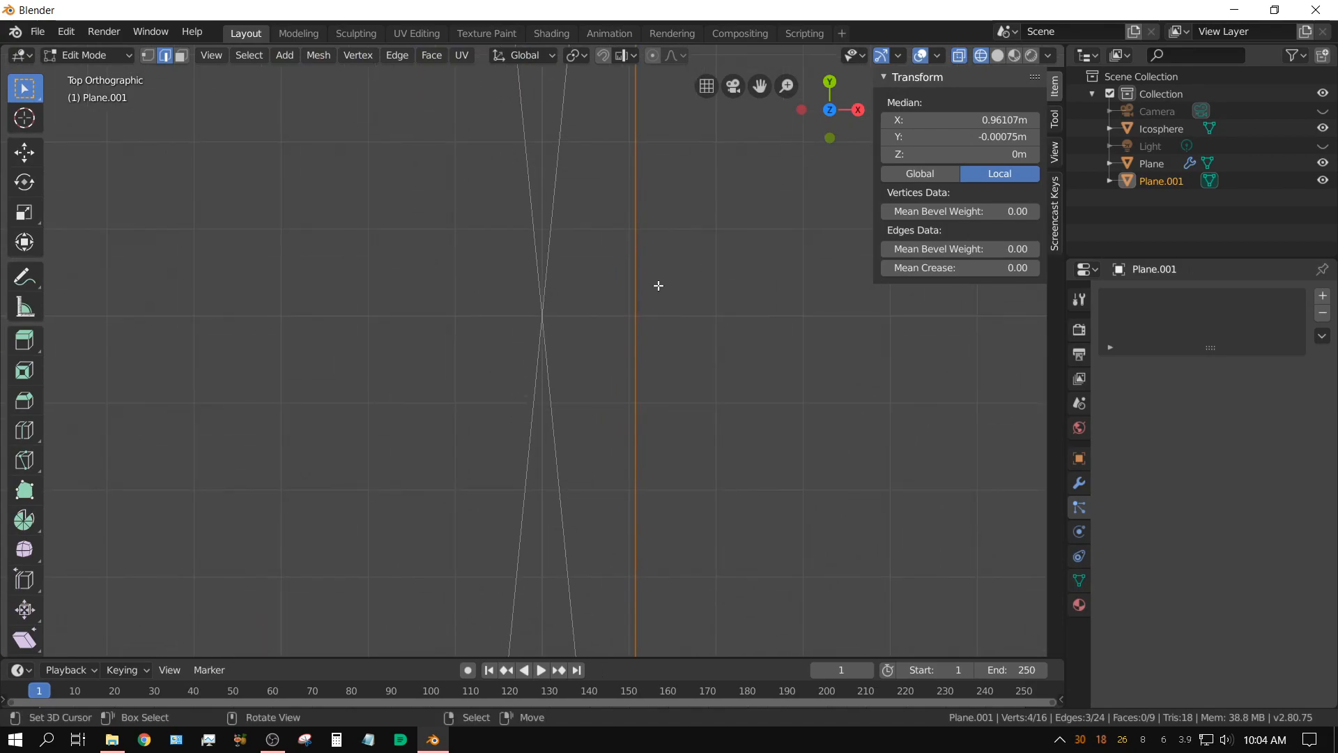
key("g")
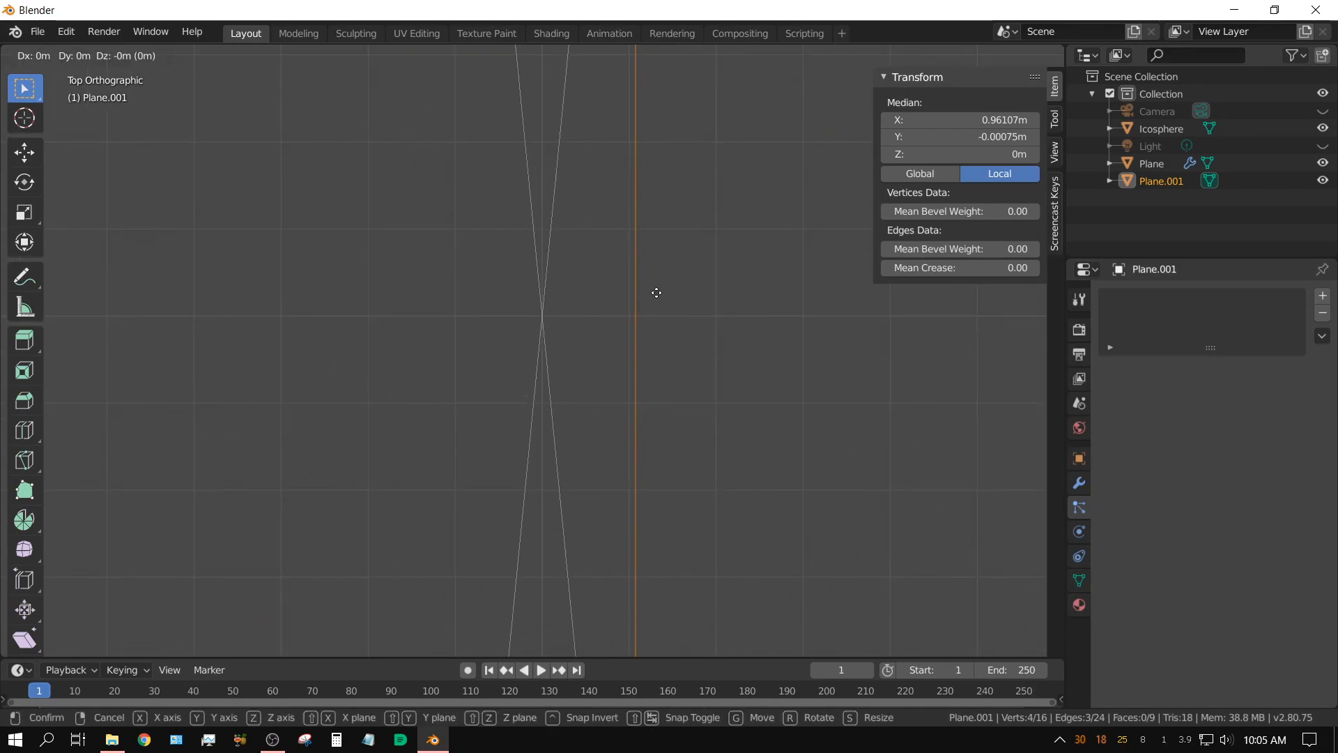
key("x")
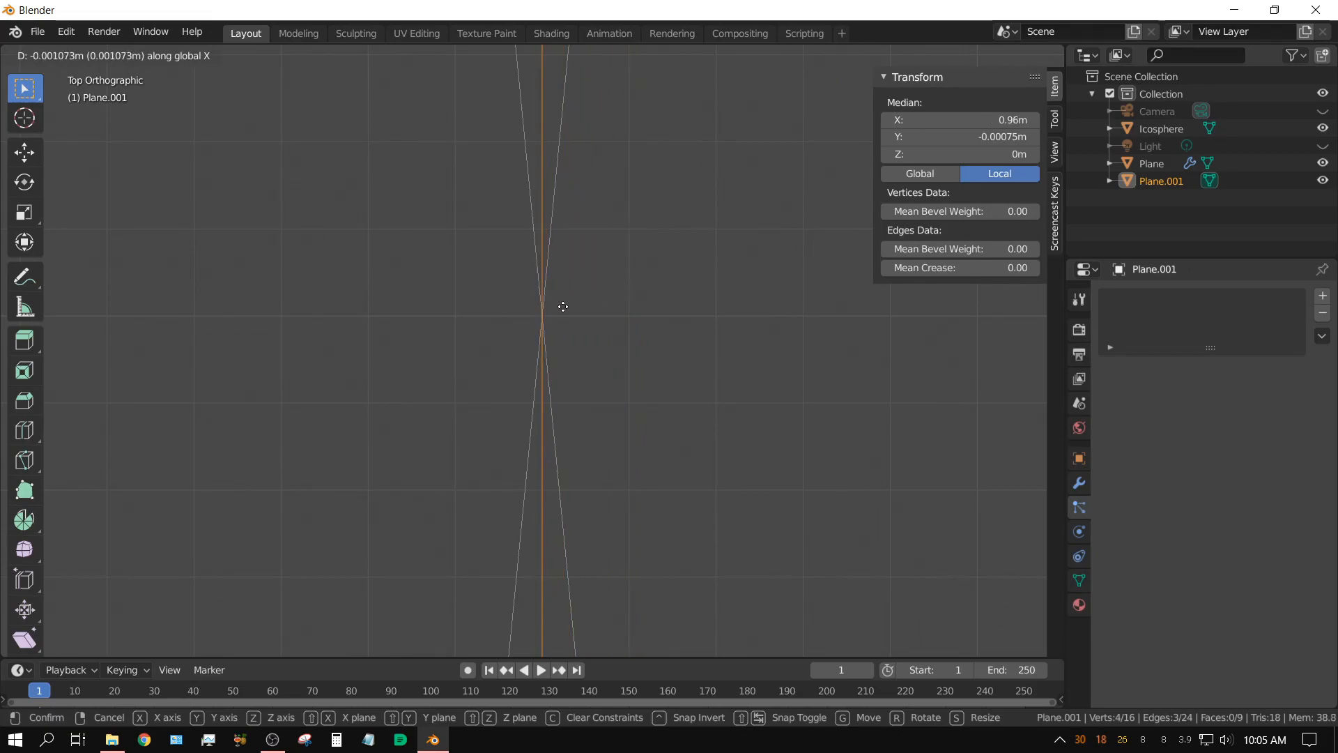
left_click(563, 307)
Step: Select all three edges of the cut on the larger plane's negative Y side
scroll(603, 527, "down", 8)
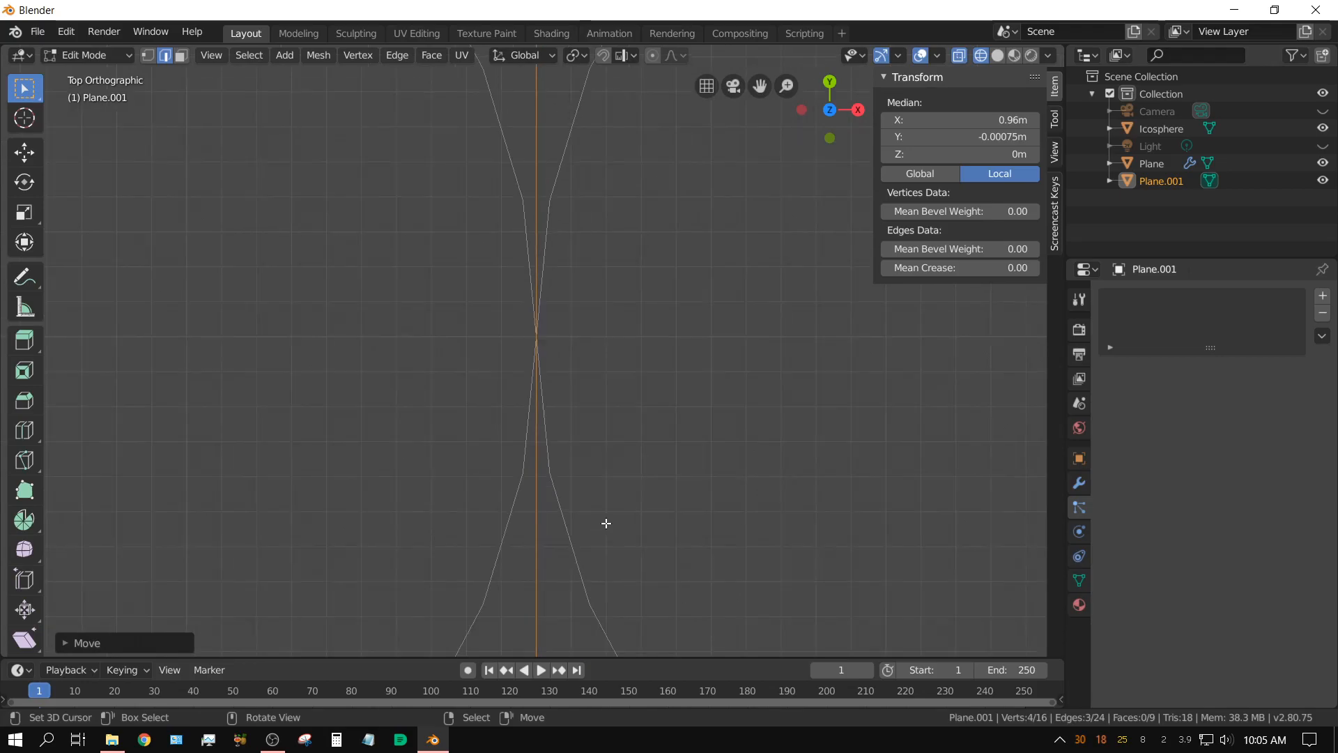
scroll(576, 552, "down", 5)
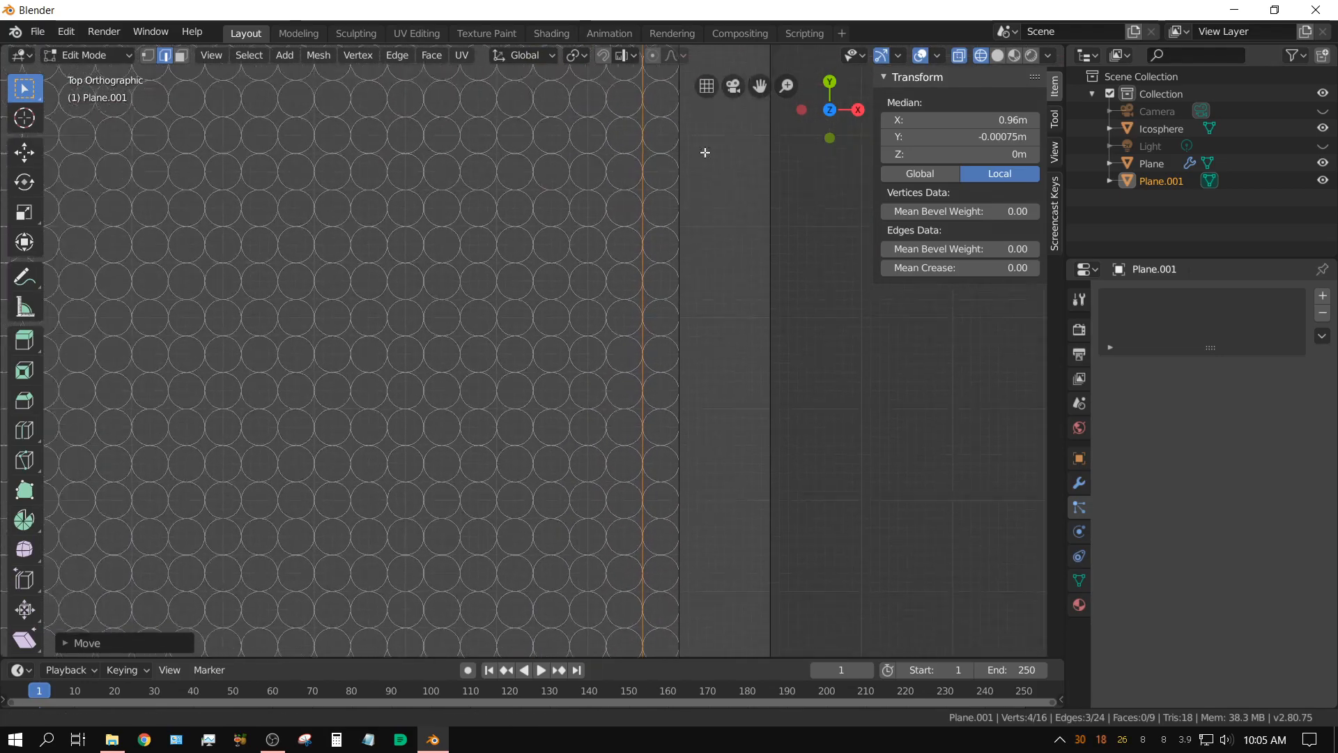
scroll(746, 379, "up", 6)
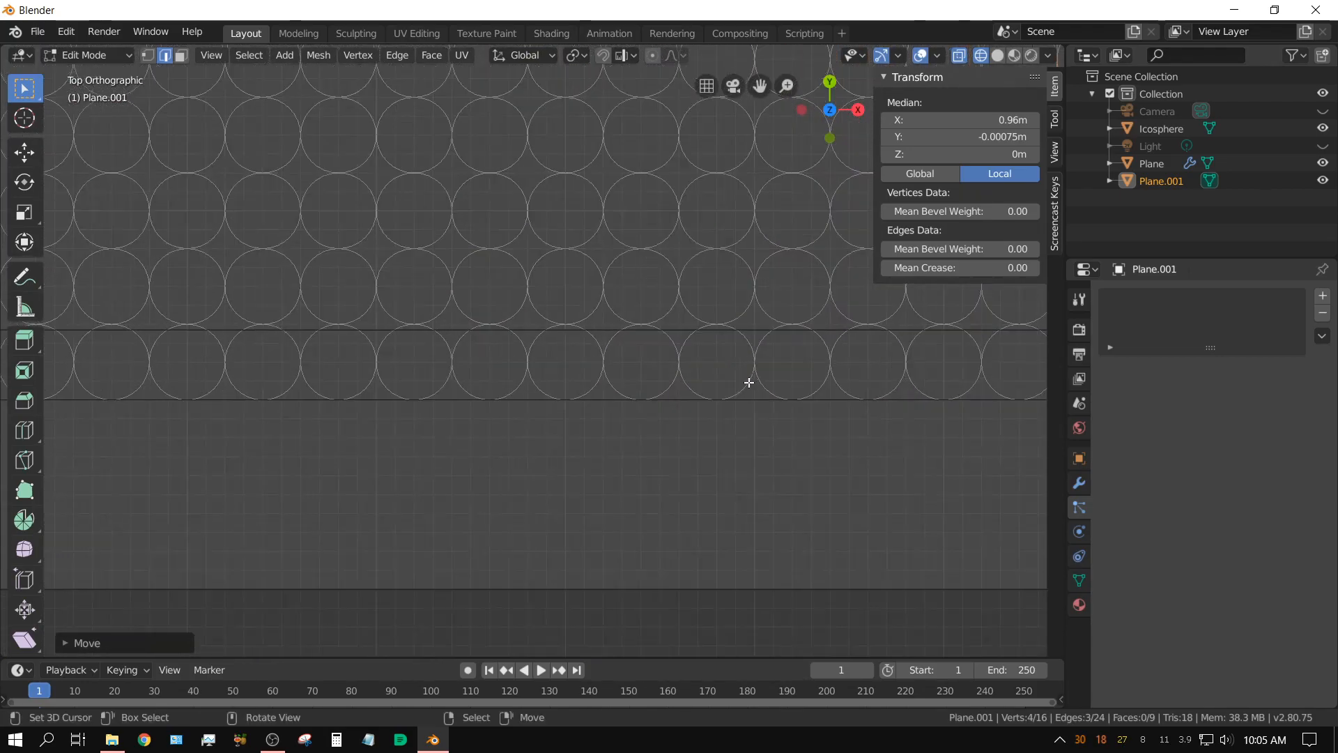
scroll(287, 535, "down", 8)
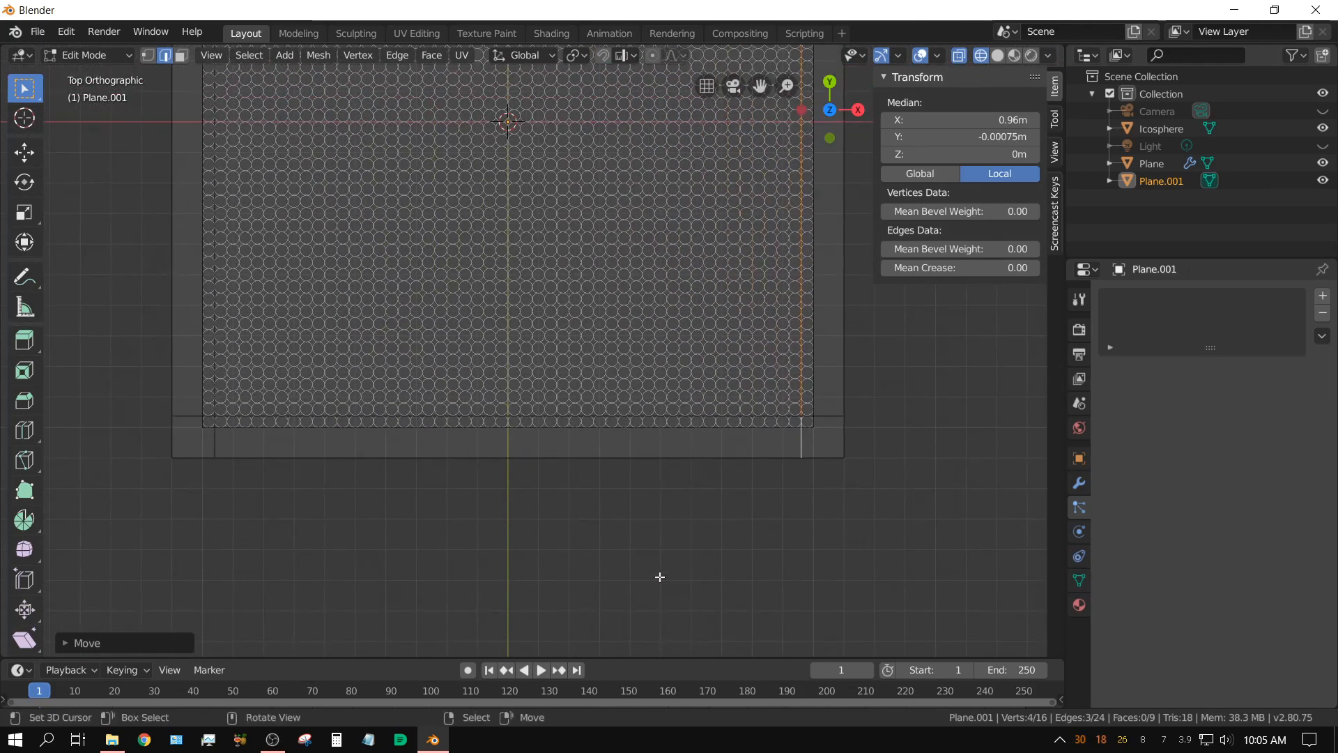
left_click(821, 416)
left_click(746, 414, "shift")
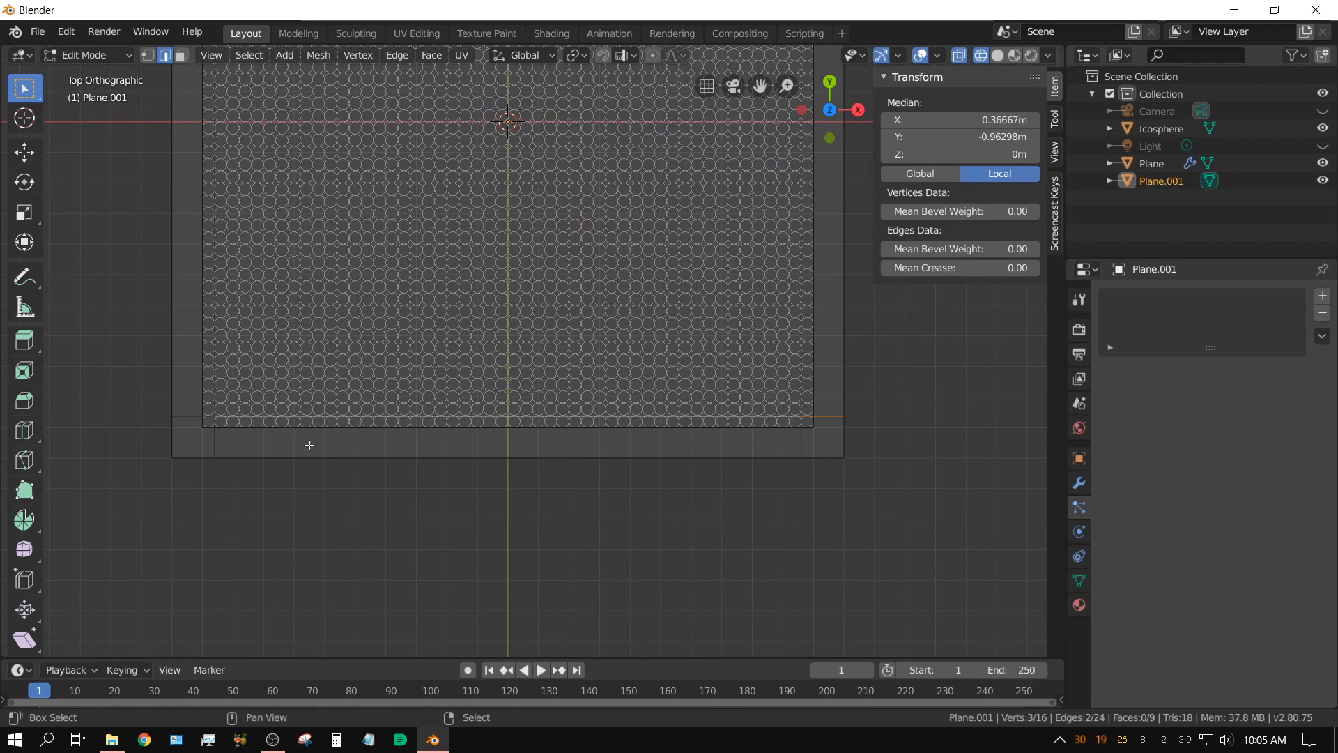
left_click(175, 417, "shift")
Step: Move the selected cut along Y to about -0.96 m, onto the contact point between the two outermost circle rows
scroll(598, 524, "up", 10)
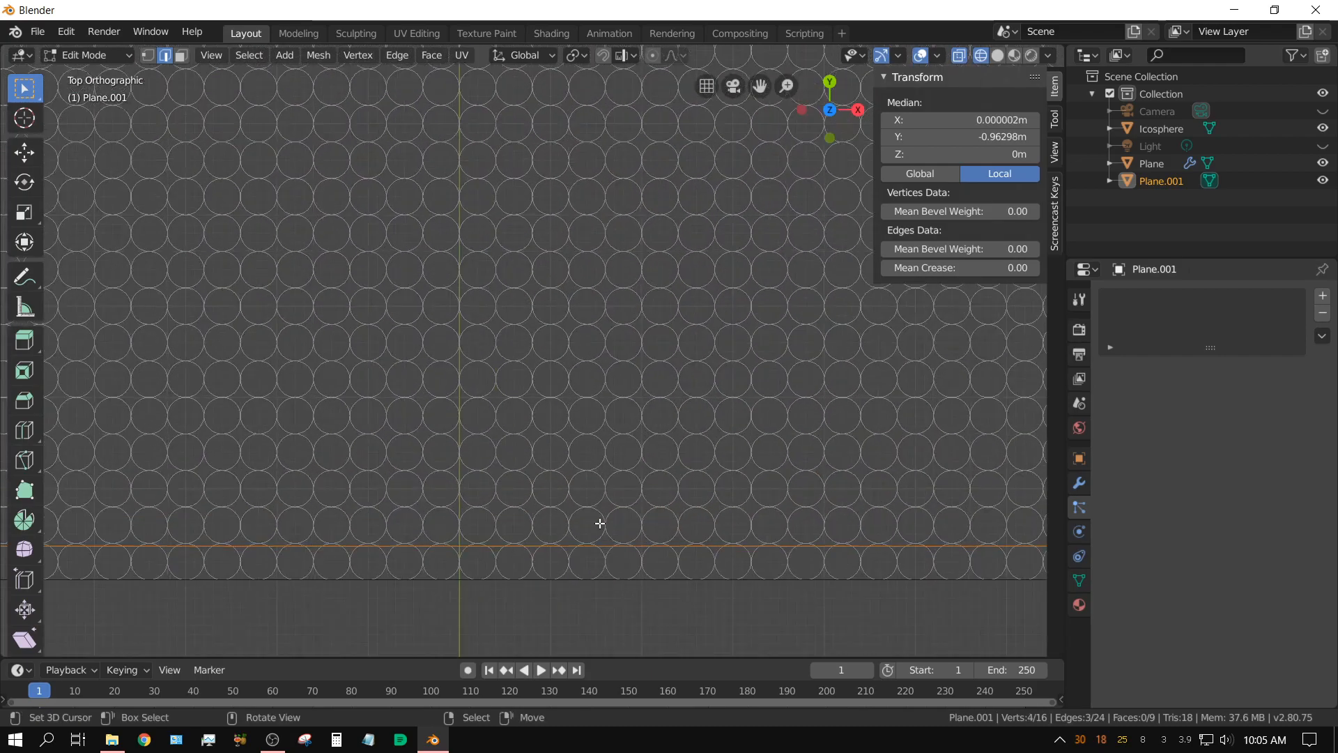
middle_click_drag(595, 539, 619, 627, "shift")
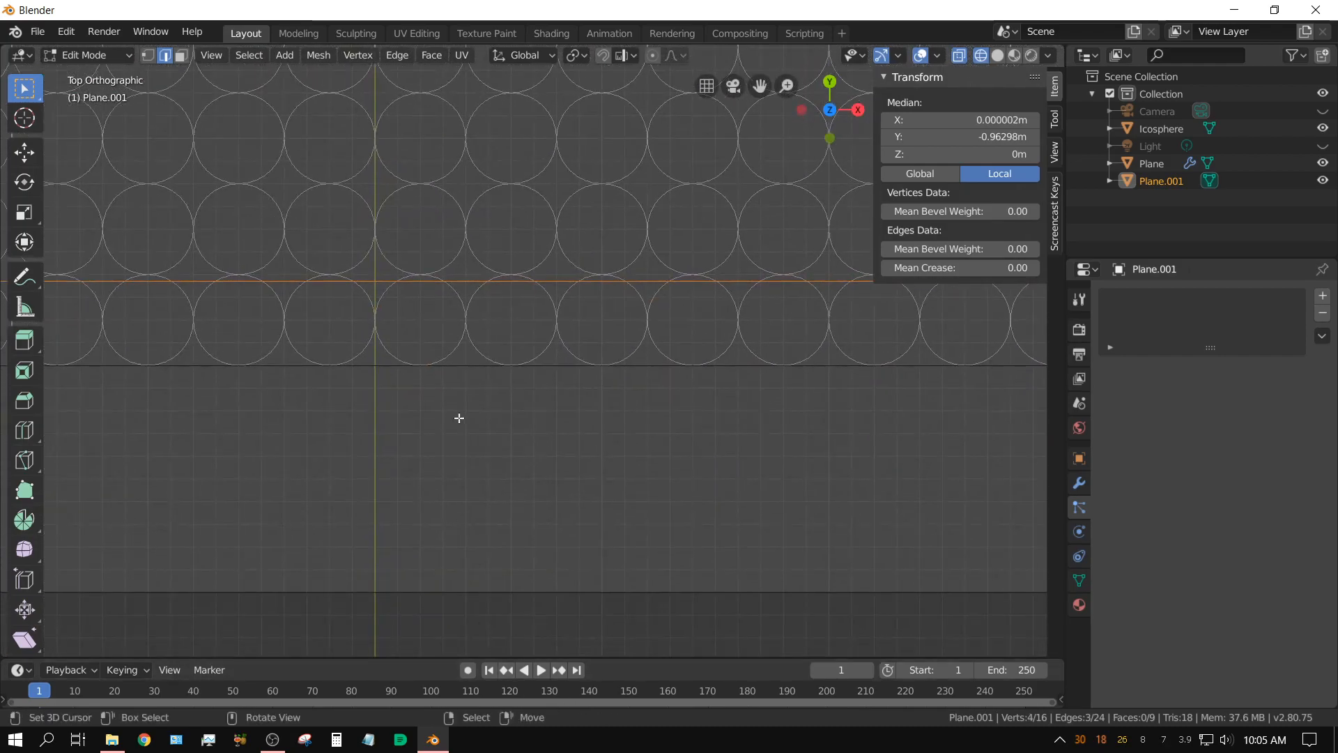
scroll(453, 306, "up", 7)
middle_click_drag(451, 299, 809, 634, "shift")
scroll(672, 579, "up", 7)
middle_click_drag(671, 558, 590, 305, "shift")
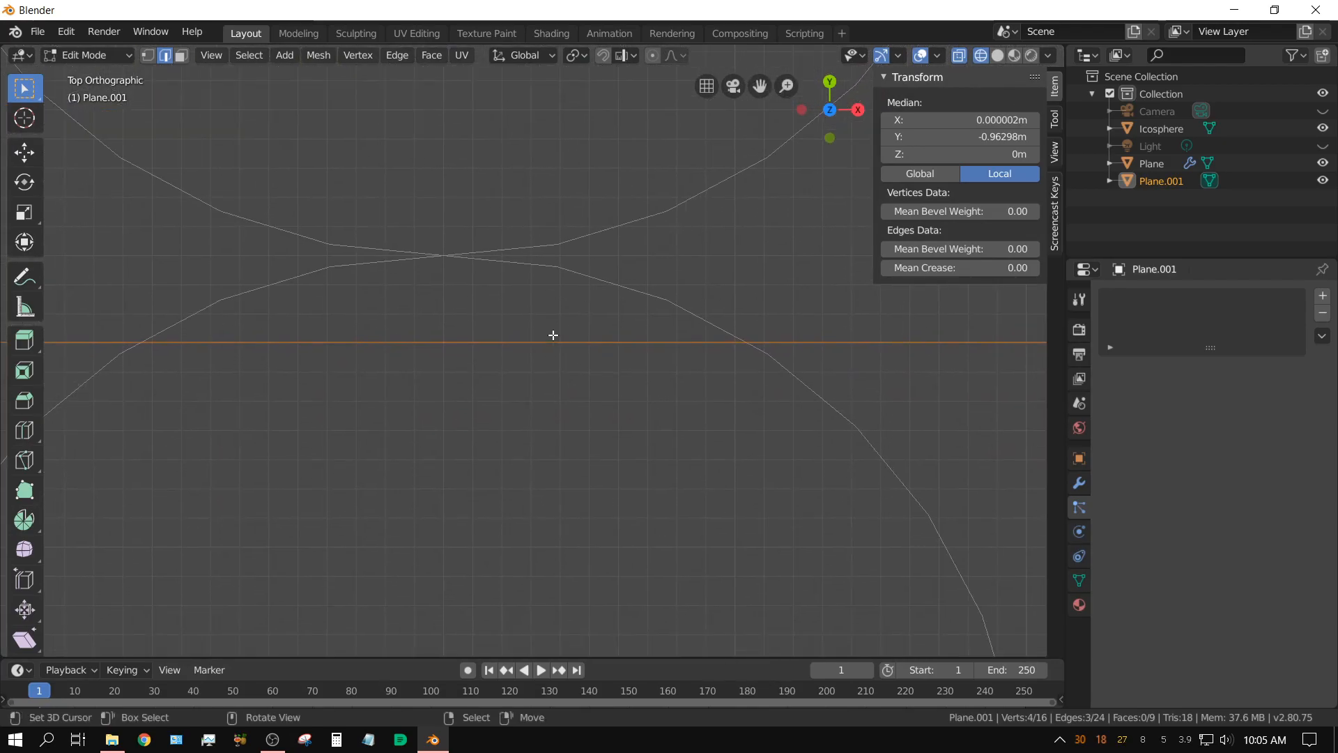
key("g")
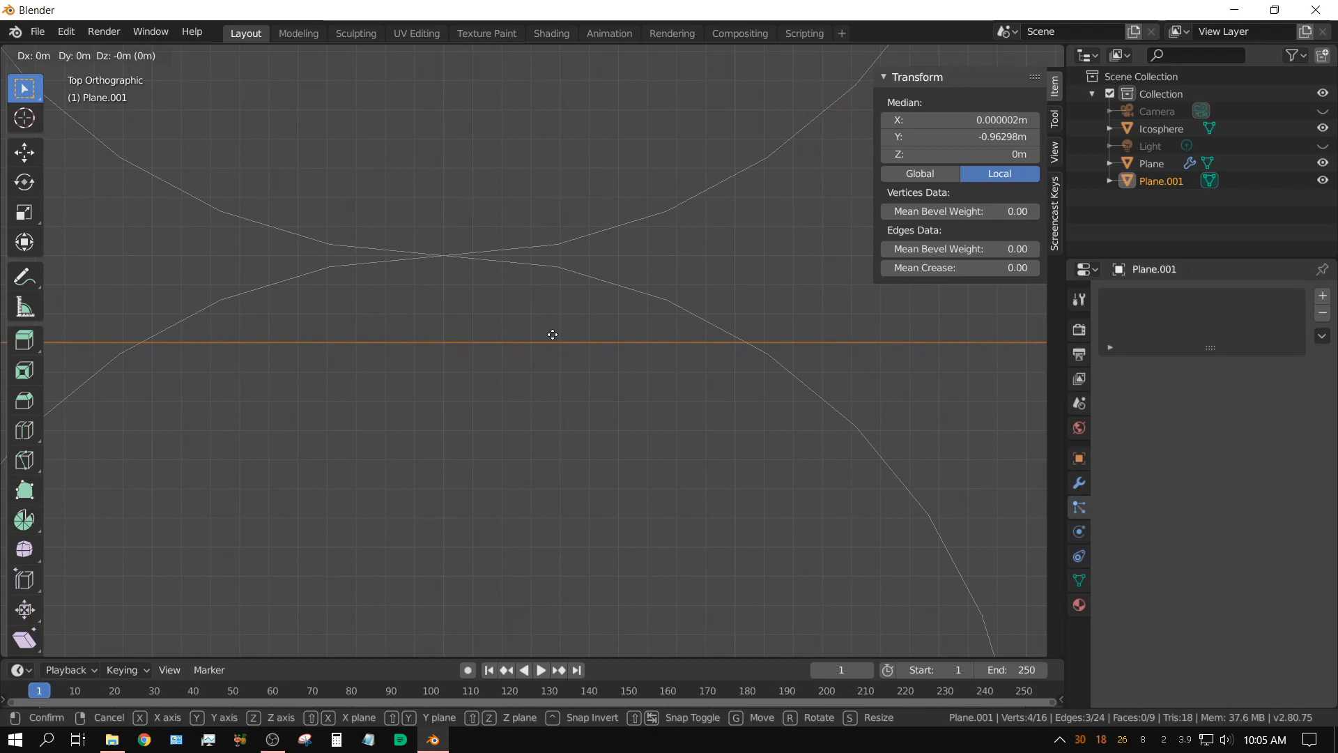
key("y")
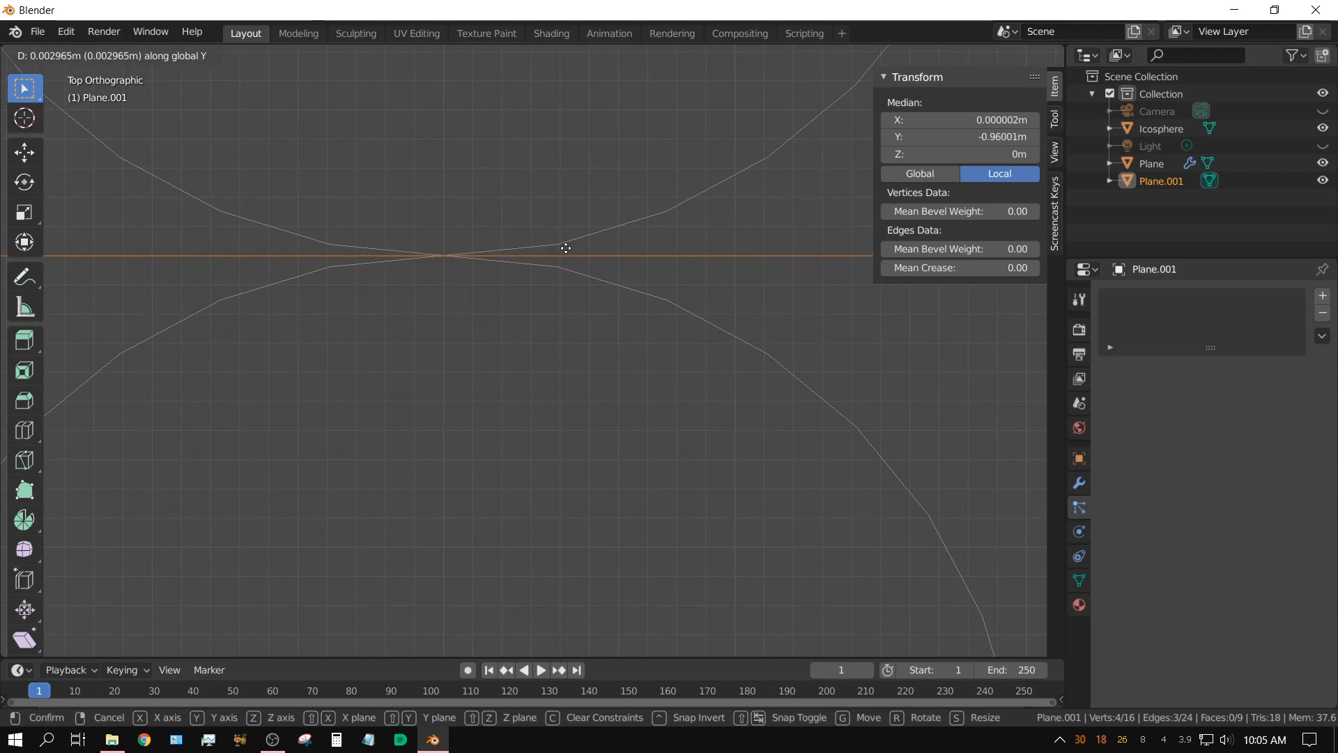
left_click(566, 248)
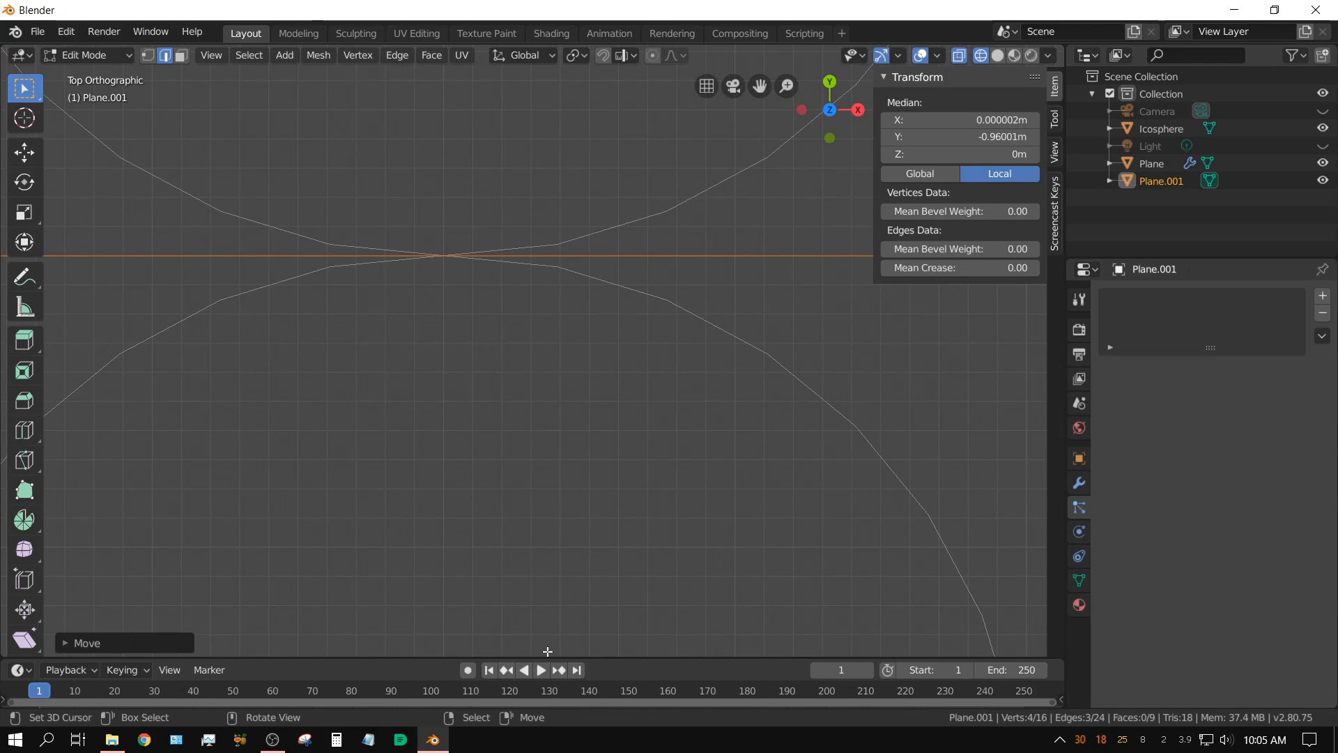
Step: Display the whole larger plane in Solid shading and switch to face selection
scroll(481, 487, "down", 3)
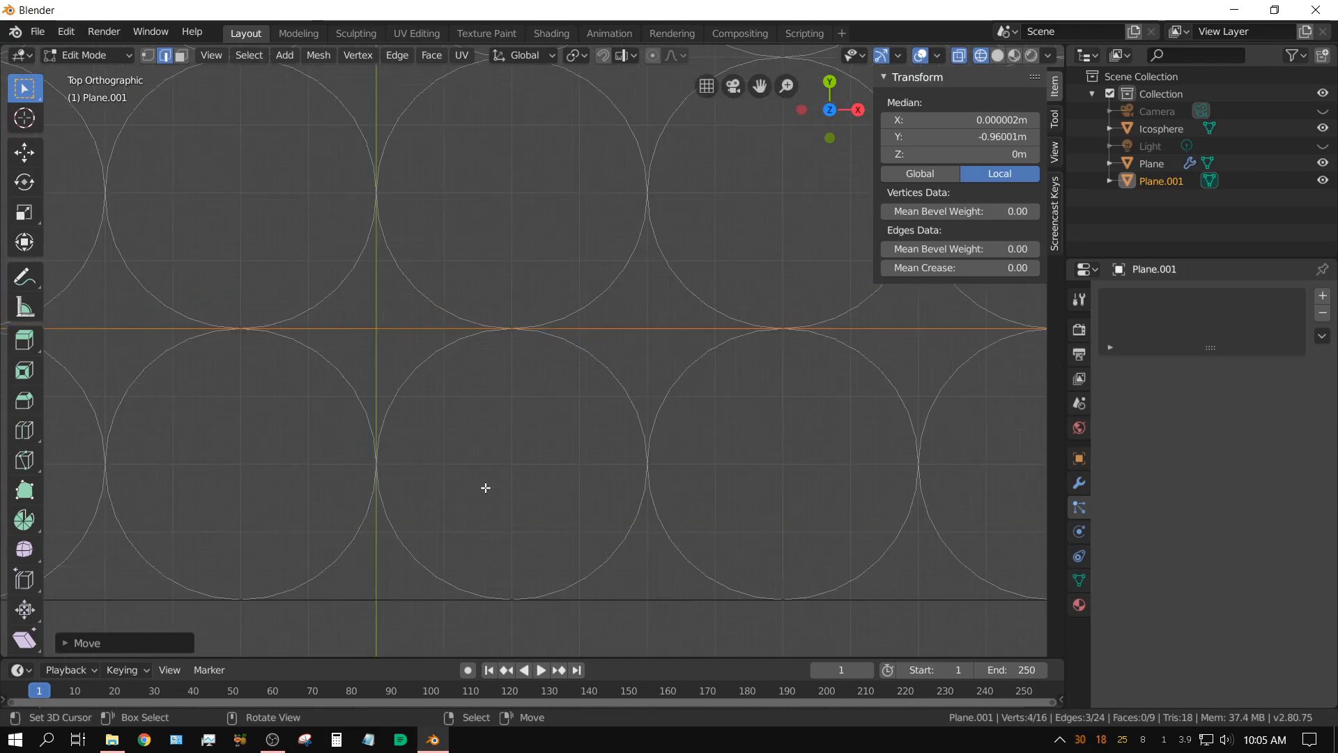
scroll(485, 487, "down", 3)
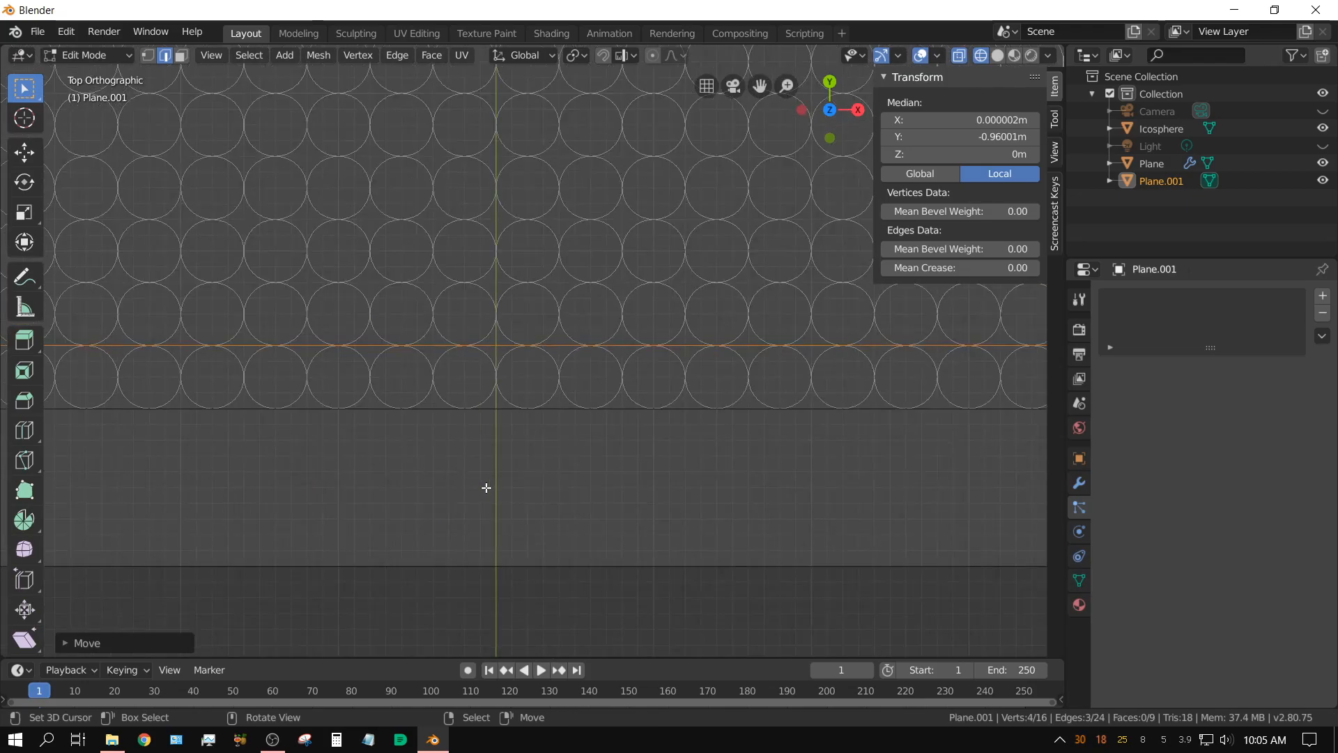
key("z")
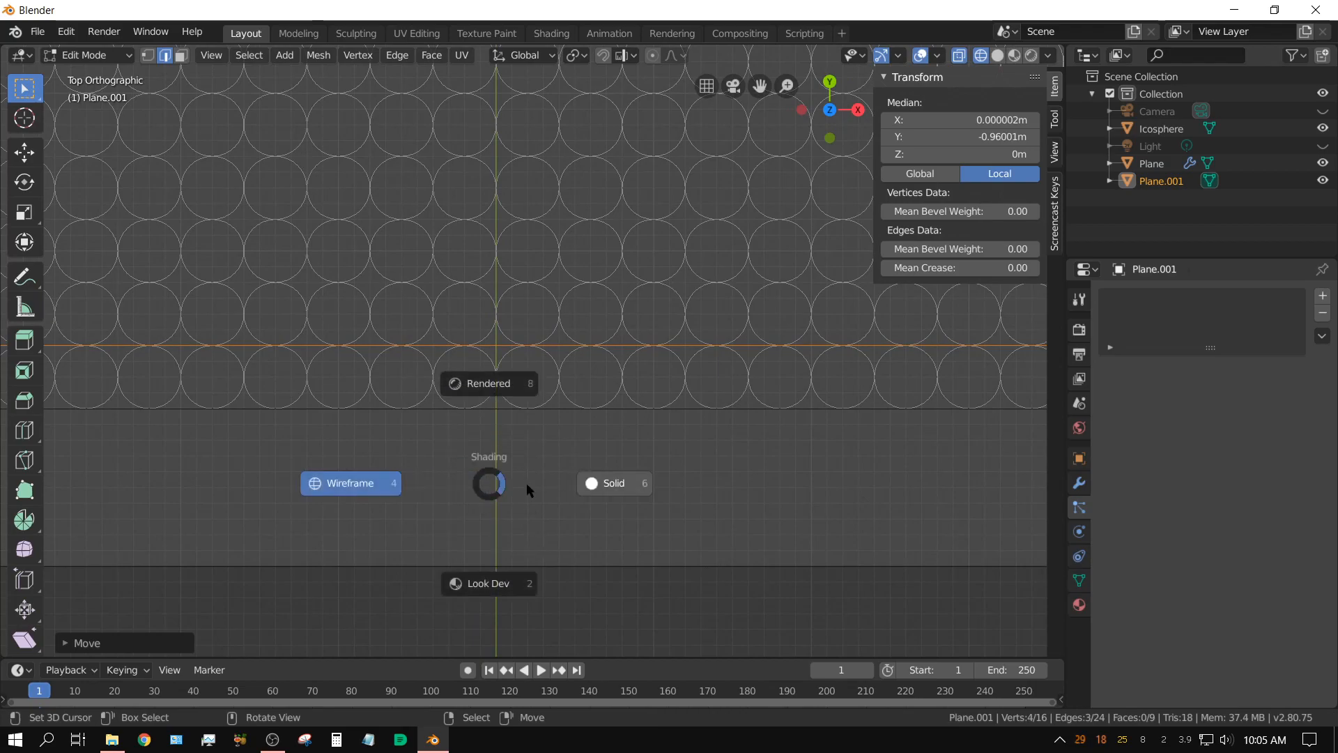
left_click(597, 490)
scroll(598, 489, "down", 8)
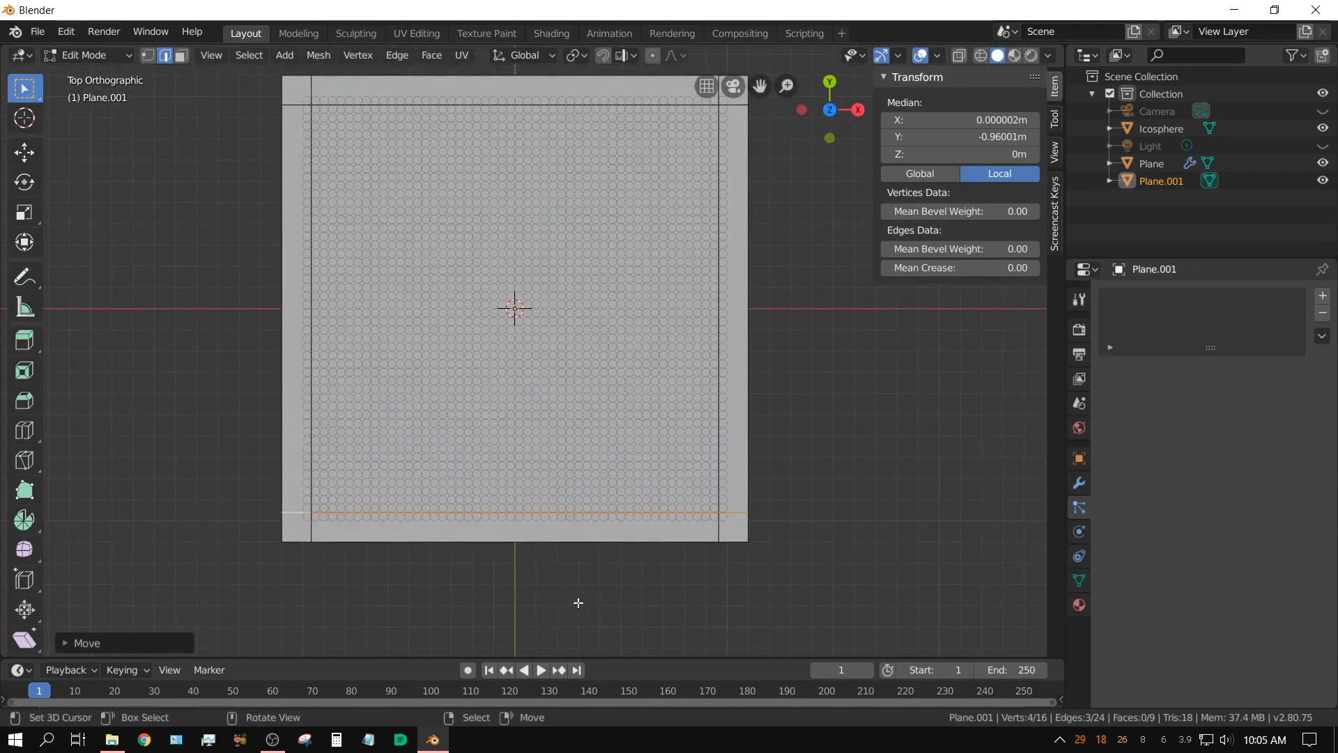
left_click(181, 56)
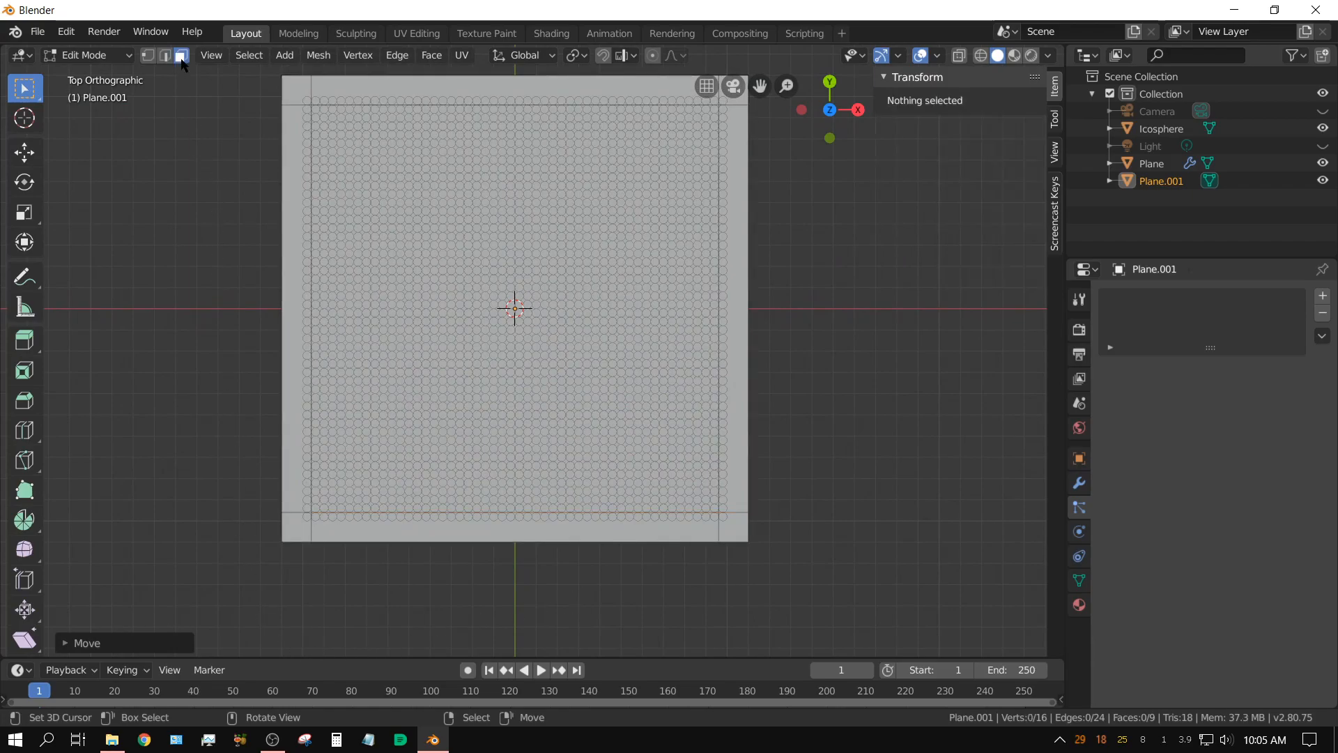
Step: Delete the large central face of the larger plane, leaving only its outer border, and return to Object Mode
left_click(513, 315)
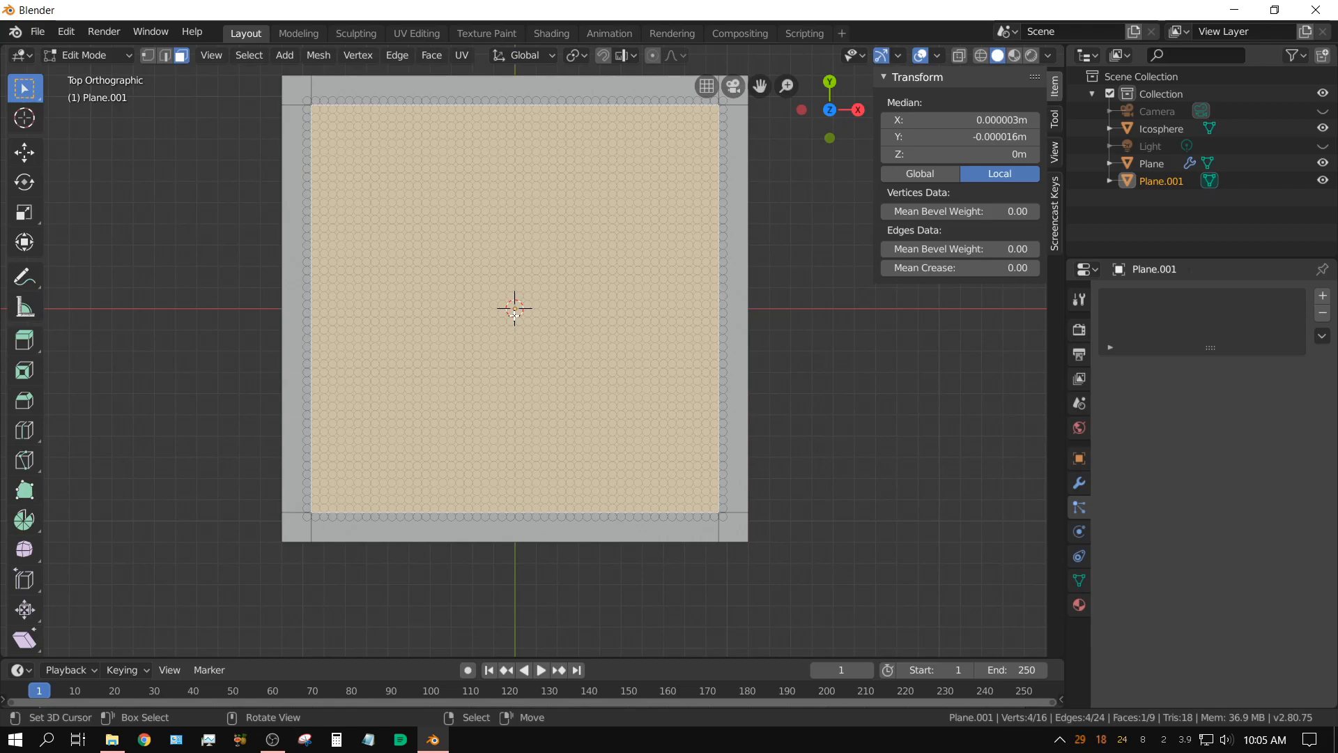
key("x")
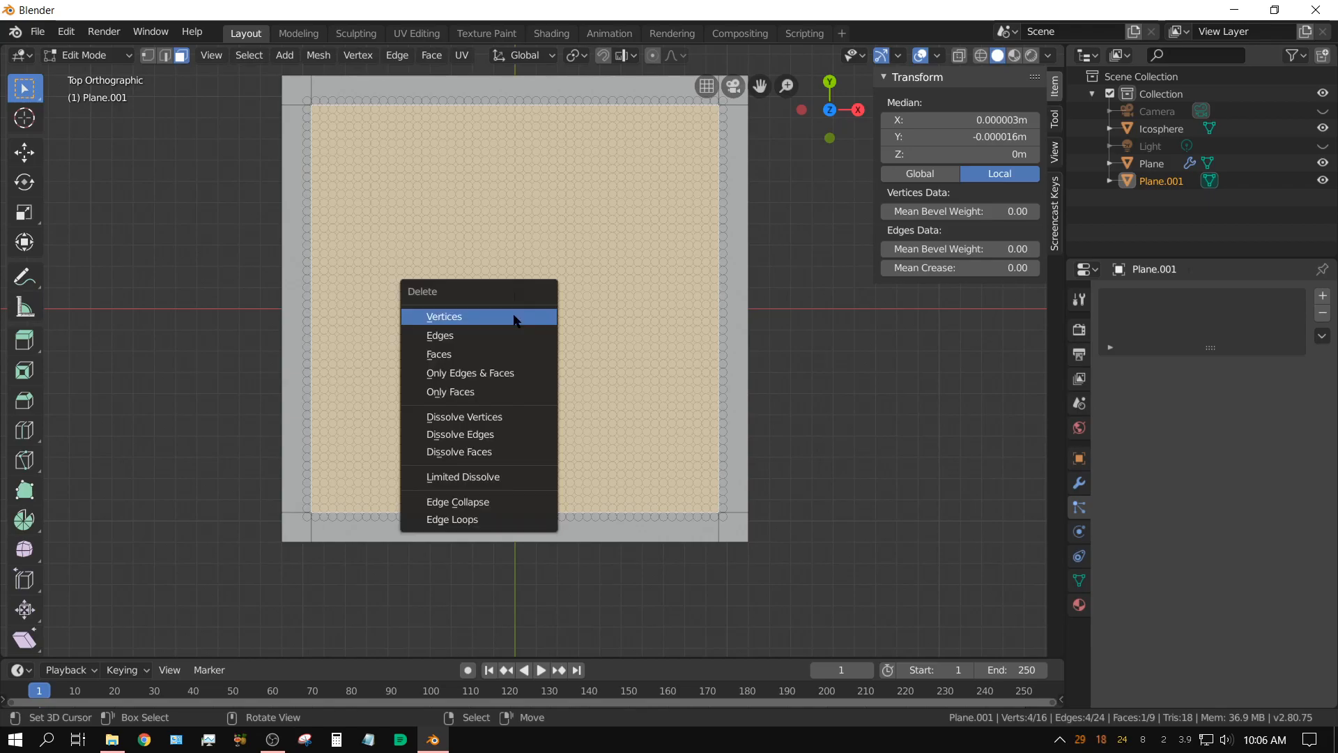
left_click(454, 355)
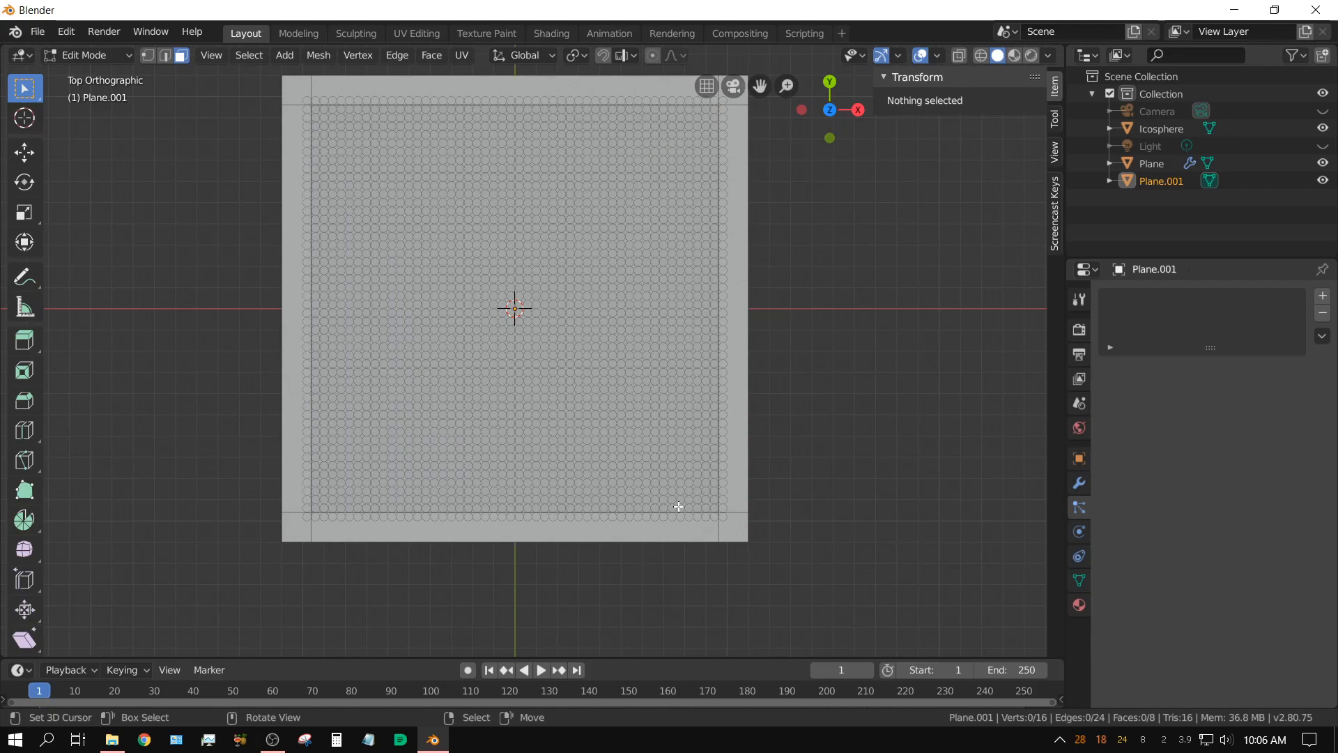
key("Tab")
Step: Thicken the border frame with a Solidify modifier of 0.075 m thickness and apply the modifier
middle_click_drag(751, 567, 765, 467)
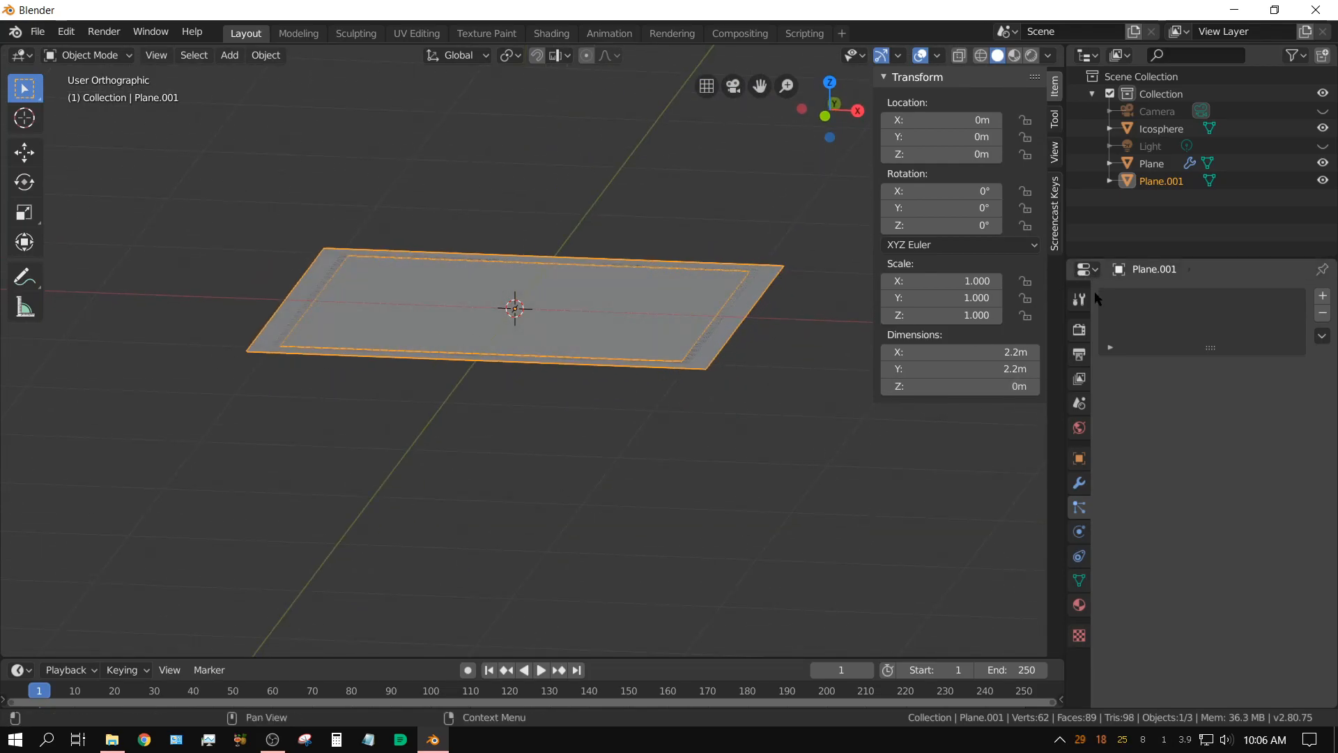
left_click(1080, 484)
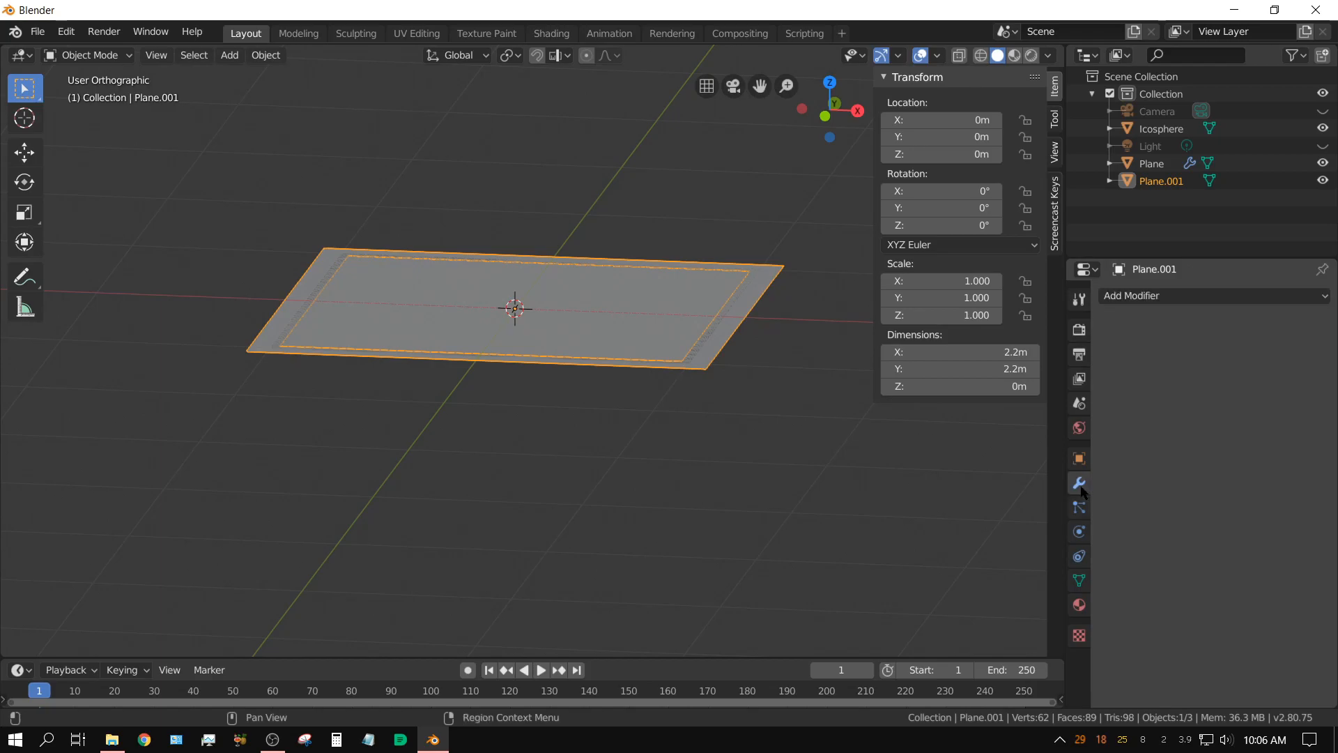
left_click(1140, 298)
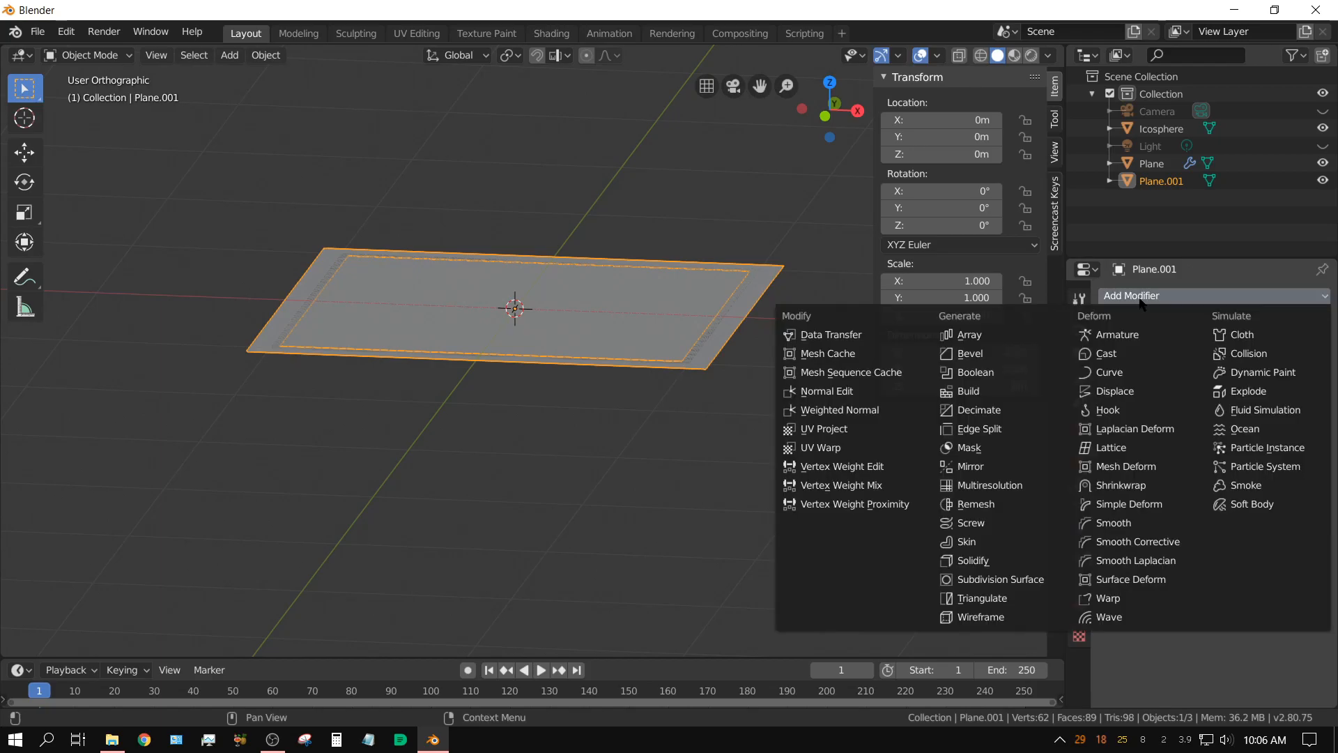
left_click(973, 560)
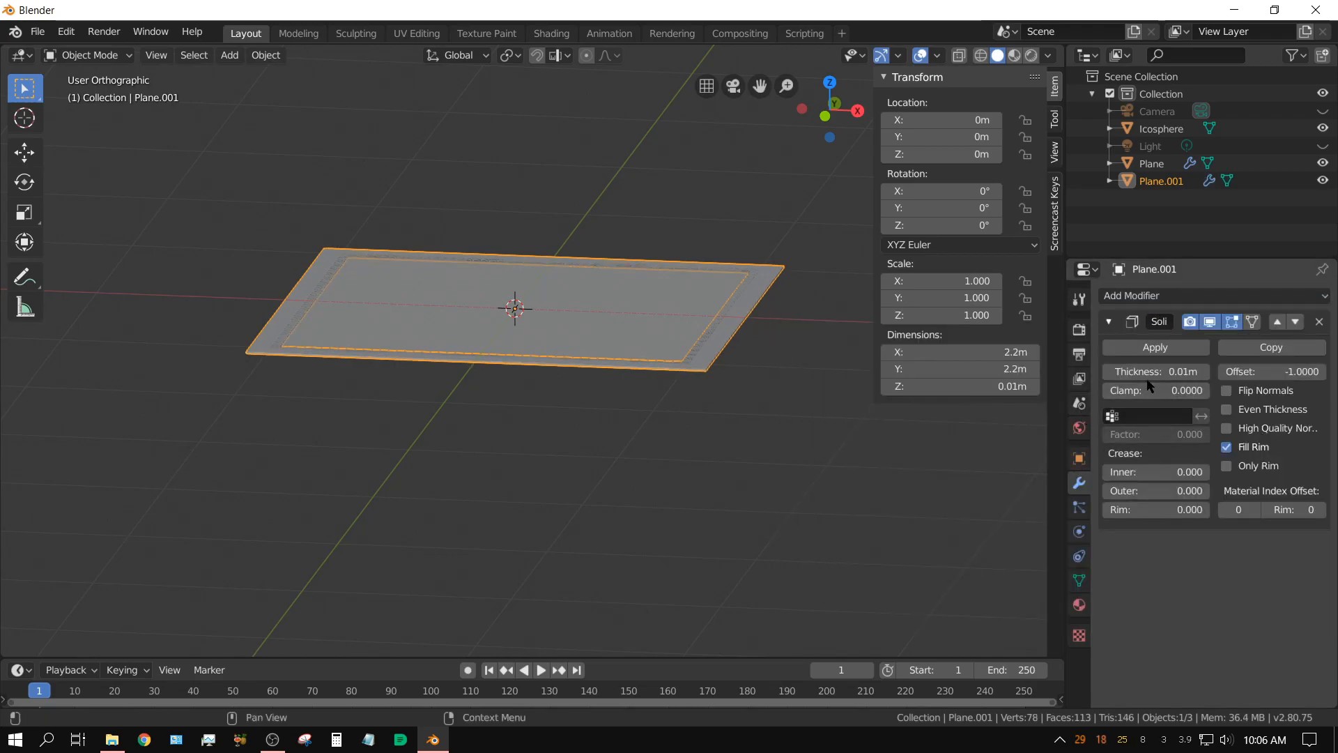
left_click_drag(1154, 371, 1195, 371)
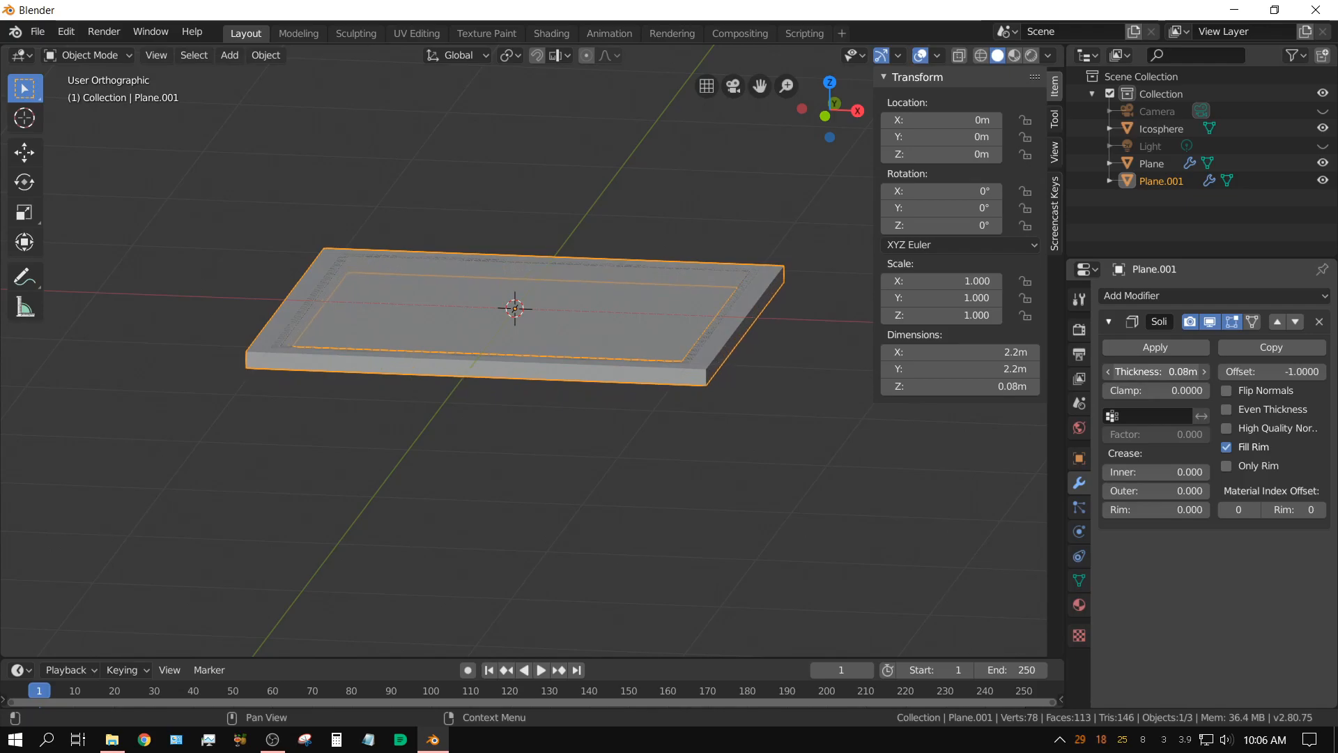
left_click(1153, 371)
type(".075")
key("Return")
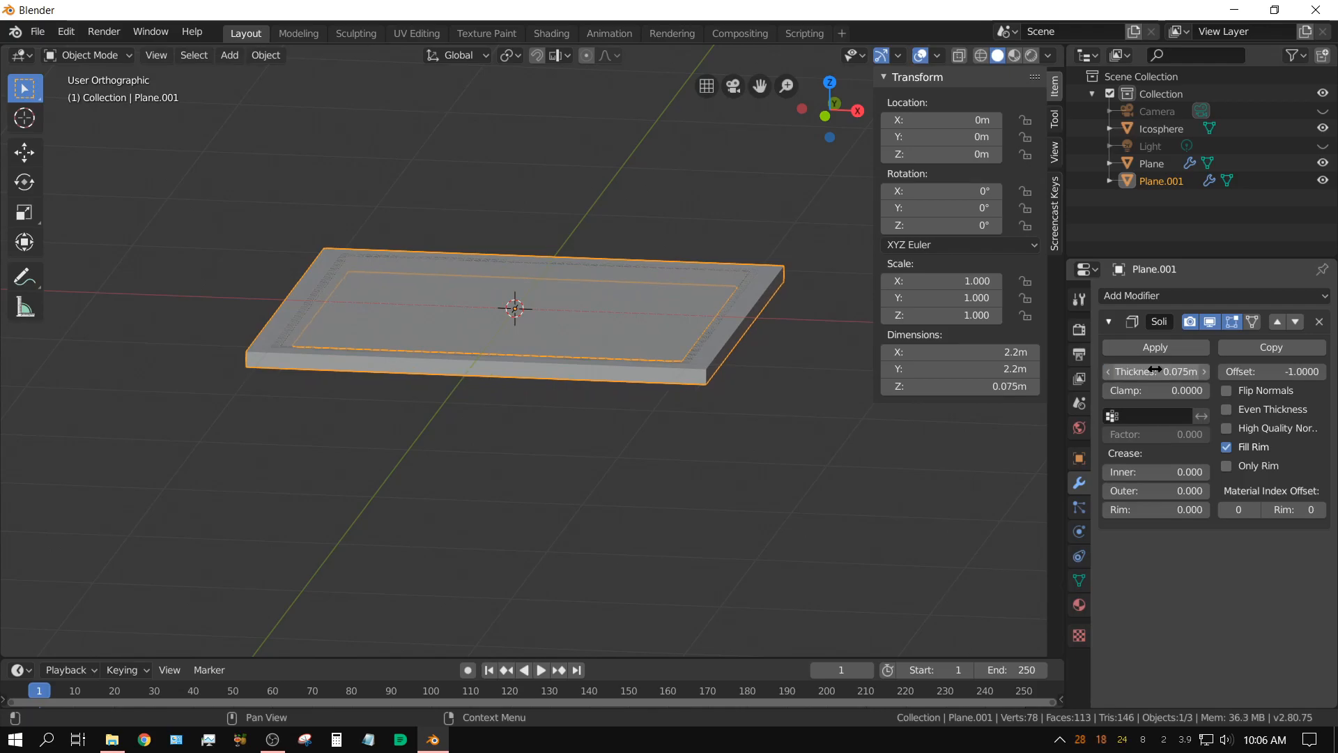
left_click(1148, 346)
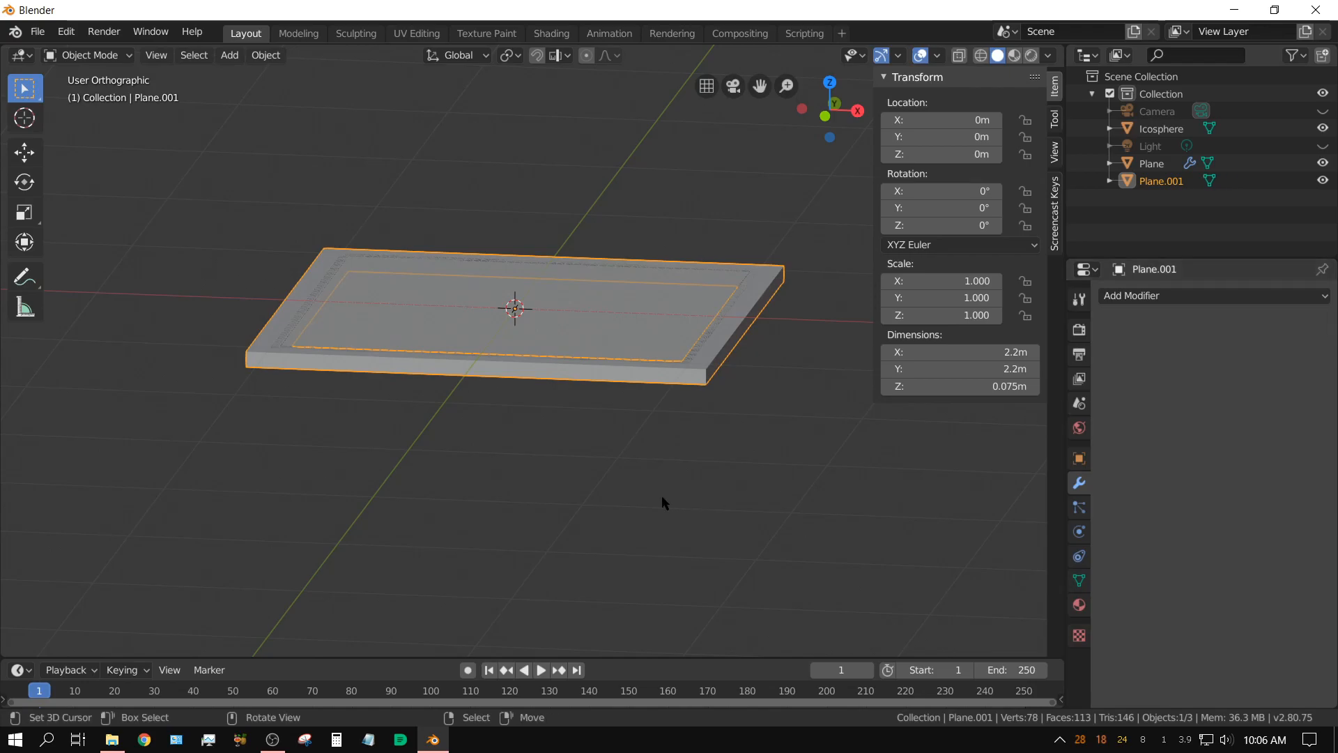
Step: Show the frame and particles from the right side in Wireframe shading
key("KP_1")
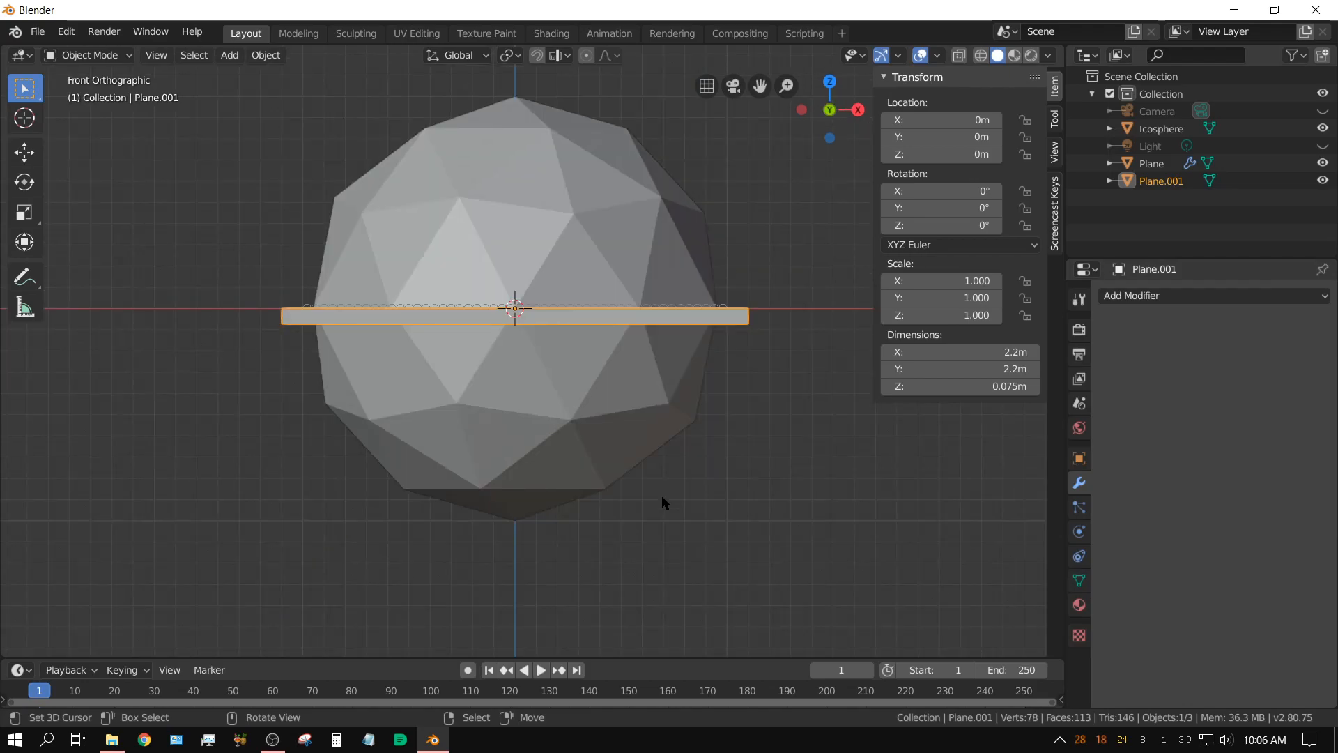
key("KP_3")
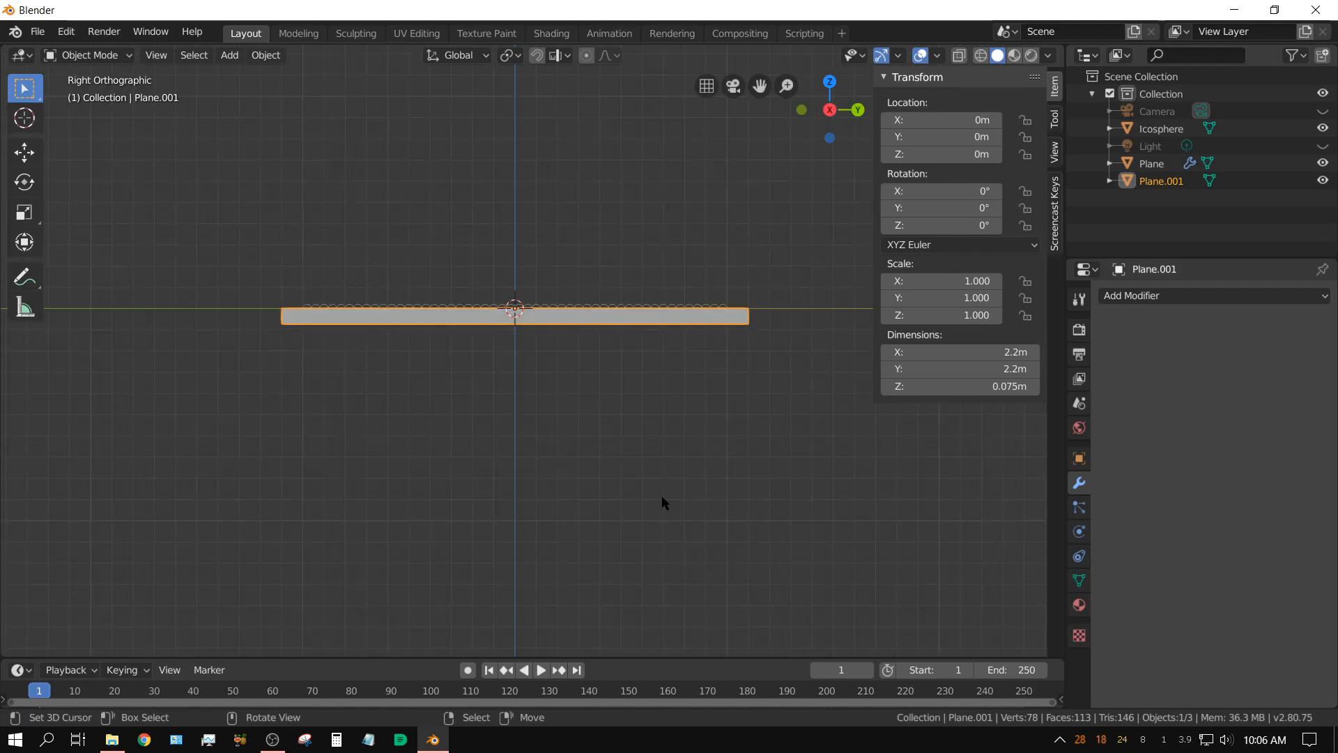
key("z")
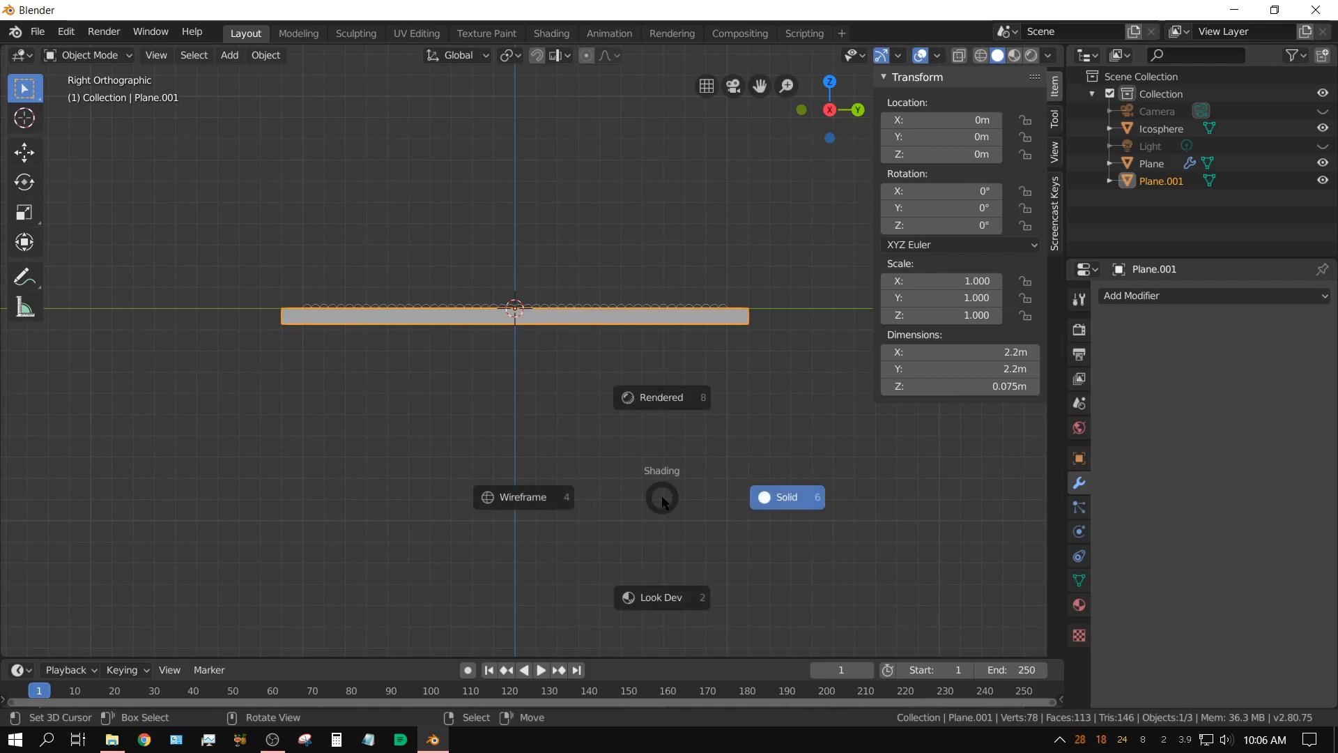
key("z")
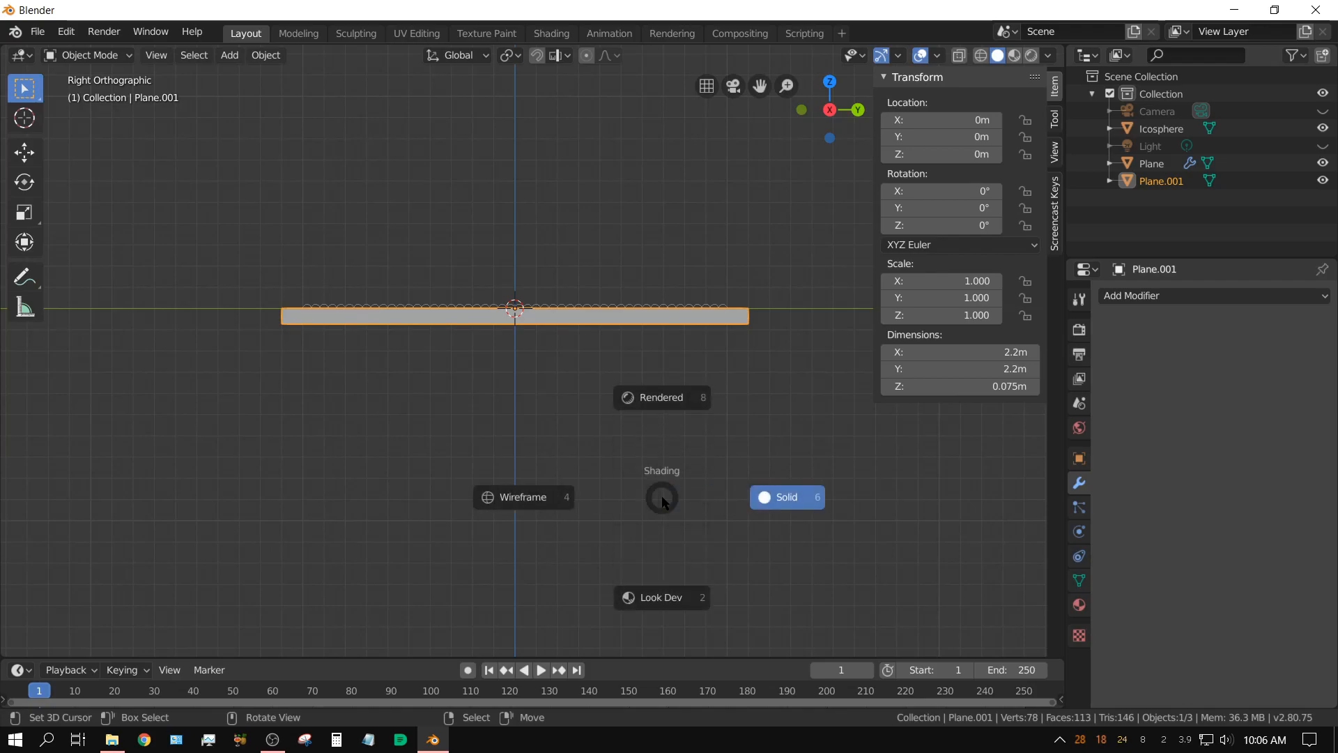
left_click(522, 497)
Step: Raise the frame along Z by about 0.053 m so its thickness encloses the full height of the particle circles
scroll(627, 484, "up", 2)
scroll(634, 481, "up", 1)
middle_click_drag(698, 381, 477, 427, "shift")
scroll(633, 427, "up", 5)
scroll(554, 471, "up", 2)
middle_click_drag(637, 481, 446, 516, "shift")
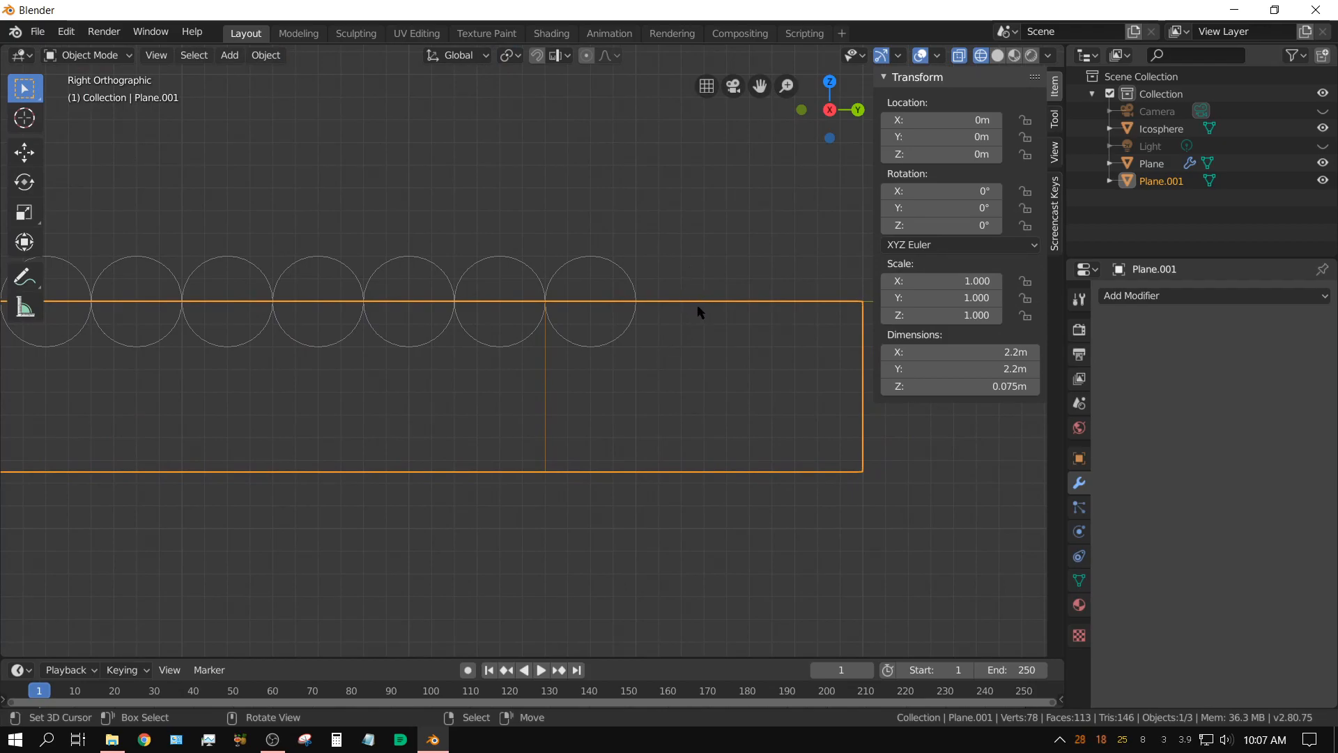
key("g")
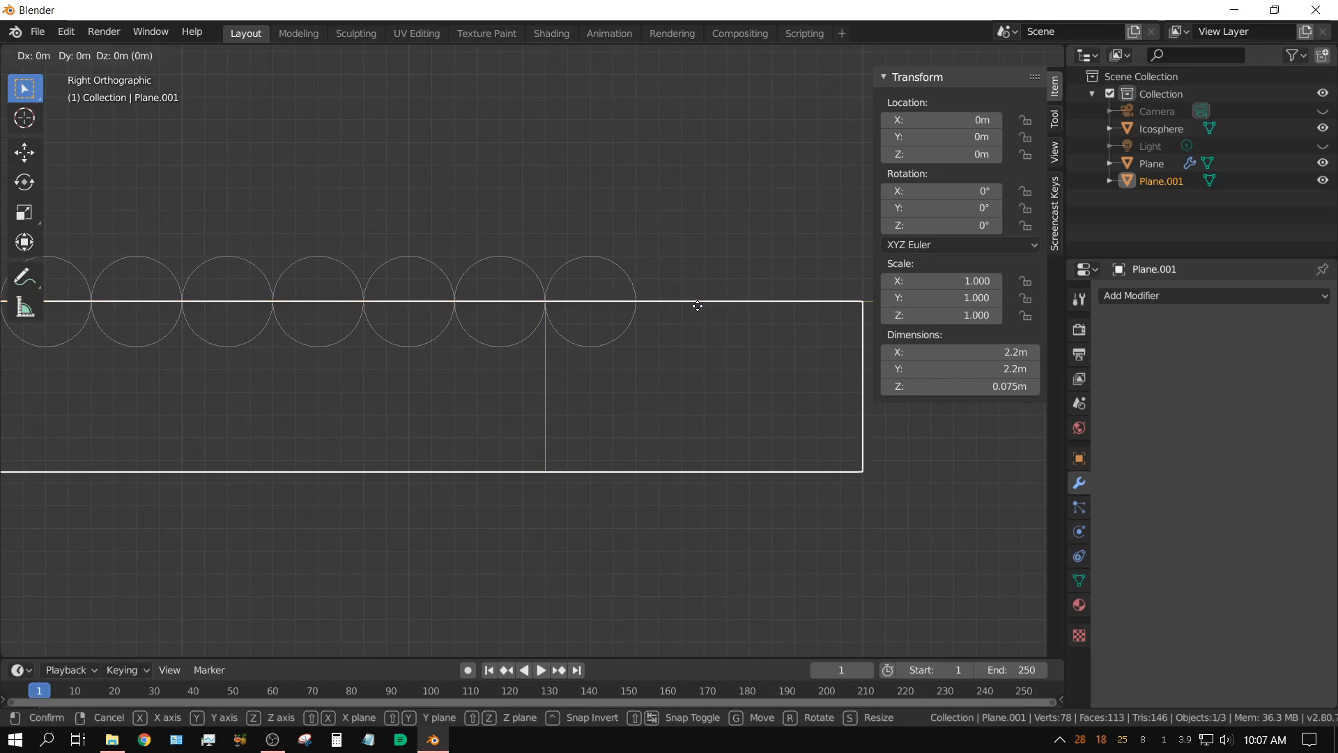
key("z")
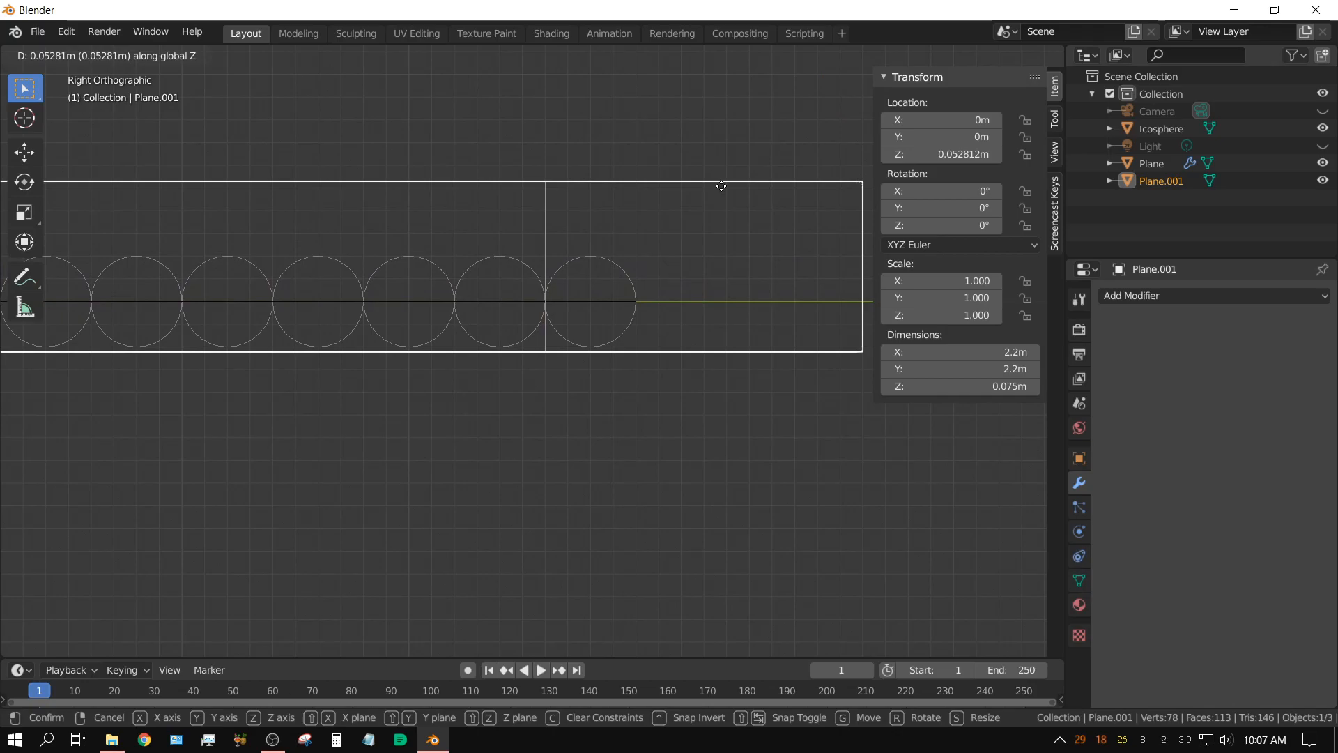
left_click(721, 186)
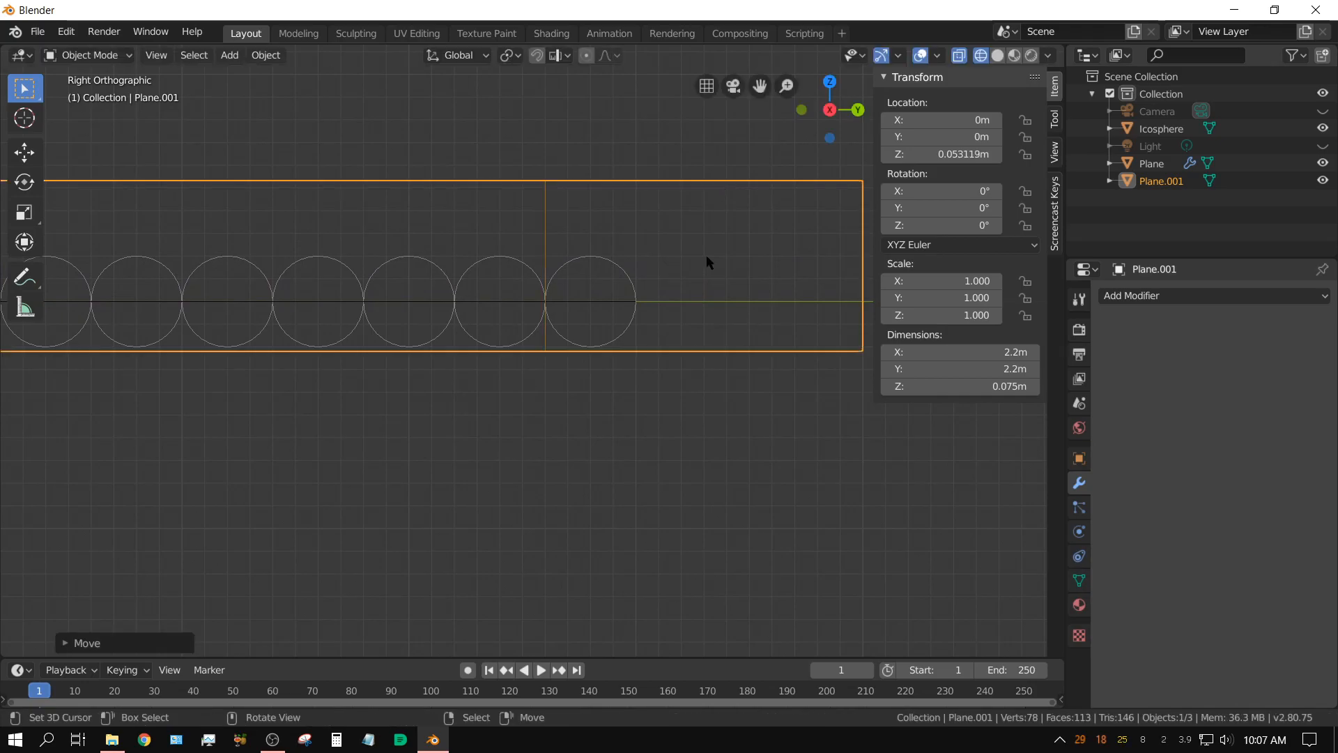
Step: Enable Collision physics on the frame and set its particle Damping and Friction to 1.000
scroll(592, 381, "down", 10)
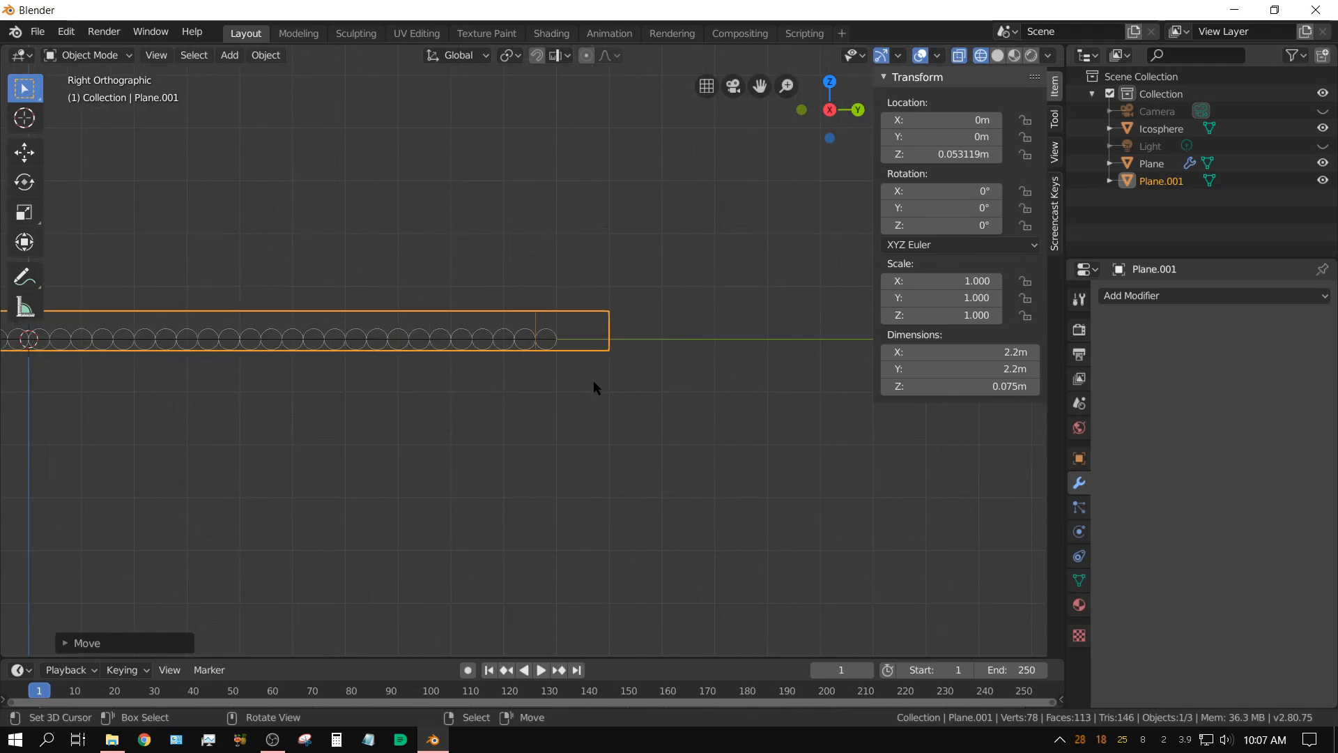
middle_click_drag(383, 480, 546, 557, "shift")
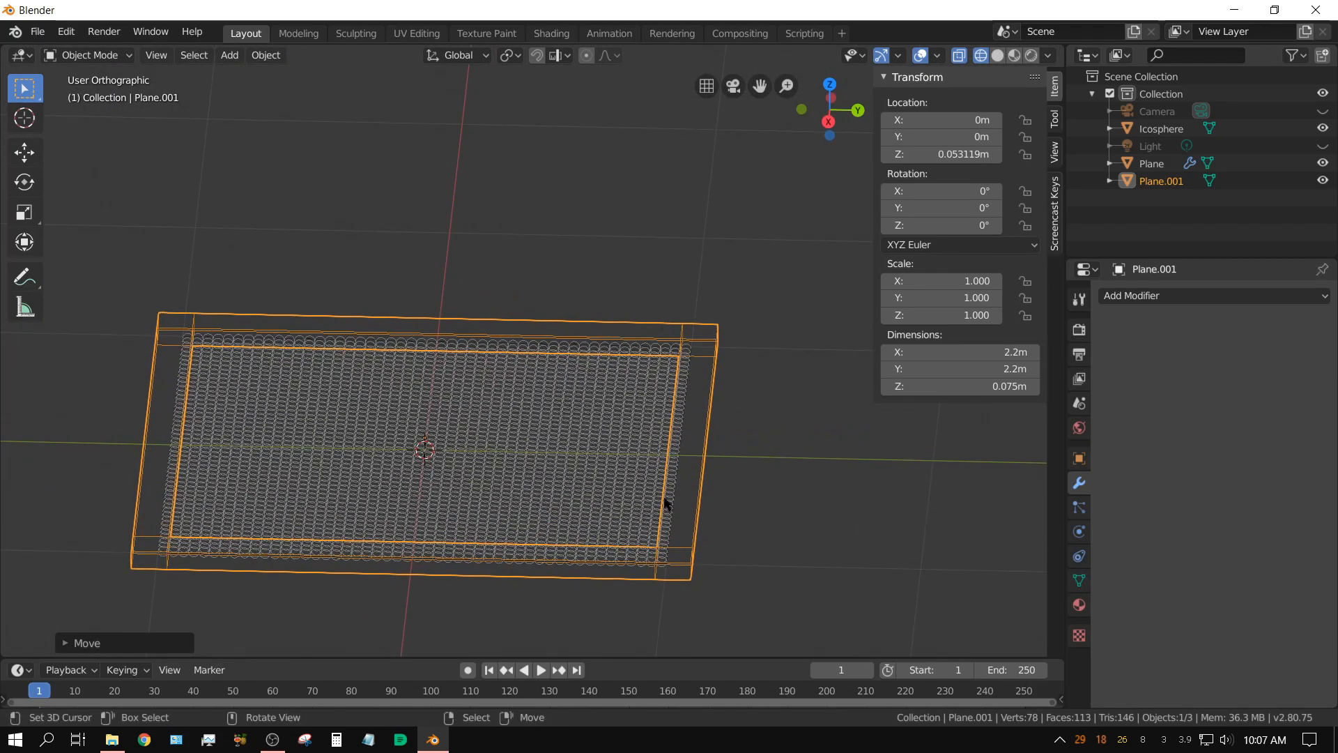
scroll(669, 503, "up", 3)
middle_click_drag(686, 510, 646, 480)
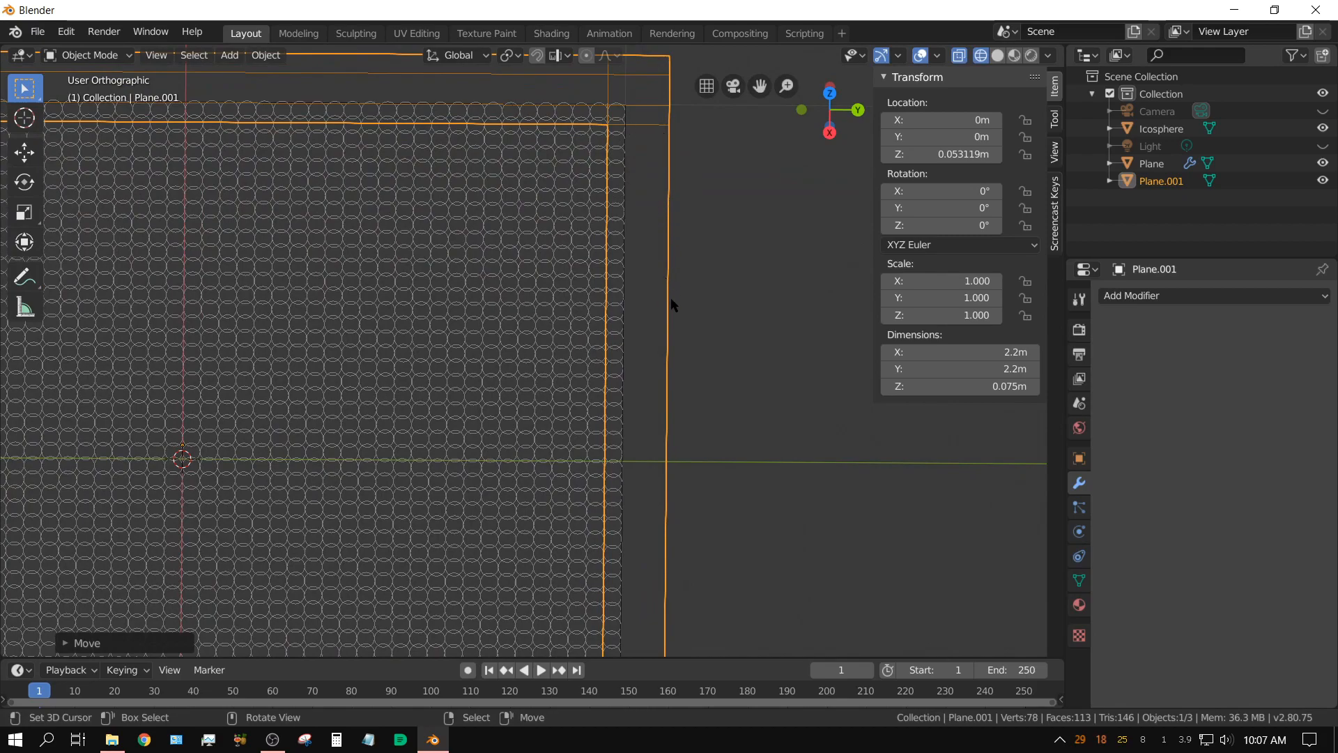
scroll(652, 515, "down", 5)
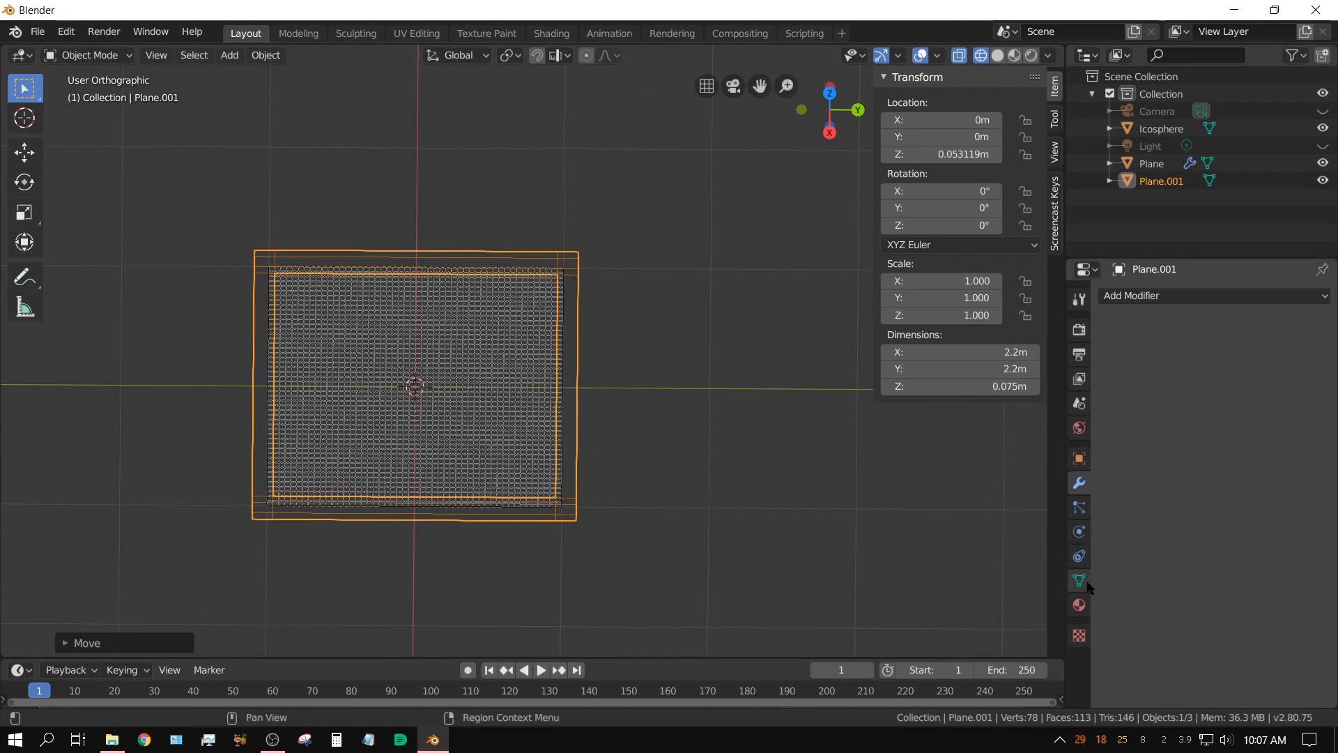
left_click(1079, 533)
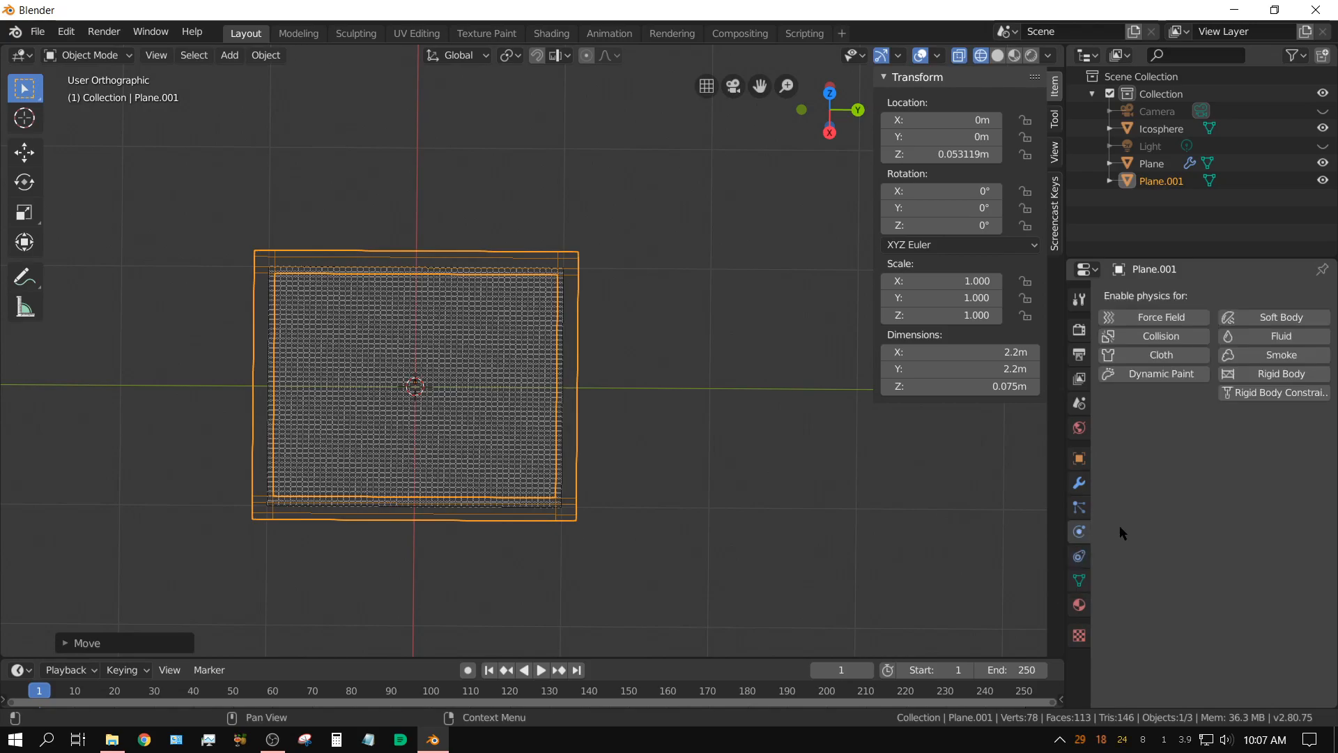
left_click(1149, 338)
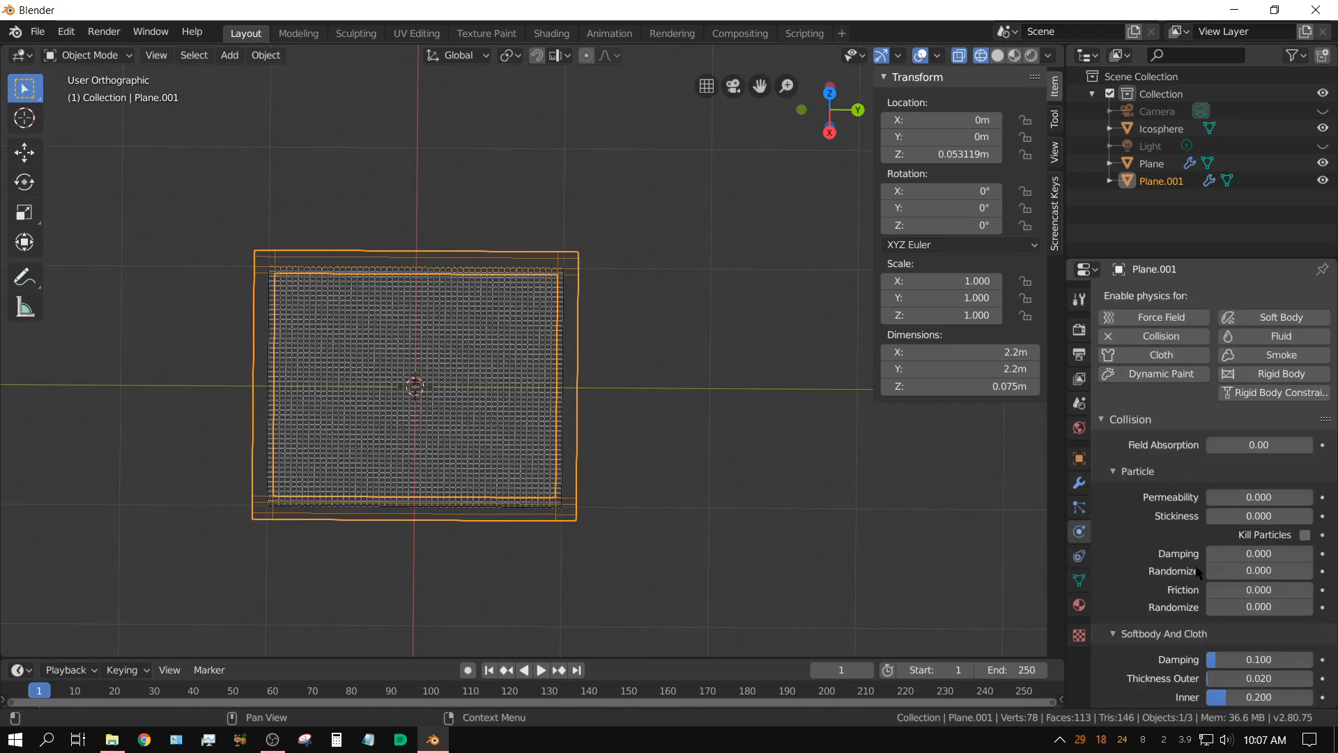
scroll(1133, 573, "down", 2)
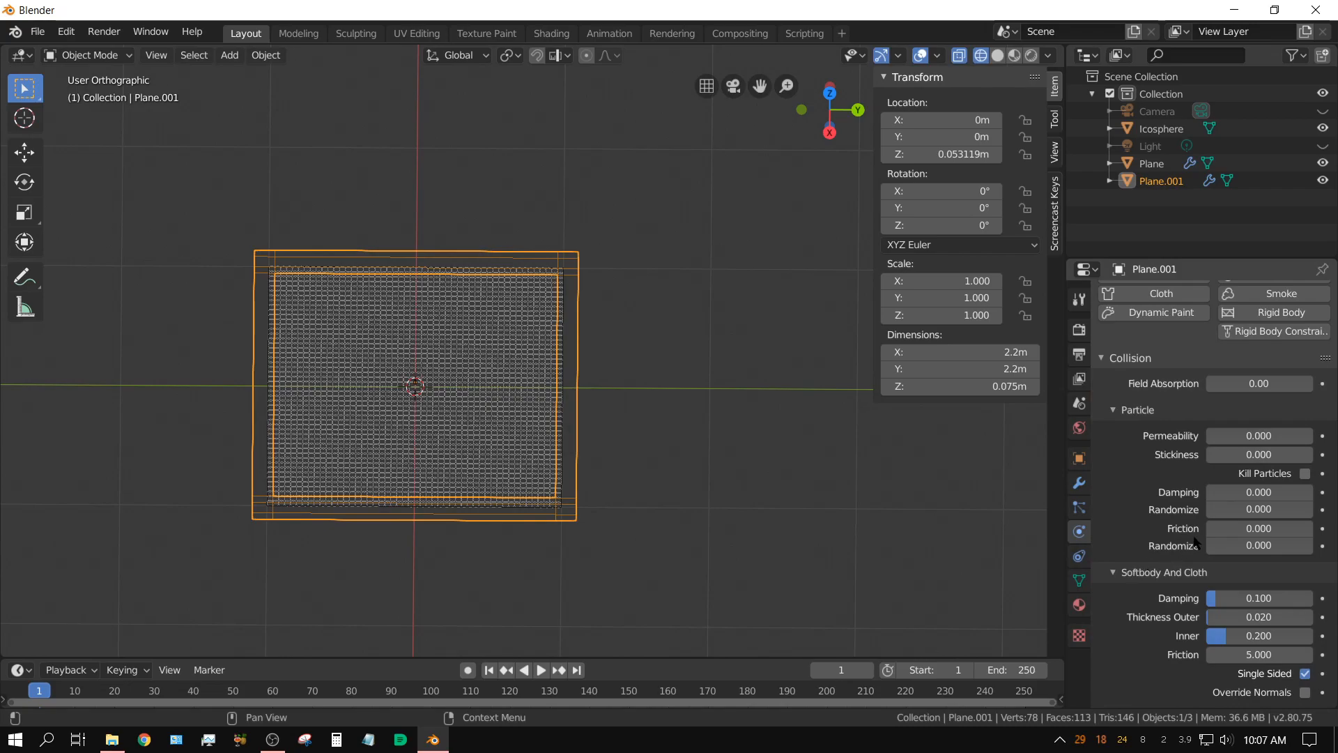
left_click_drag(1225, 489, 1310, 493)
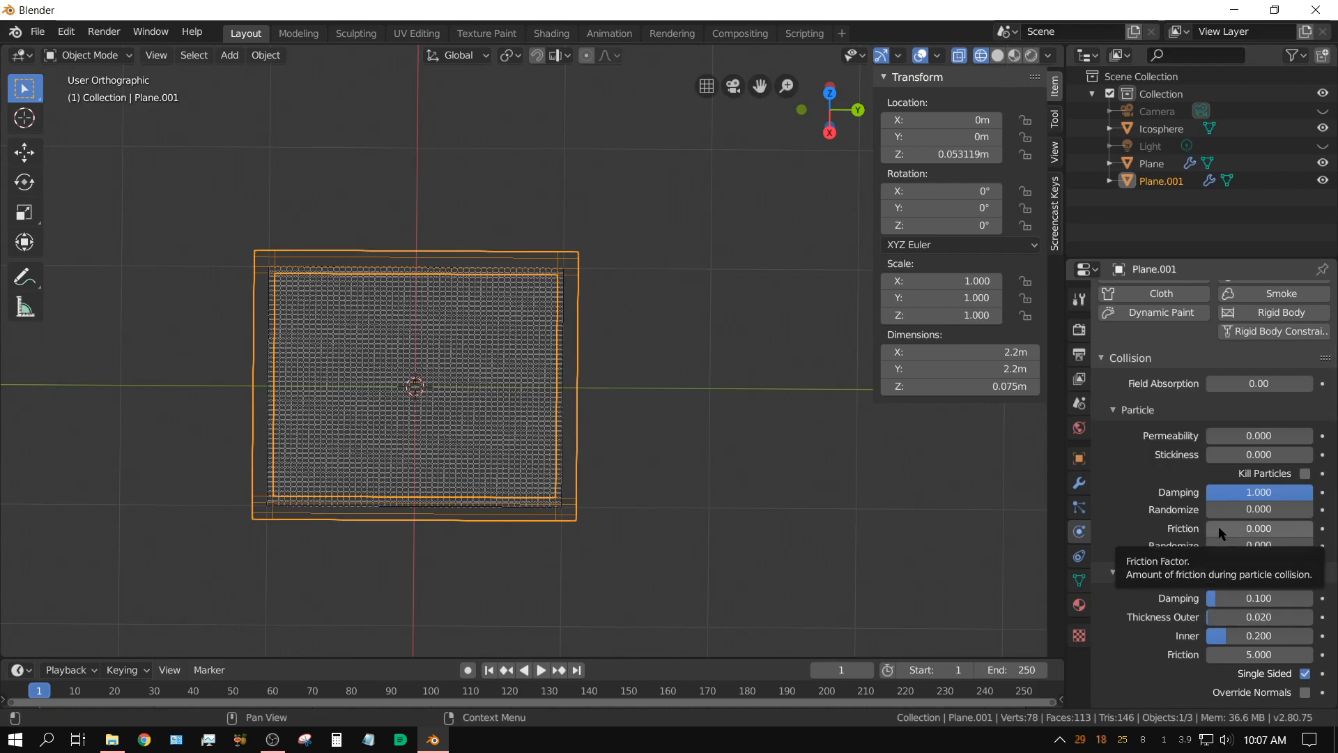
left_click_drag(1218, 526, 1312, 528)
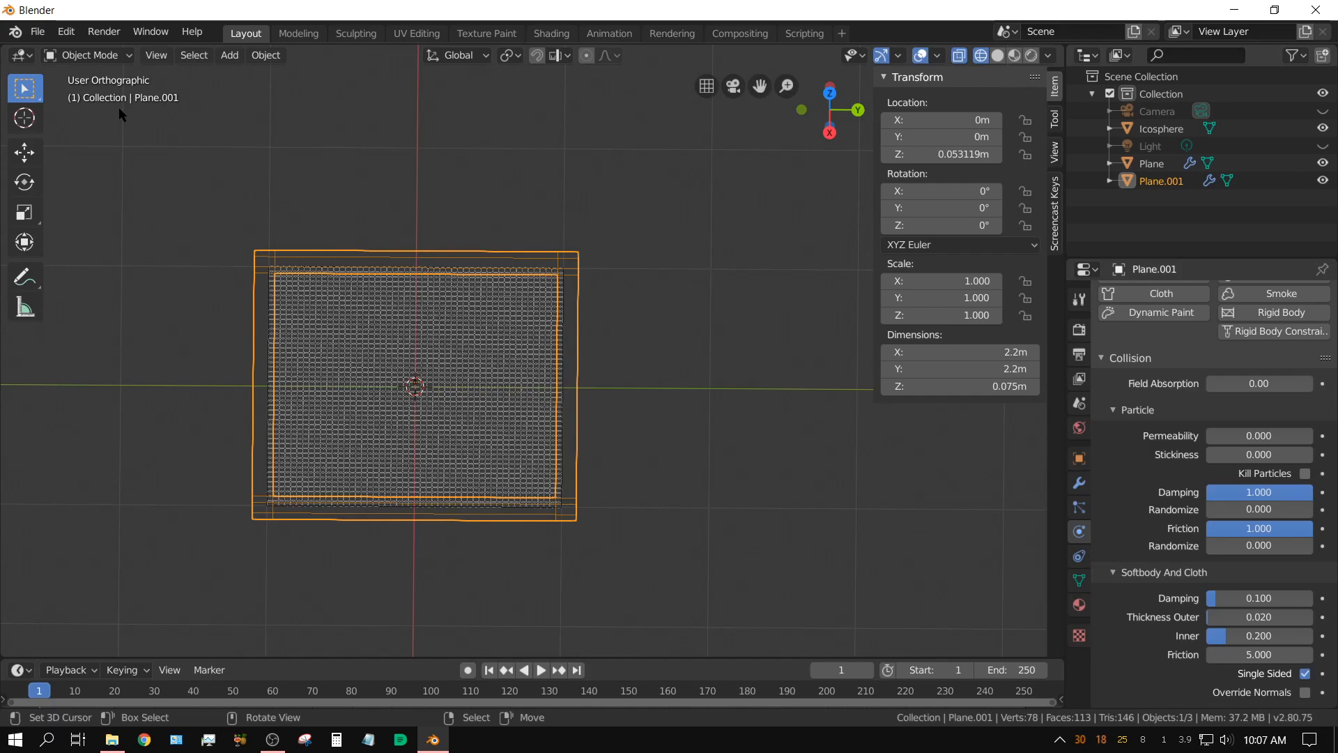
Step: Save the project over molecular.blend in the F:\Blender Projects & Data\Tutorial folder
left_click(41, 32)
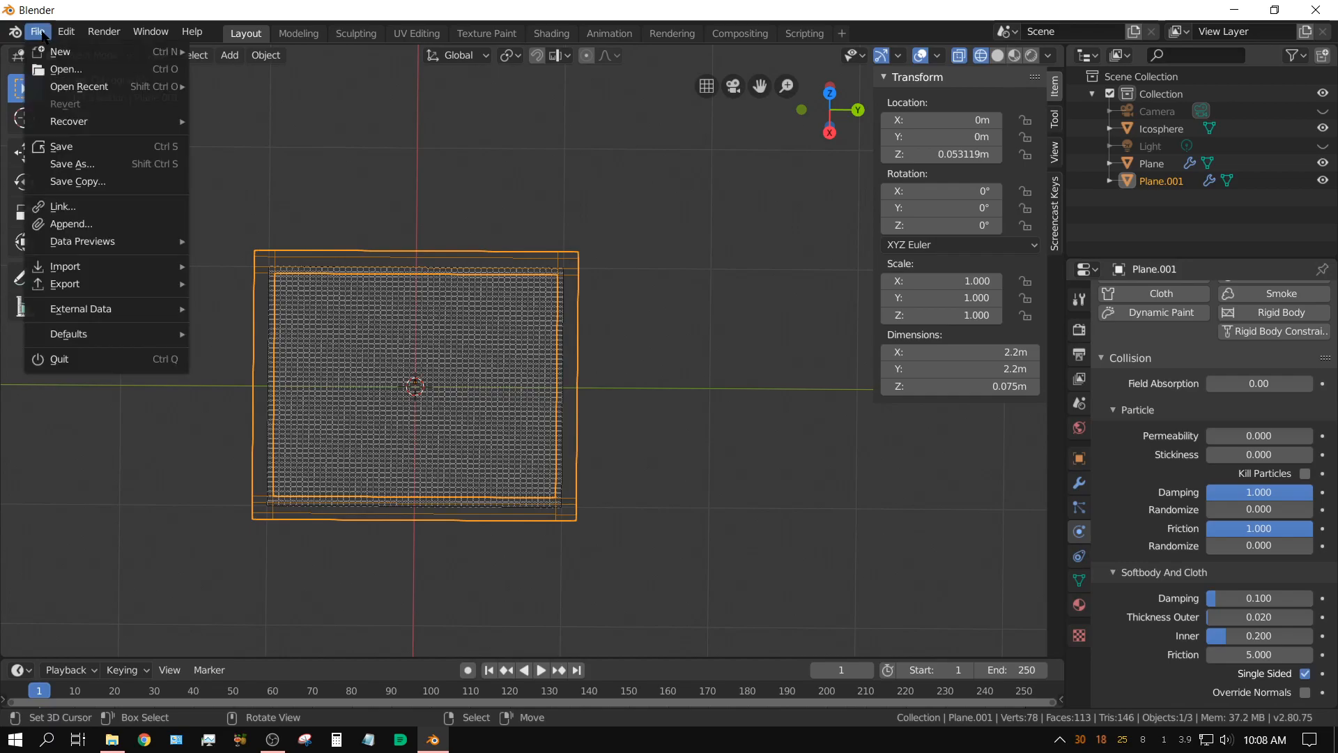
left_click(73, 144)
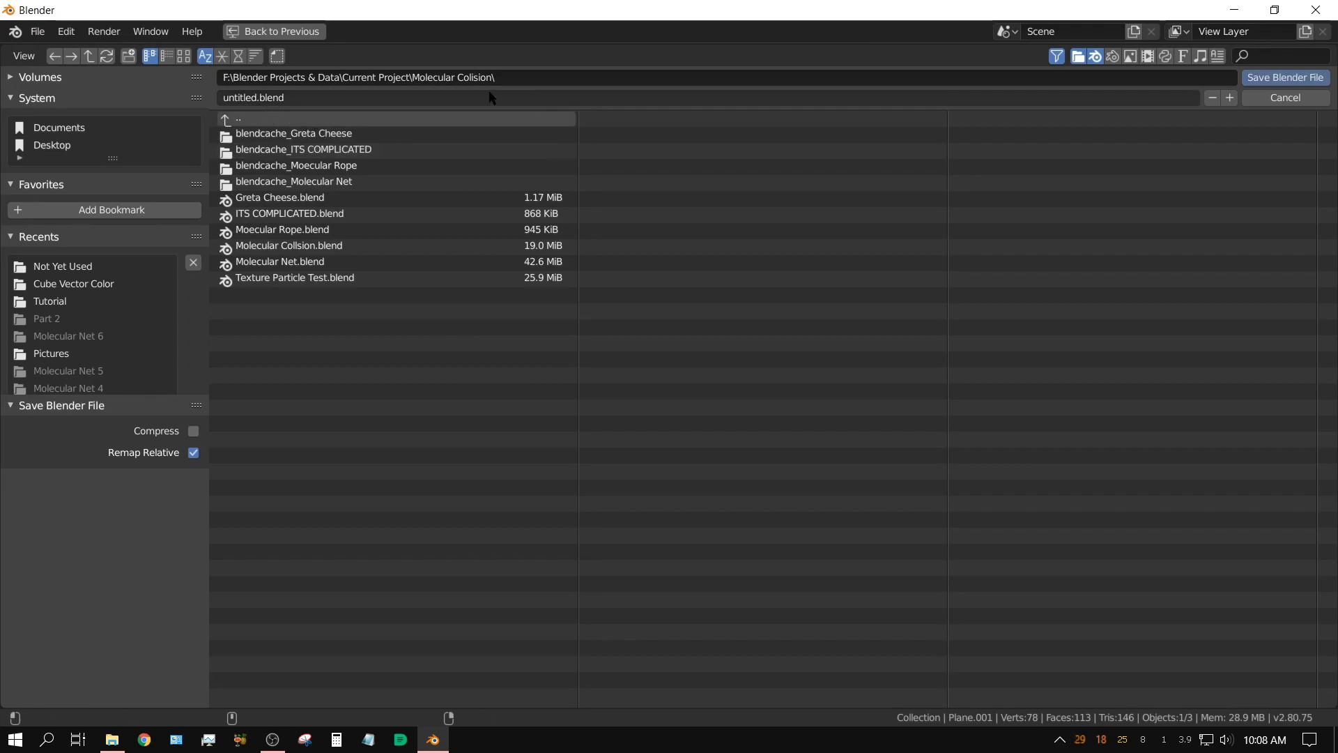
left_click(17, 78)
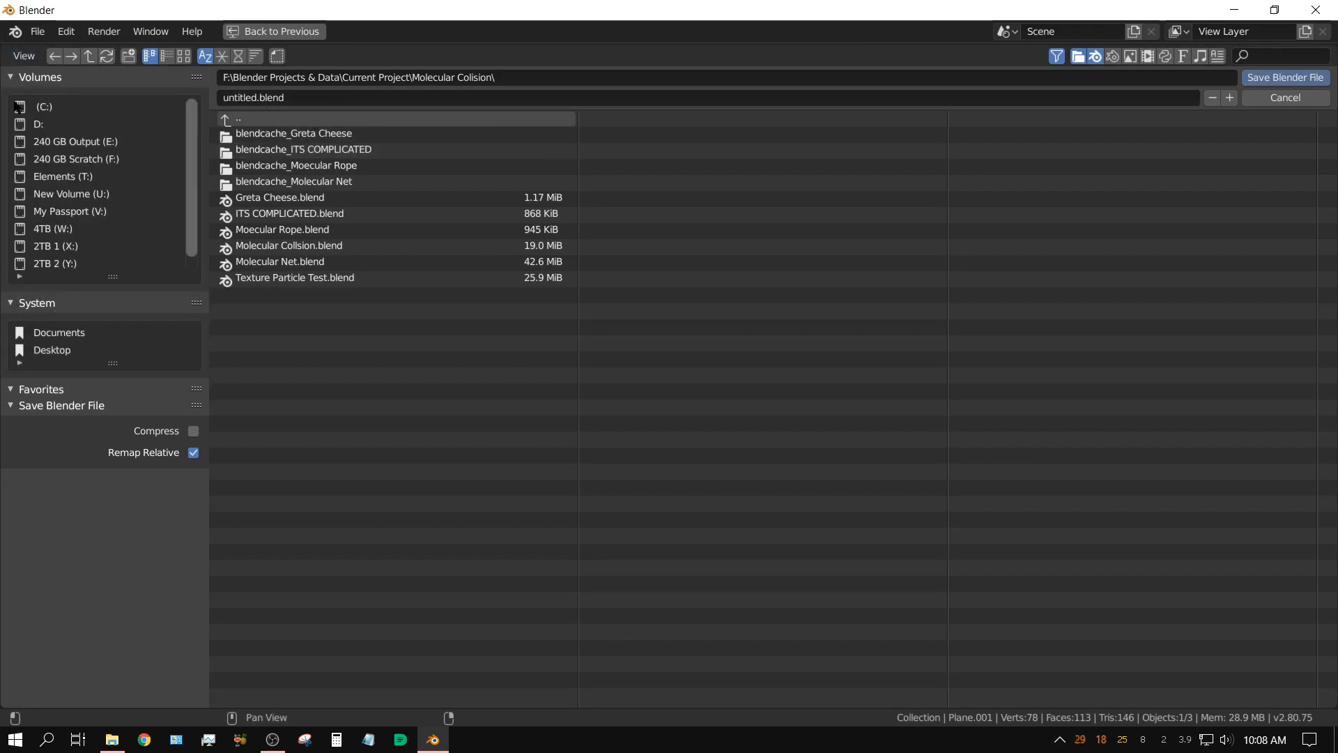
left_click(87, 161)
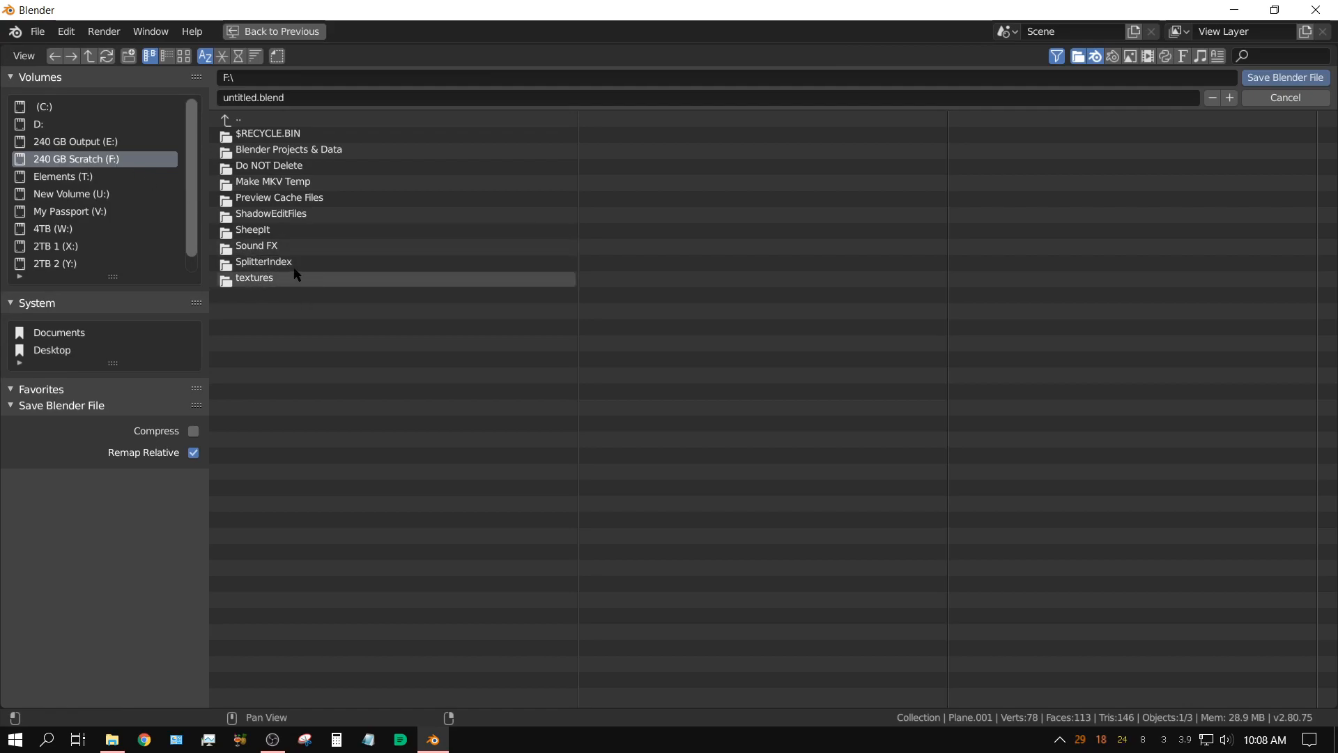
left_click(296, 150)
left_click(251, 245)
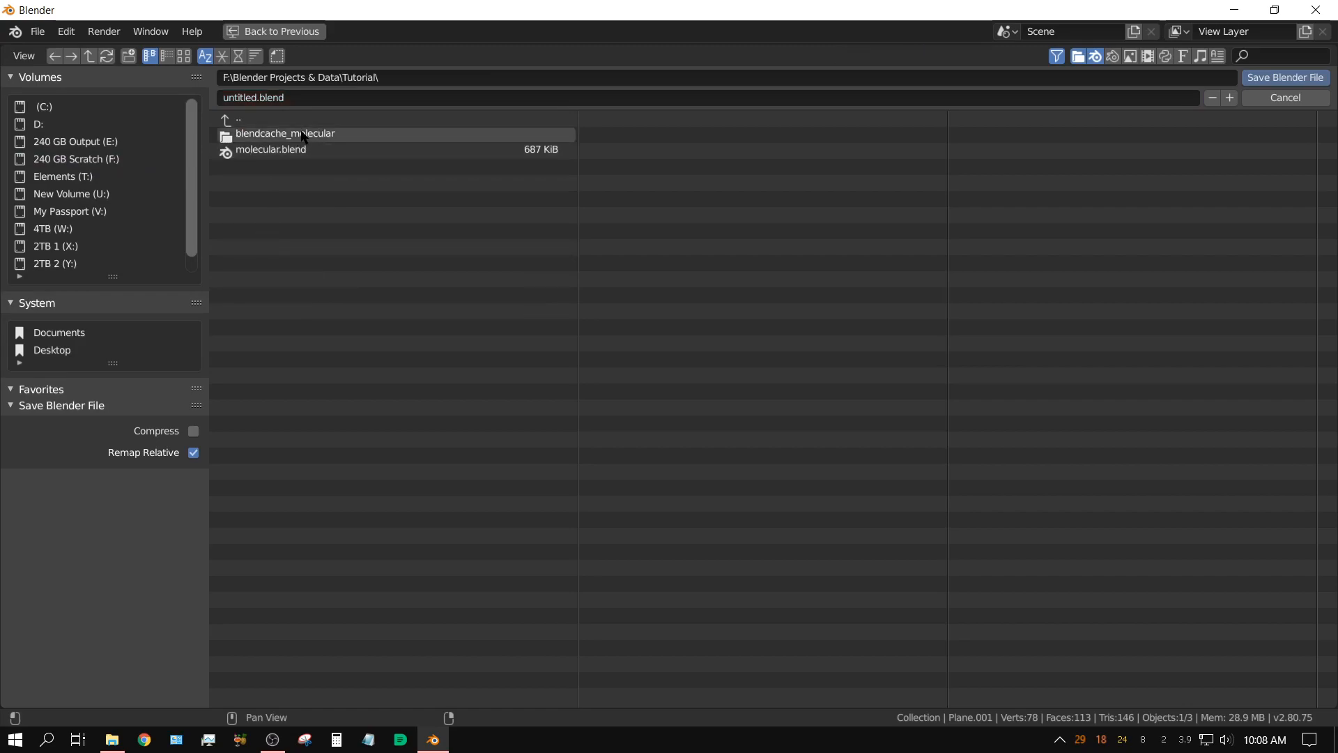
left_click(282, 151)
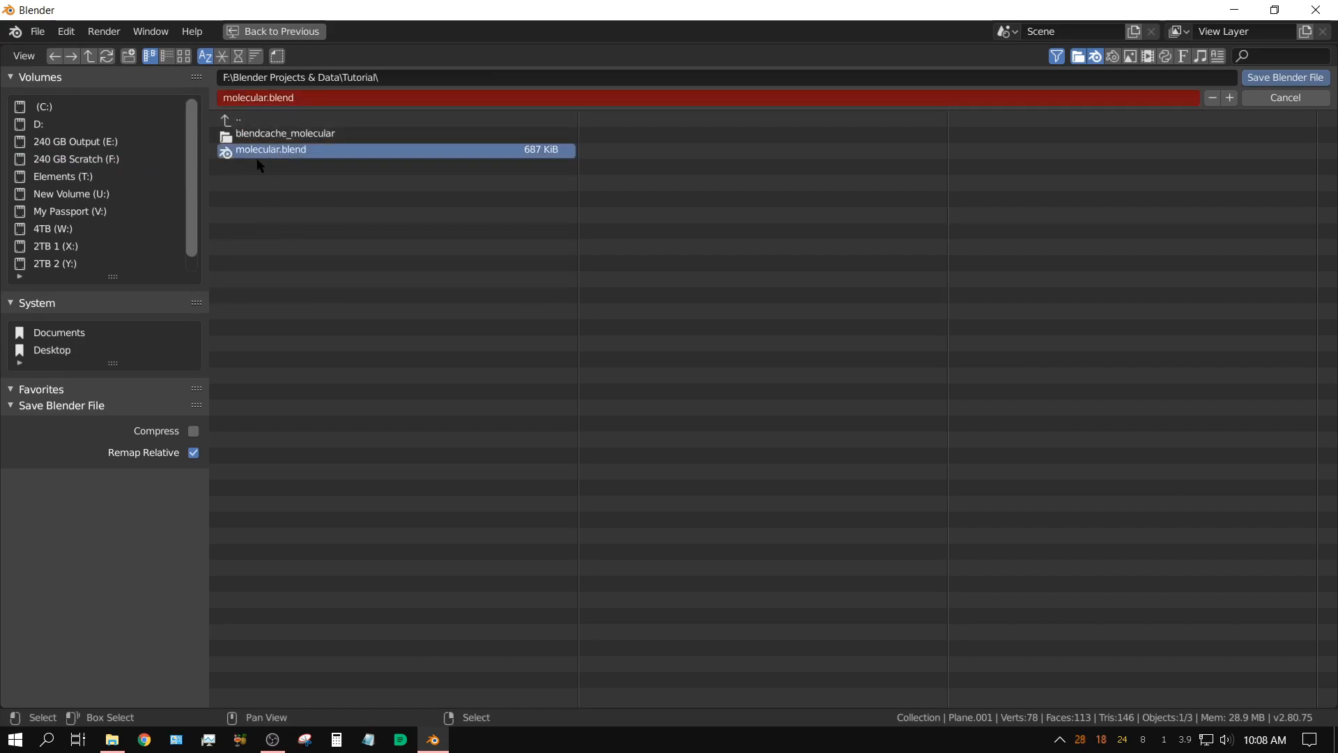
left_click(1276, 78)
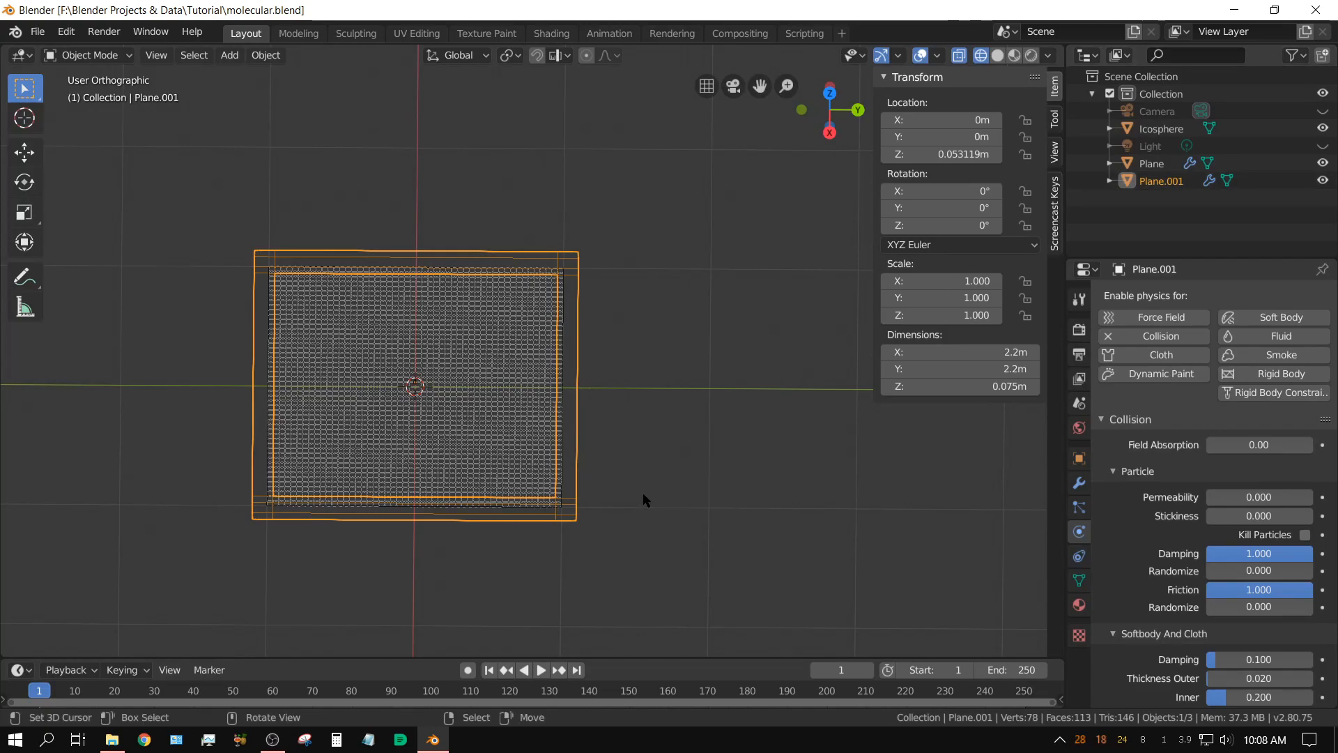
Step: Rename the particle plane object as Emitter
left_click(1156, 166)
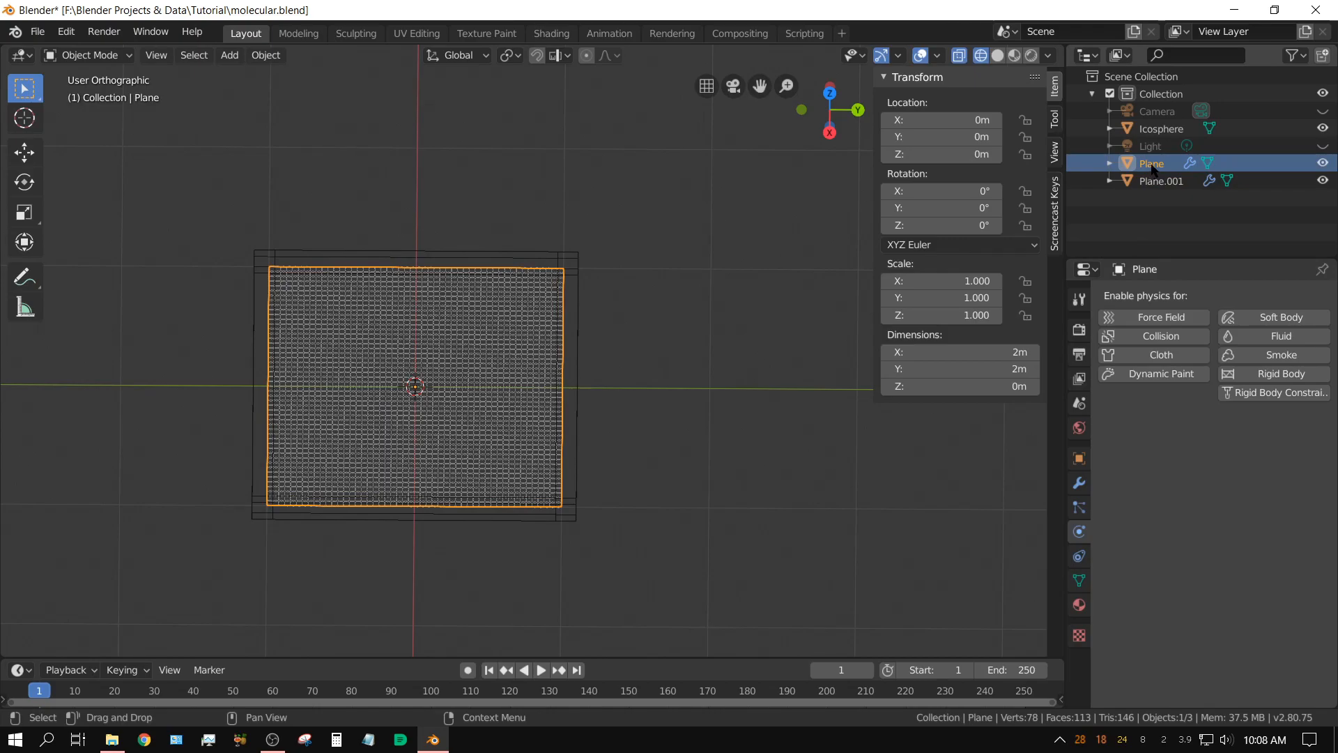
double_click(1151, 164)
type("E")
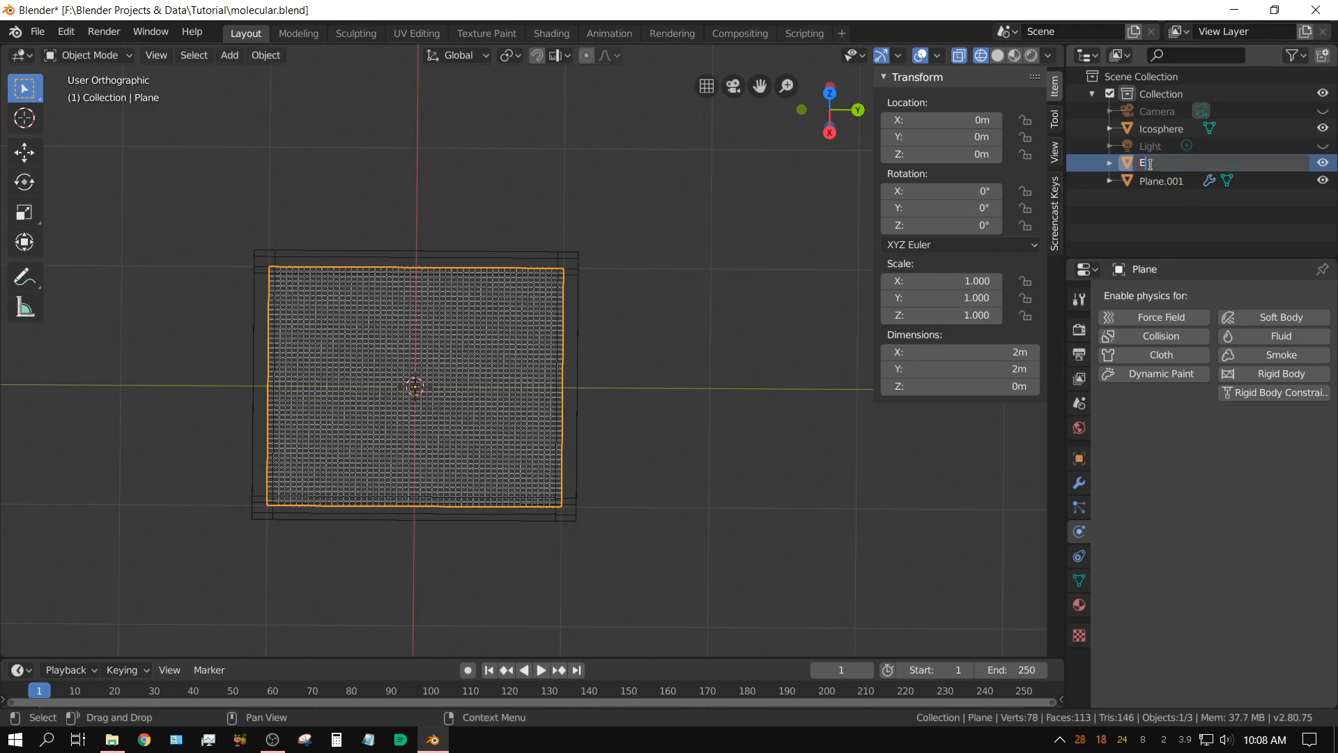
type("mitter")
key("Return")
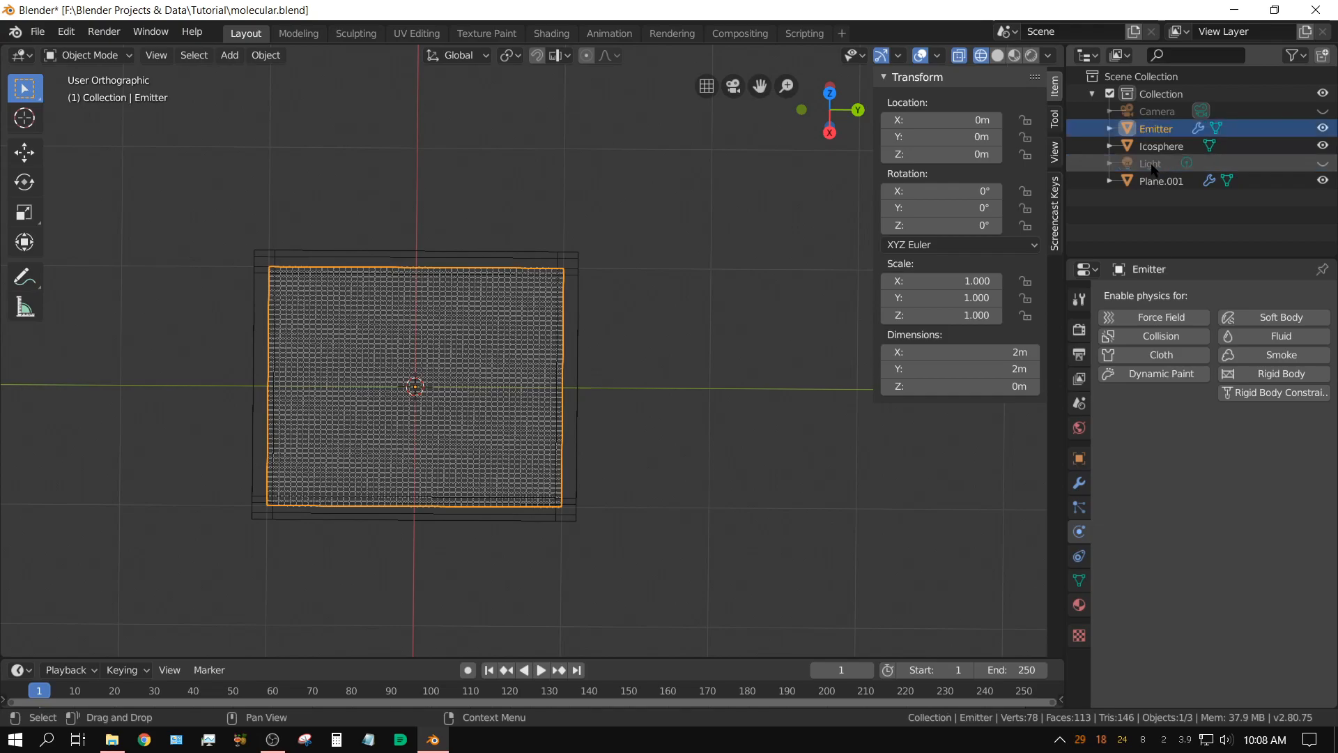
Step: Rename the Plane.001 object as Frame
left_click(1153, 183)
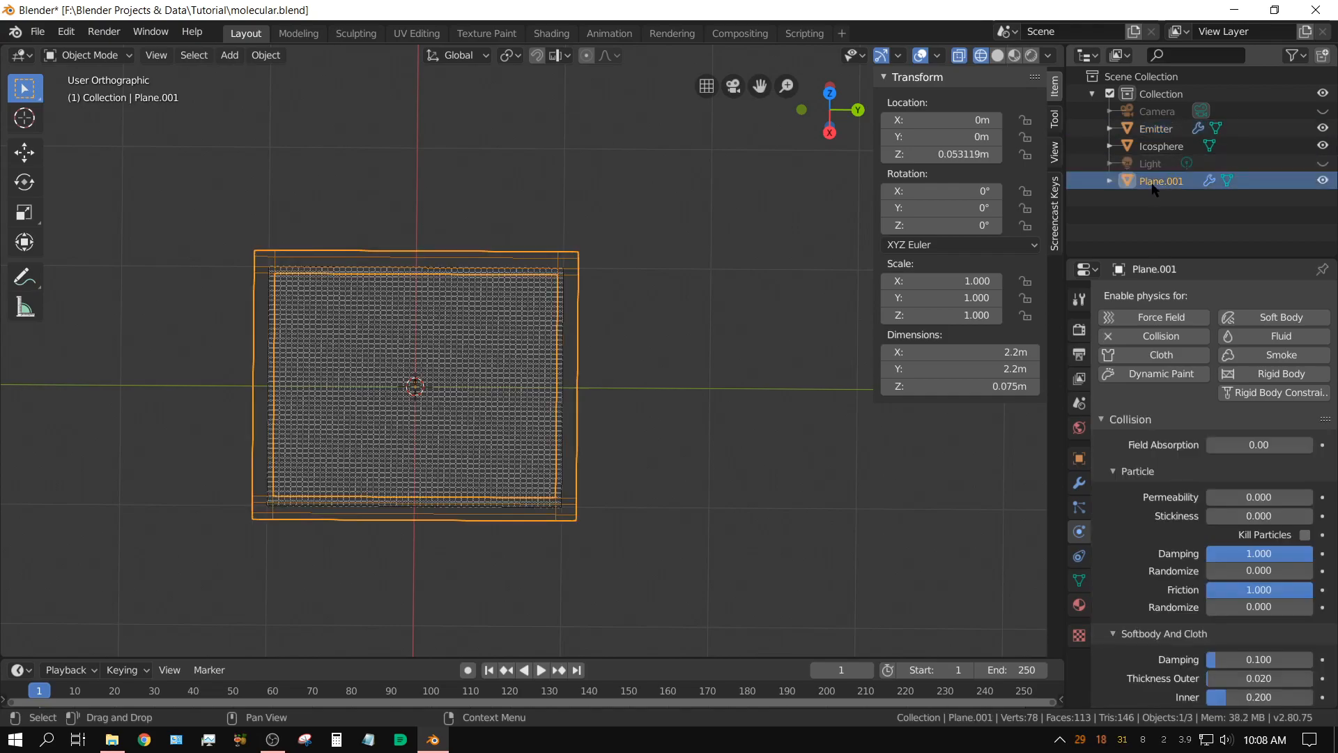
double_click(1153, 182)
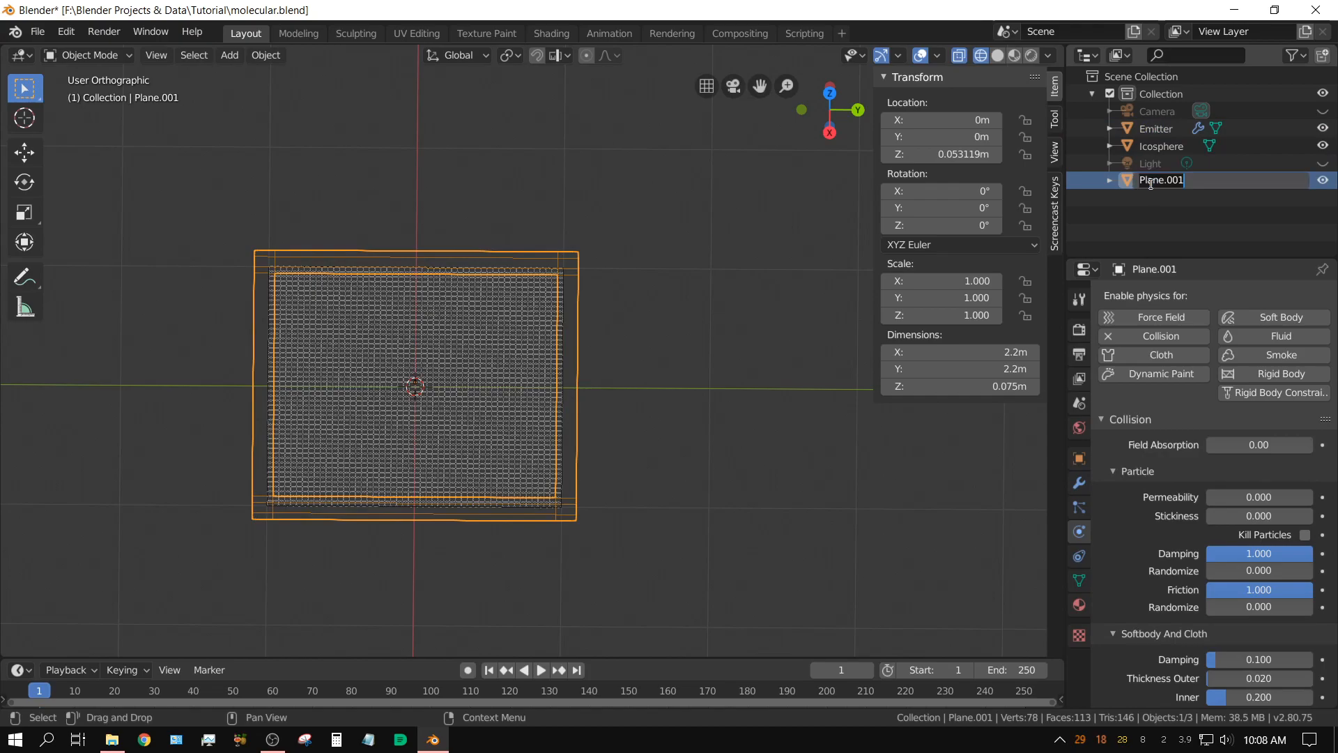
type("Frame")
key("Return")
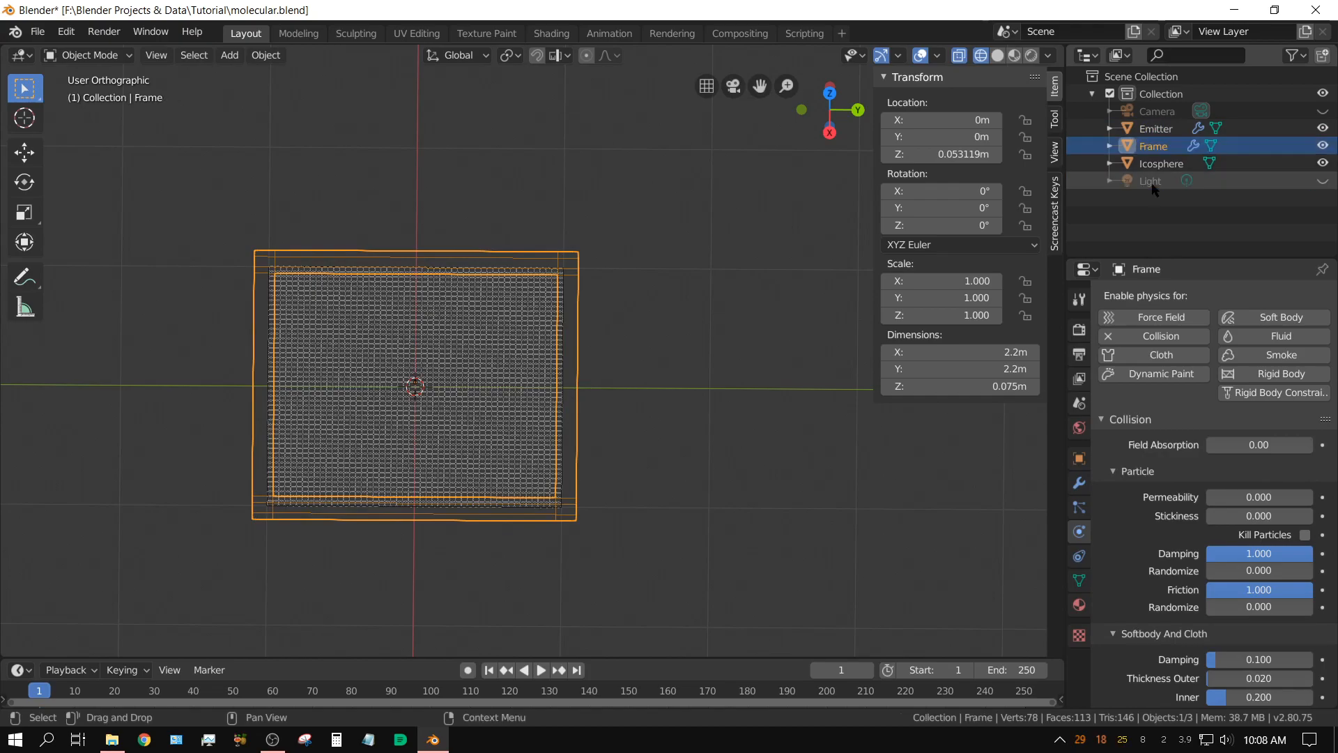
Step: Turn off Show Emitter for both render and viewport display in the Emitter's particle settings
left_click(1155, 128)
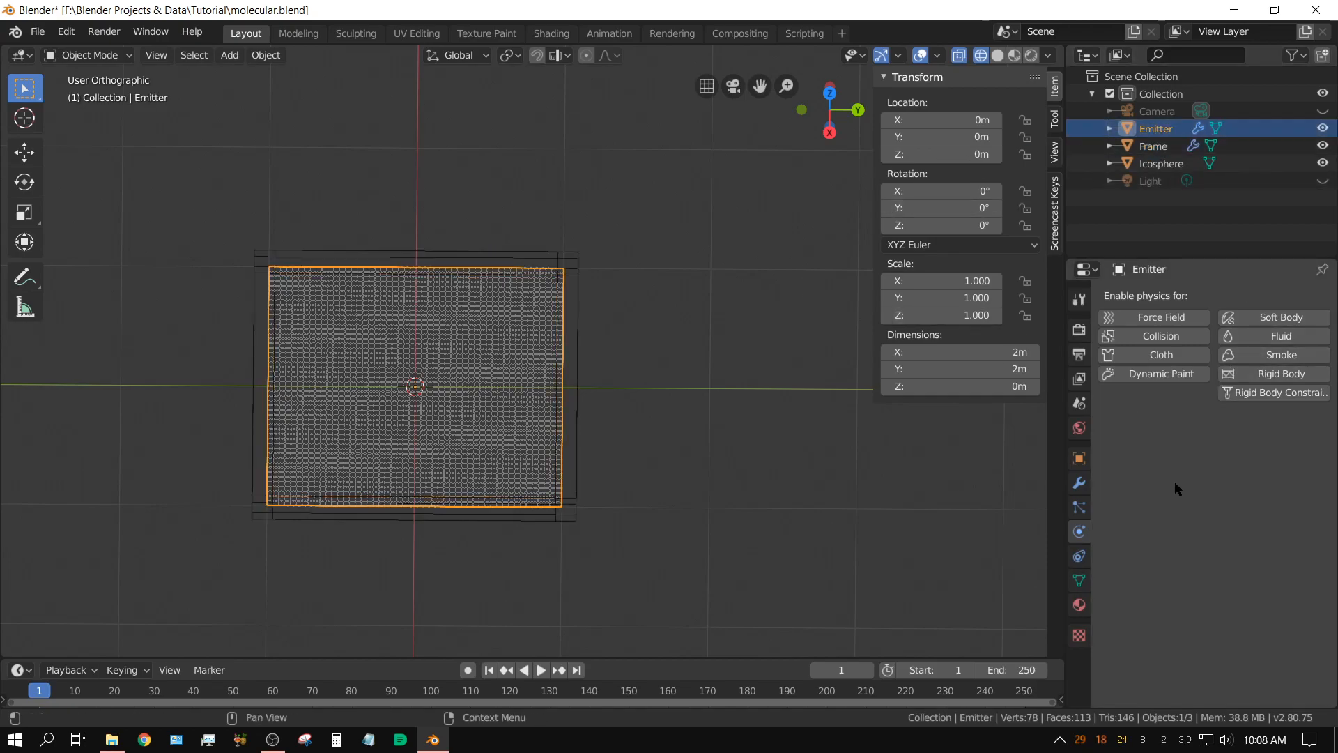
left_click(1079, 507)
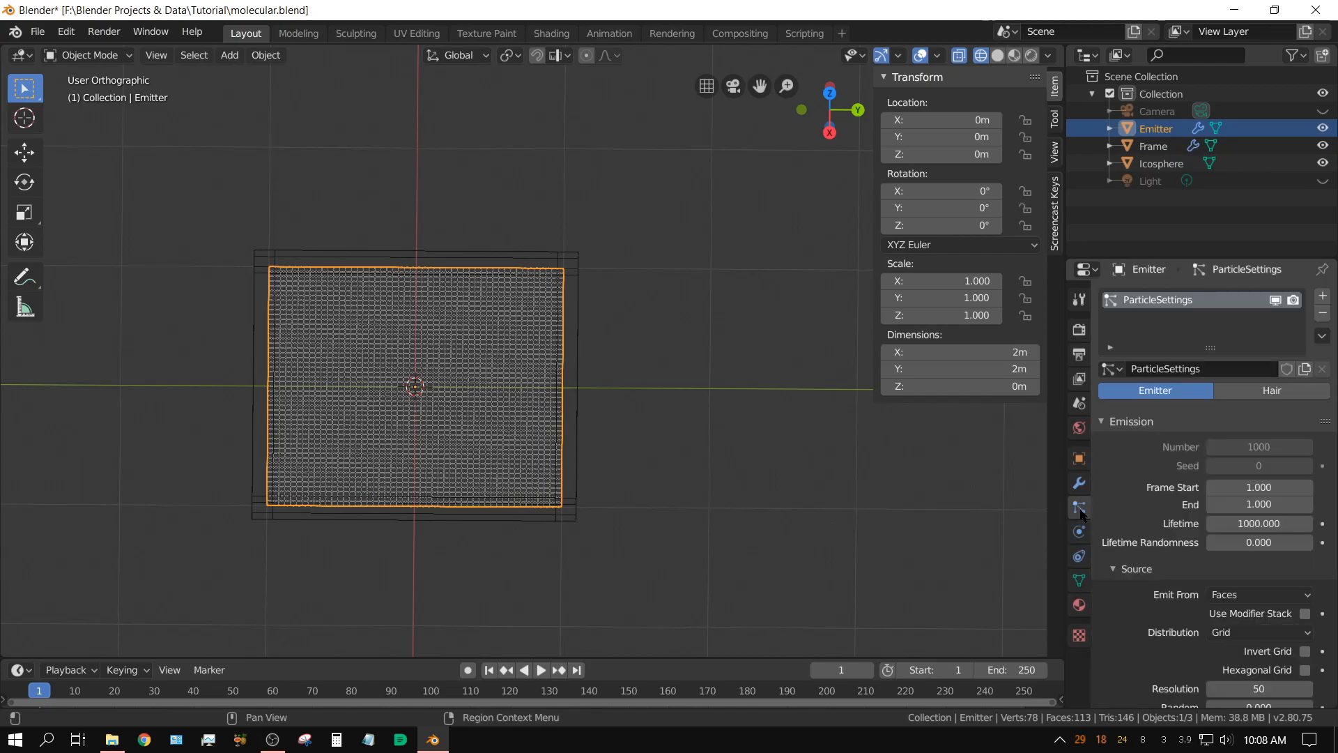
scroll(1193, 630, "down", 15)
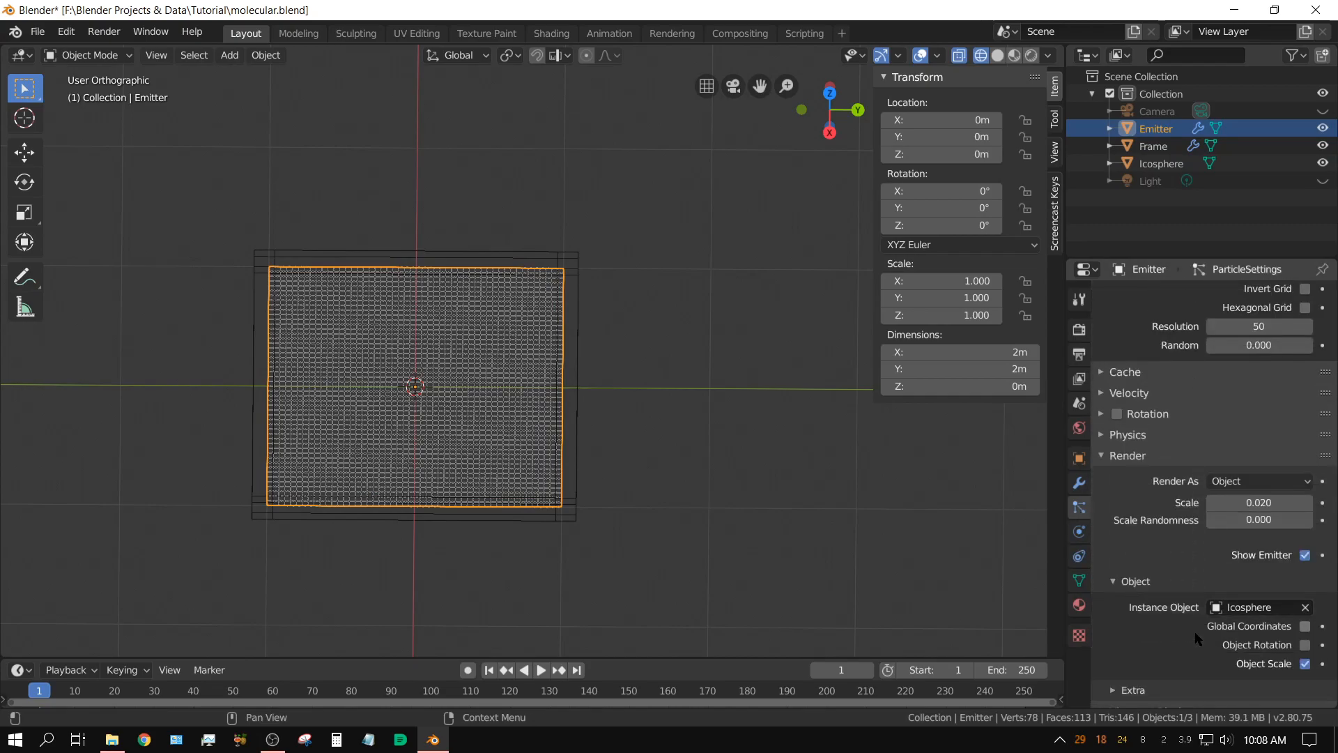
scroll(1194, 631, "down", 10)
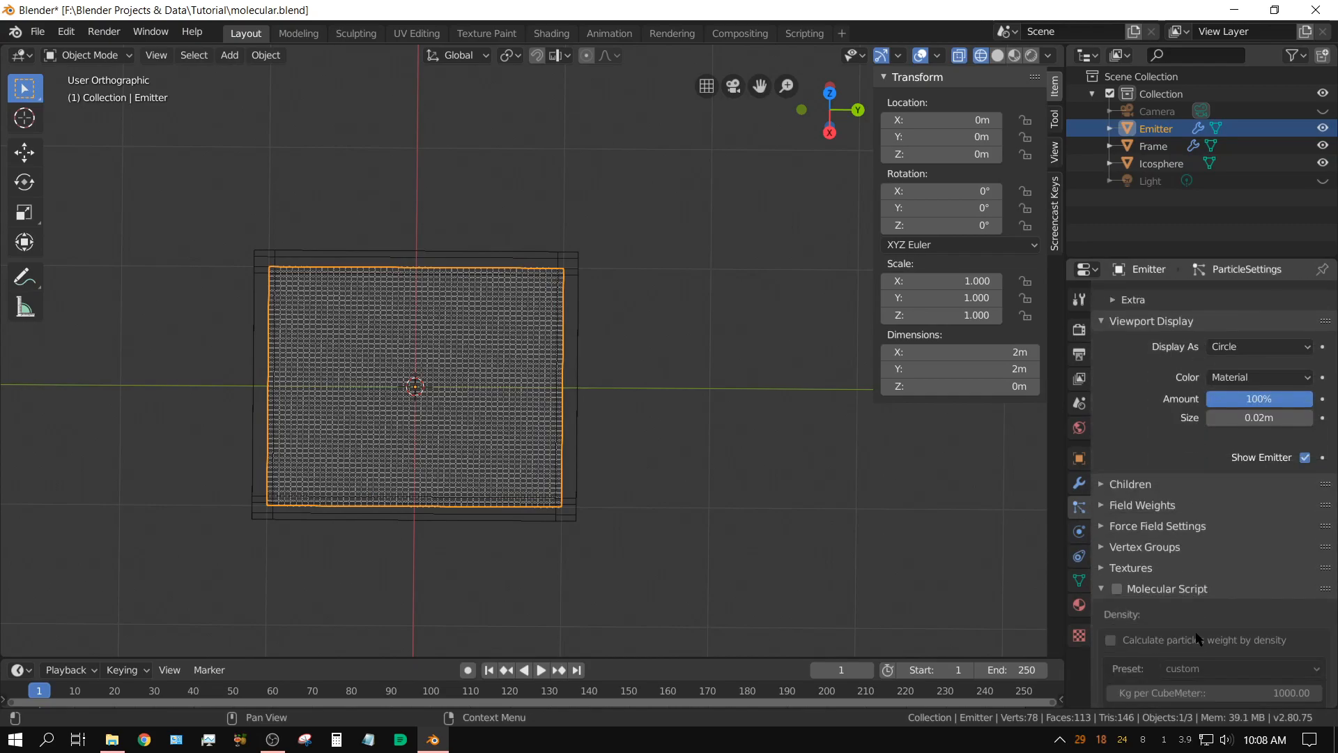
scroll(1198, 643, "down", 2)
scroll(1199, 643, "down", 4)
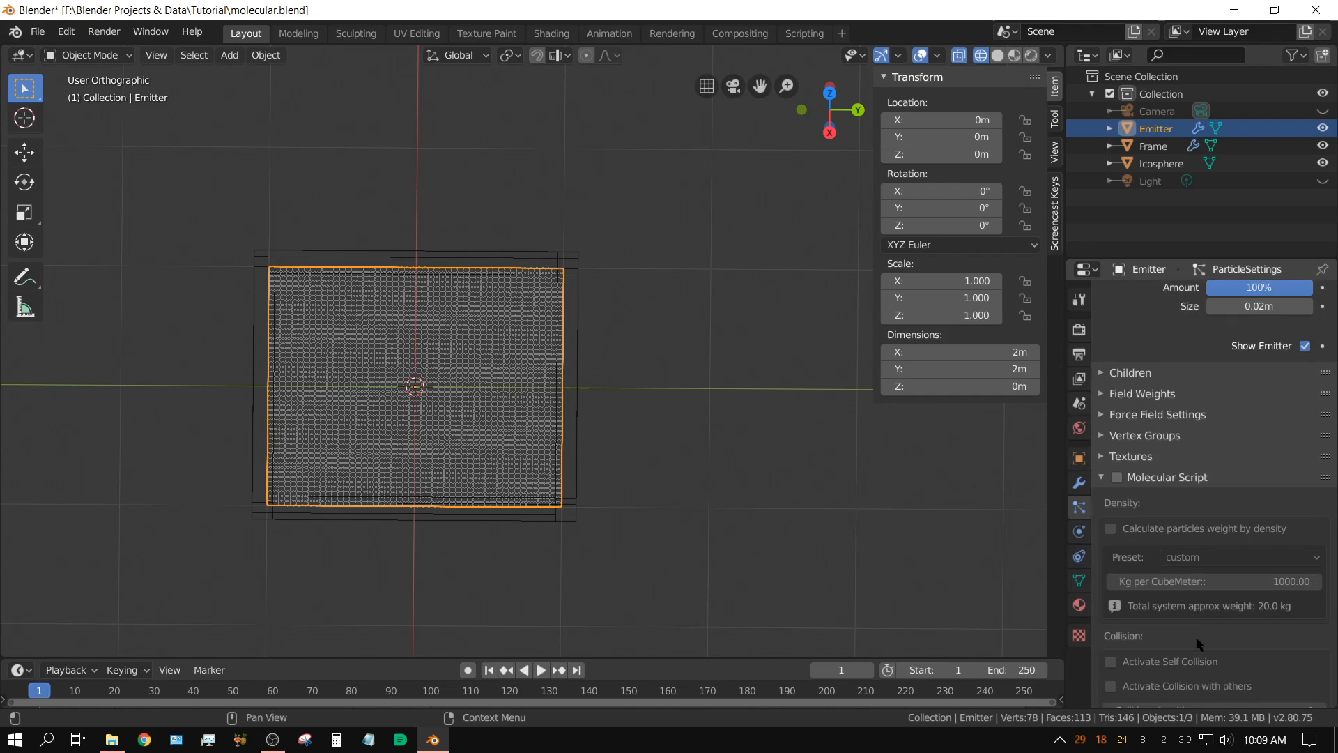
scroll(1197, 558, "up", 13)
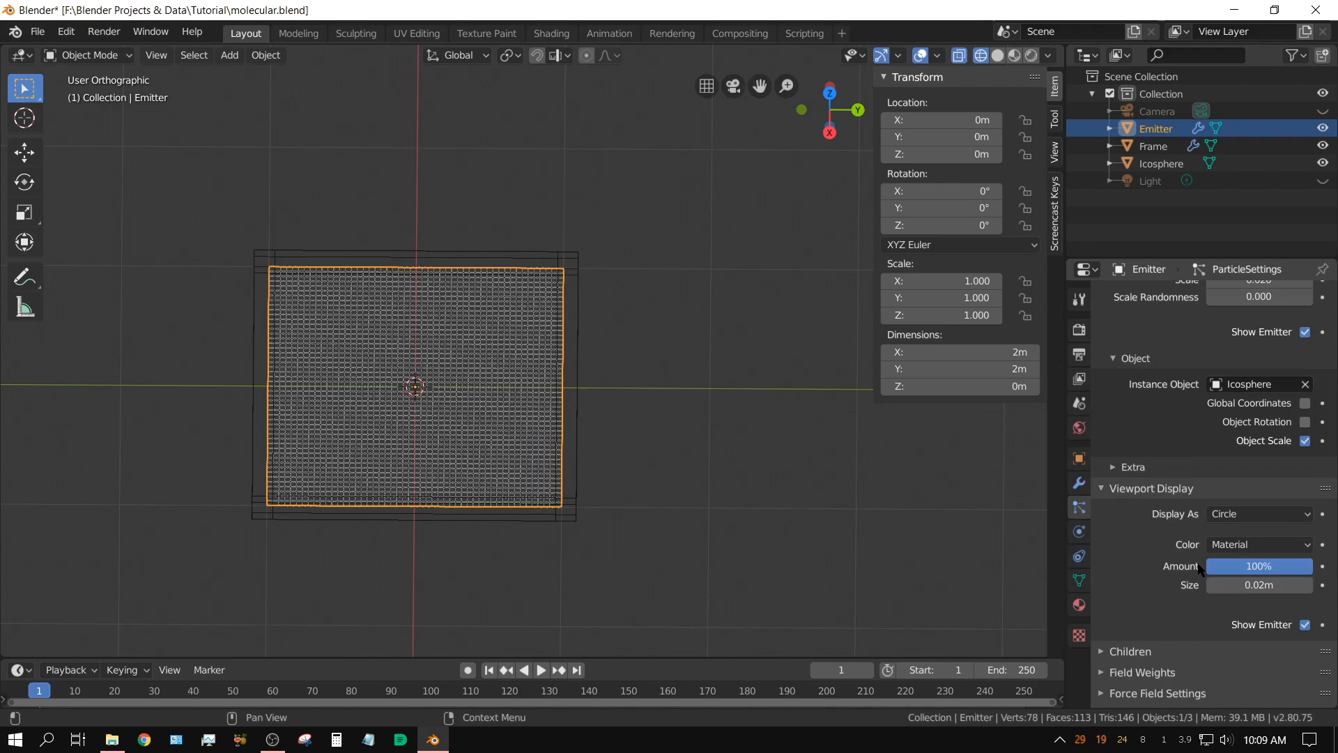
scroll(1198, 568, "up", 5)
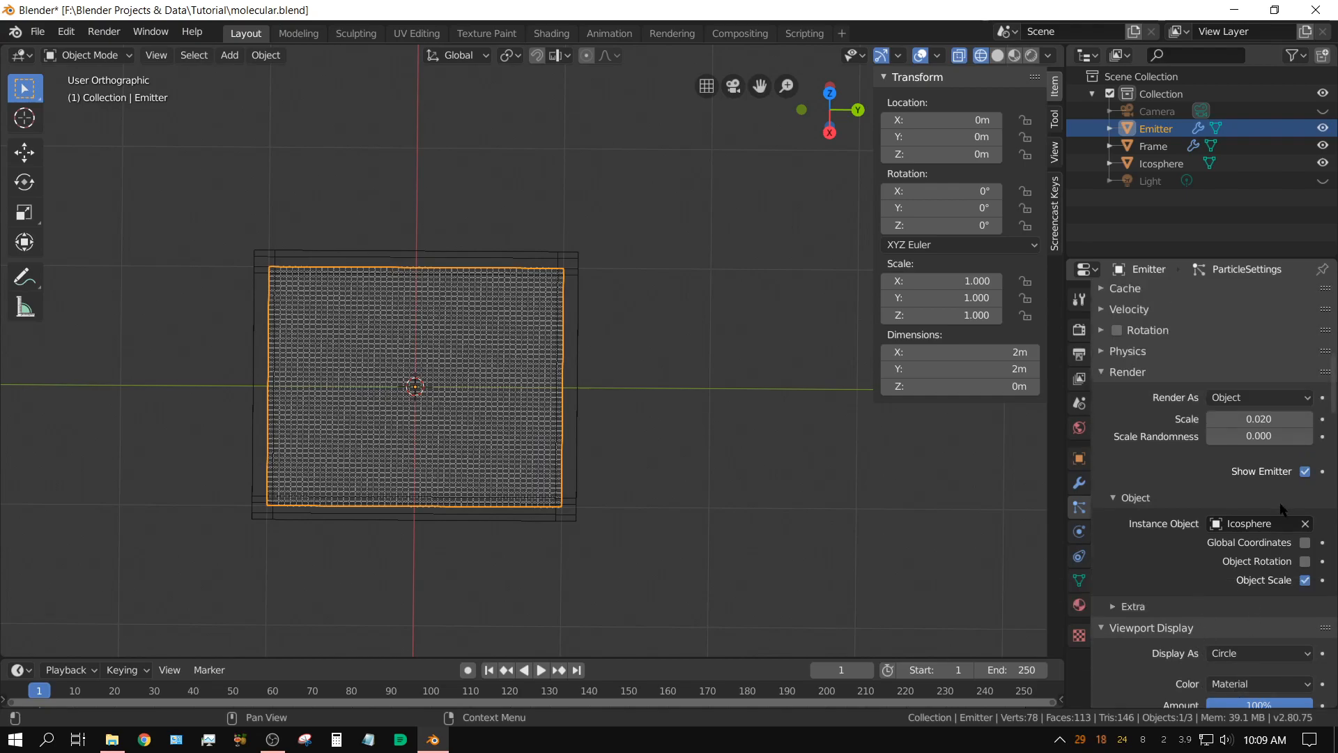
left_click(1305, 471)
scroll(1275, 629, "down", 5)
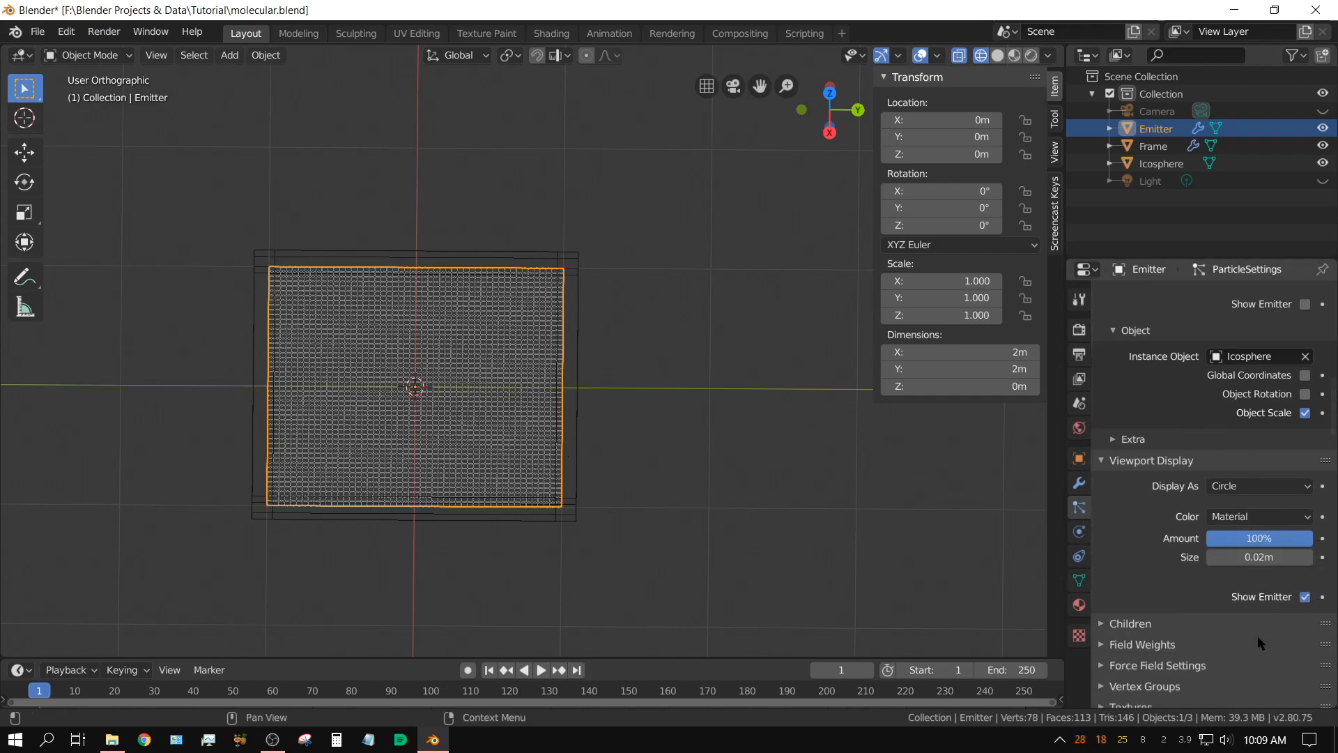
left_click(1306, 597)
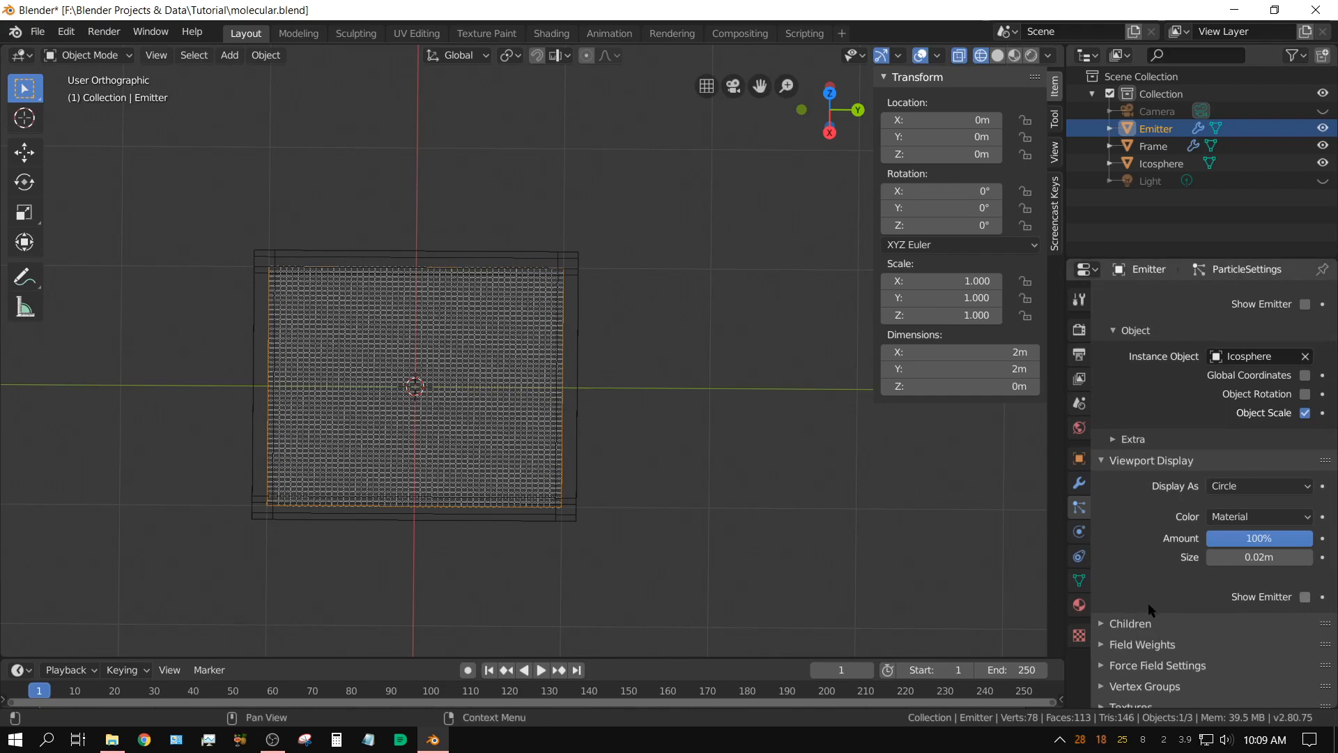
Step: Enable Size Deflect in the deflection settings of the Emitter's particle physics
scroll(1196, 591, "up", 8)
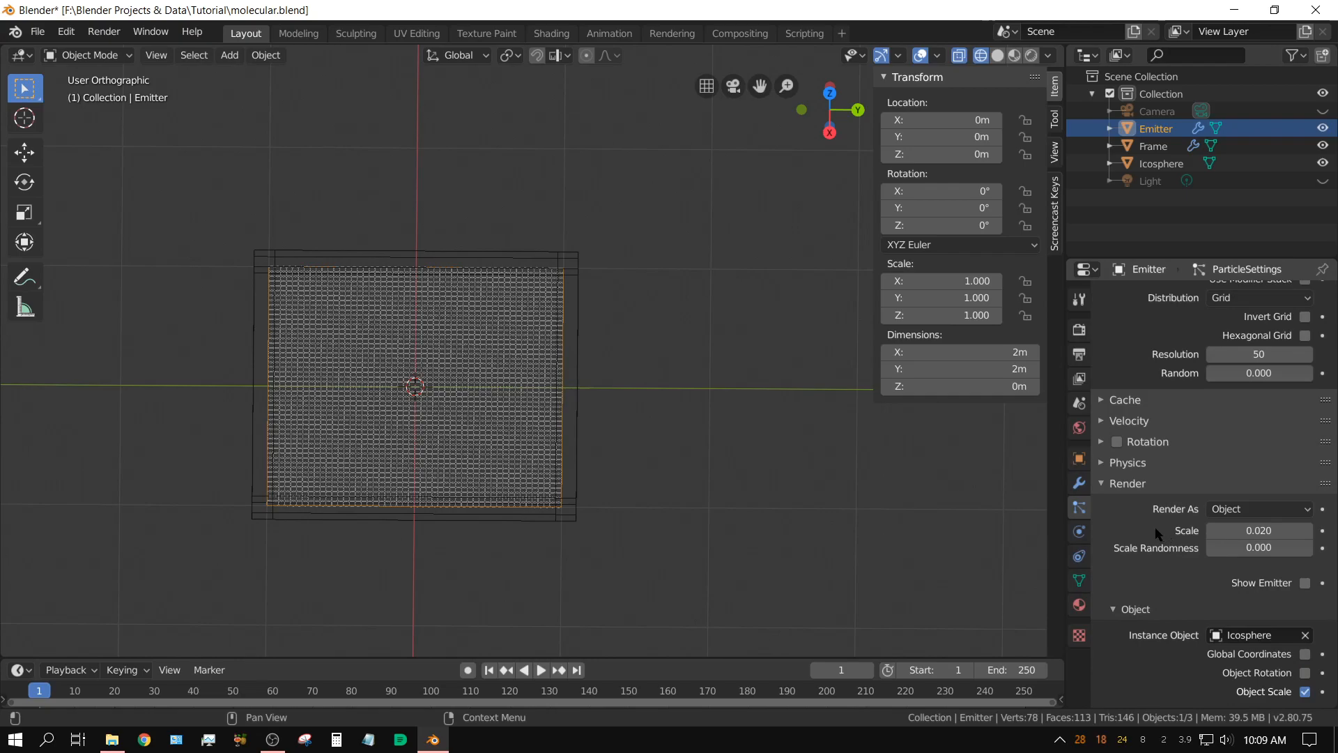
left_click(1097, 464)
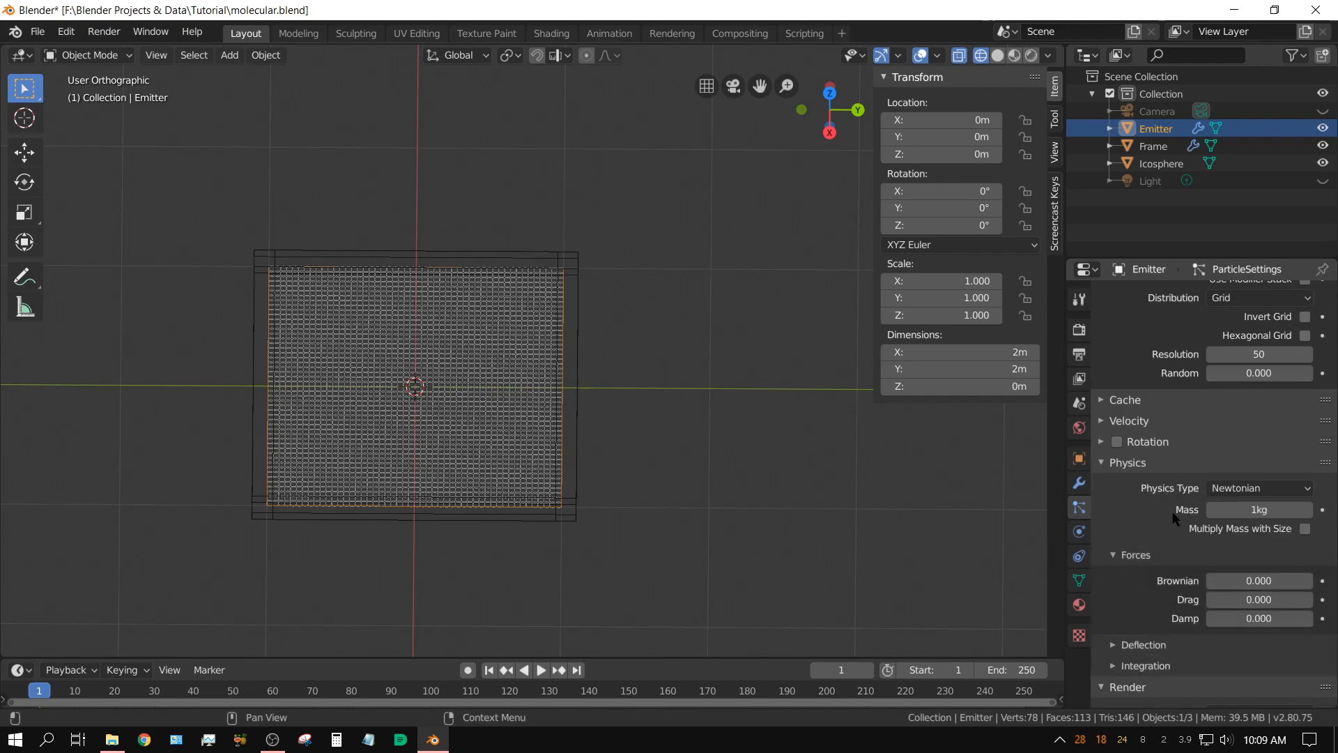
scroll(1167, 524, "down", 4)
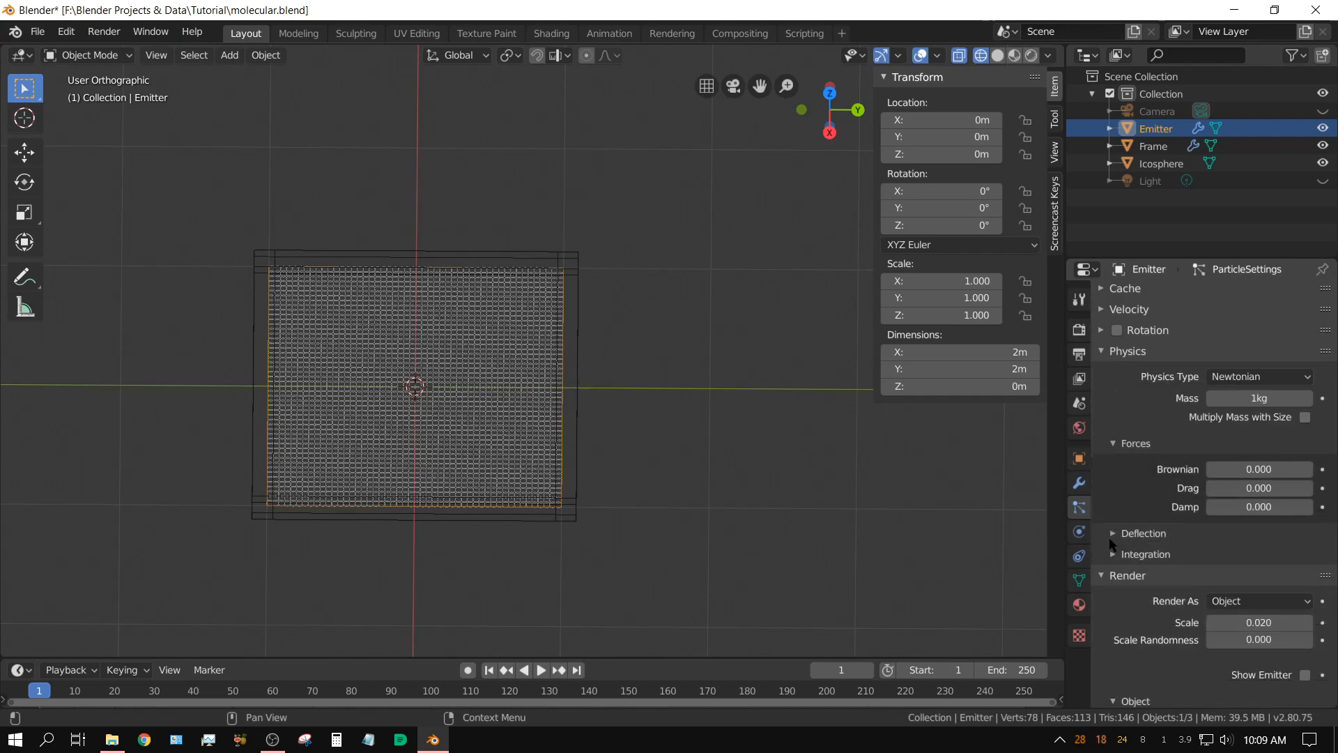
left_click(1112, 534)
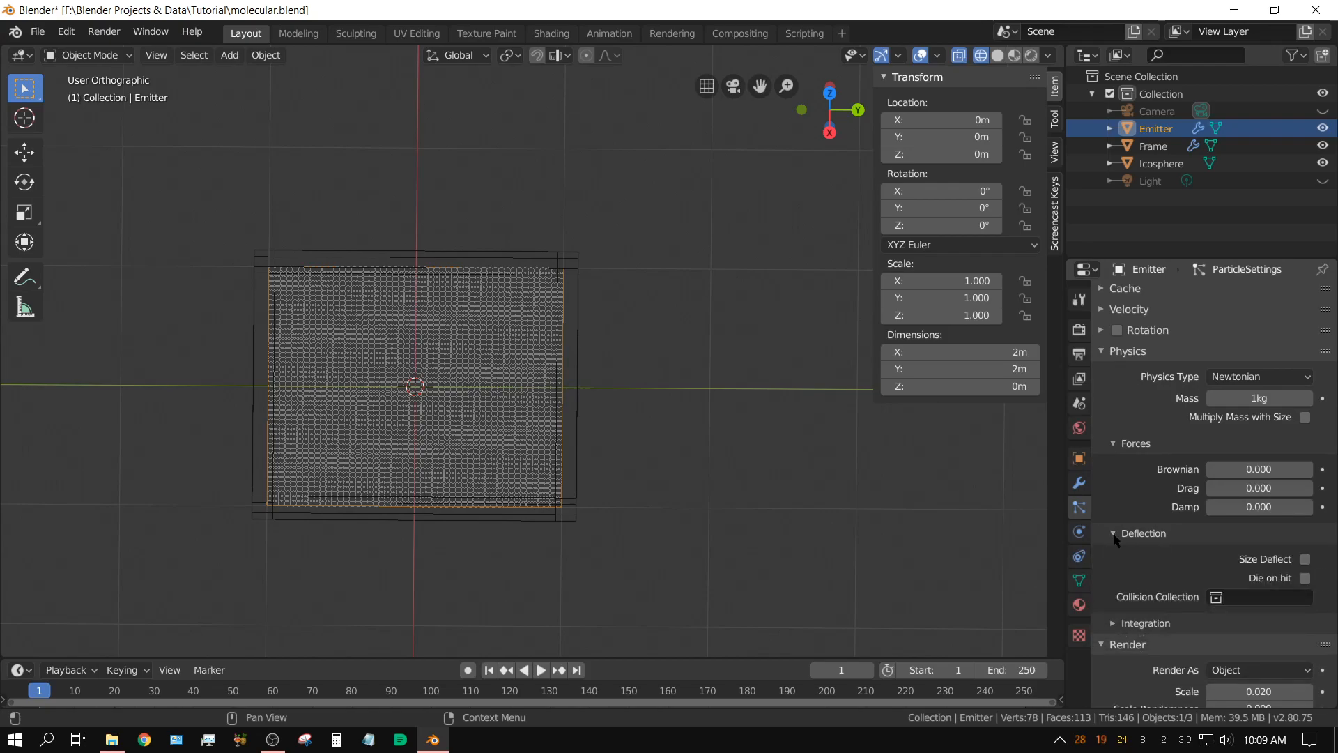
left_click(1305, 561)
Step: Enable Molecular Script on the Emitter's particles and activate both self collision and collision with others
scroll(1207, 580, "down", 9)
scroll(1208, 582, "down", 20)
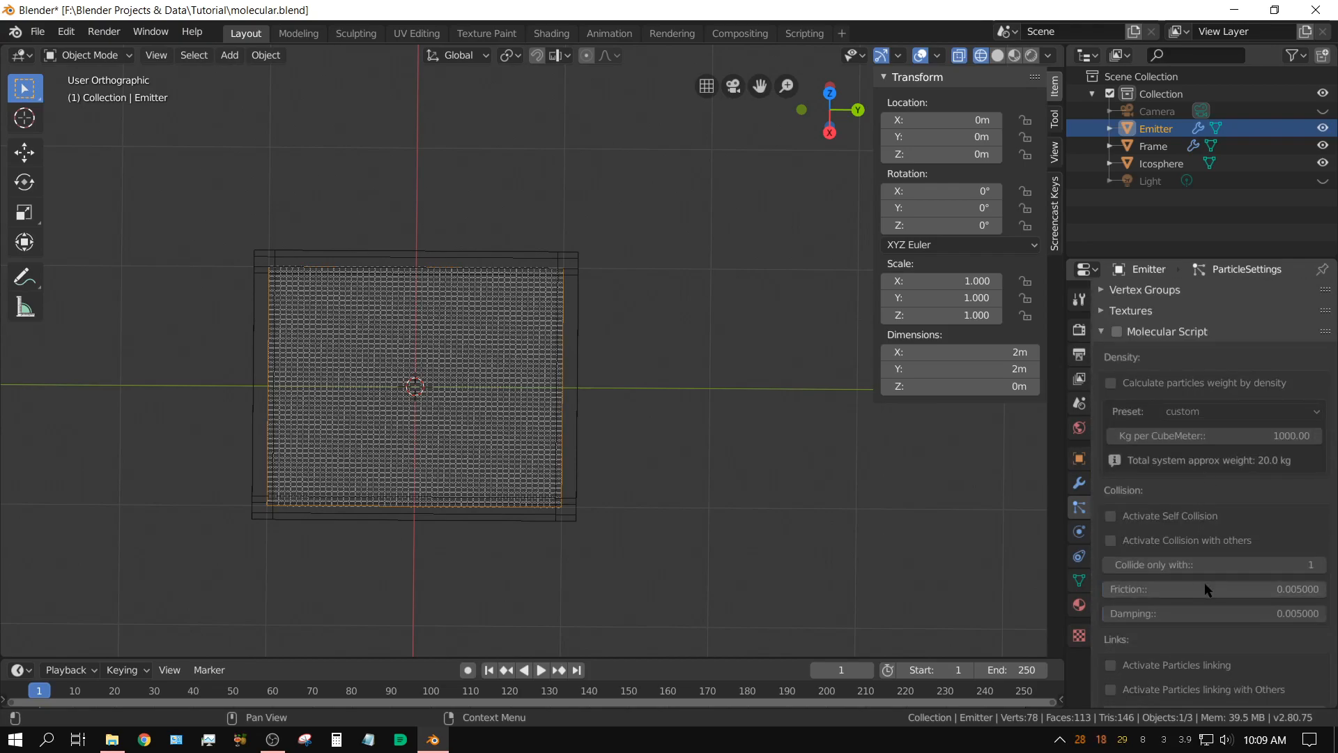
left_click(1117, 332)
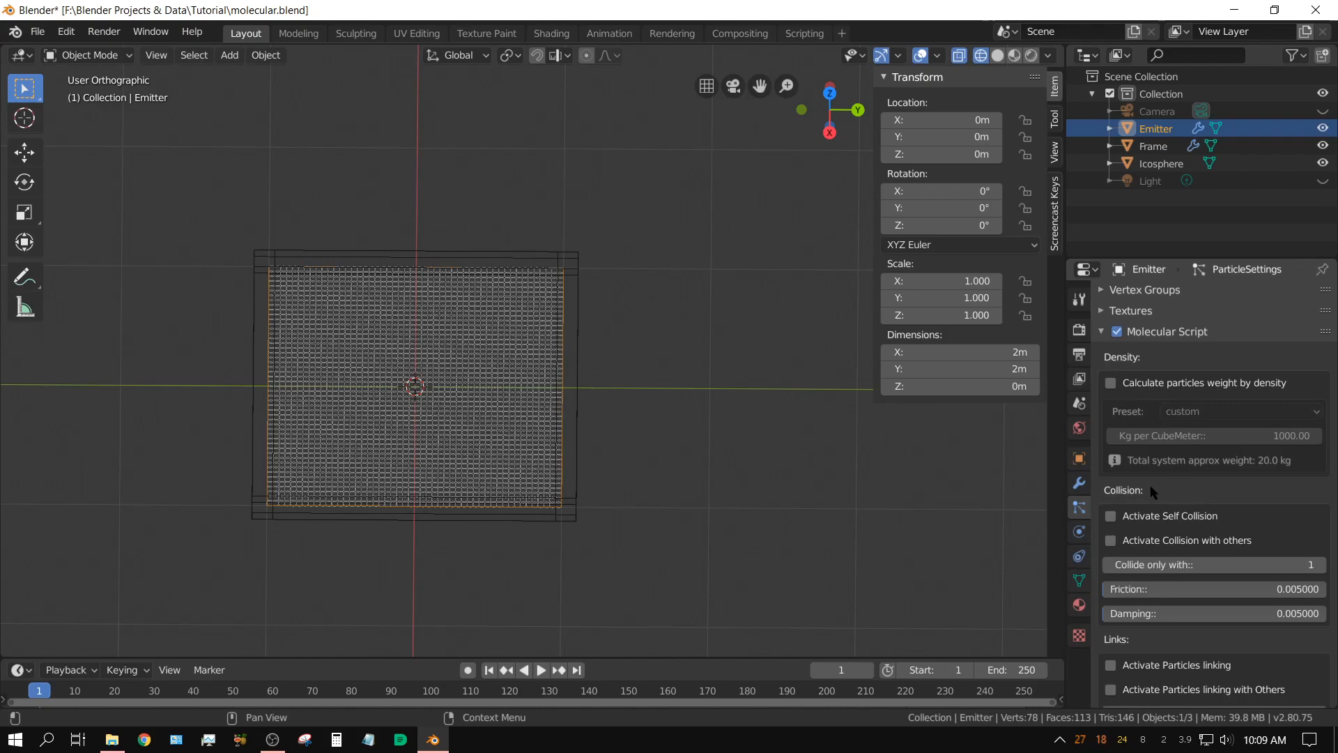
scroll(1155, 494, "down", 2)
left_click(1111, 461)
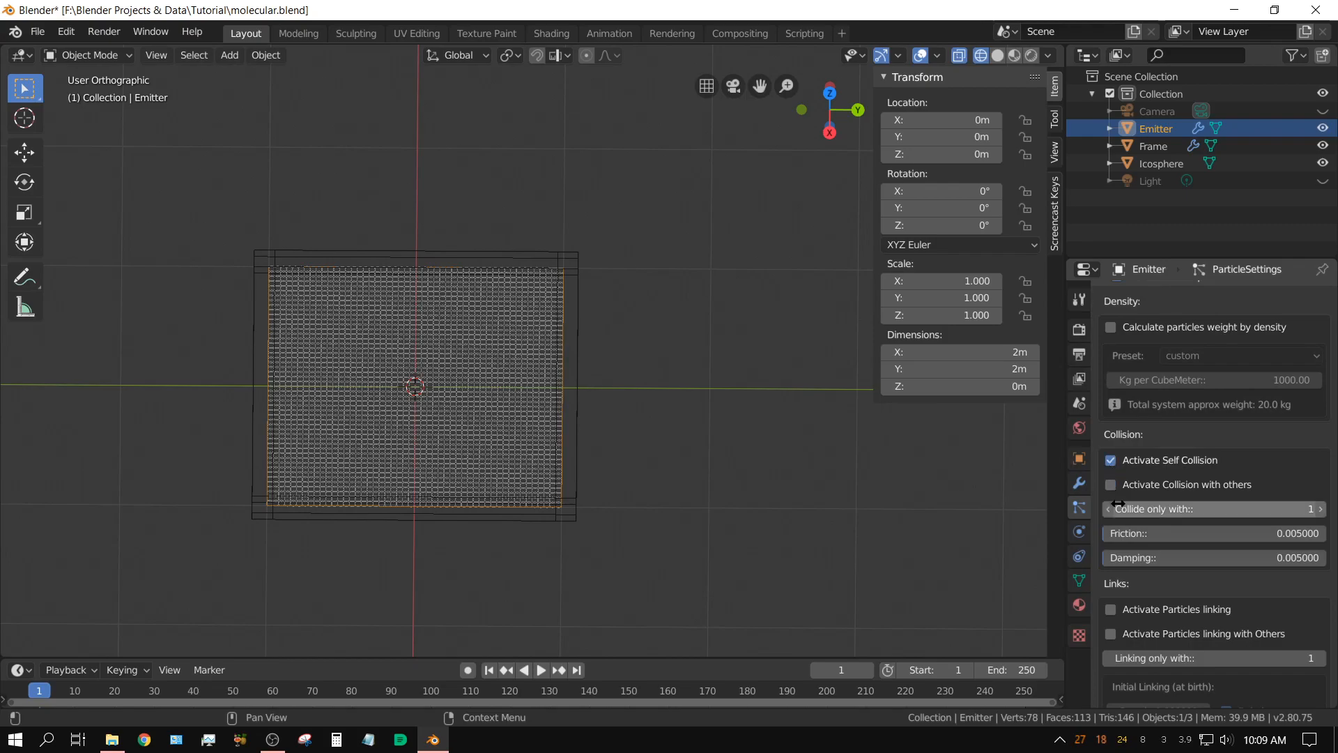
left_click(1112, 490)
Step: Activate particle linking in the Molecular Script's link settings
scroll(1202, 600, "down", 5)
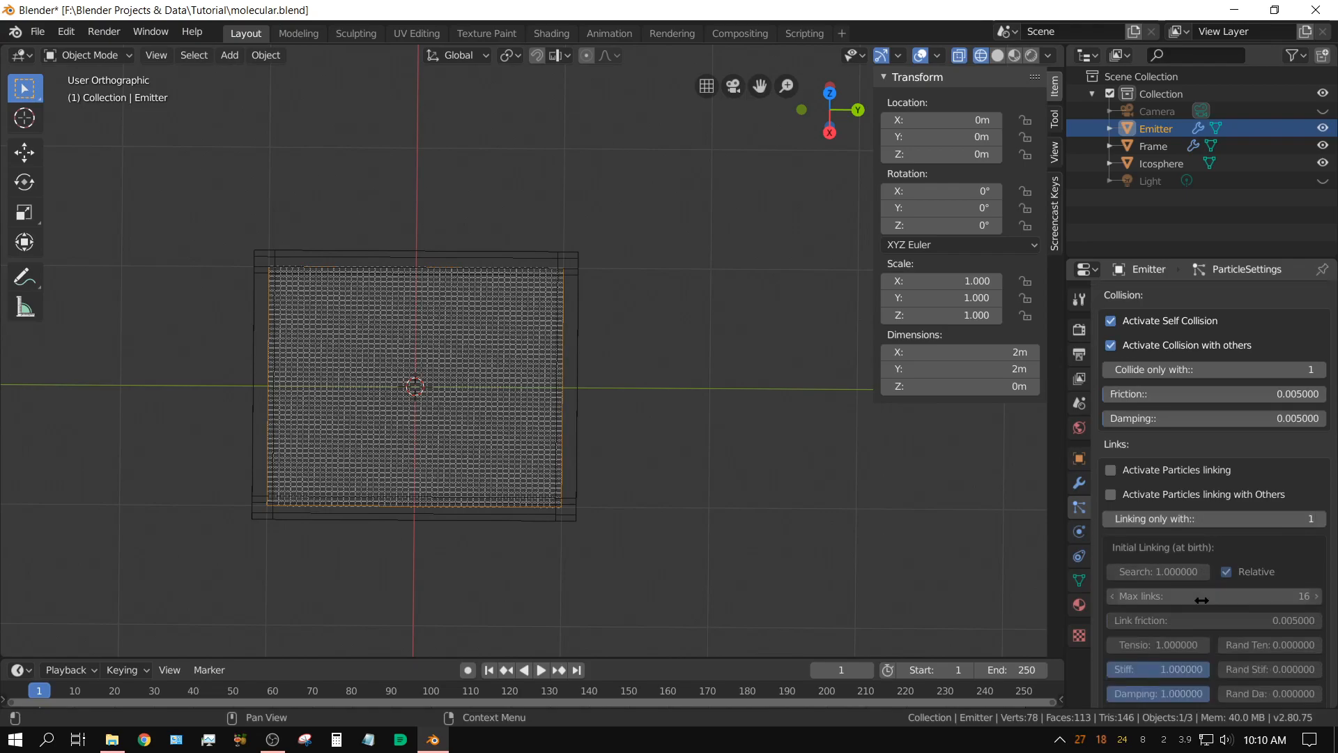
scroll(1201, 600, "down", 1)
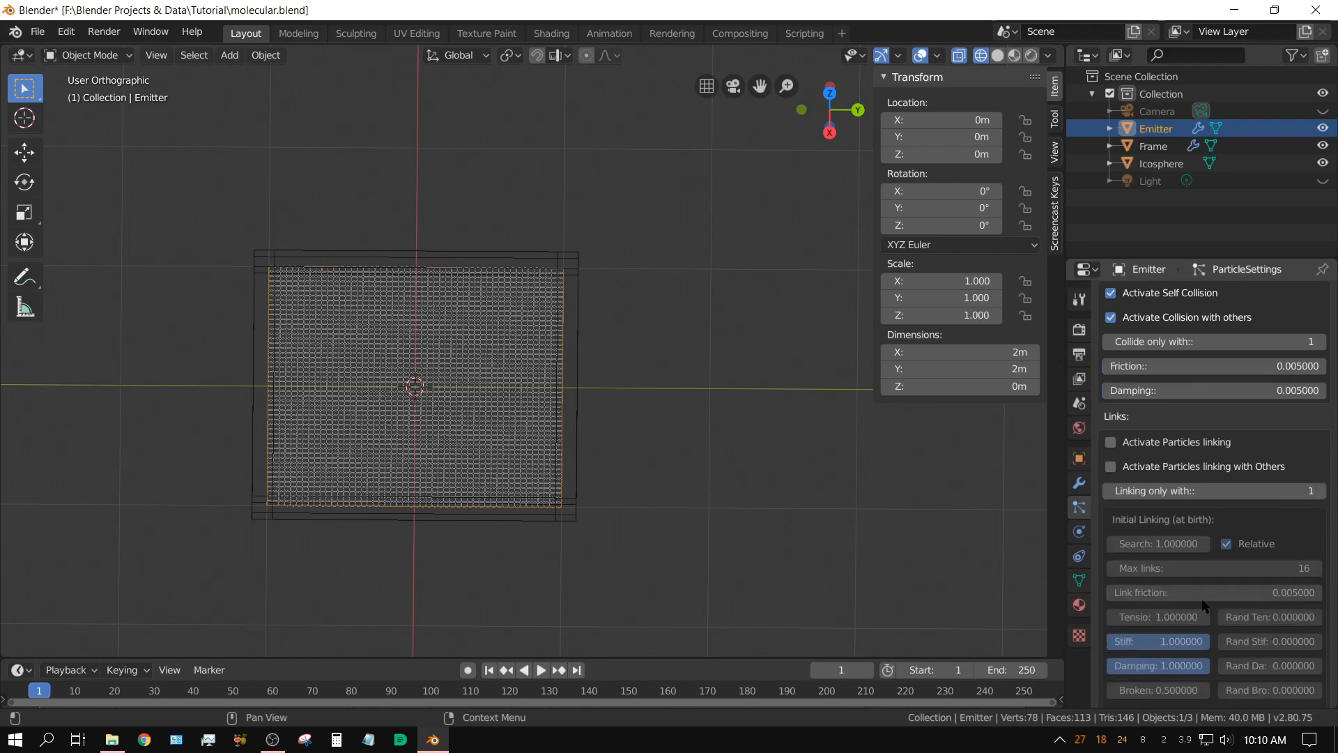
left_click(1110, 443)
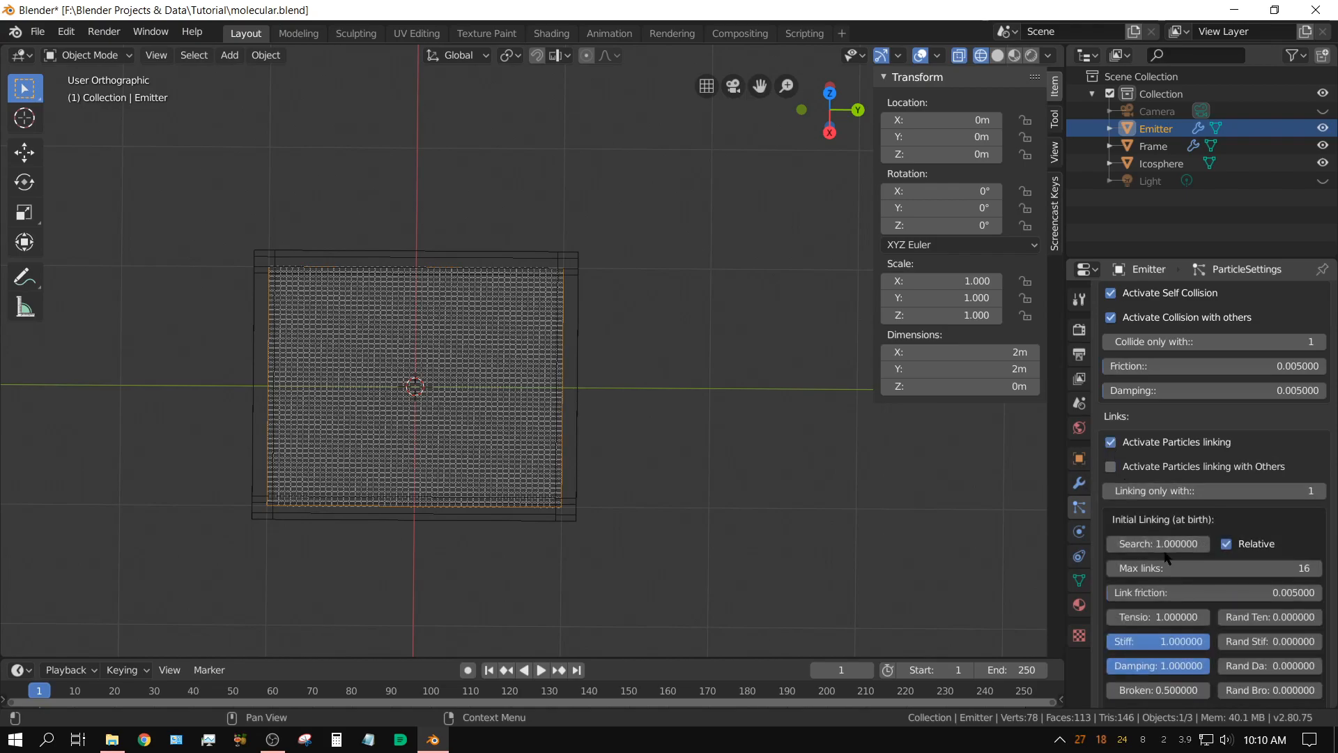
scroll(1167, 559, "down", 3)
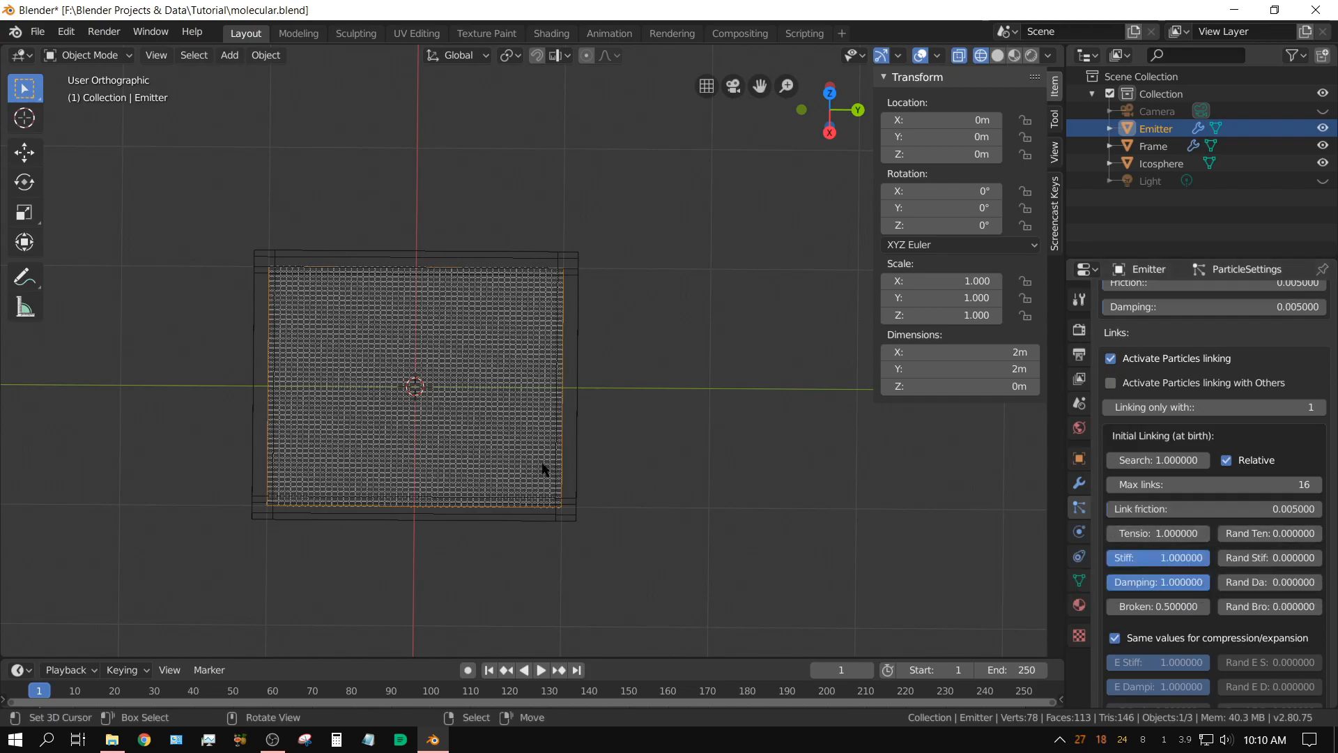
Step: Examine the spacing between neighbouring particle circles close up from the top view
key("KP_7")
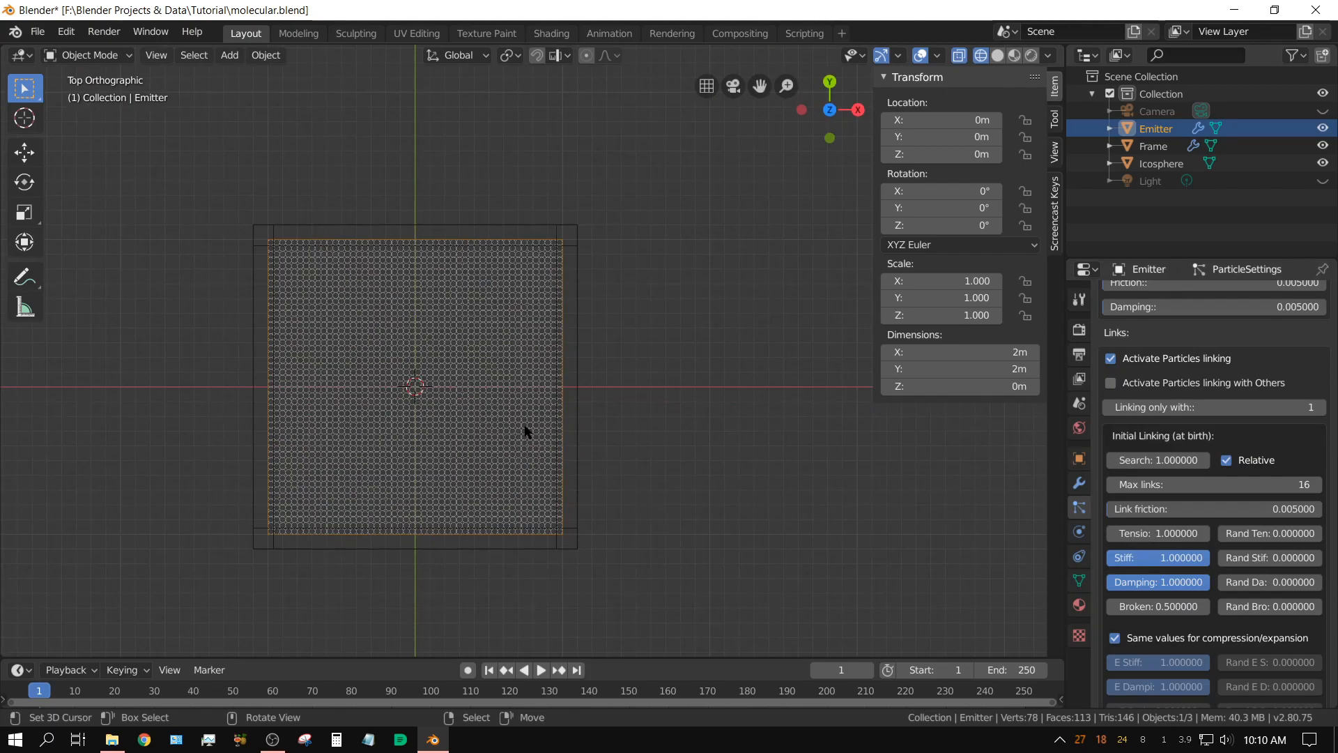
scroll(492, 411, "up", 2)
scroll(492, 411, "up", 10)
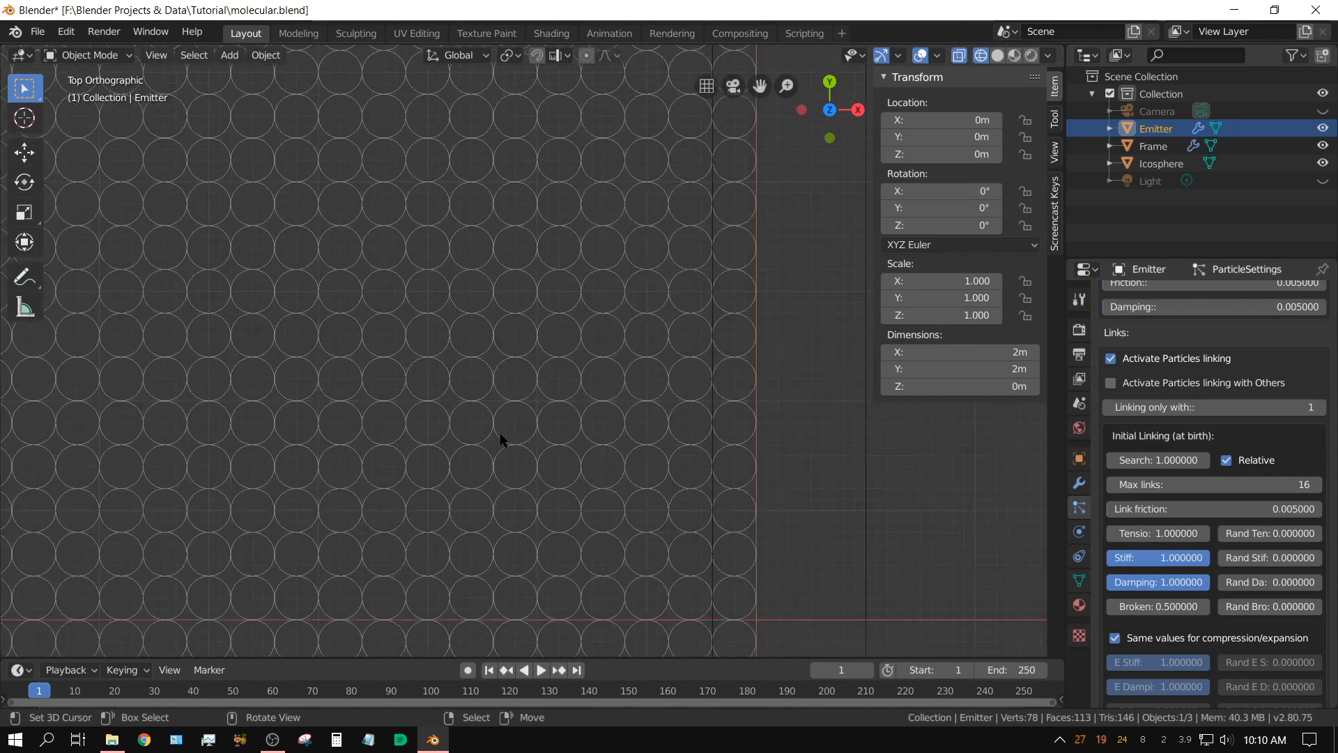
scroll(202, 448, "down", 6)
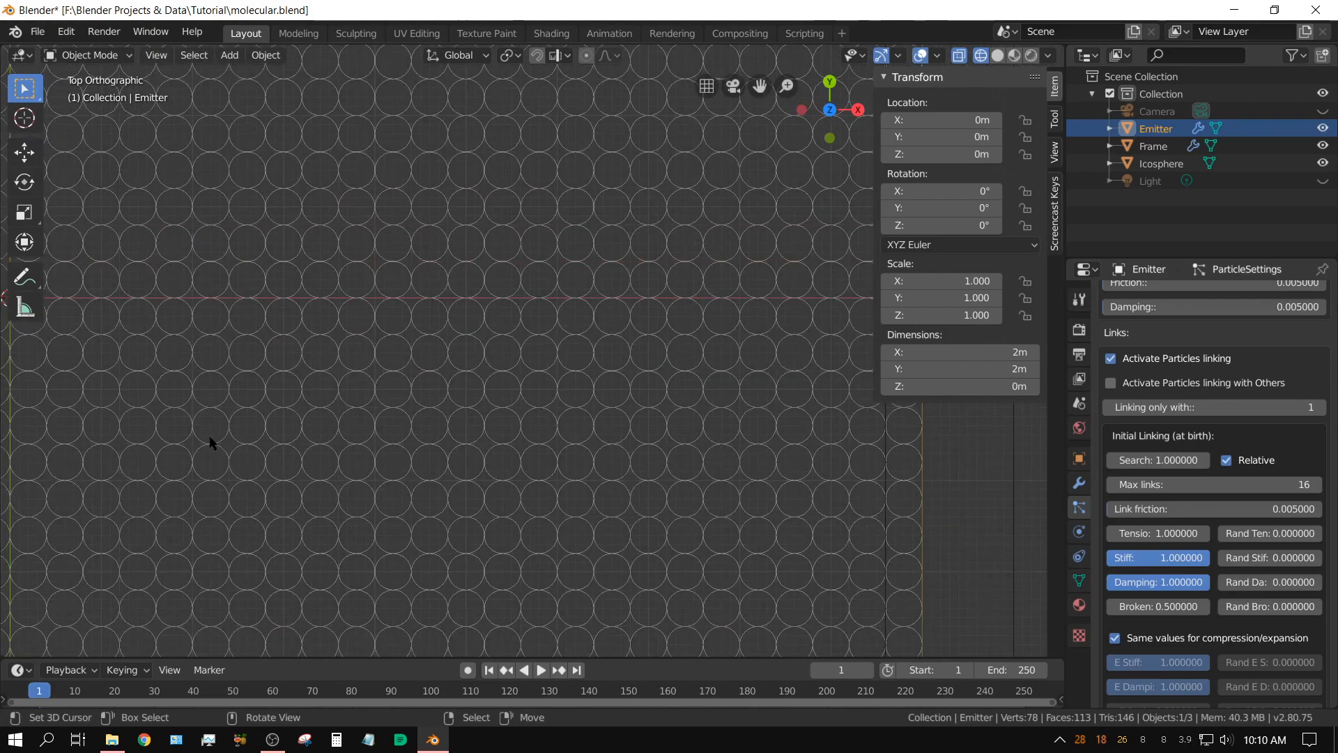
scroll(404, 487, "up", 5)
middle_click_drag(416, 464, 737, 481, "shift")
scroll(605, 481, "up", 4)
middle_click_drag(588, 529, 556, 366, "shift")
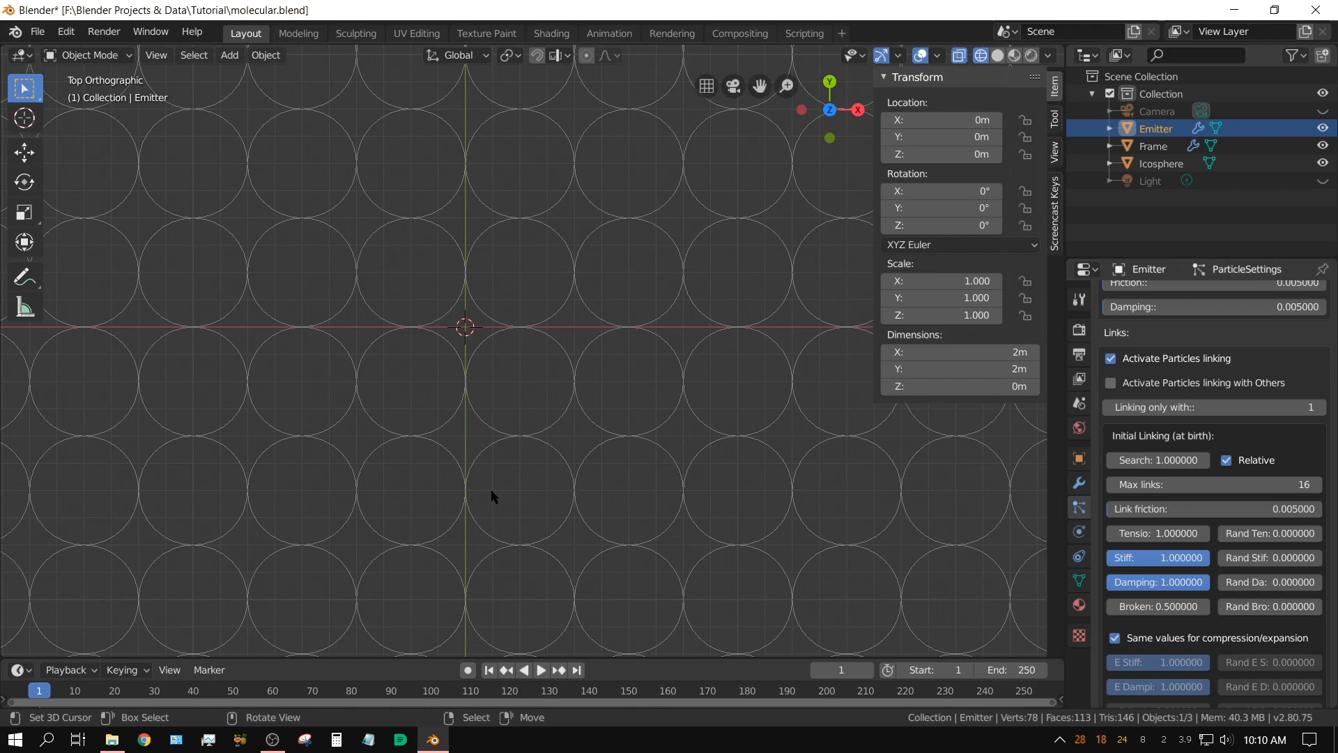
Step: Set the Initial Linking search distance to 3.5 and its Broken value to 0.1
left_click(1169, 465)
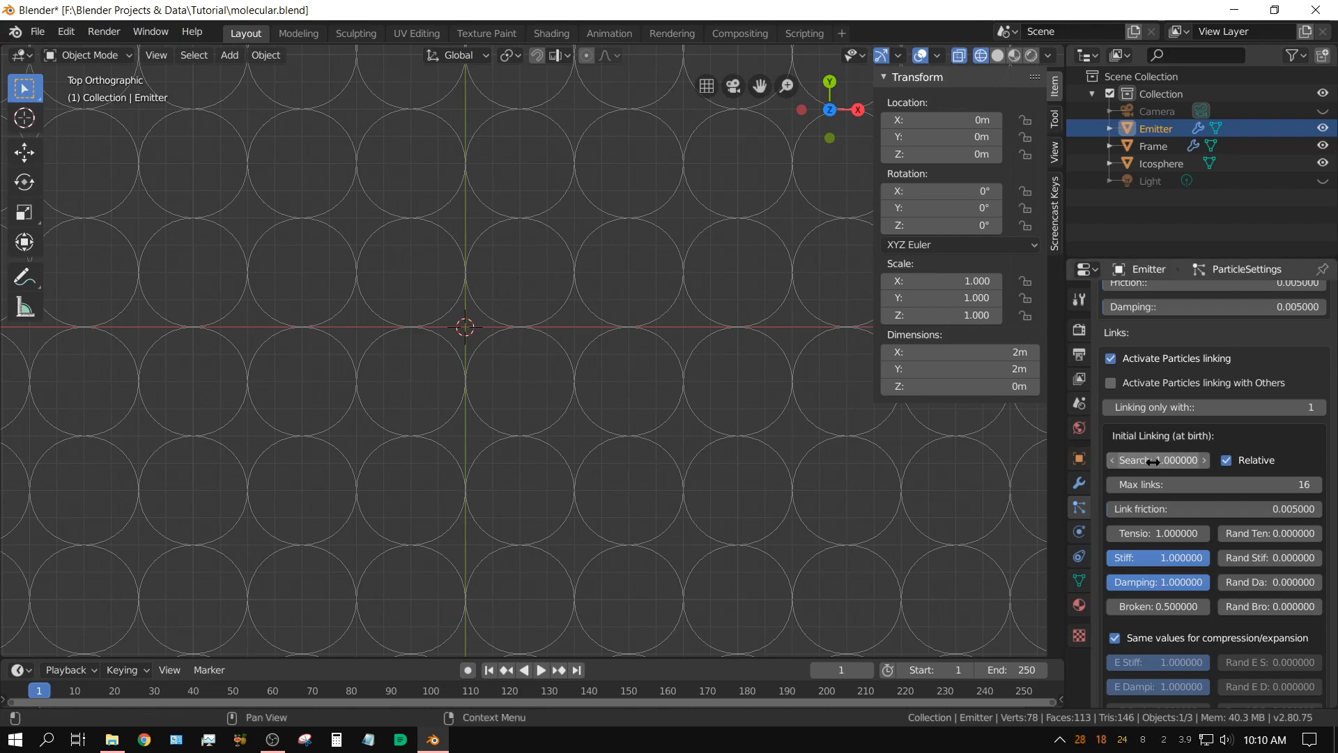
type("1.03.5")
key("Return")
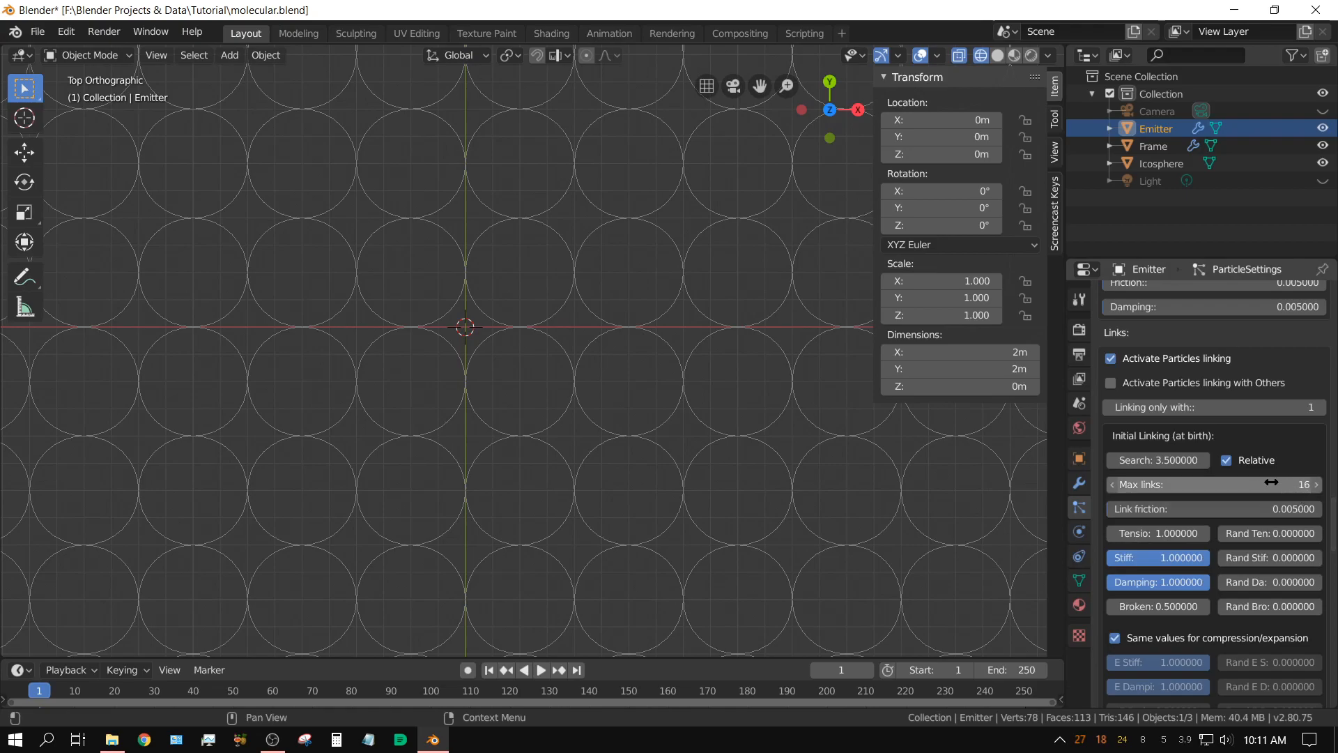
left_click(1151, 606)
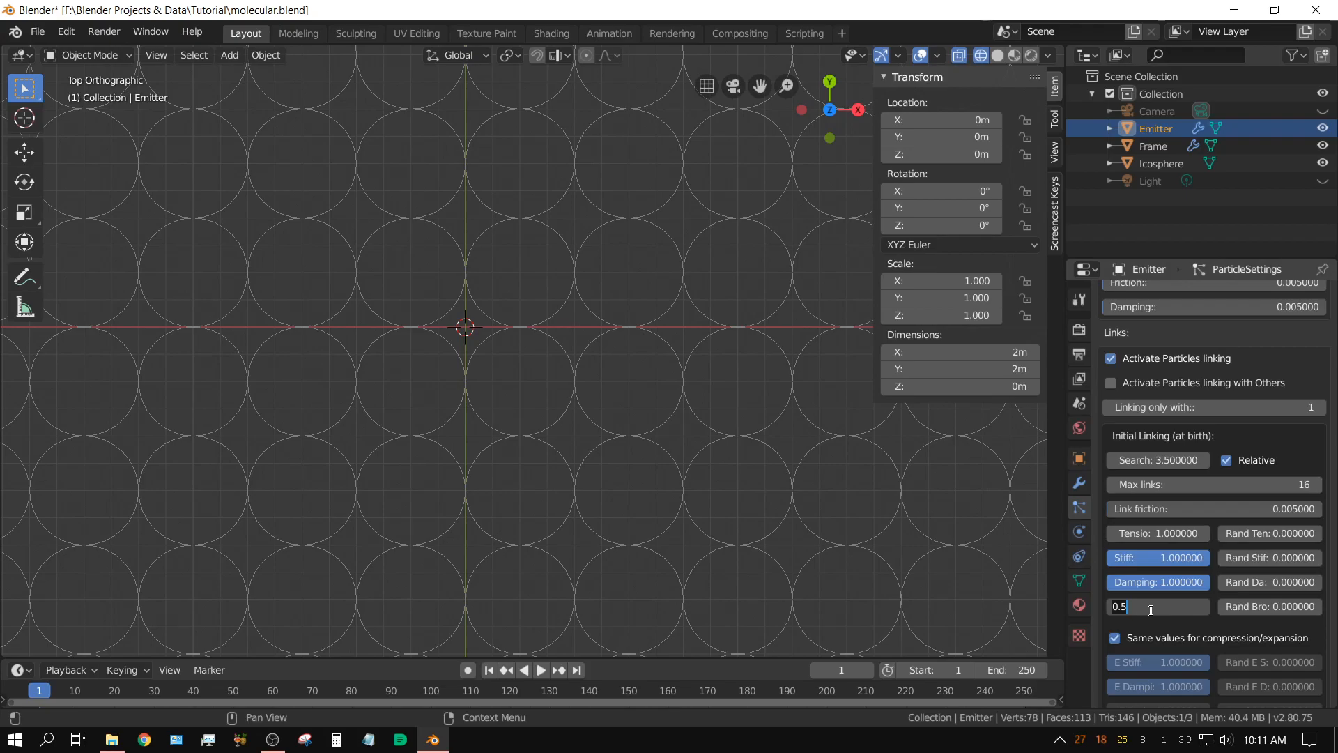
key("BackSpace")
key("BackSpace")
key("BackSpace")
type(".1")
key("Return")
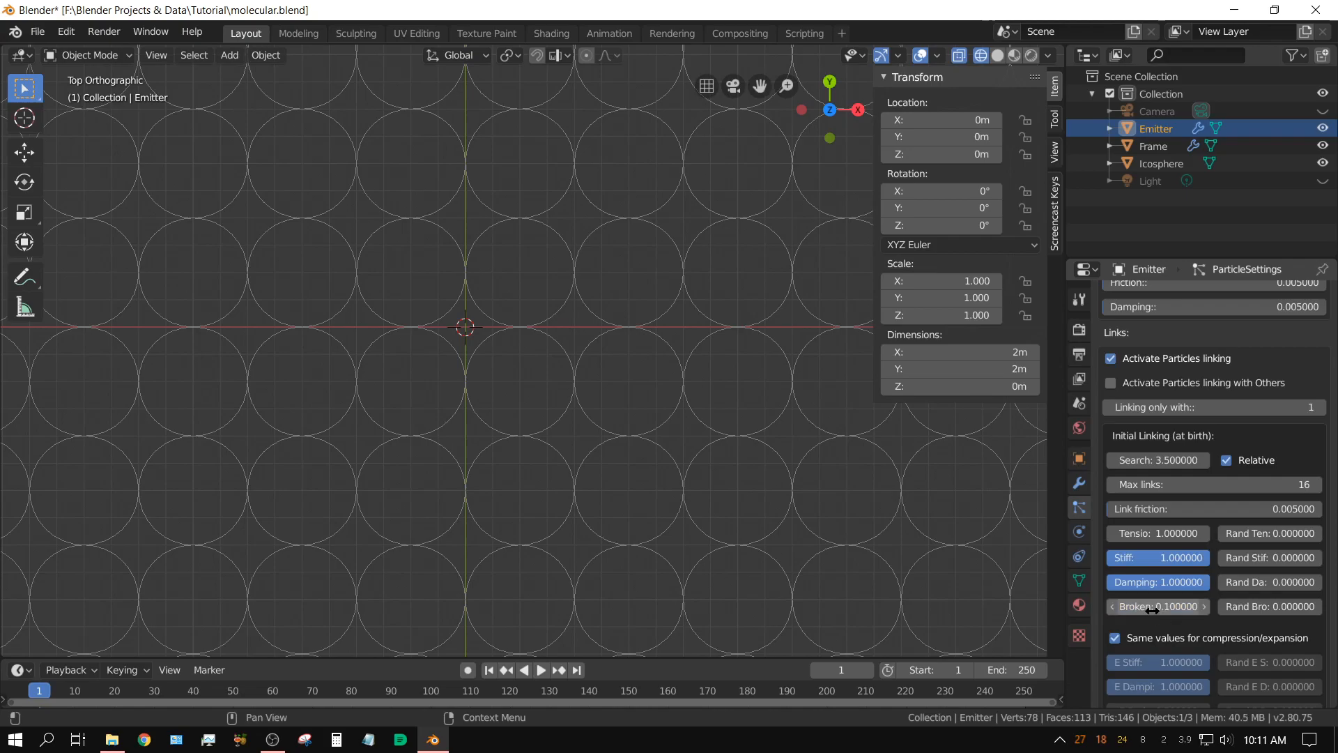
Step: Save the file under its current name before running the molecular simulation
scroll(1239, 621, "down", 9)
scroll(1239, 628, "down", 1)
scroll(1240, 627, "down", 11)
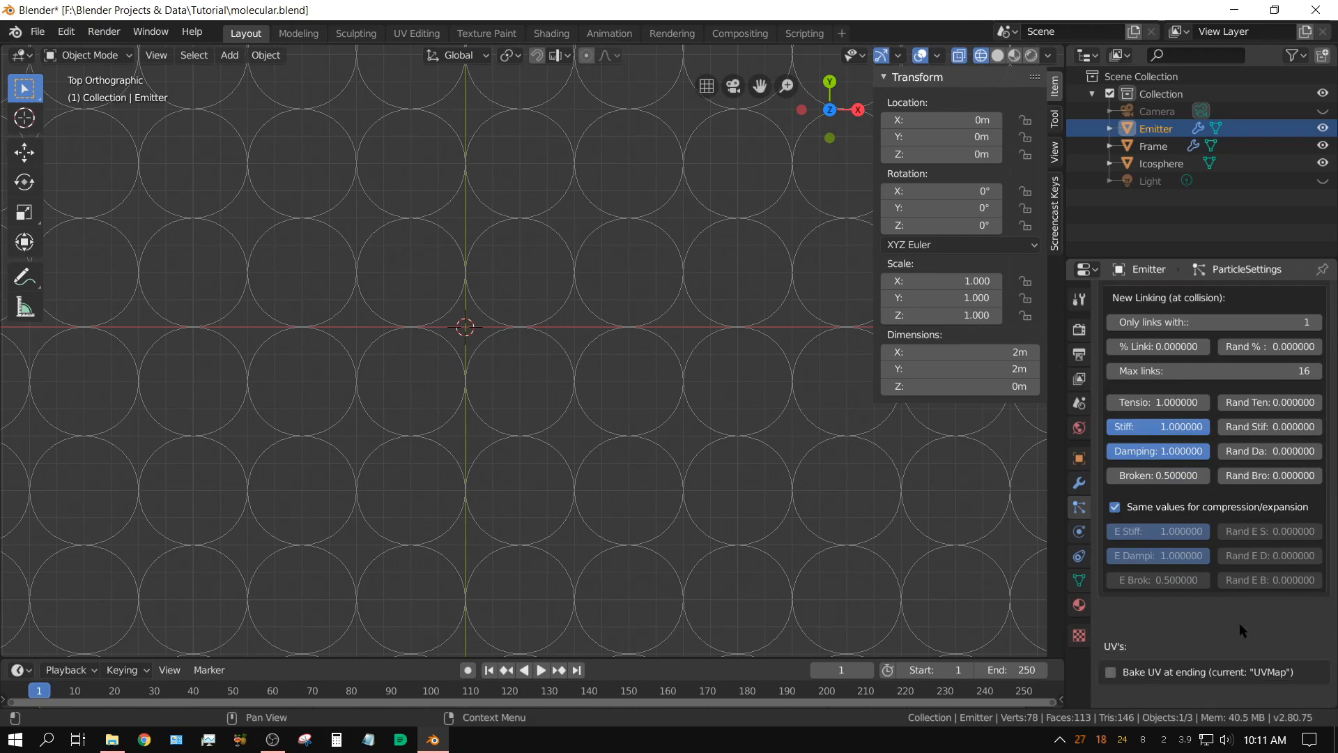
scroll(1240, 630, "down", 3)
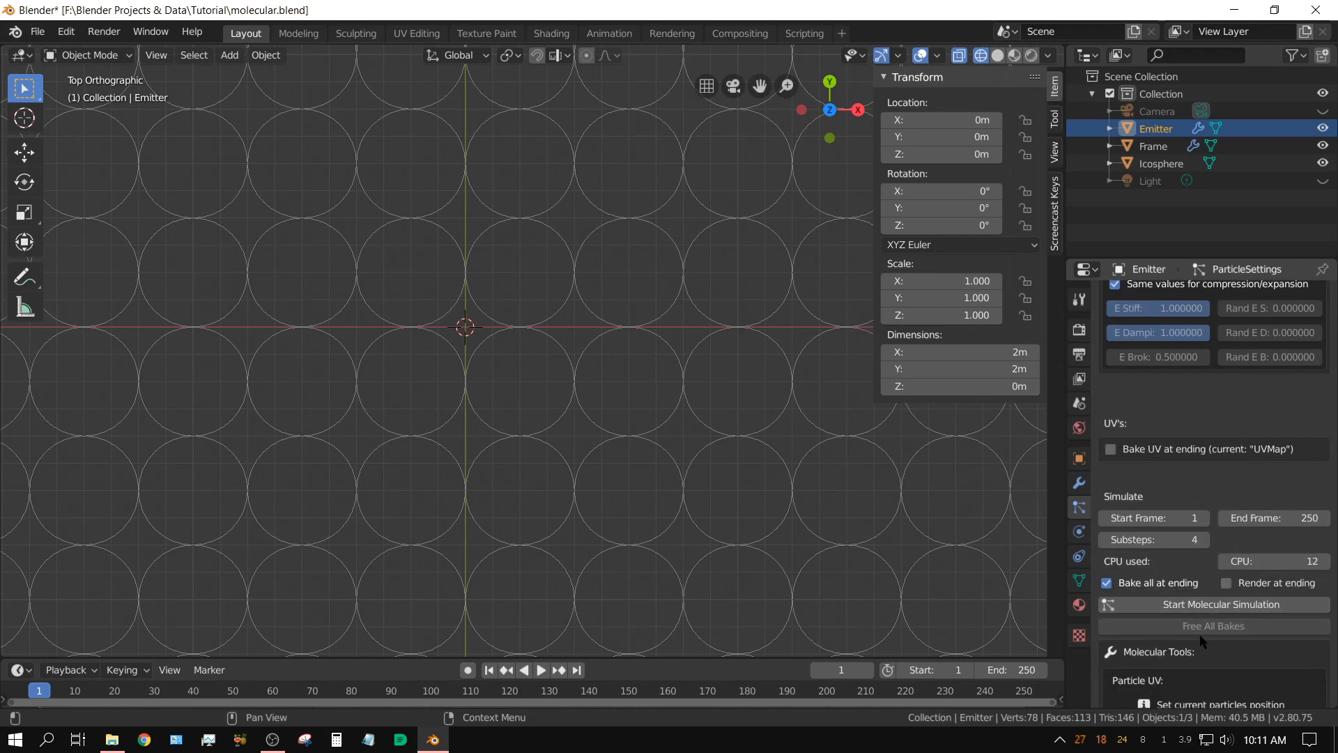
scroll(726, 544, "down", 10)
scroll(725, 544, "down", 2)
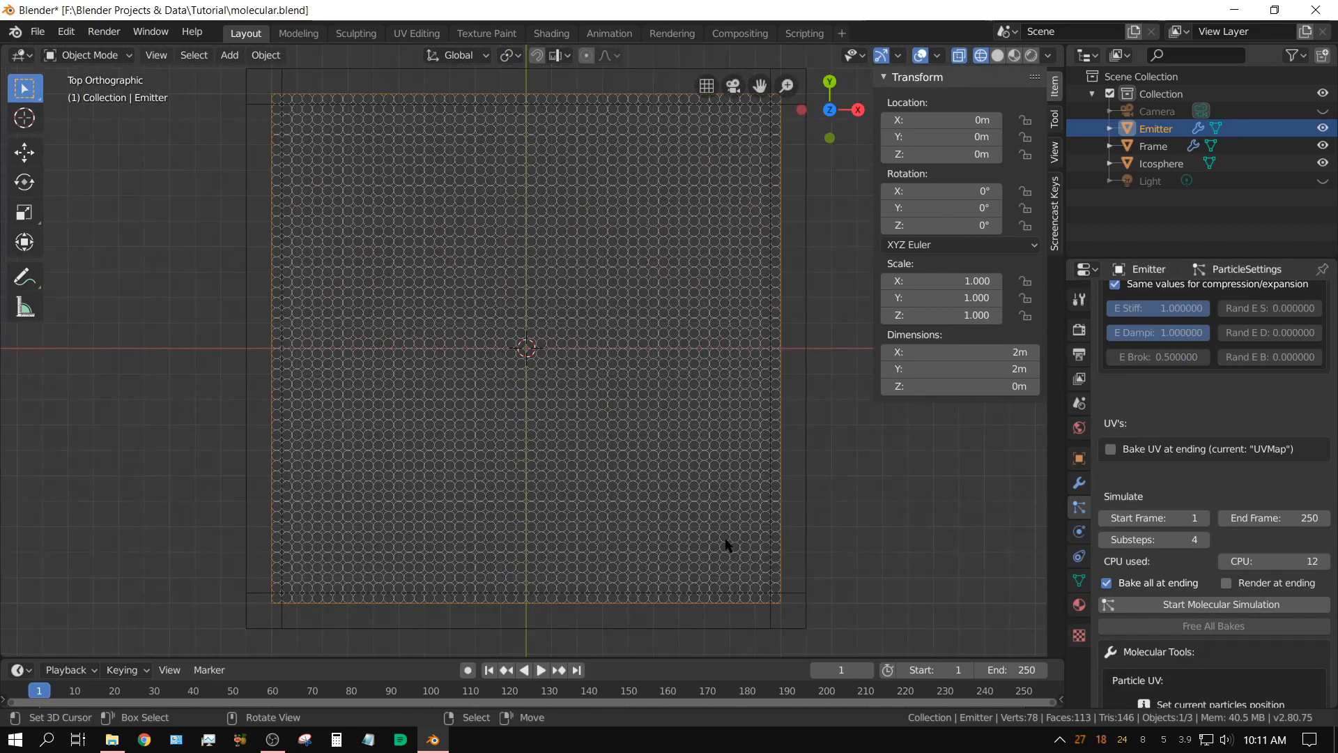
middle_click_drag(773, 607, 765, 476)
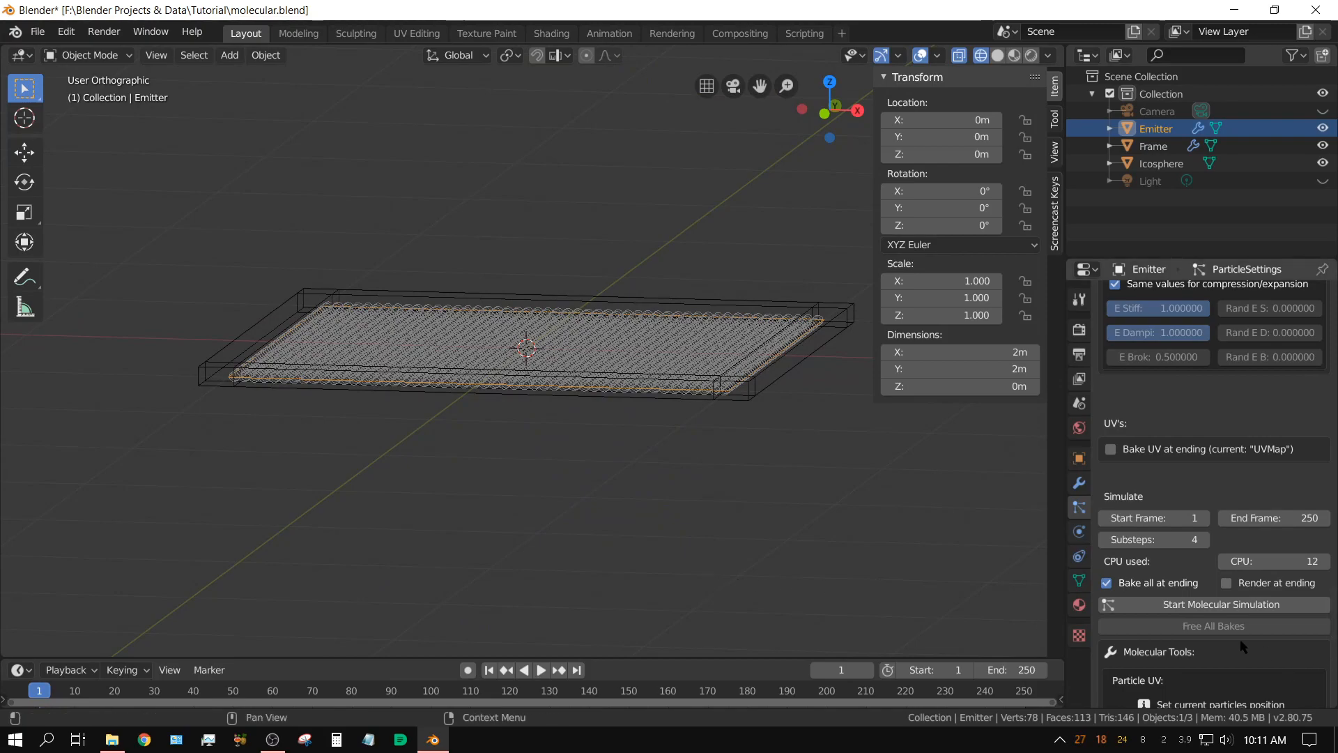
left_click(36, 32)
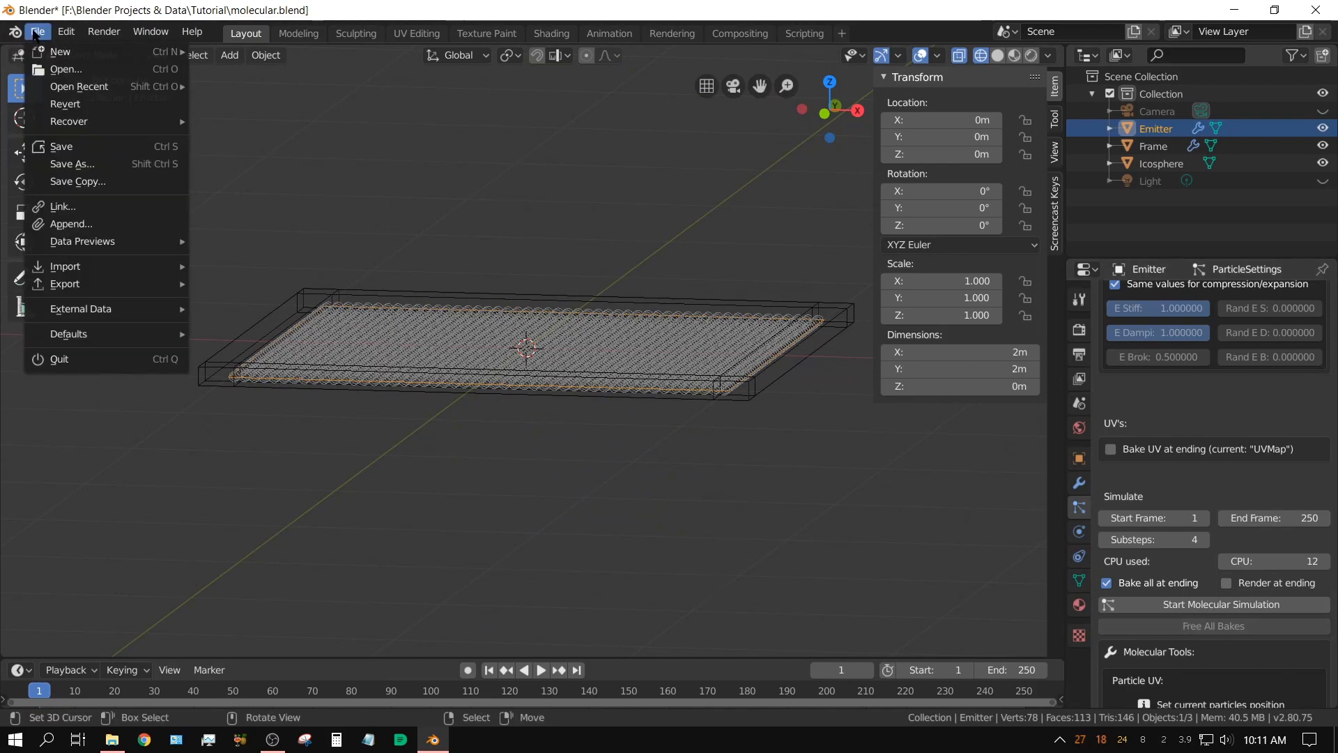
left_click(73, 147)
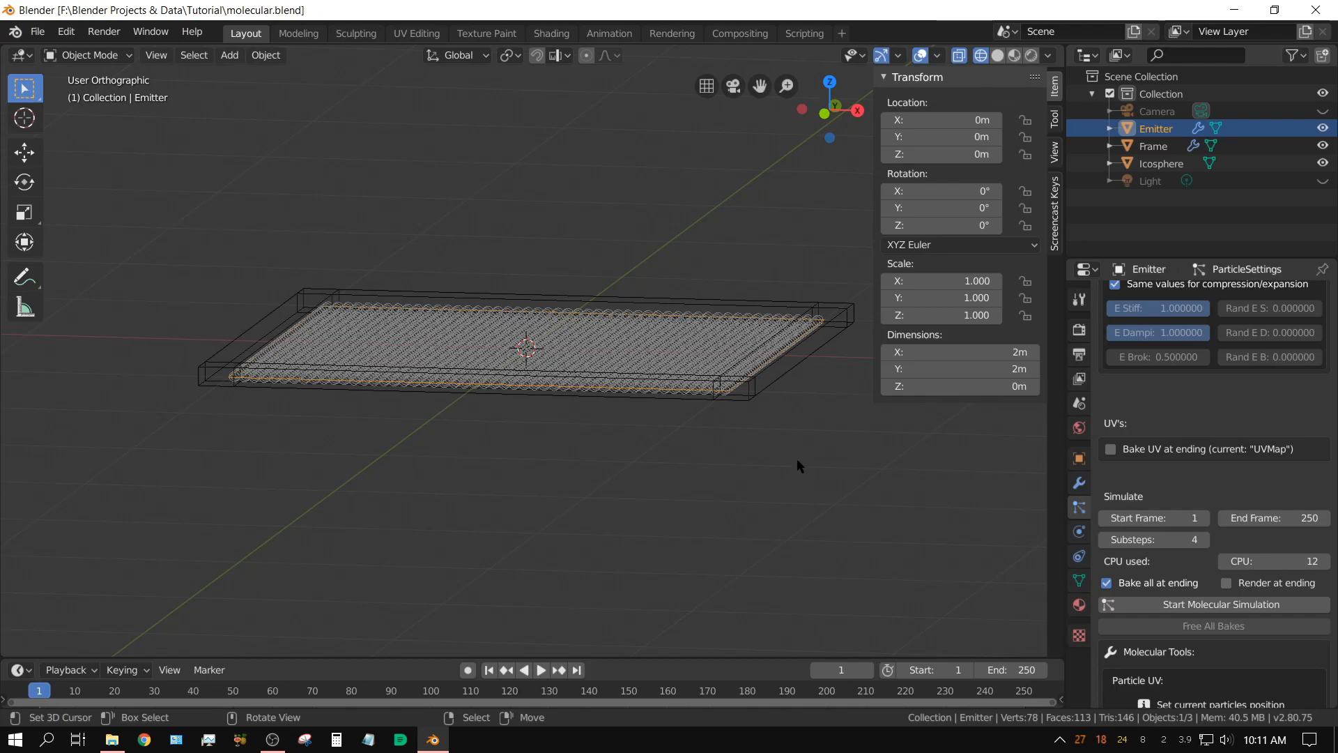
Step: Try the molecular simulation on the Emitter's particles with 4 substeps over frames 1 to 250
left_click(1188, 606)
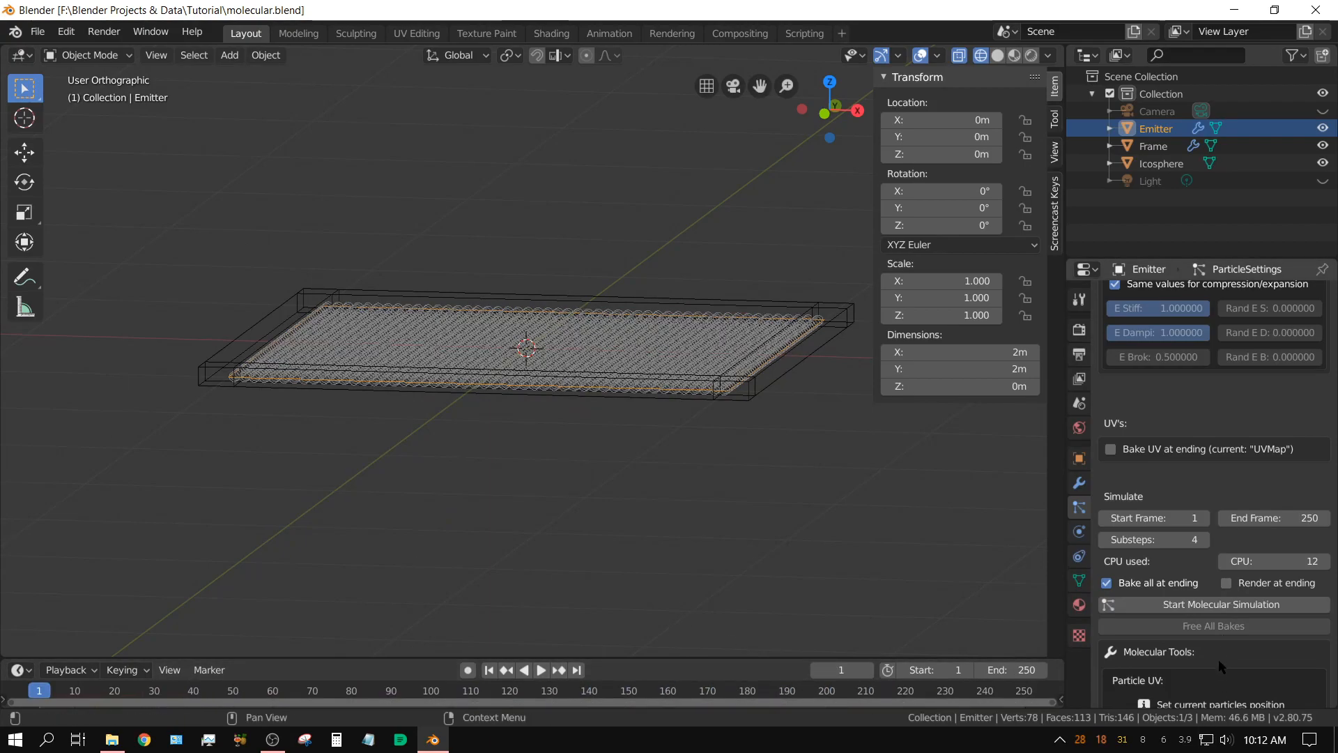
scroll(1230, 678, "up", 4)
scroll(1230, 677, "down", 4)
scroll(1220, 648, "down", 2)
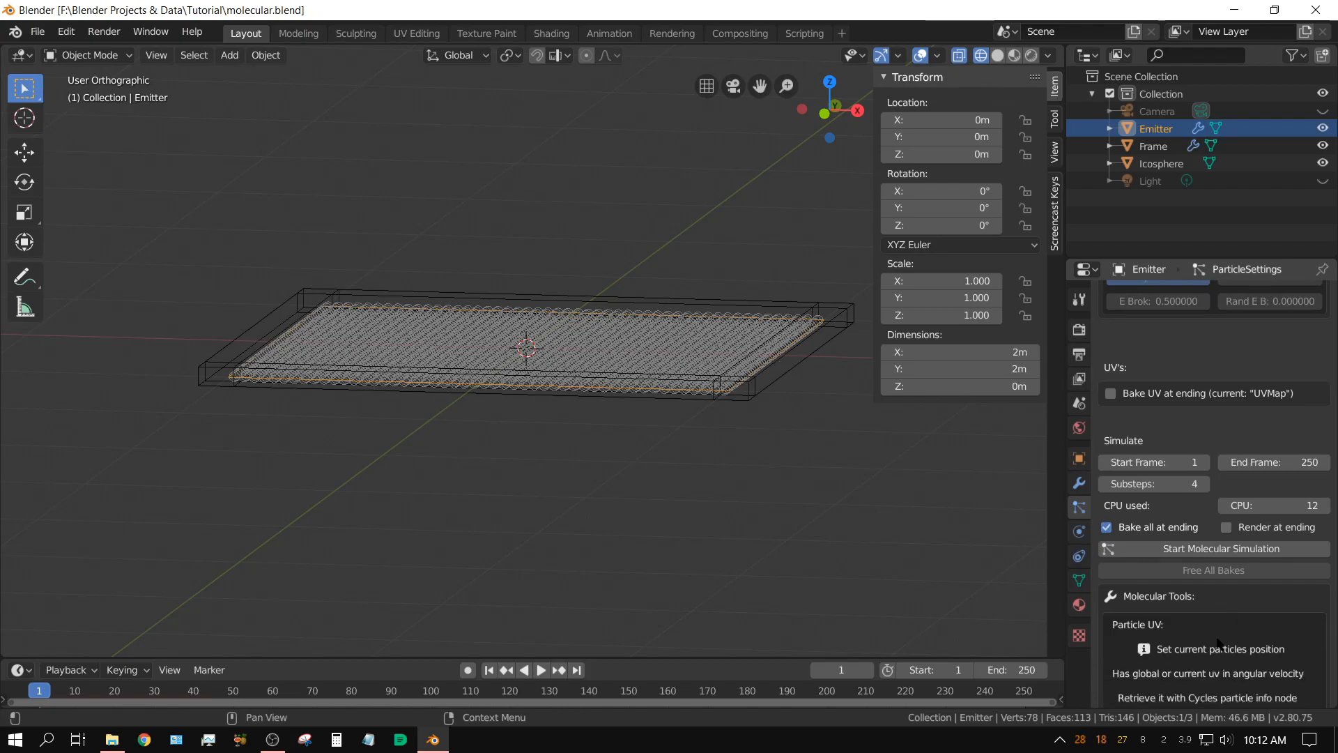
Step: Set the simulation's substeps to 20 and try the molecular simulation, stopping it before the end
left_click(1170, 486)
key("Return")
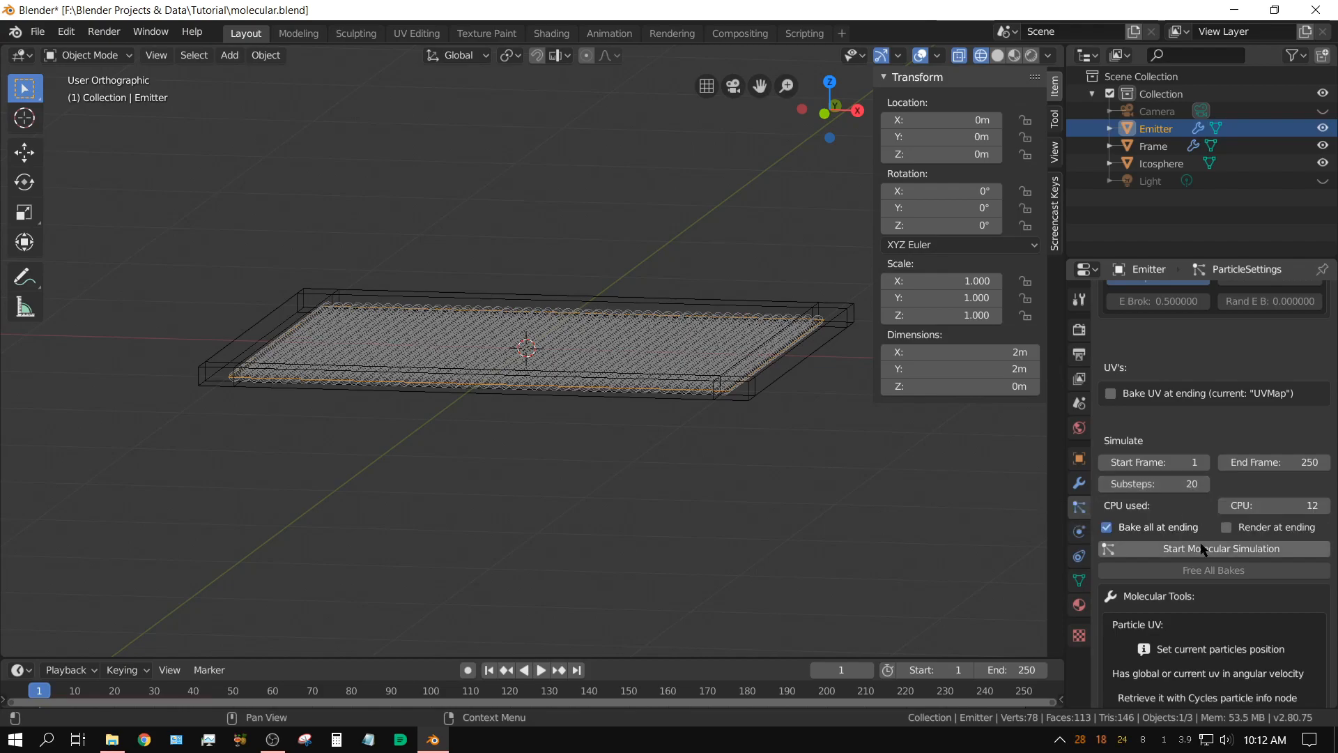
left_click(1210, 551)
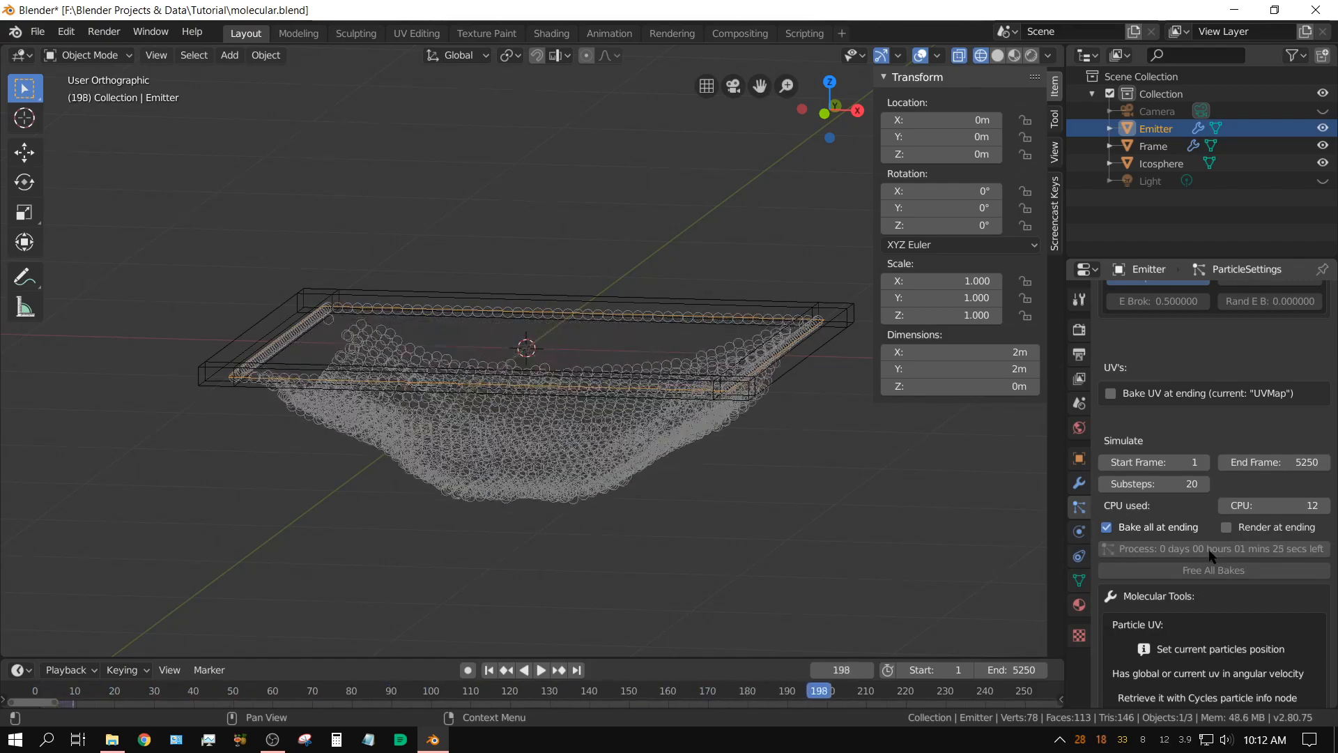
key("Escape")
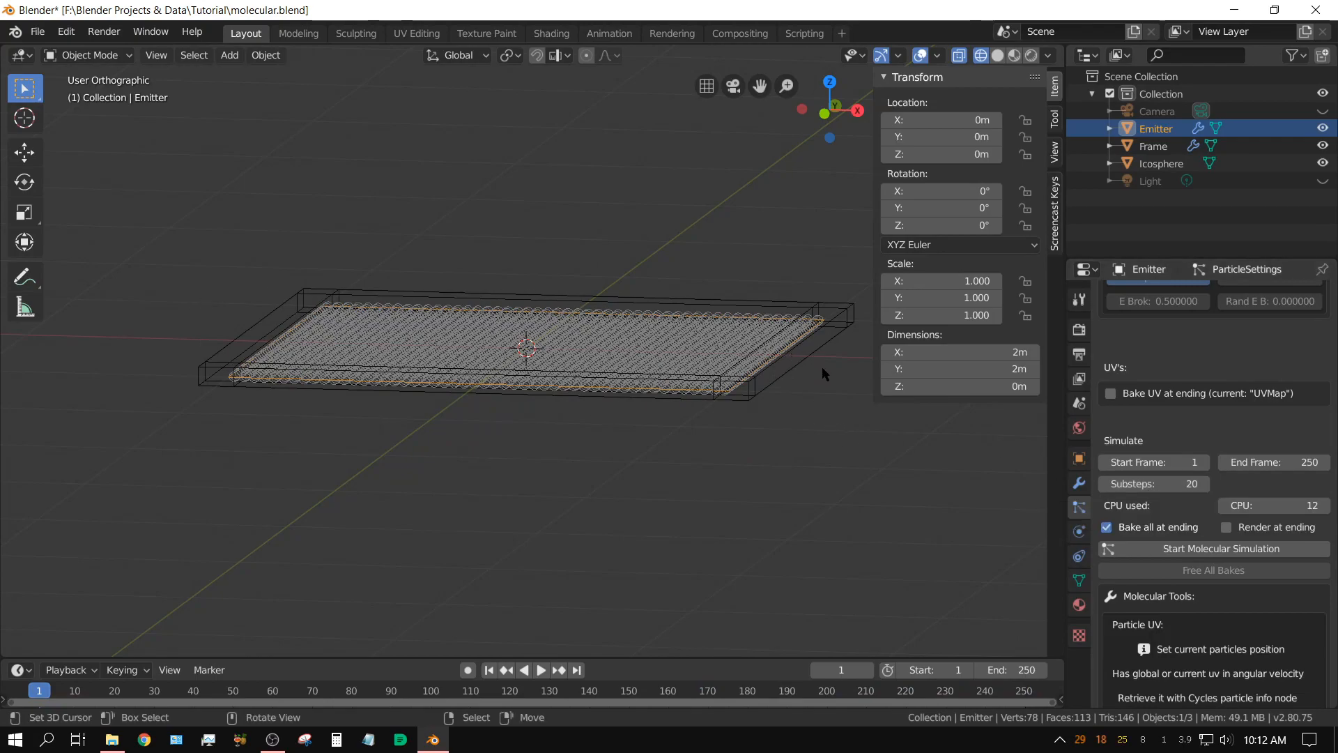
Step: Set the simulation's substeps to 50 and run a short test of the molecular simulation, stopping it early
left_click(1162, 488)
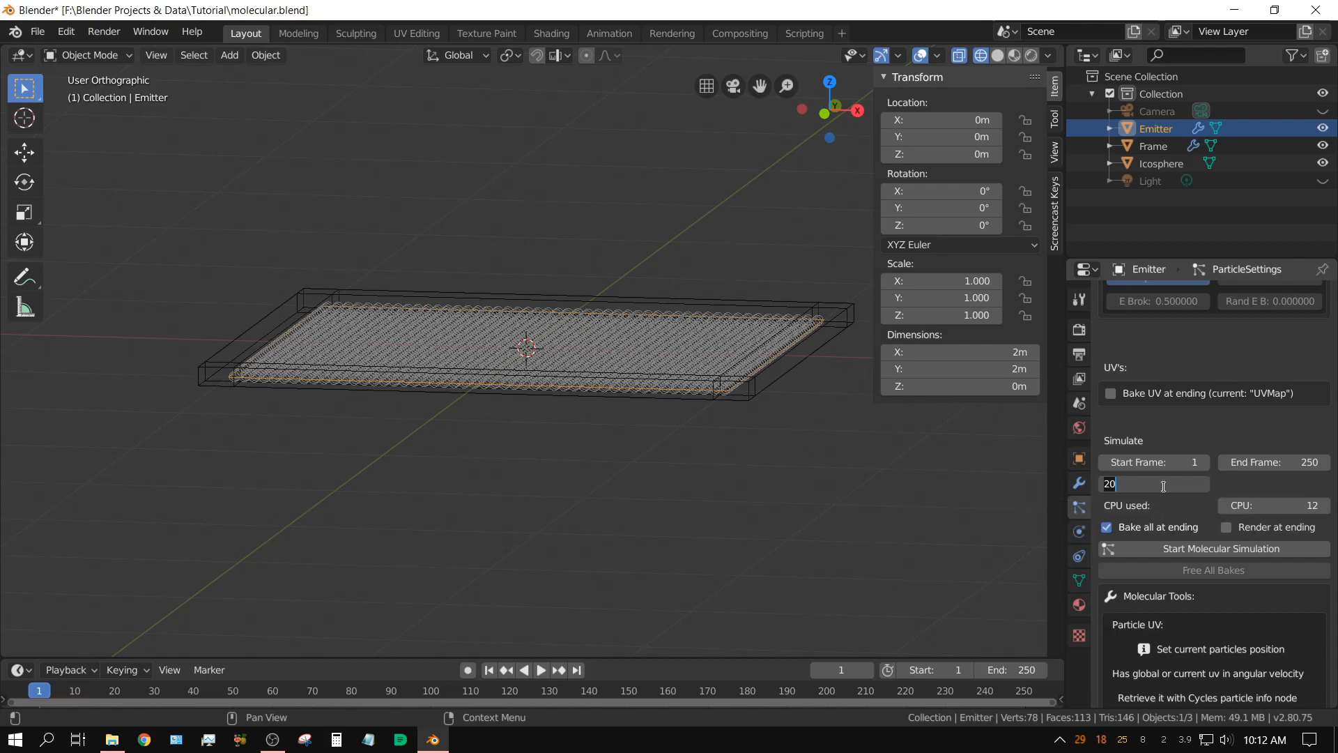
type("50")
key("Return")
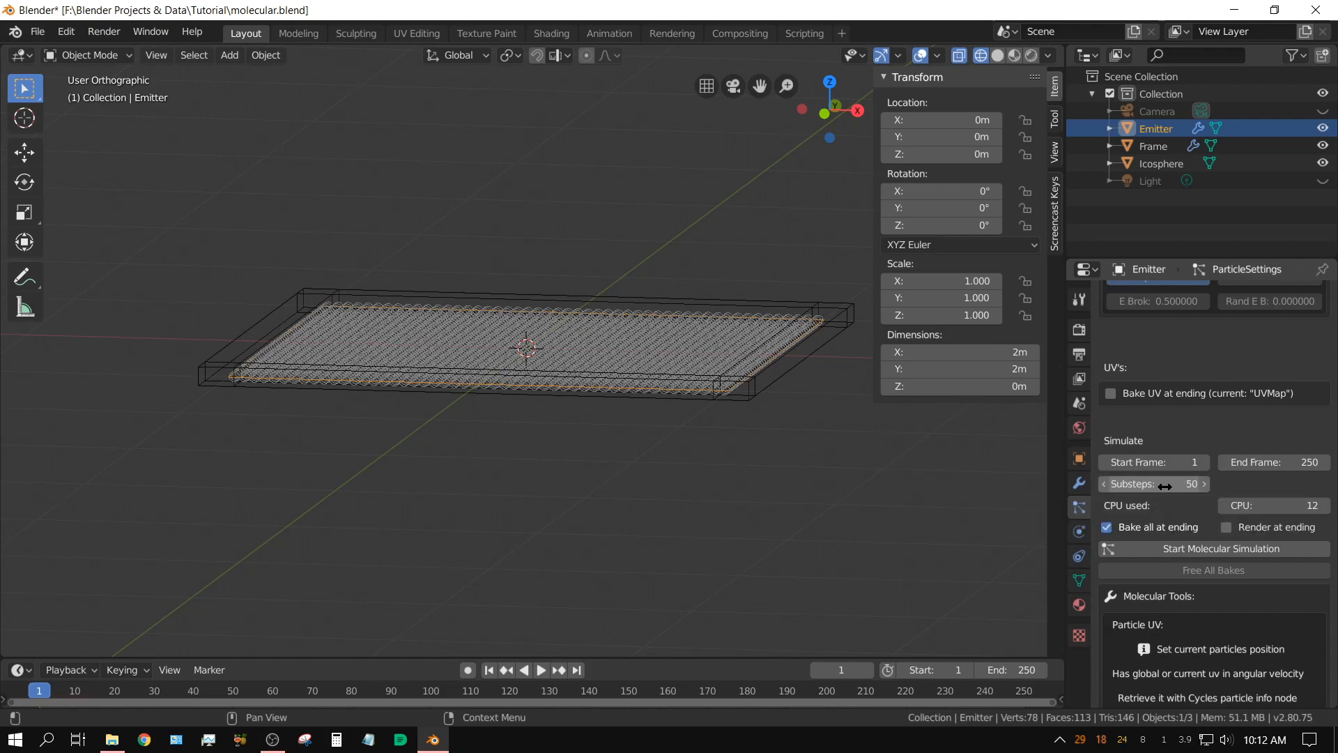
left_click(1208, 555)
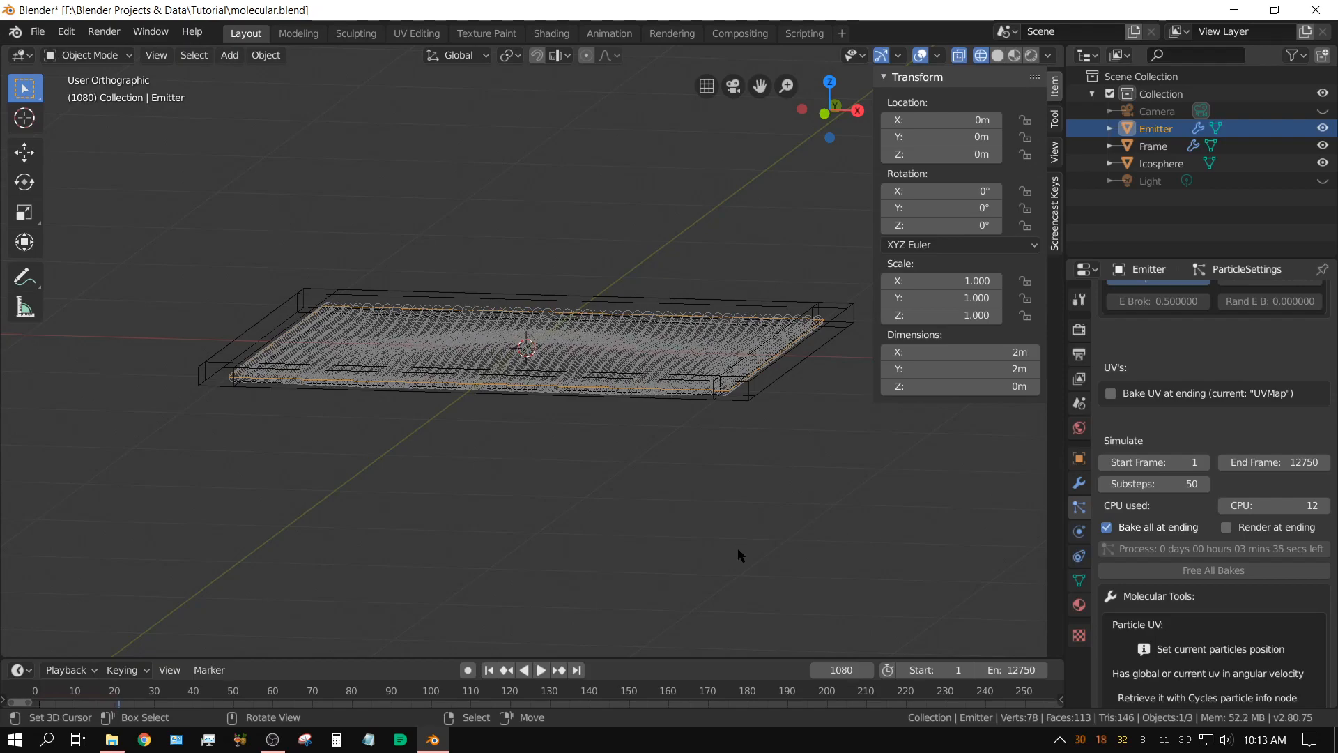
key("Escape")
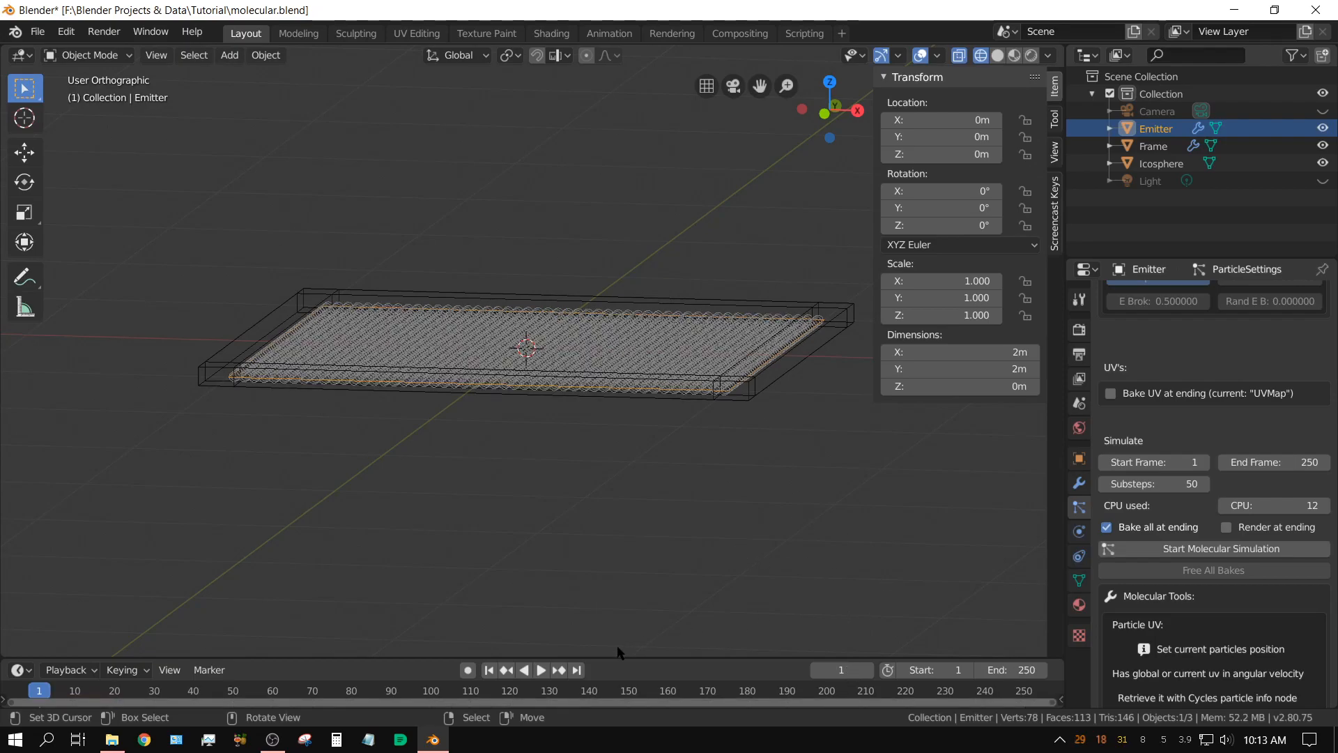
Step: Enlarge the timeline area and set the scene's end frame to 150
left_click_drag(627, 658, 636, 621)
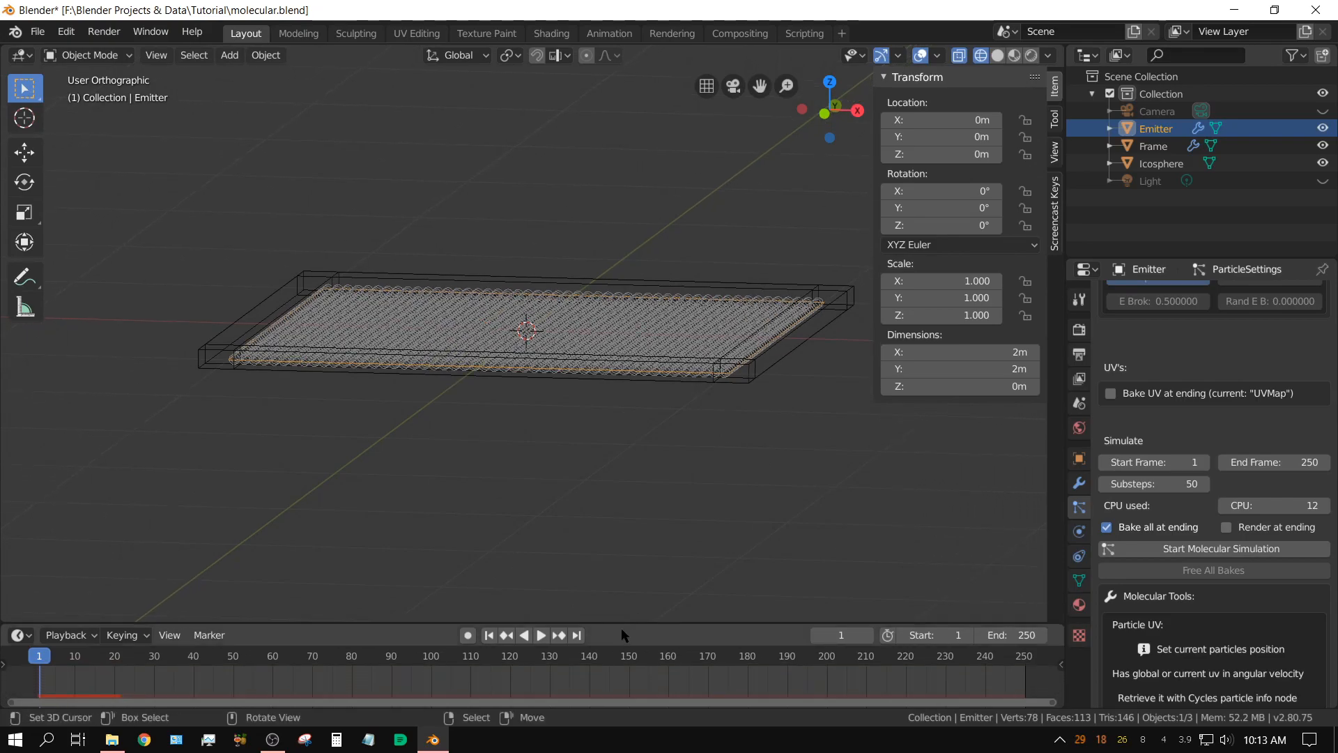
left_click_drag(1017, 636, 1024, 637)
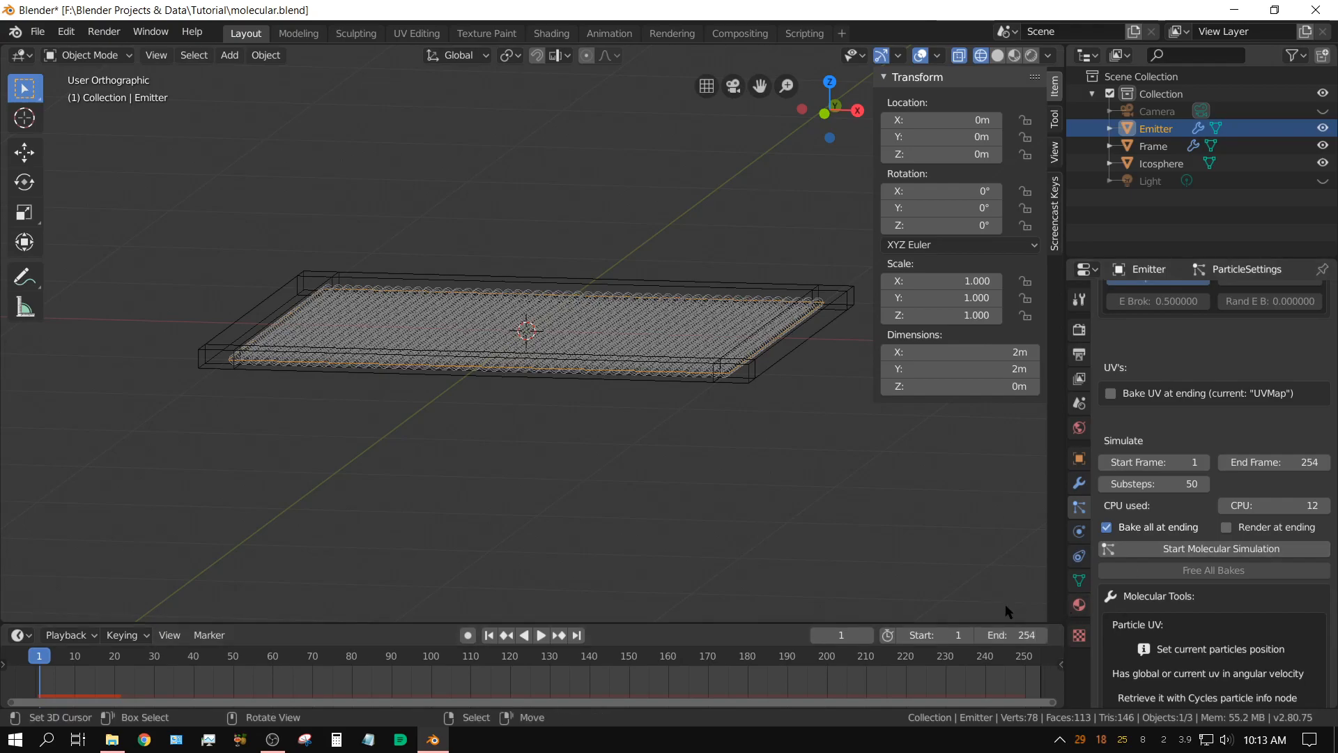
left_click(1020, 640)
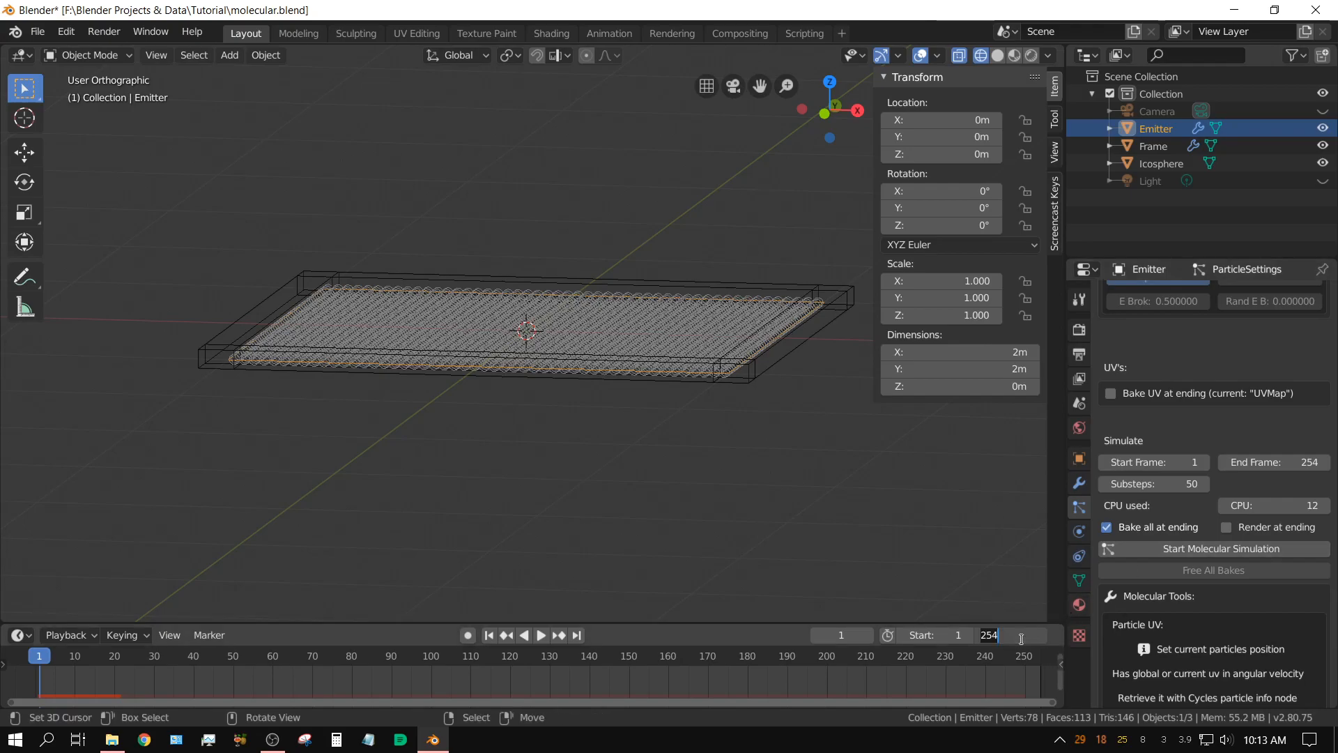
type("150")
key("Return")
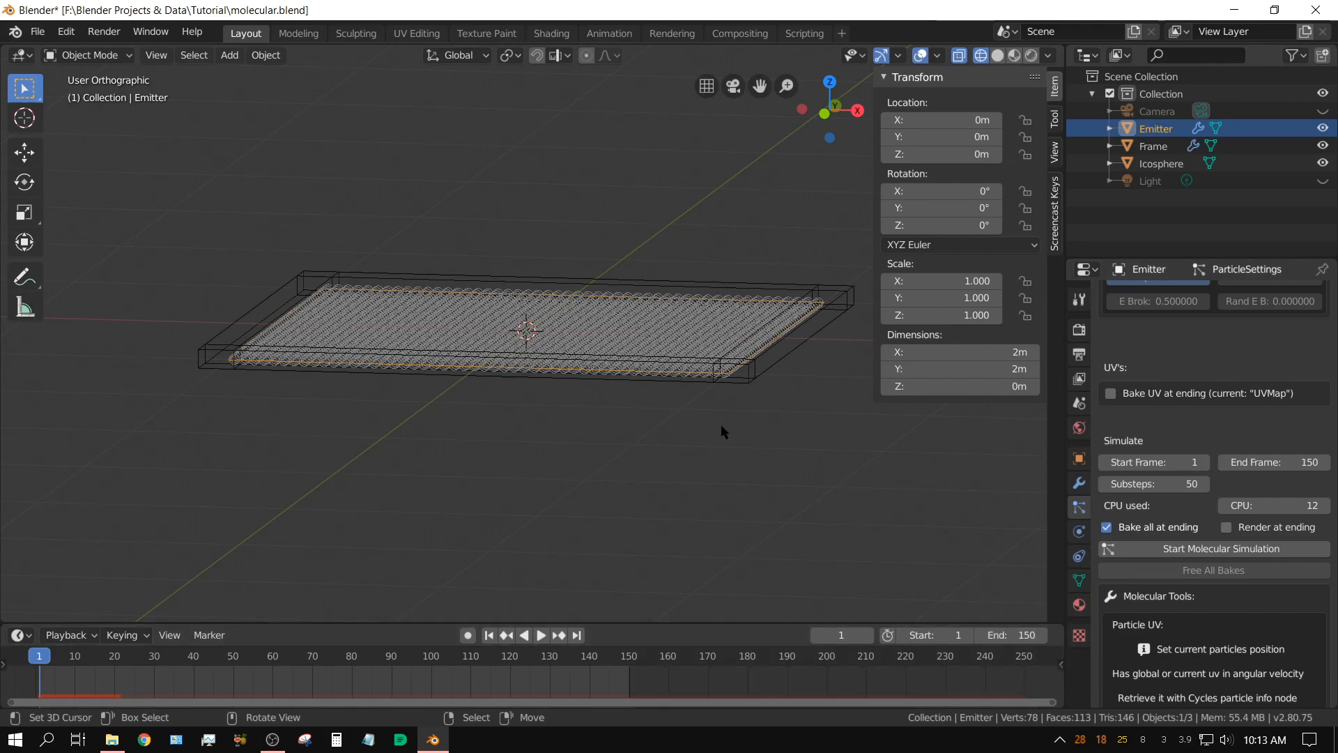
Step: Add a plane and raise it along Z to about 1.42 m above the particle grid
scroll(659, 412, "down", 4)
middle_click_drag(598, 379, 538, 453, "shift")
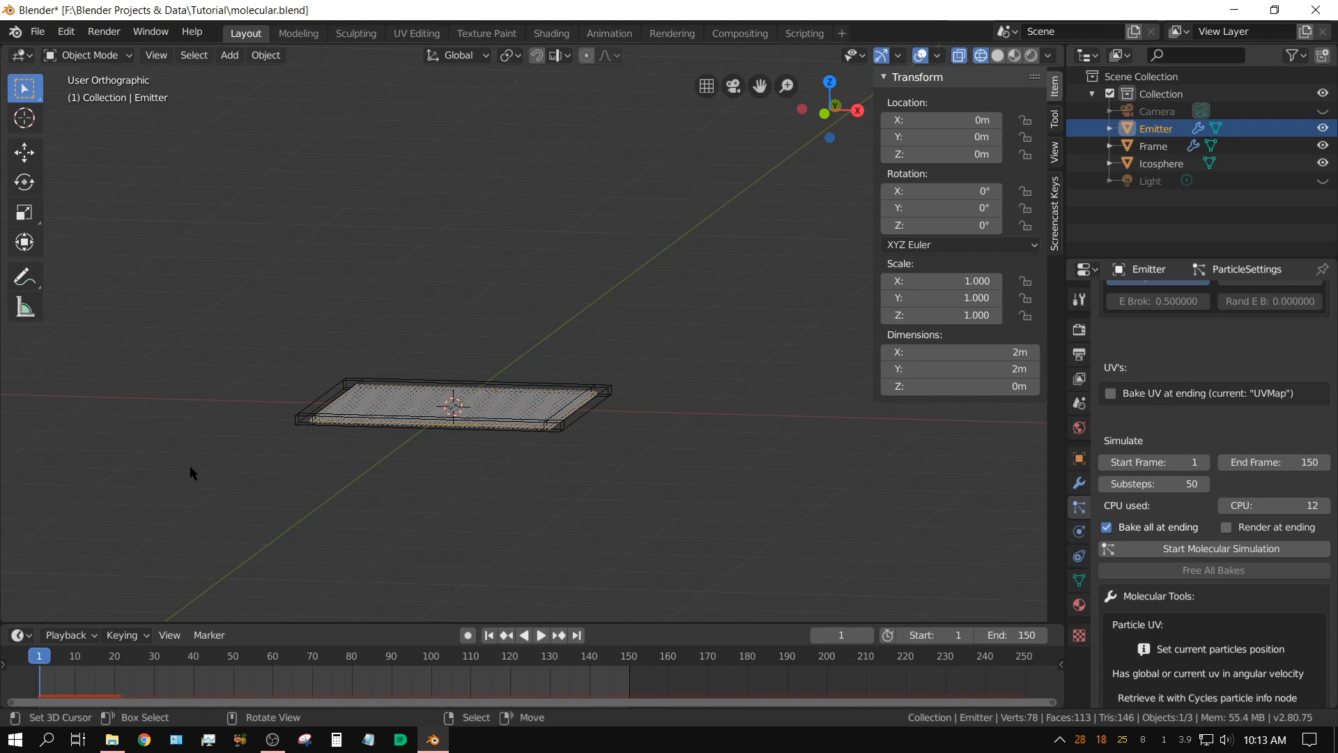
left_click(229, 55)
mouse_move(245, 81)
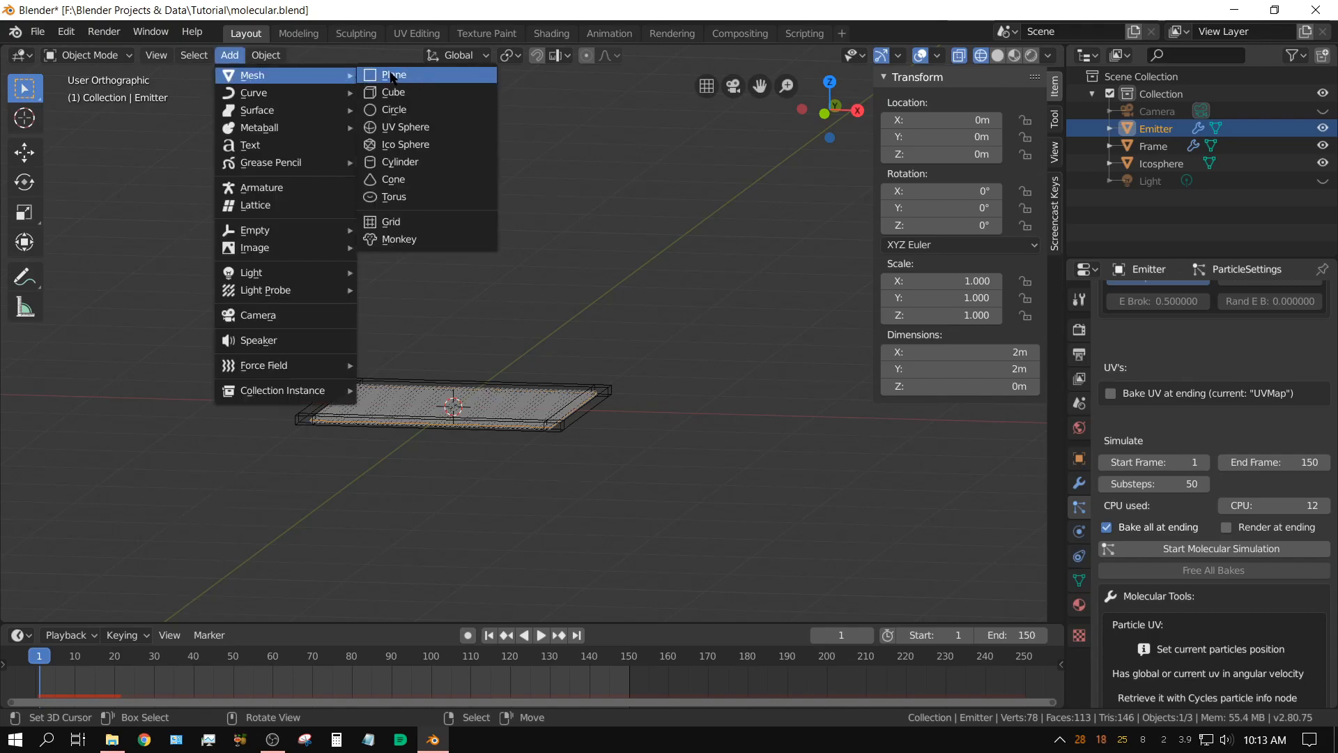
left_click(393, 76)
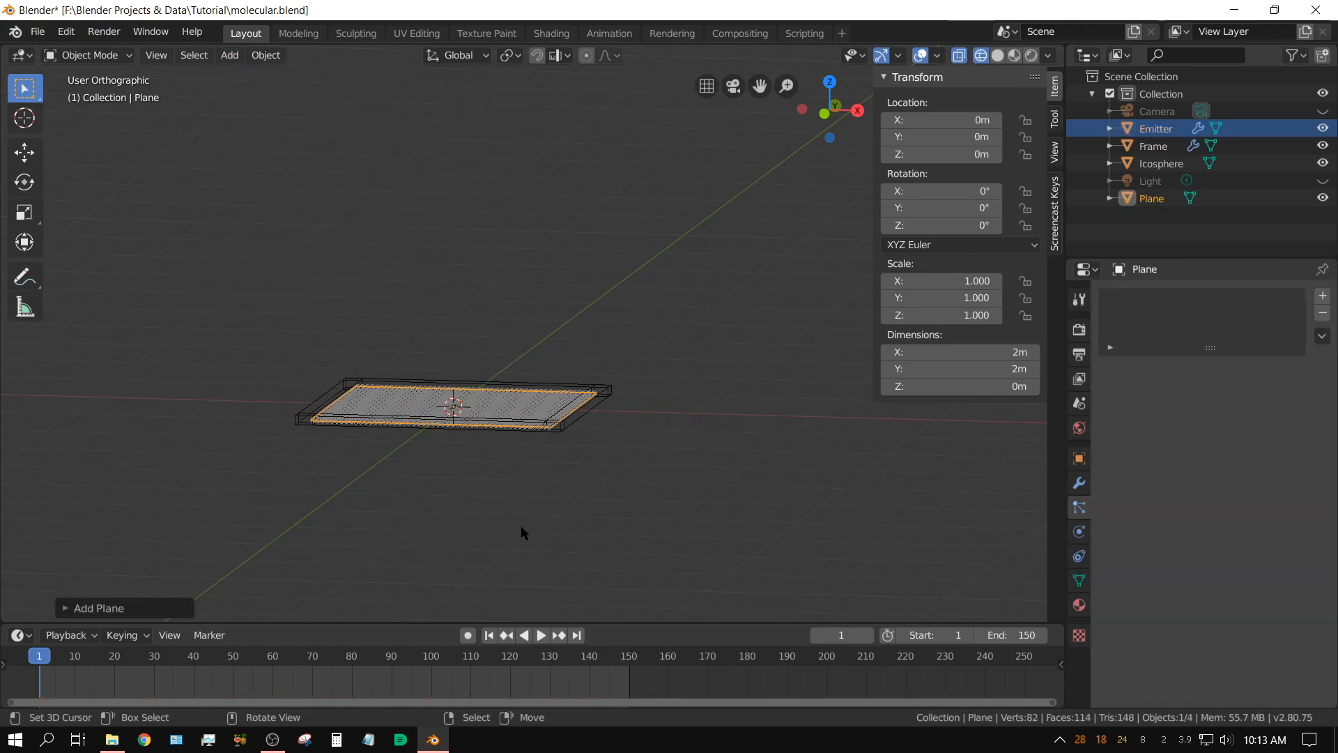
key("g")
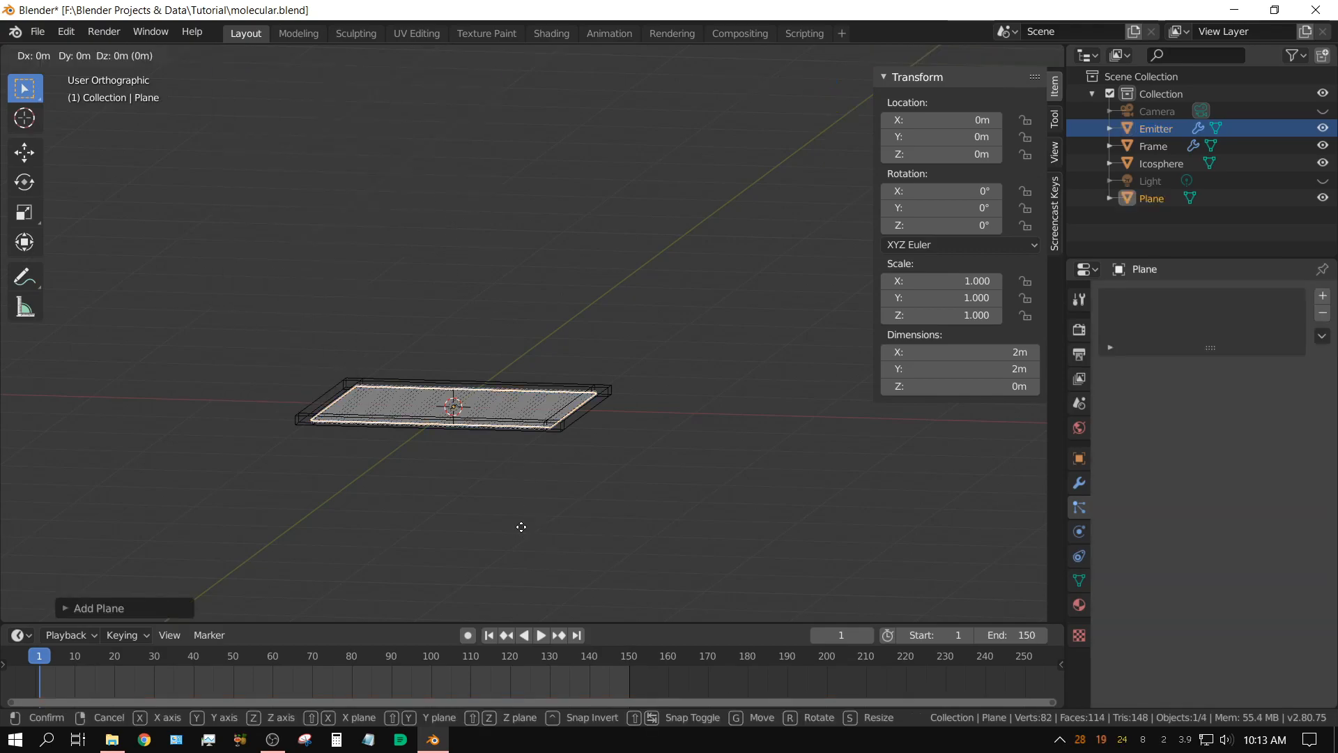
key("z")
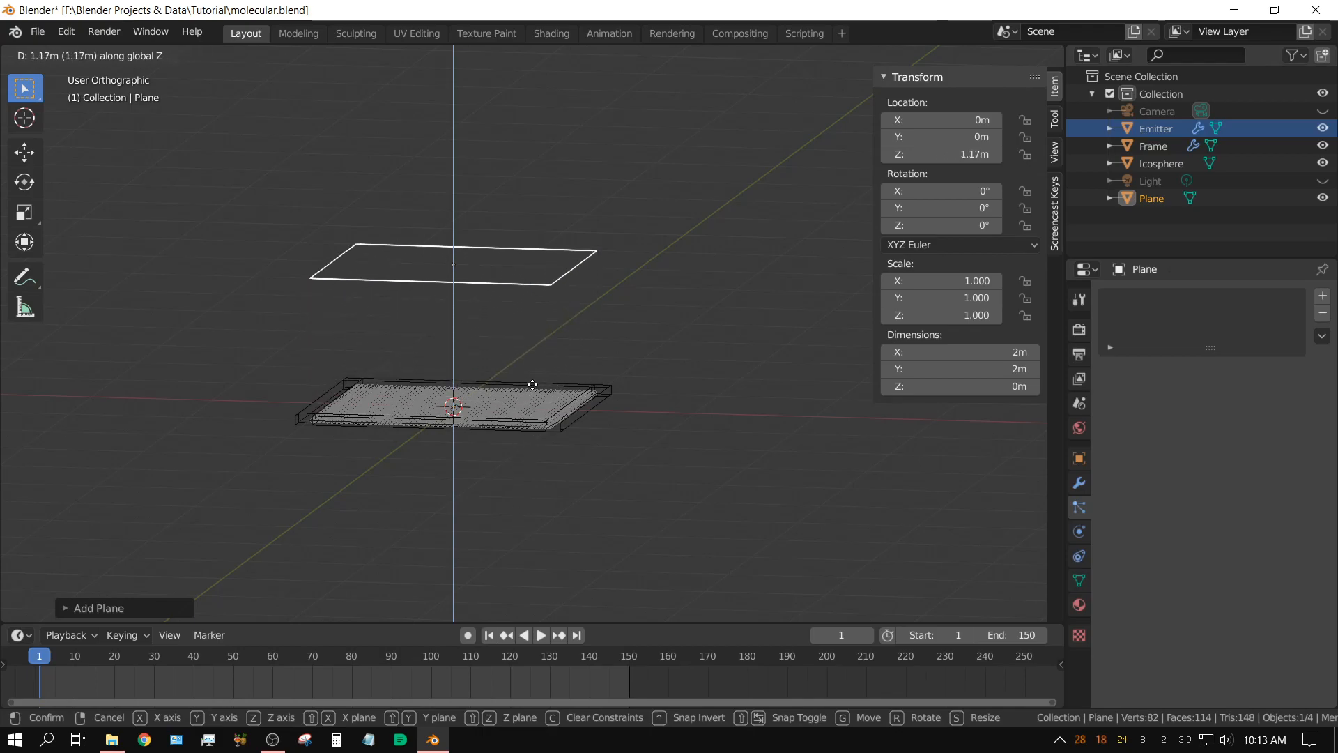
left_click(540, 359)
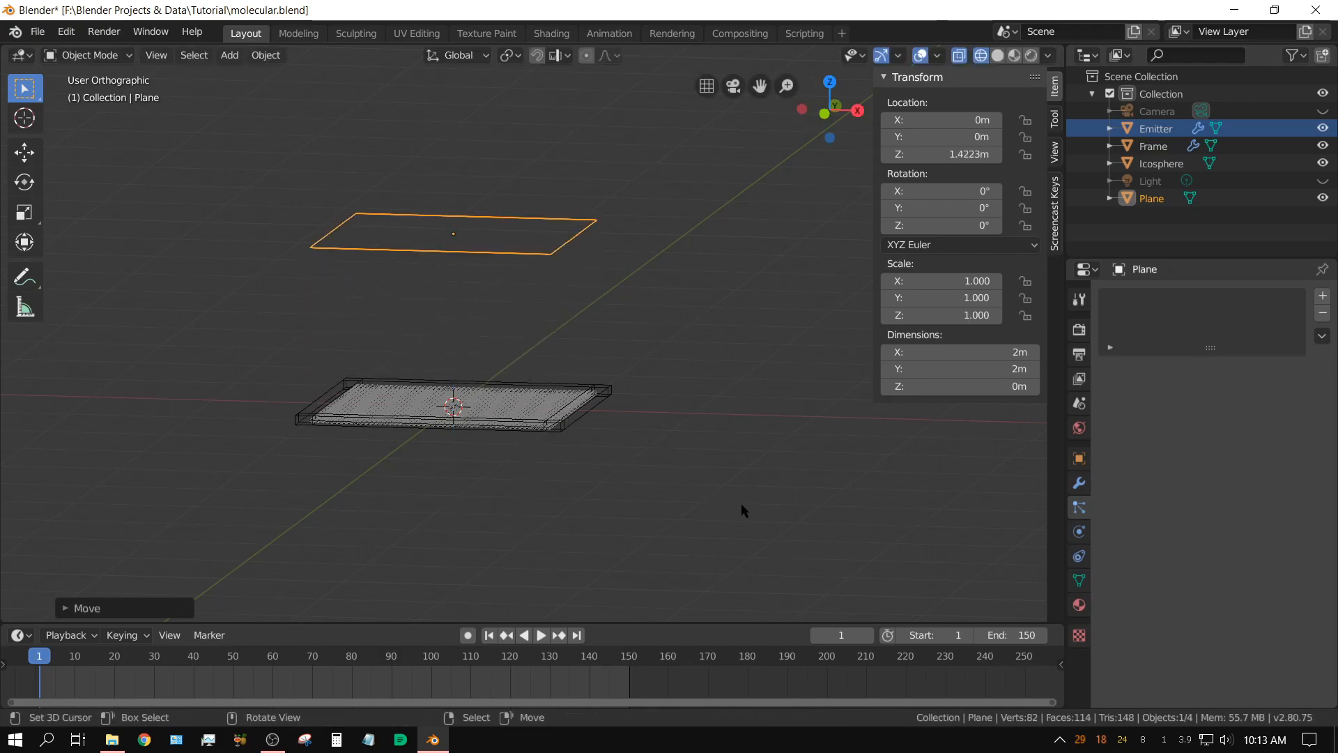
Step: Scale the new plane down to 0.1 and apply its scale
key("s")
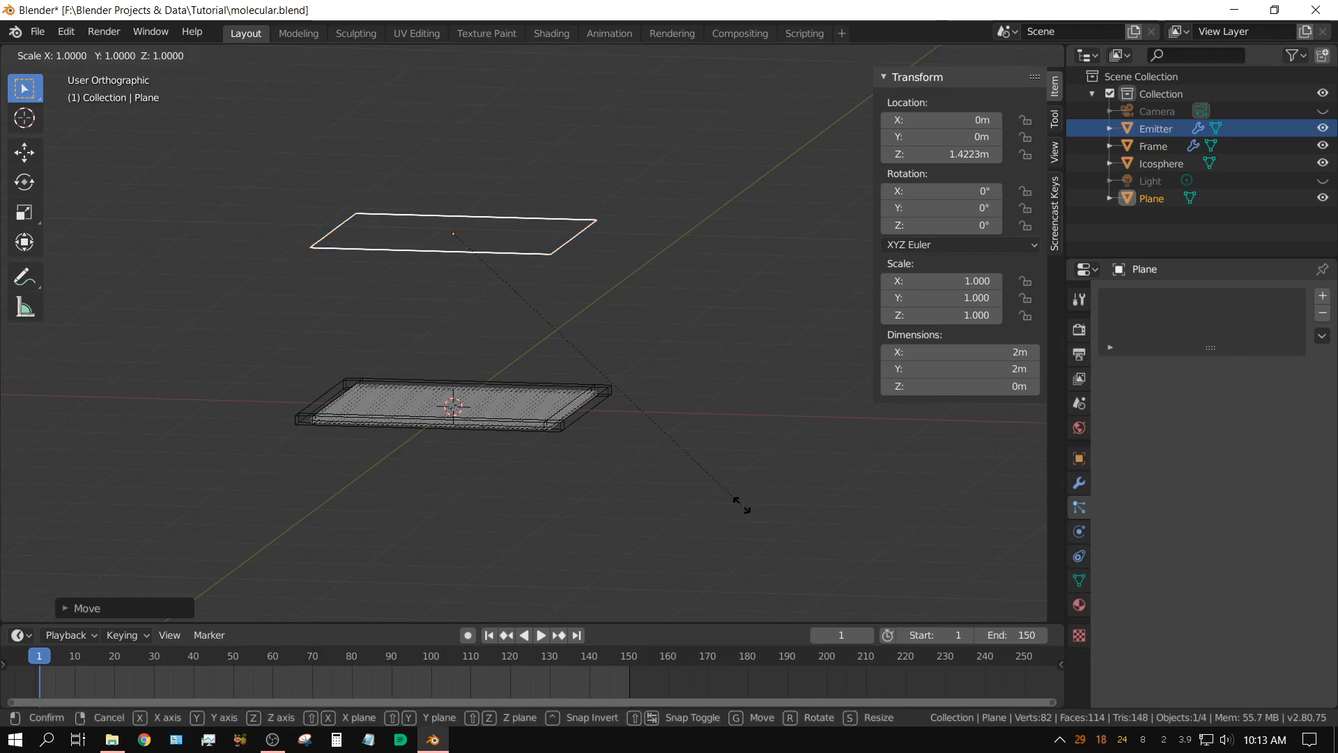
type(".1")
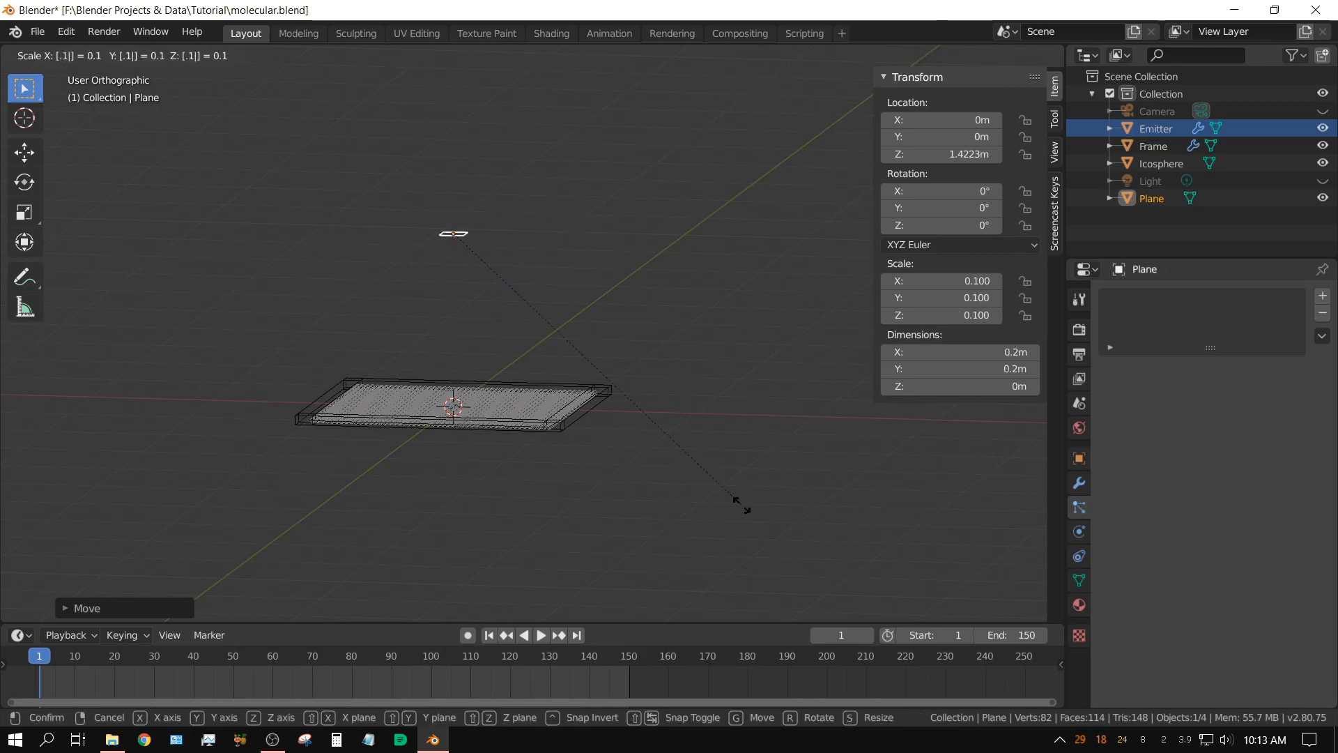
key("Return")
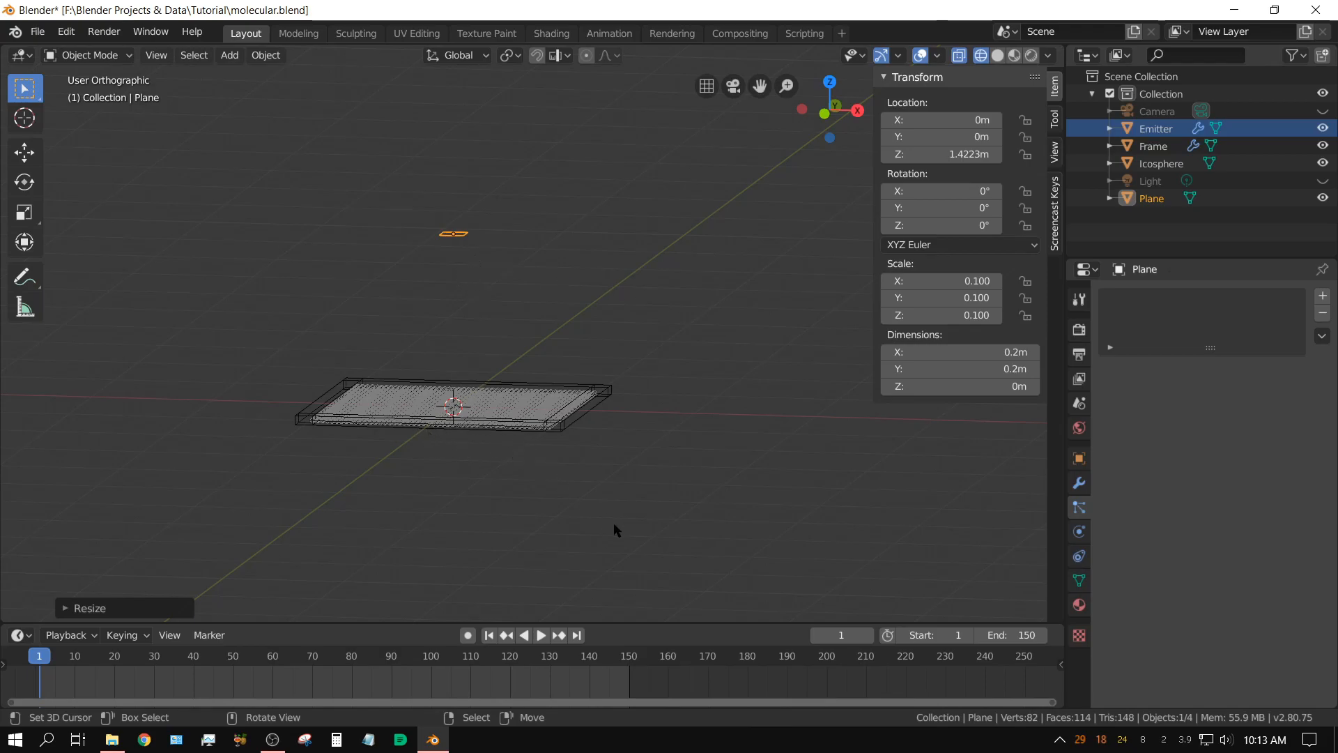
key("ctrl+a")
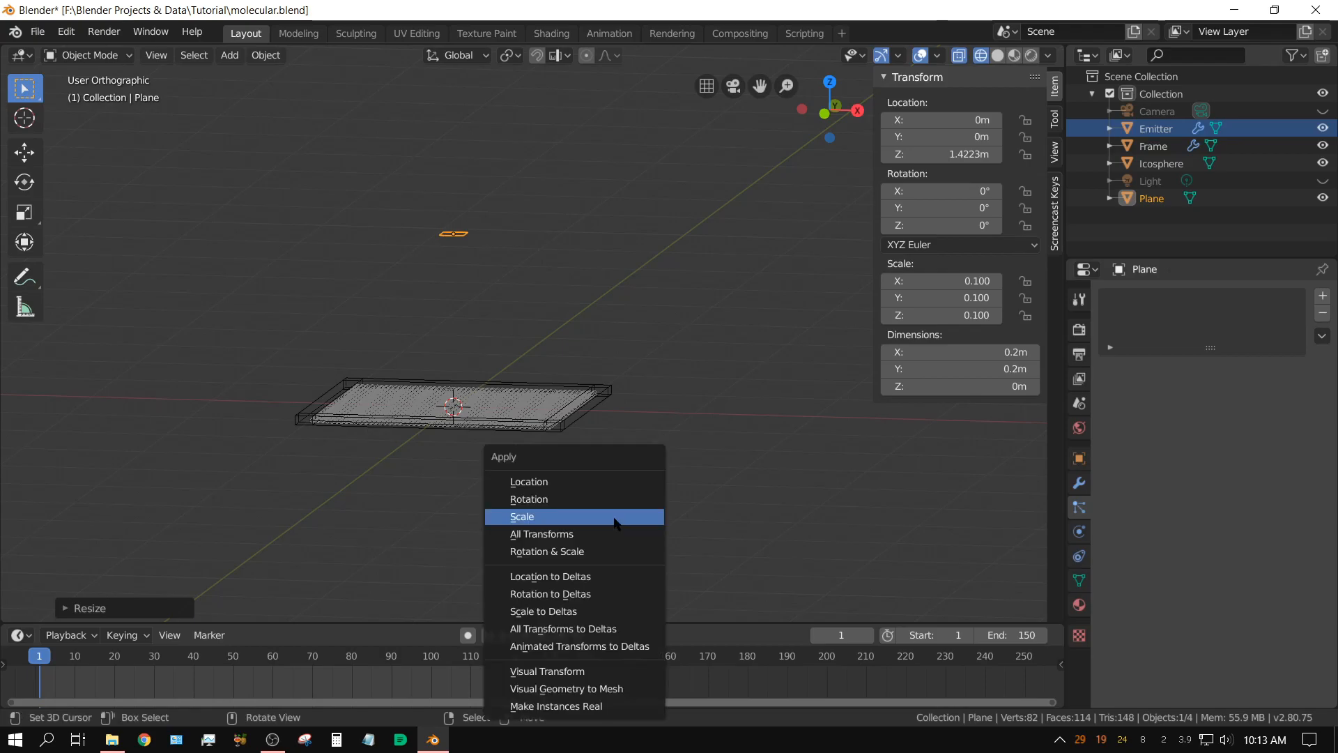
left_click(615, 523)
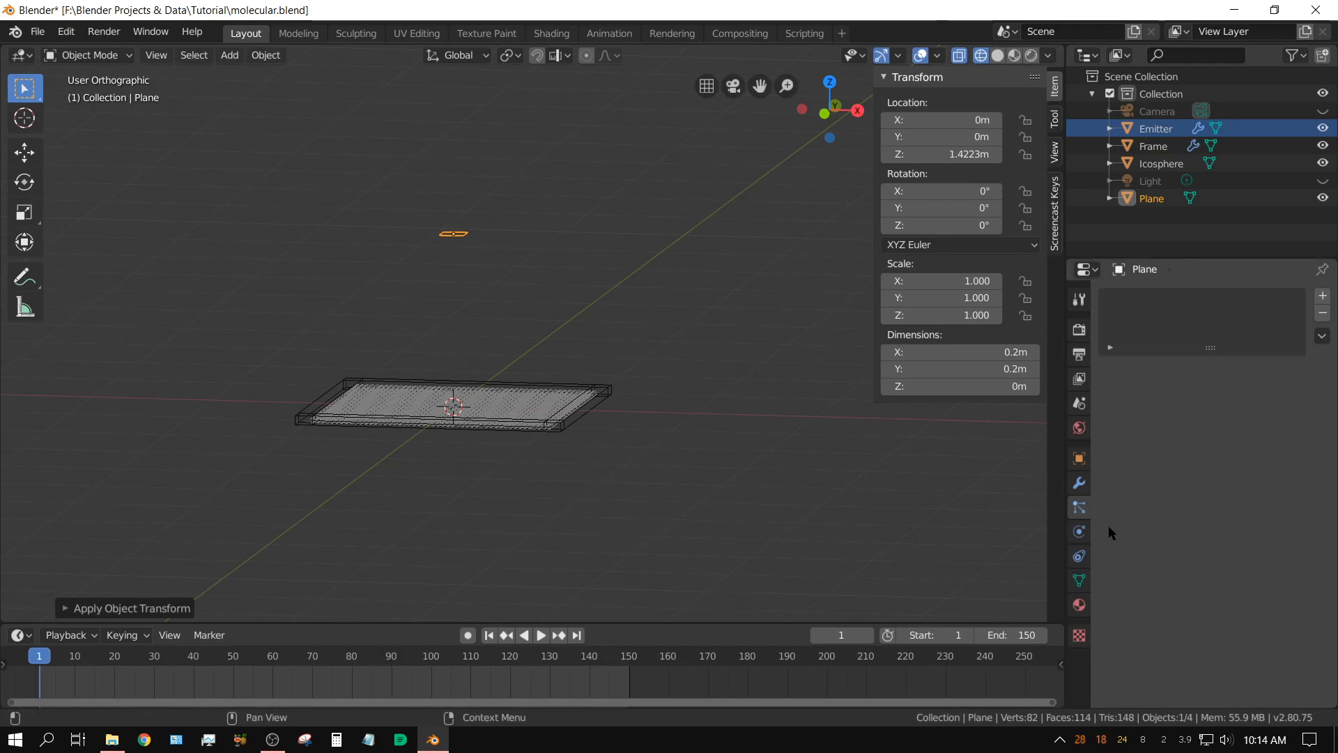
Step: Duplicate the distant ico sphere and move the copy about 7.58 m along the X axis
scroll(696, 554, "down", 10)
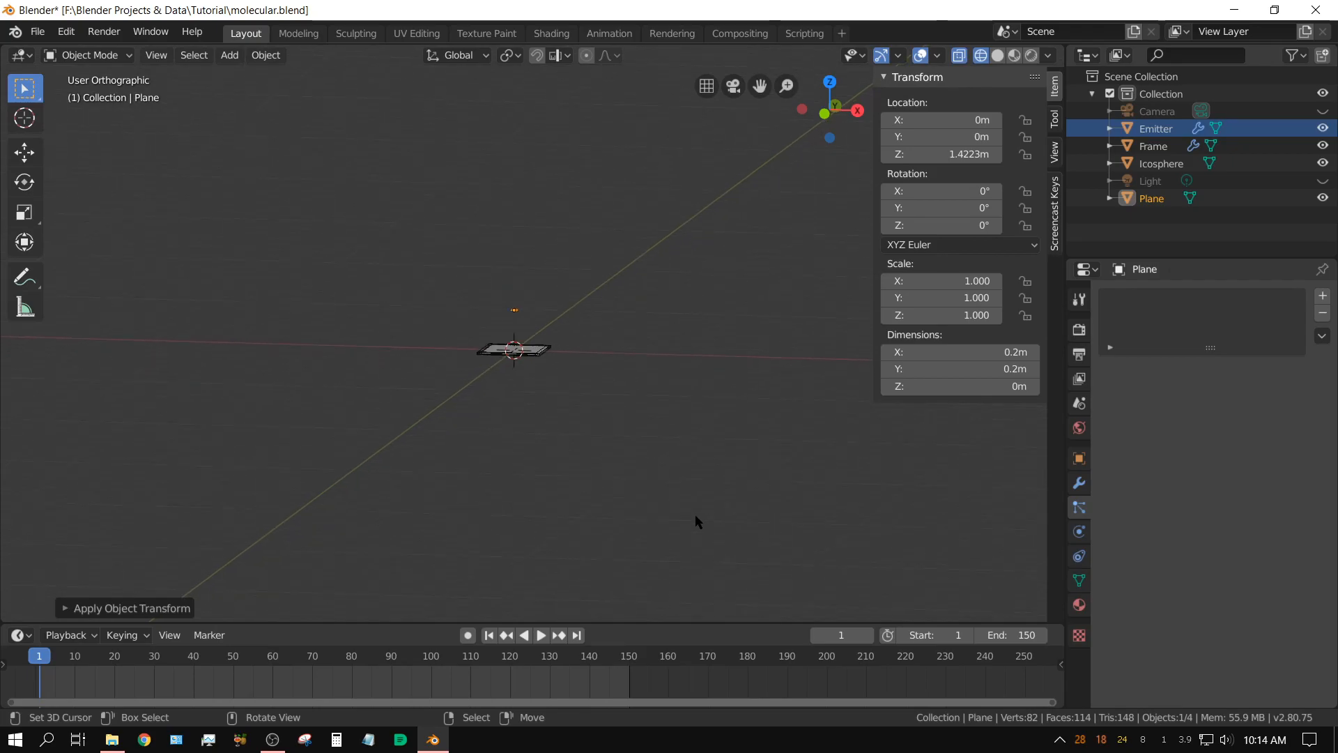
scroll(695, 516, "down", 5)
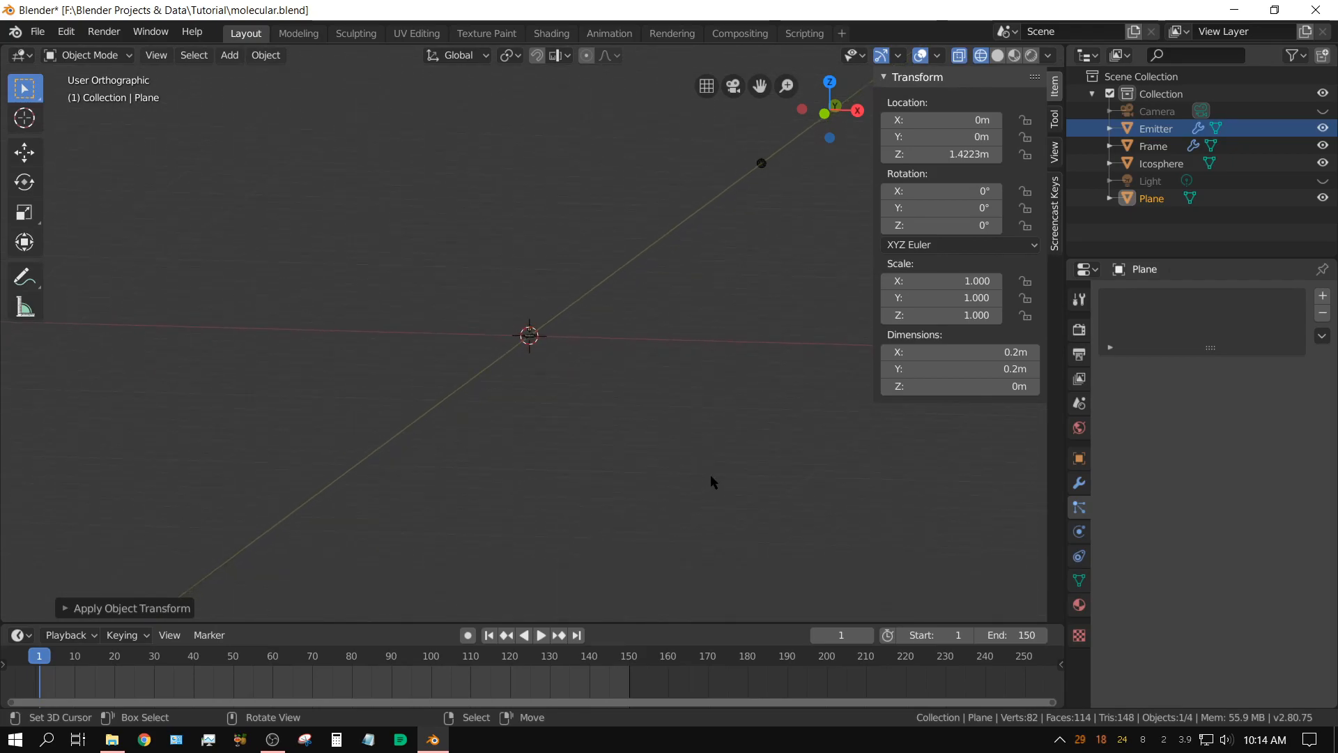
left_click(762, 165)
middle_click_drag(775, 173, 438, 374, "shift")
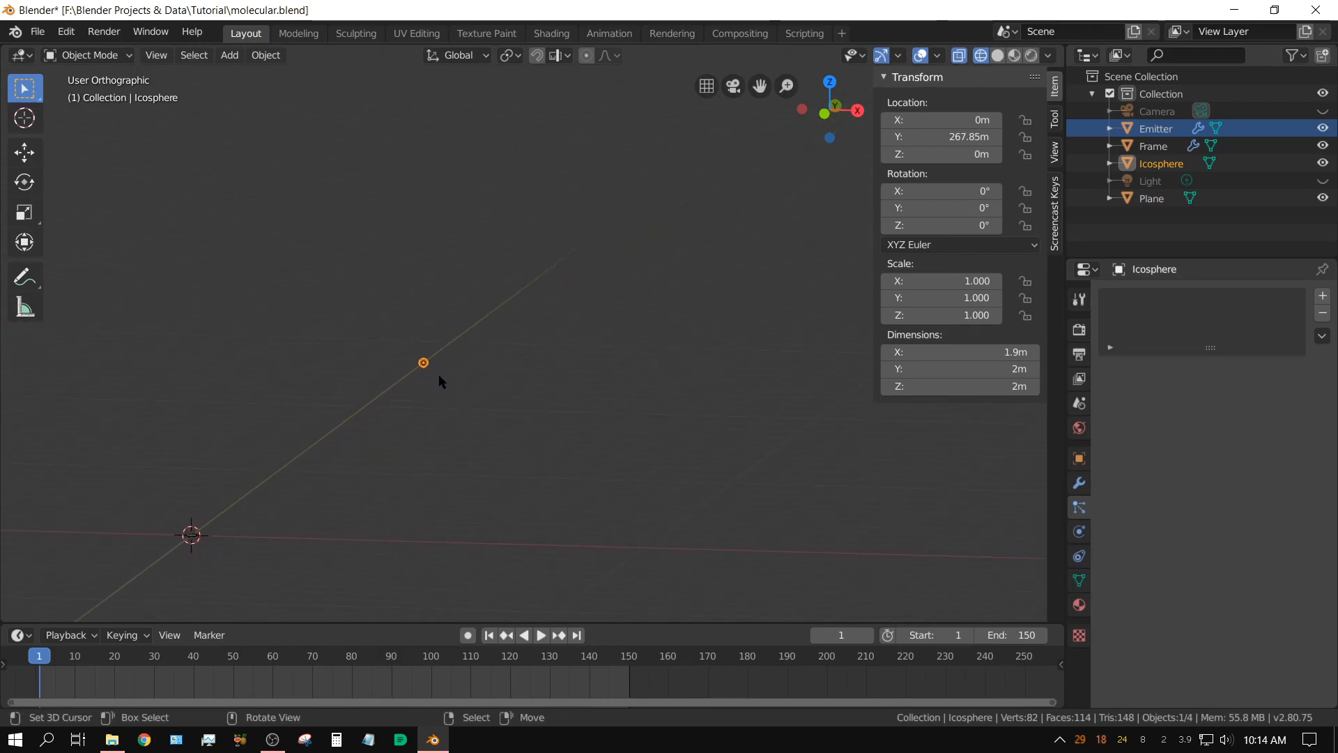
key("shift+d")
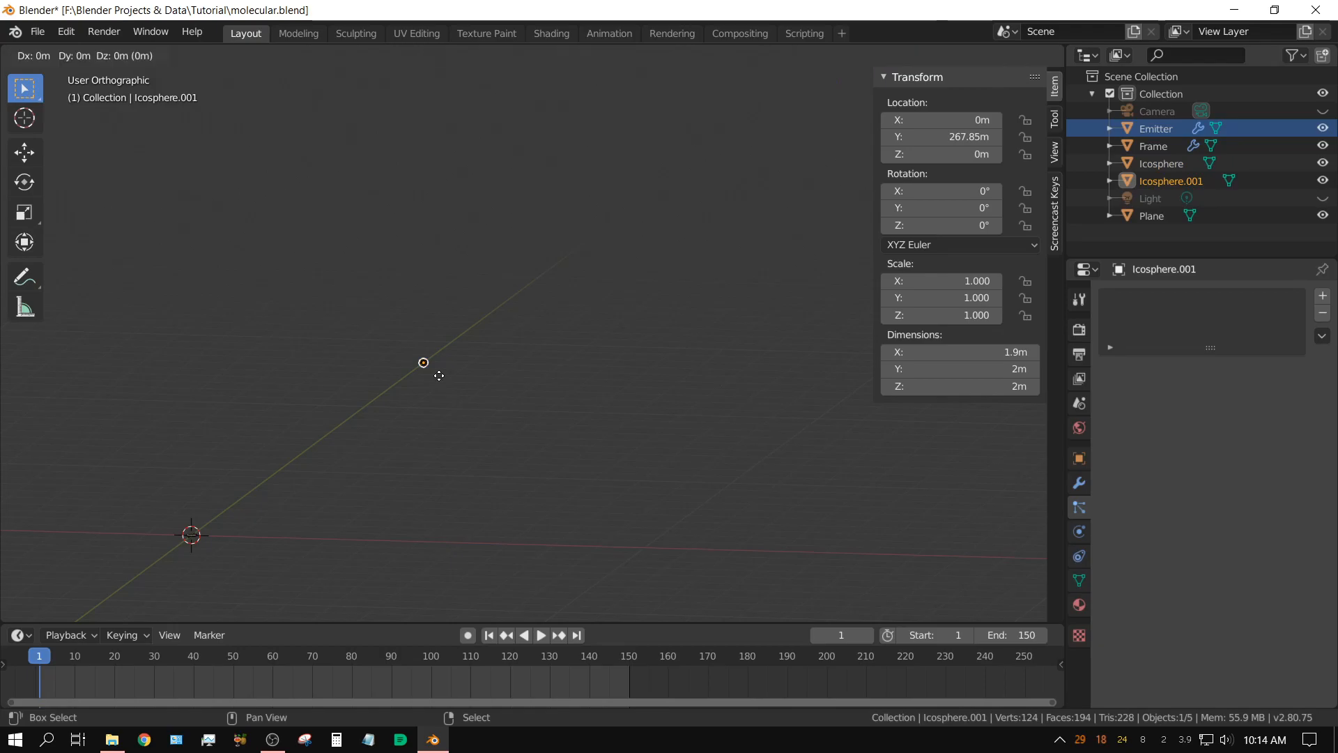
key("x")
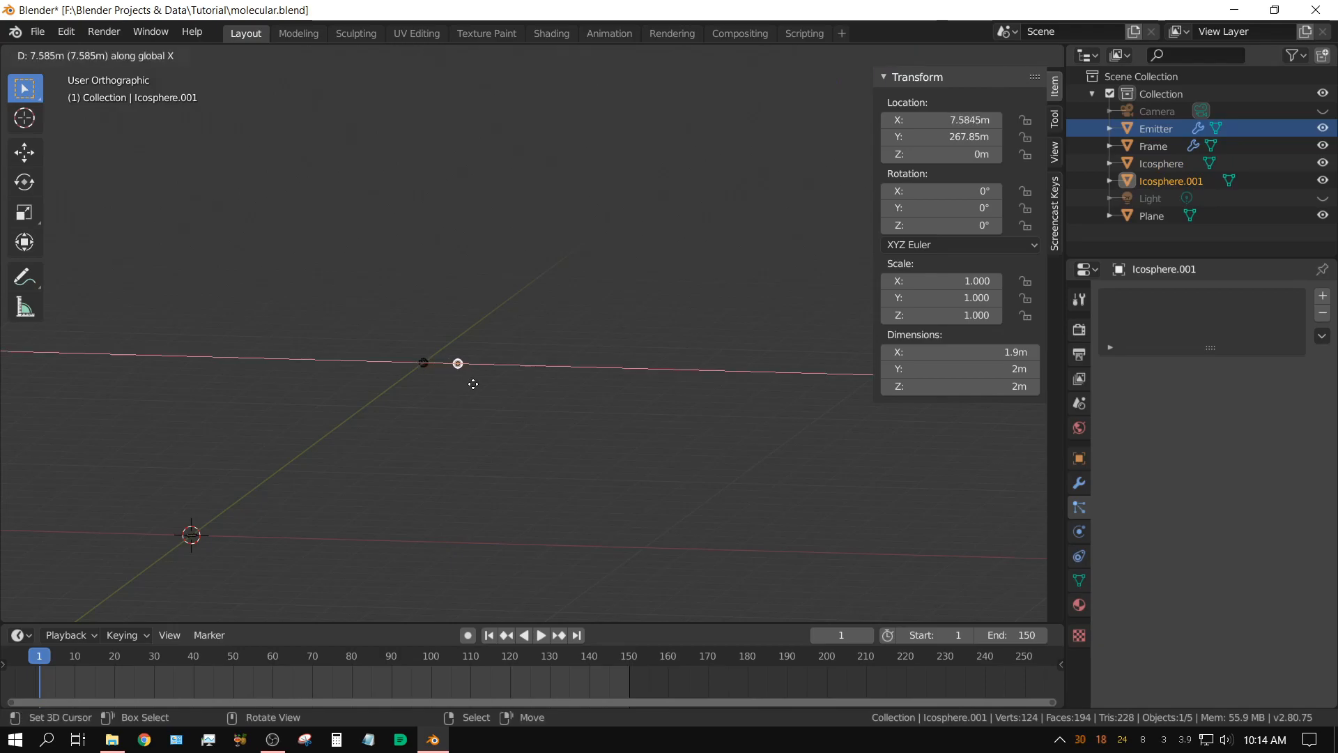
left_click(473, 390)
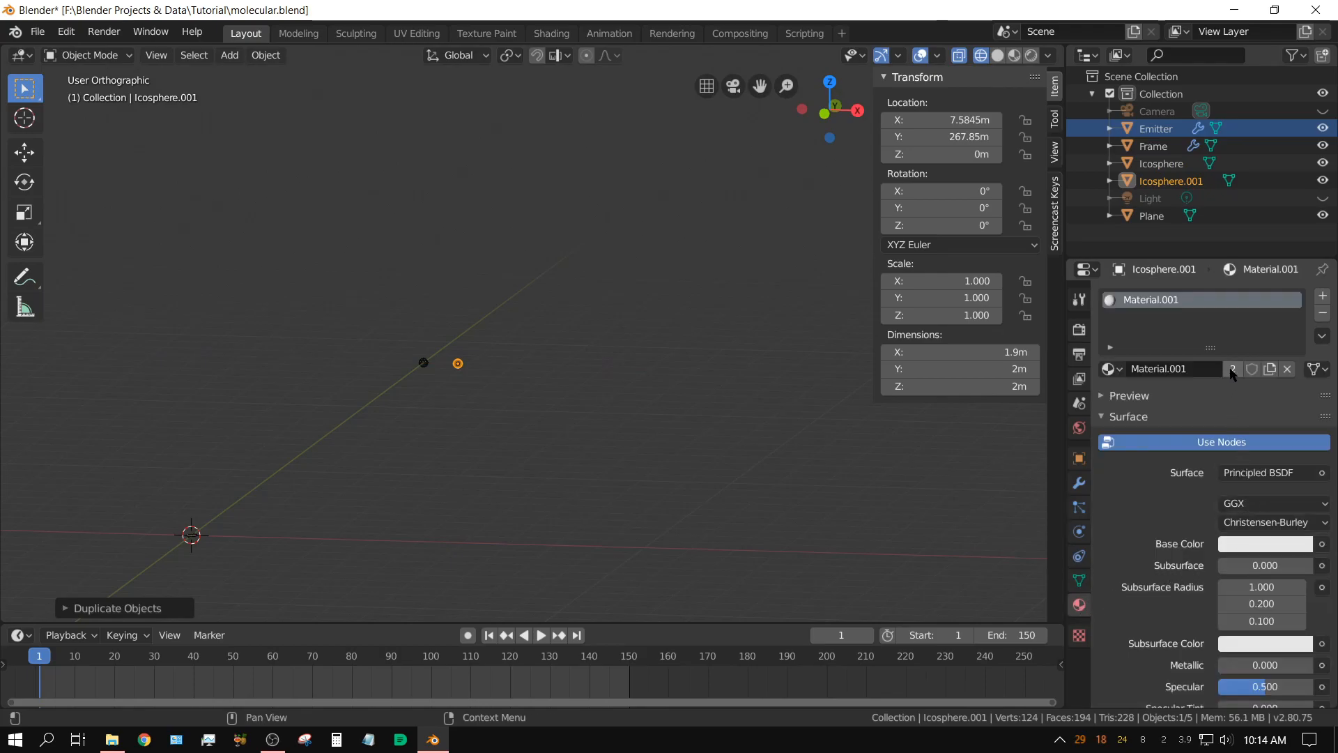
Step: Make the duplicated ico sphere's material single-user and set its Metallic to 1.0 and Roughness to 0.1
left_click(1232, 369)
scroll(1262, 613, "down", 2)
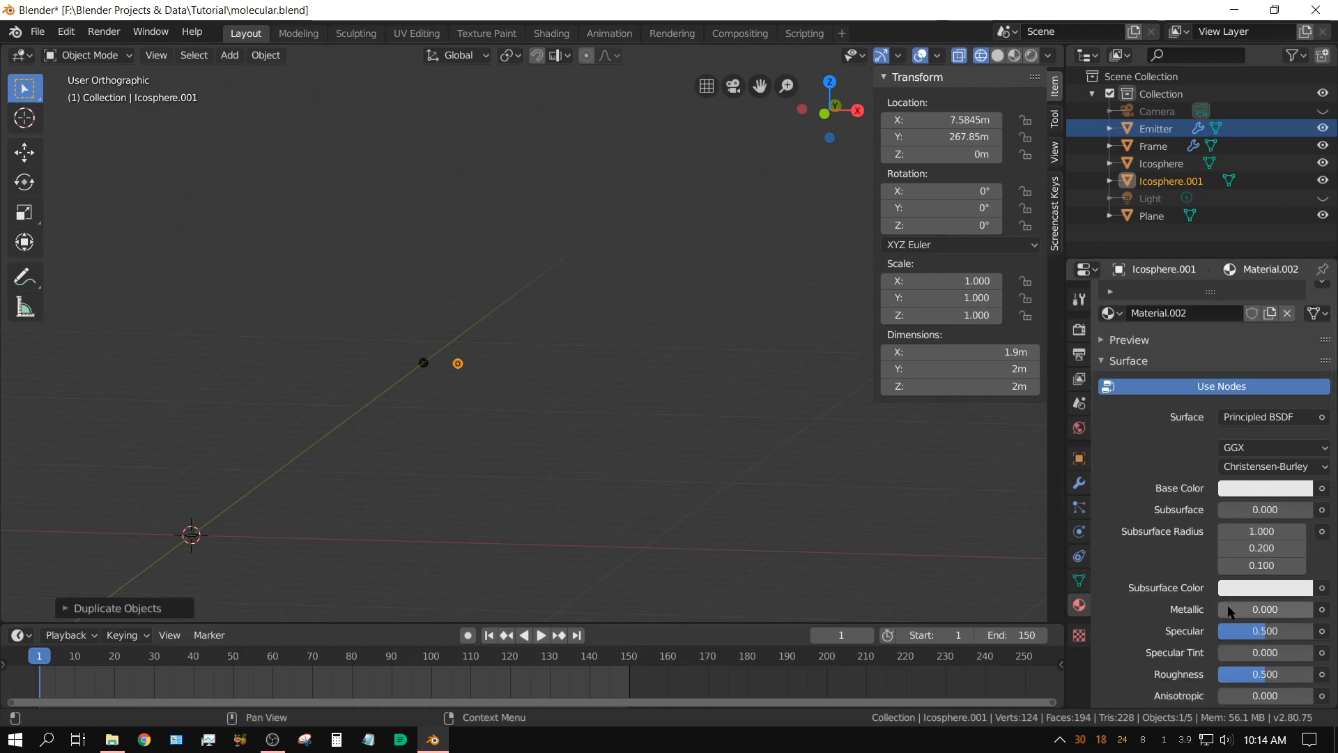
left_click_drag(1228, 611, 1310, 611)
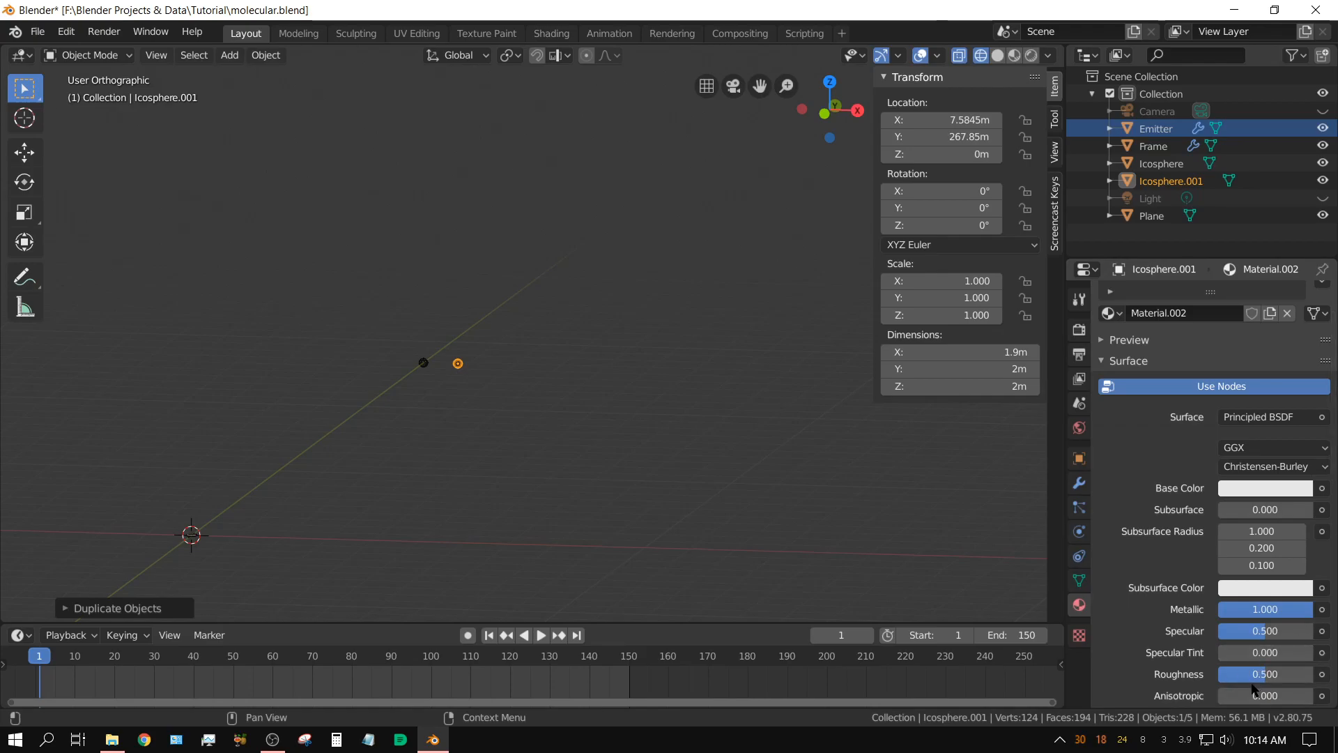
scroll(1279, 632, "down", 3)
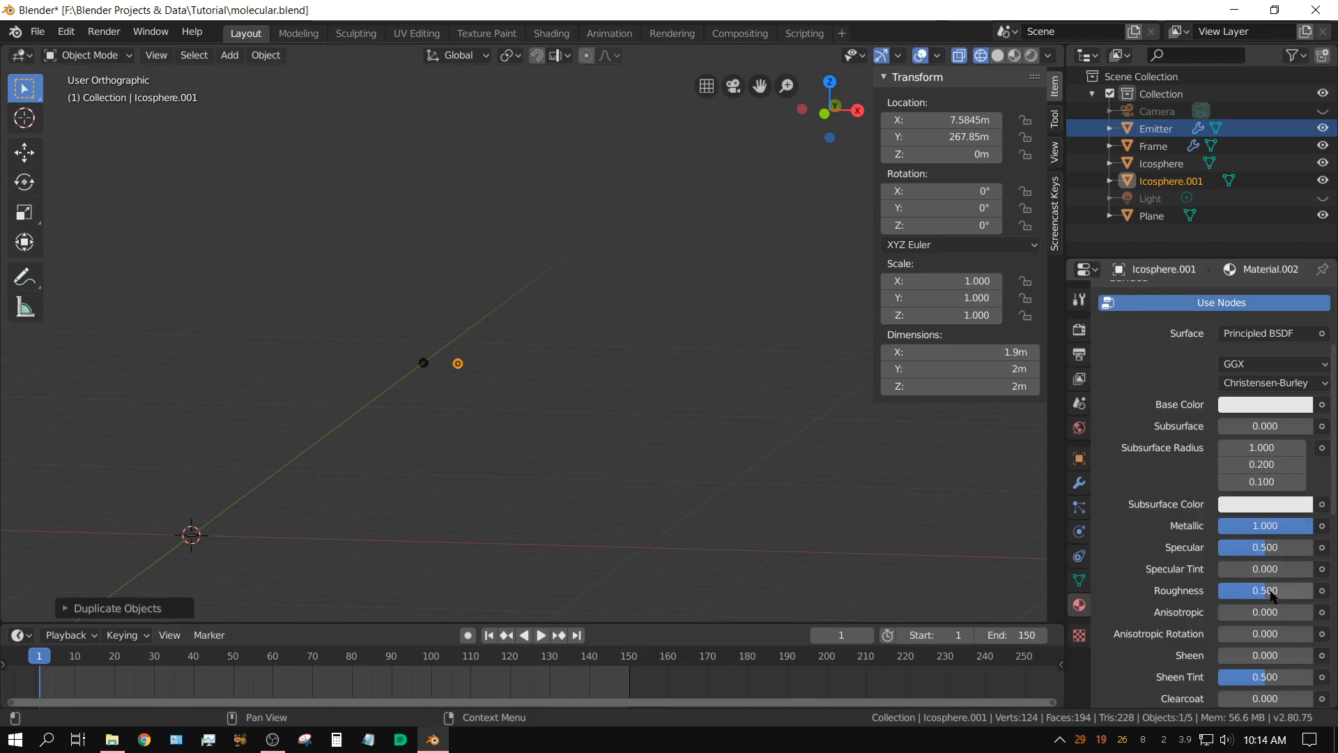
left_click(1258, 595)
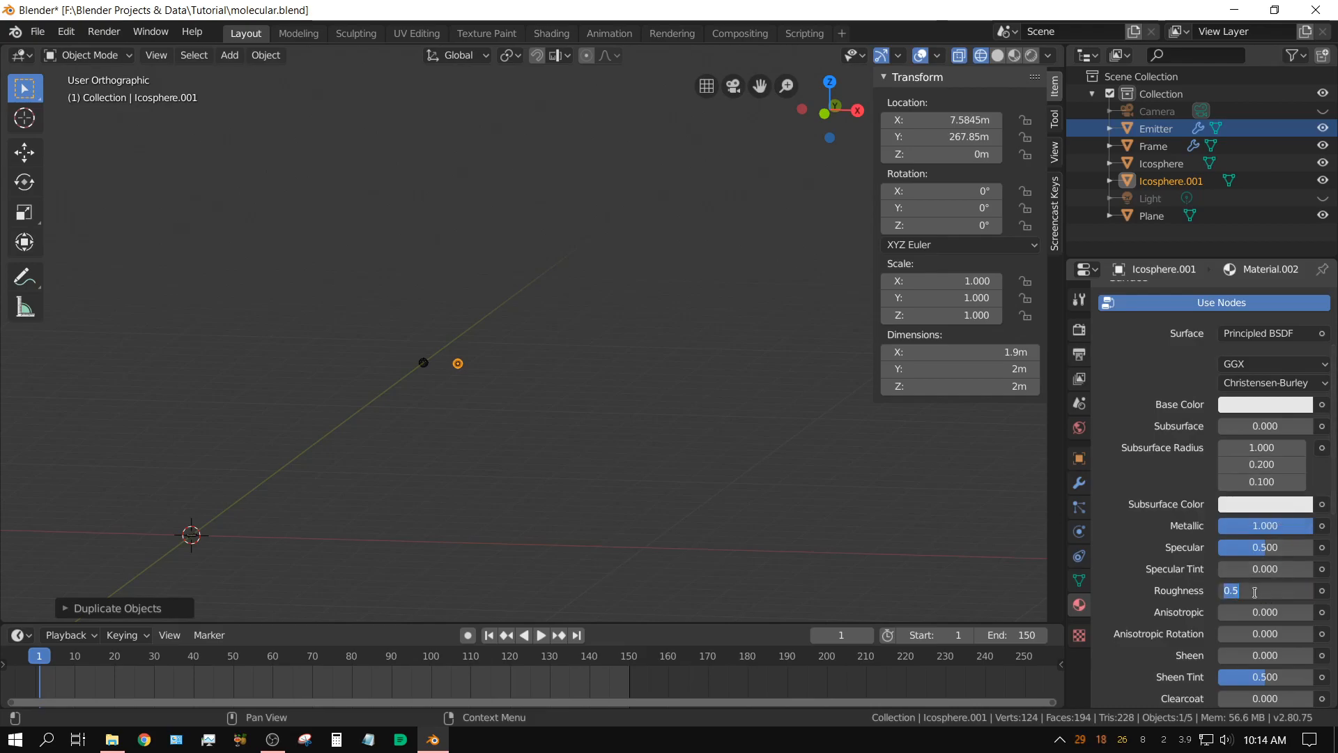
type("0.1")
key("Return")
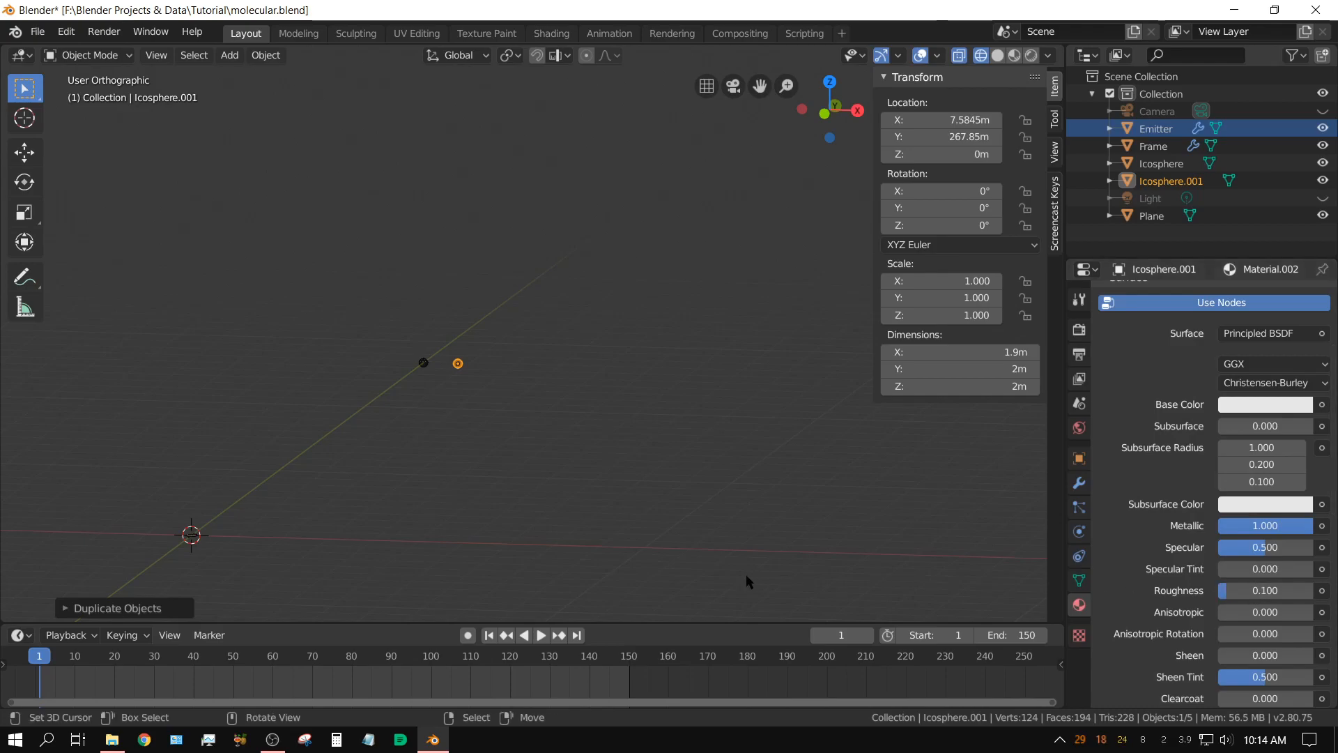
Step: Select the small raised plane above the particle grid and rename it Emitter 2
middle_click_drag(362, 534, 657, 364, "shift")
scroll(488, 435, "up", 10)
middle_click_drag(358, 504, 658, 345, "shift")
scroll(598, 443, "up", 7)
middle_click_drag(541, 533, 660, 262, "shift")
scroll(617, 315, "up", 4)
scroll(464, 182, "up", 1)
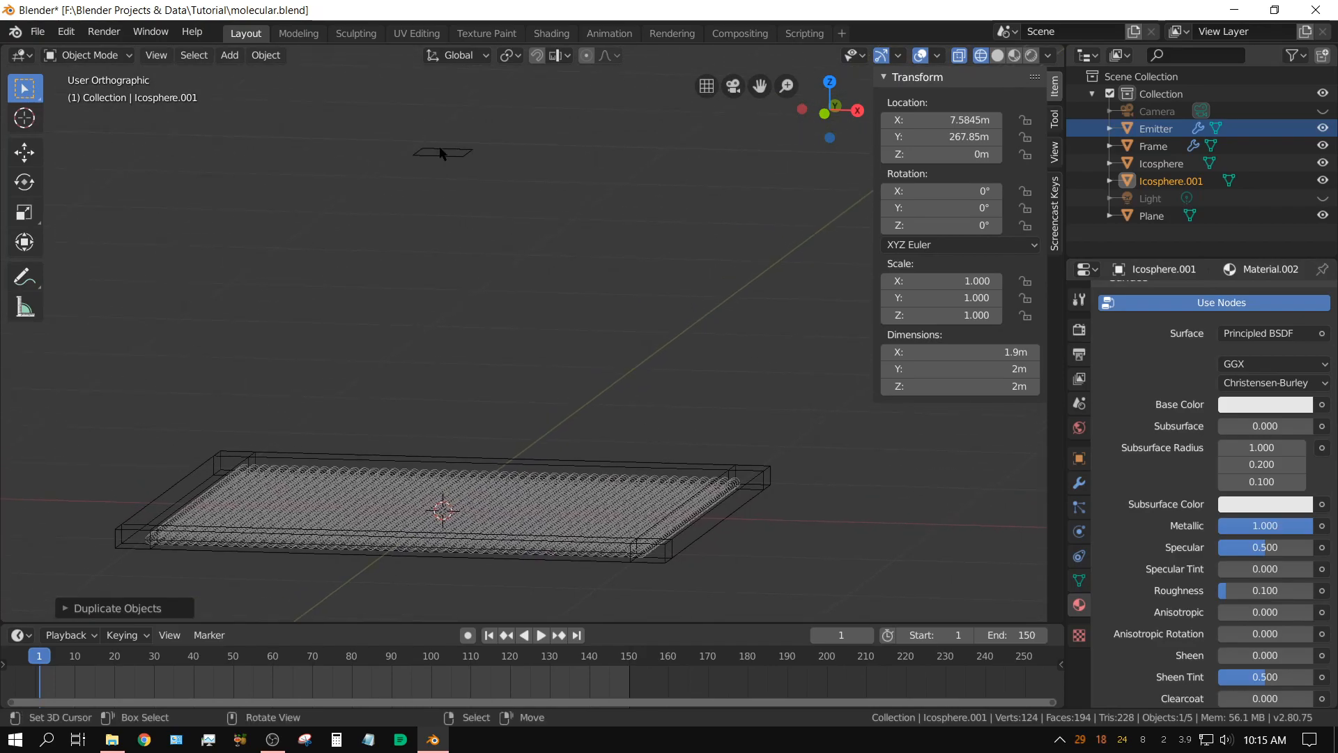
left_click(443, 154)
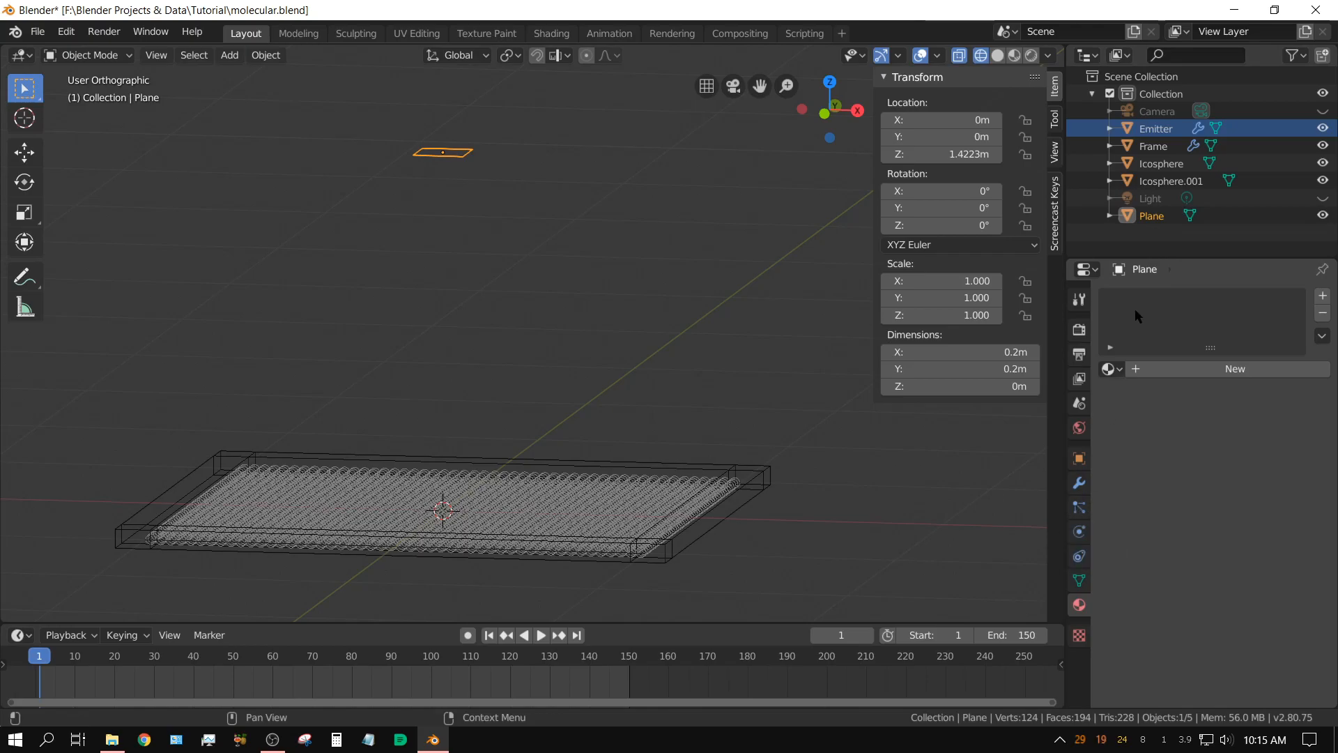
double_click(1152, 217)
type("Emitter 2")
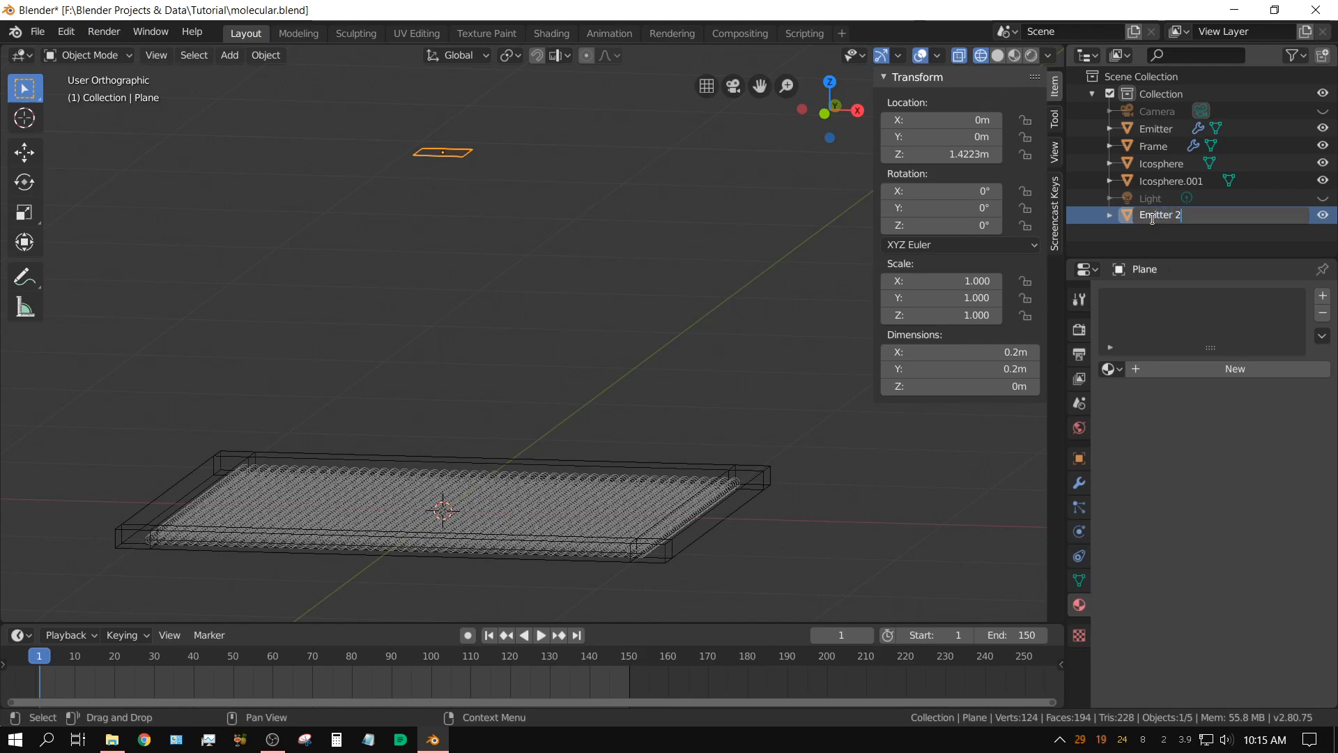
key("Return")
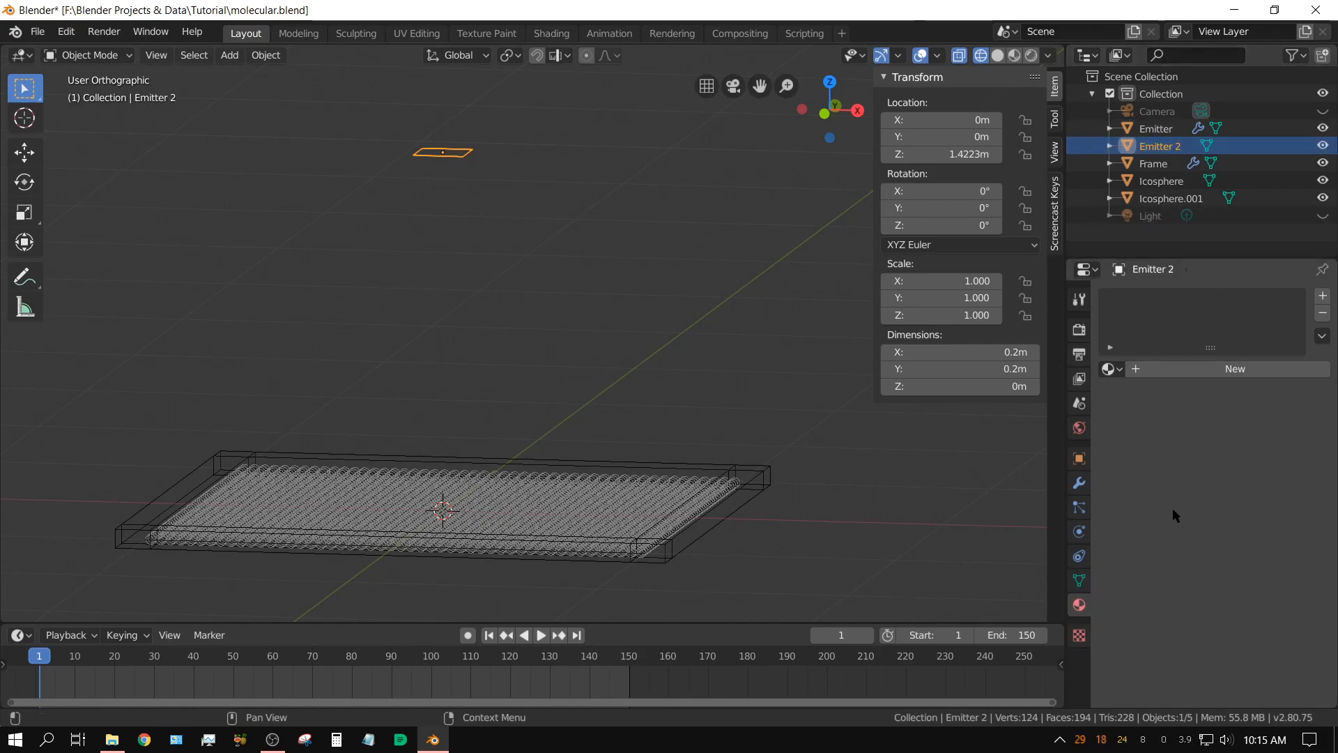
left_click(1322, 295)
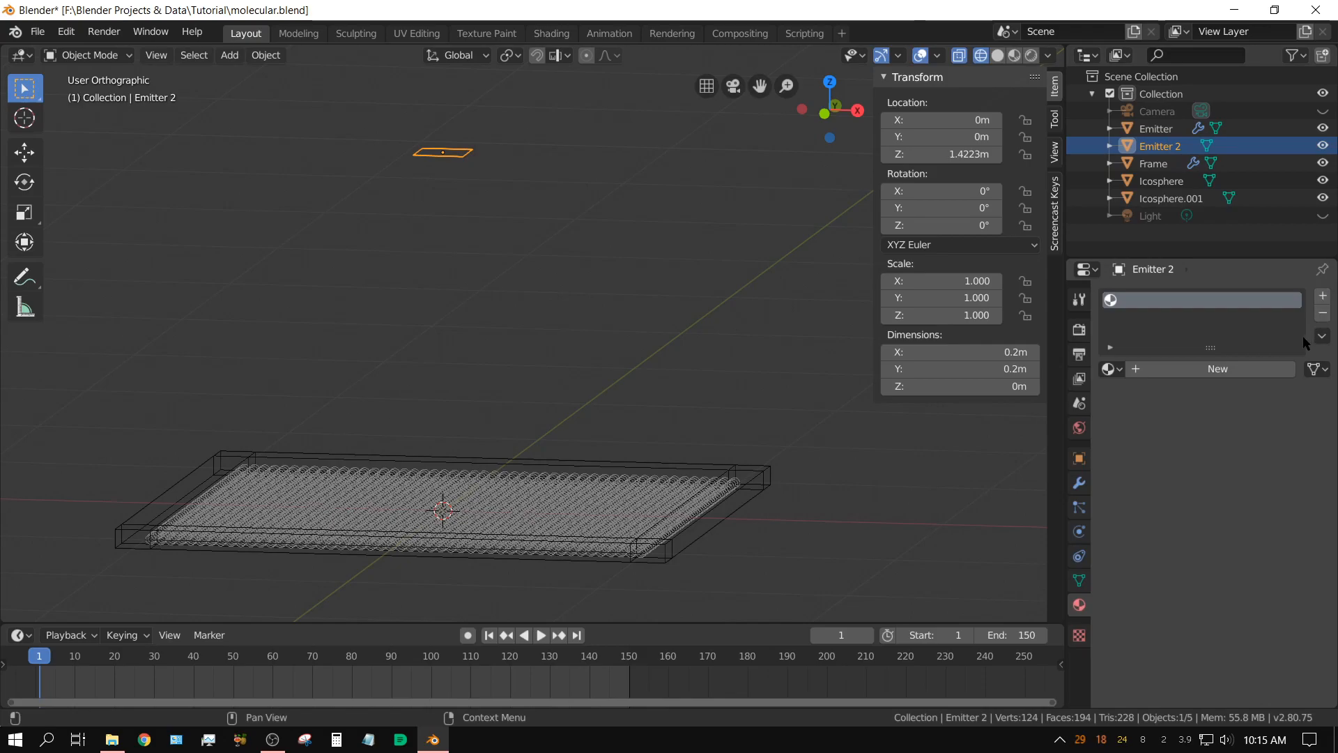
left_click(1214, 369)
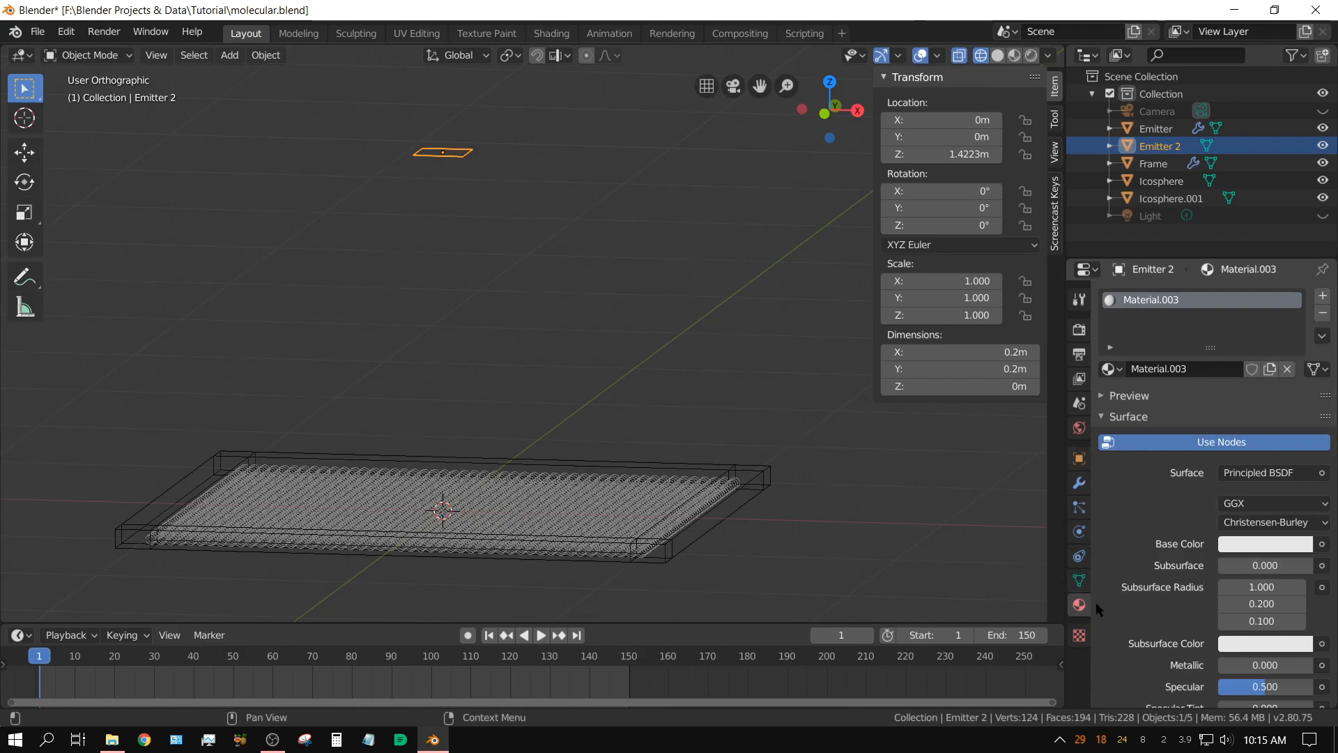
left_click(1322, 314)
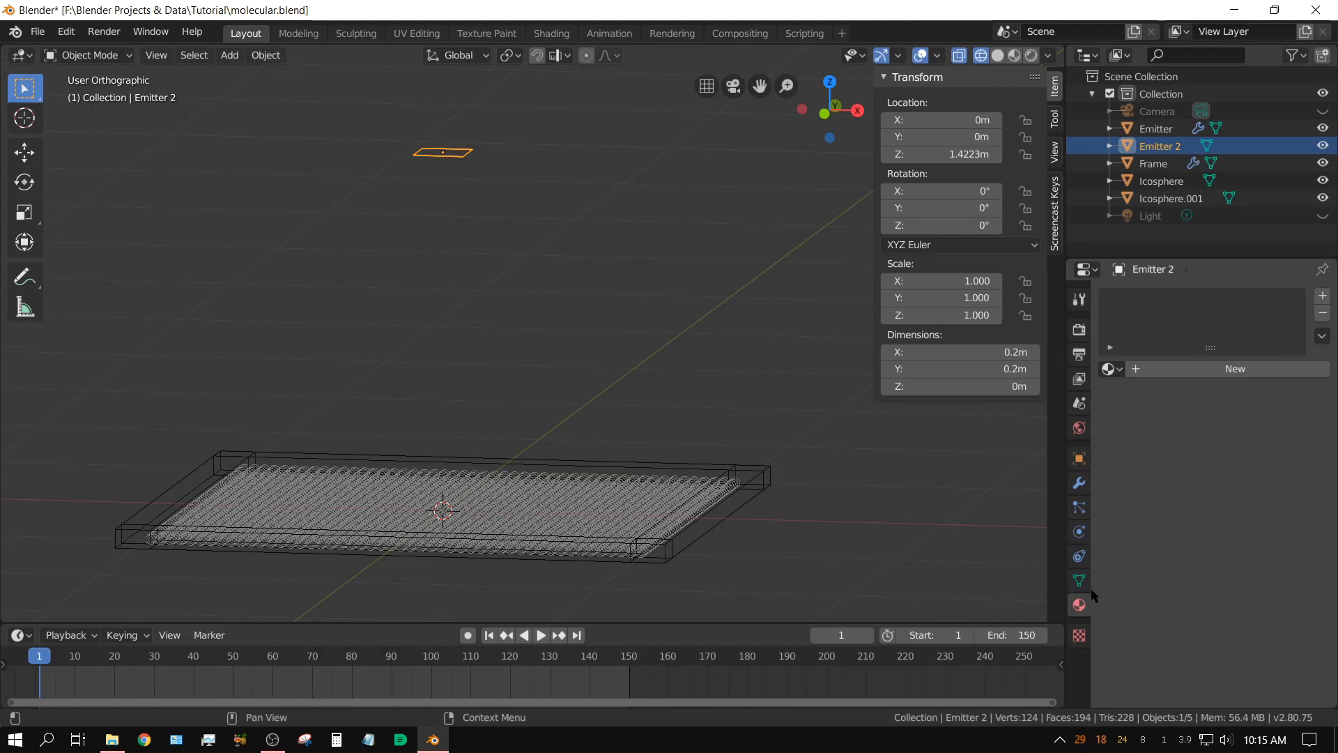
Step: Add a particle system to Emitter 2 and set its particle number to 5
left_click(1079, 510)
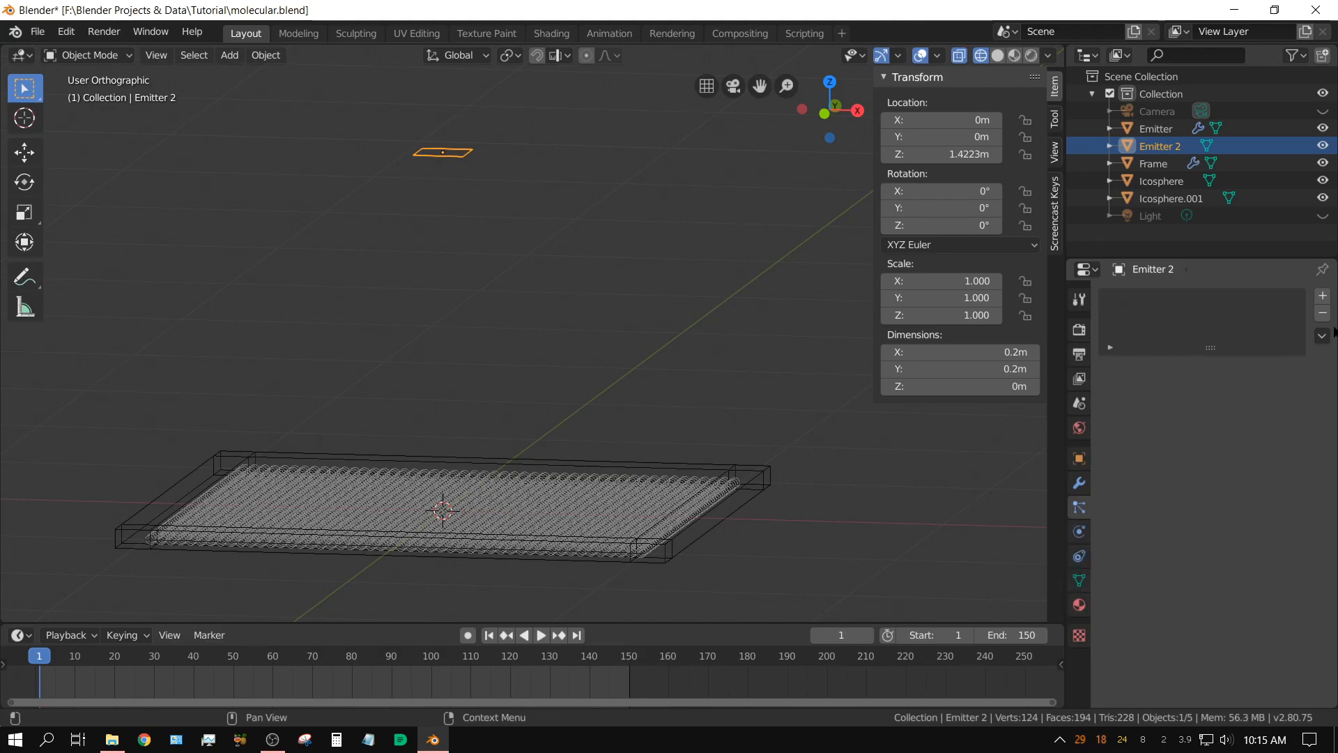
left_click(1321, 295)
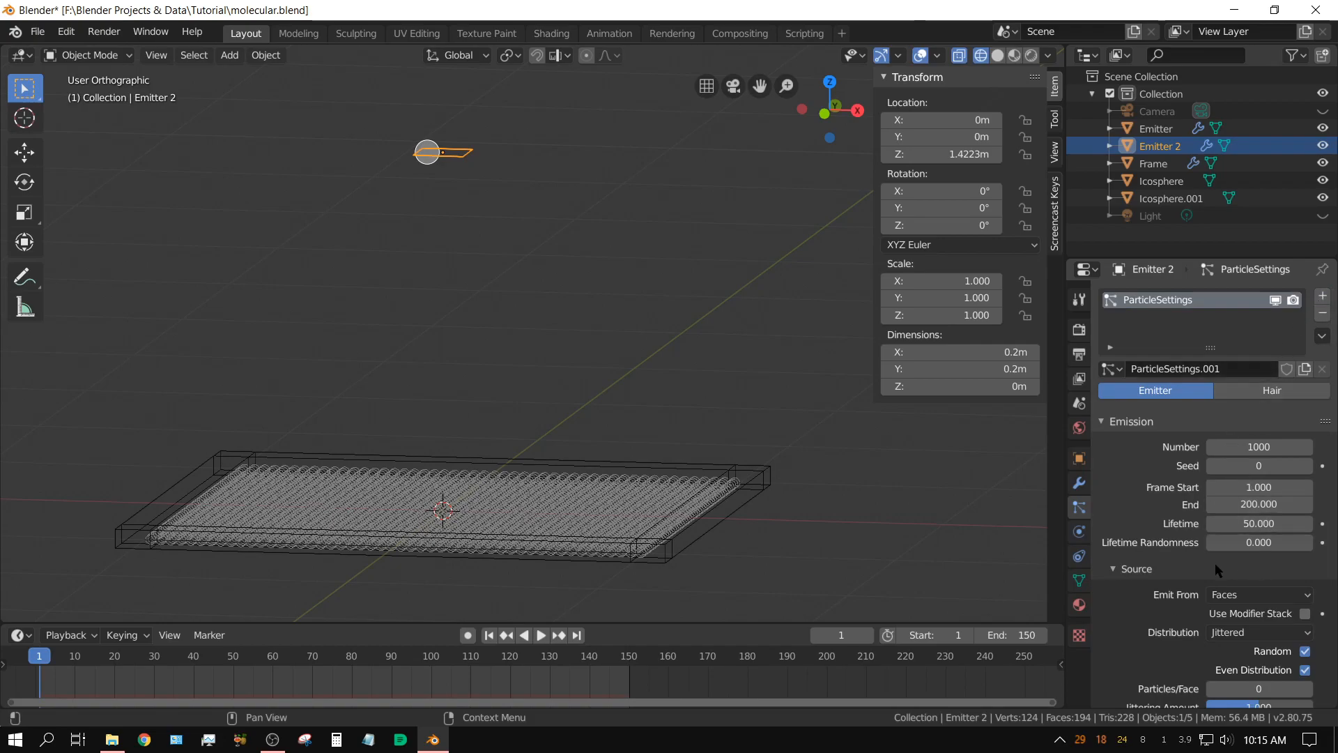
scroll(1221, 599, "down", 1)
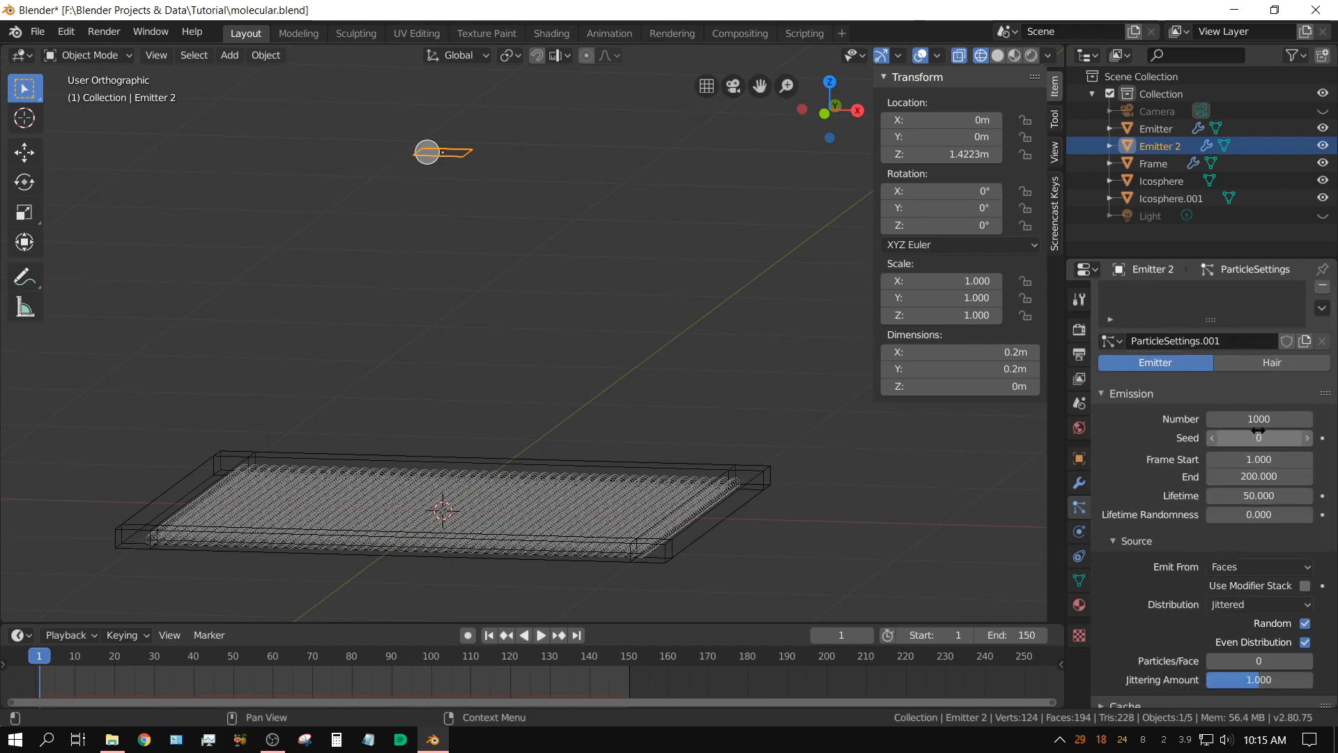
left_click(1237, 418)
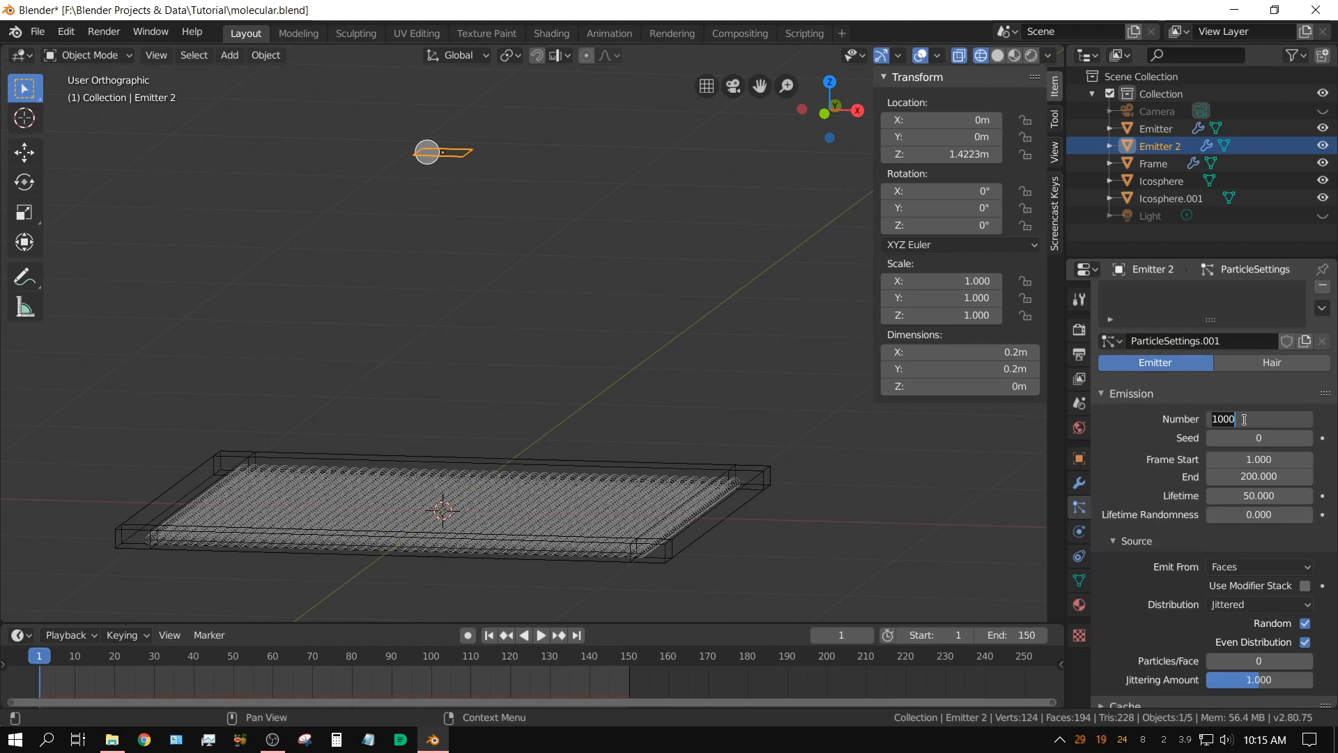
type("5")
key("Return")
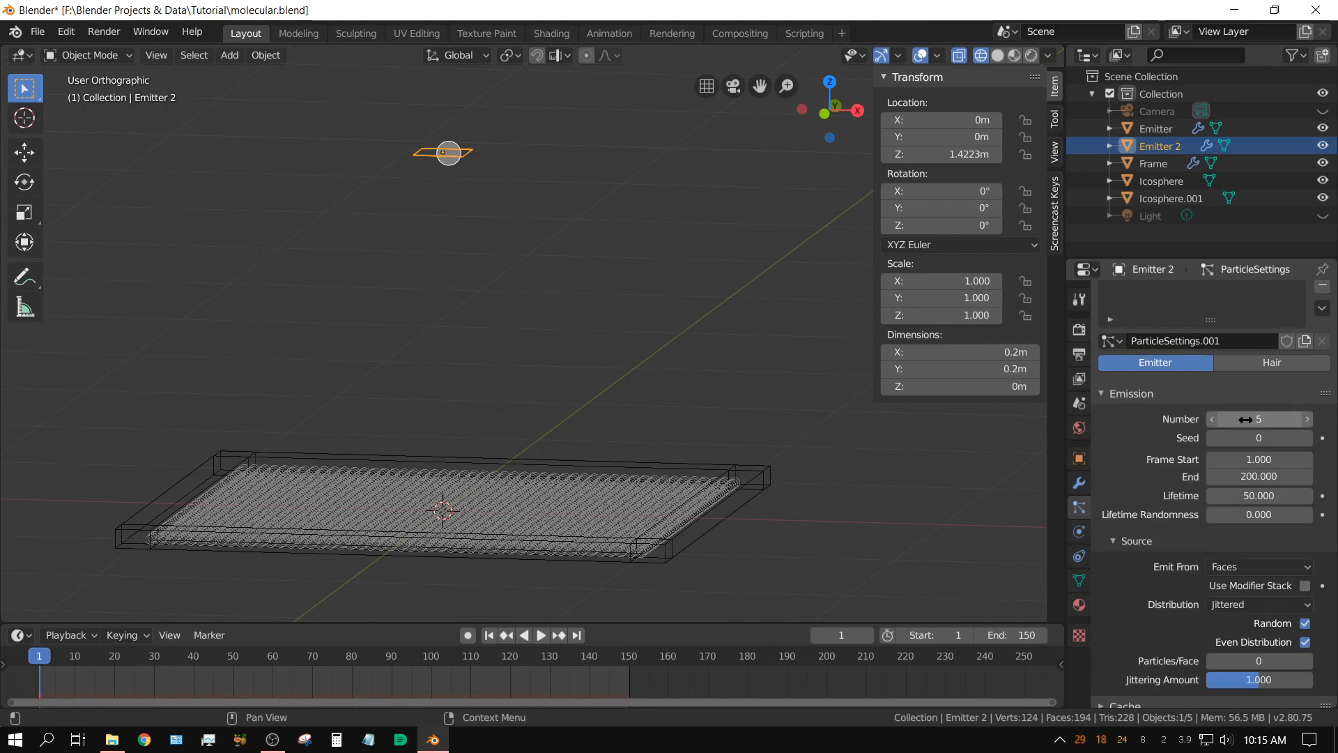
left_click(1248, 477)
type("100")
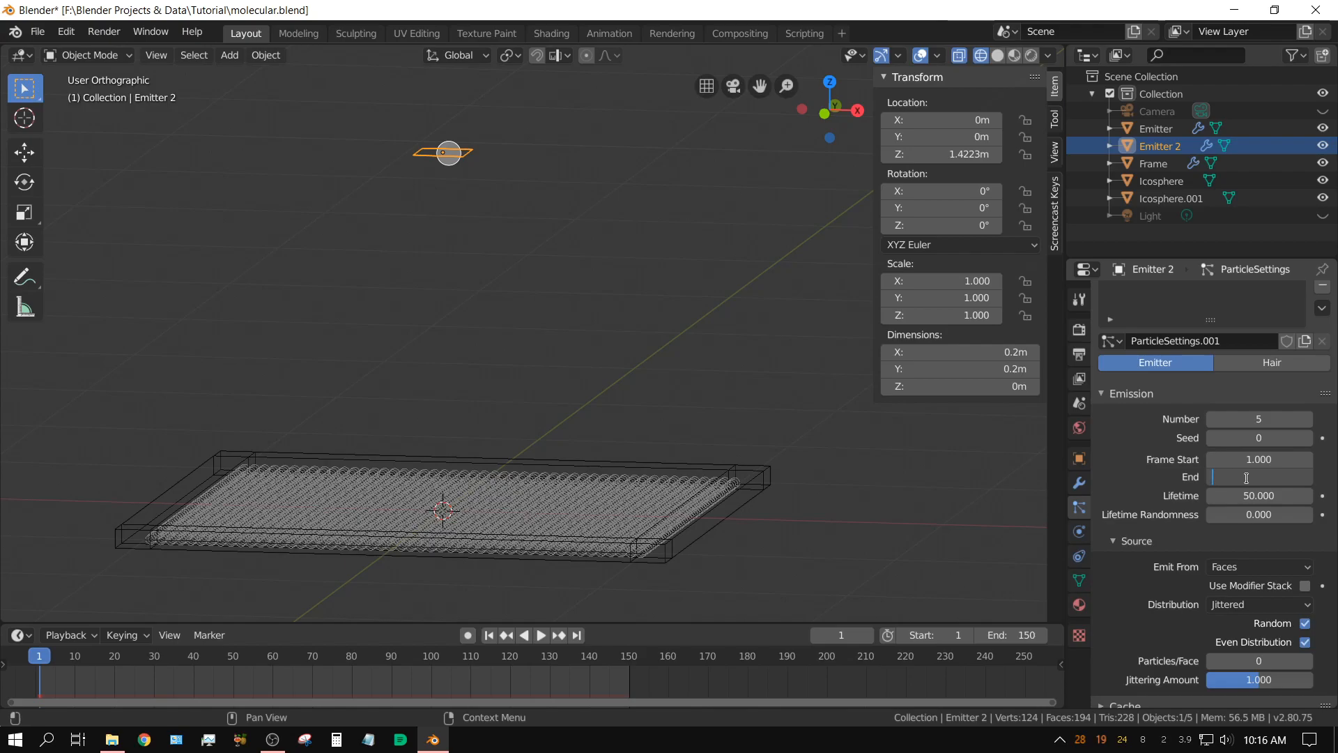
type("1")
key("Return")
left_click(1245, 460)
type("20")
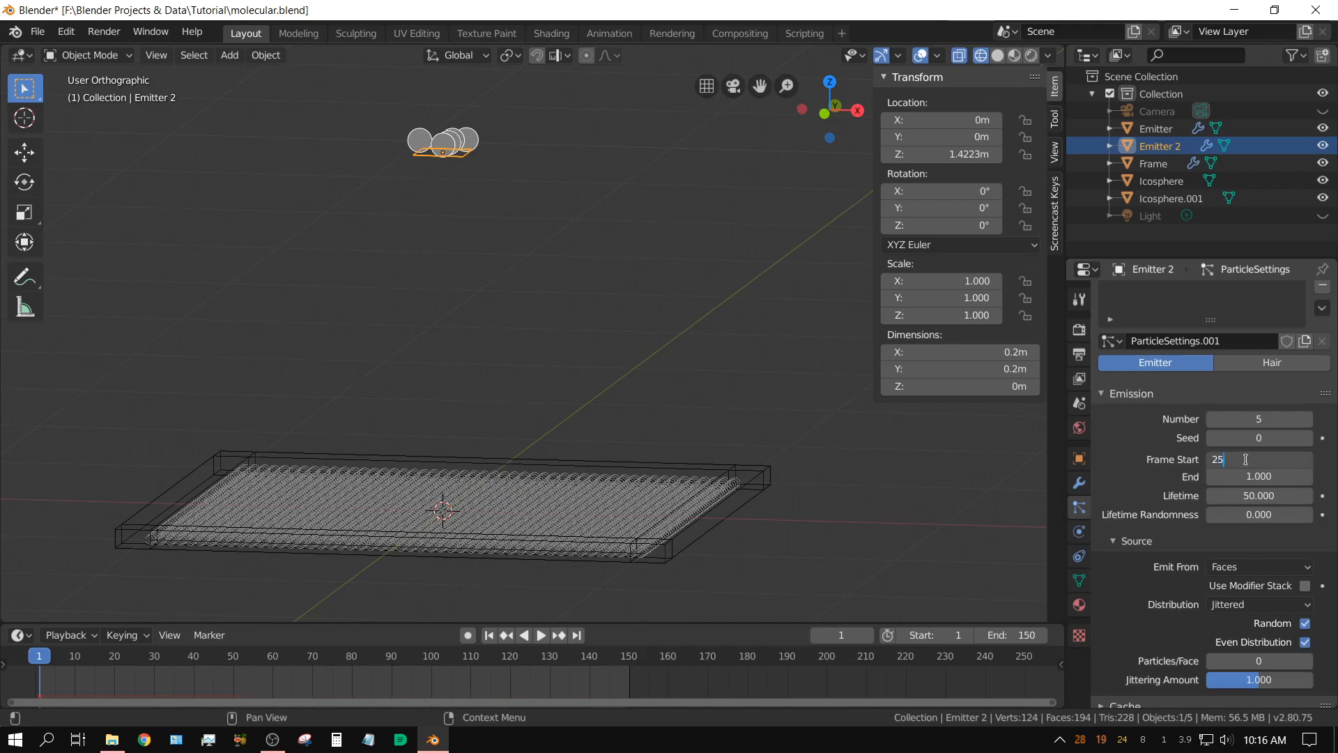
key("Return")
Step: Set Emitter 2's particle emission to start at frame 25 and end at frame 75
left_click(1248, 477)
key("BackSpace")
type("75")
key("Return")
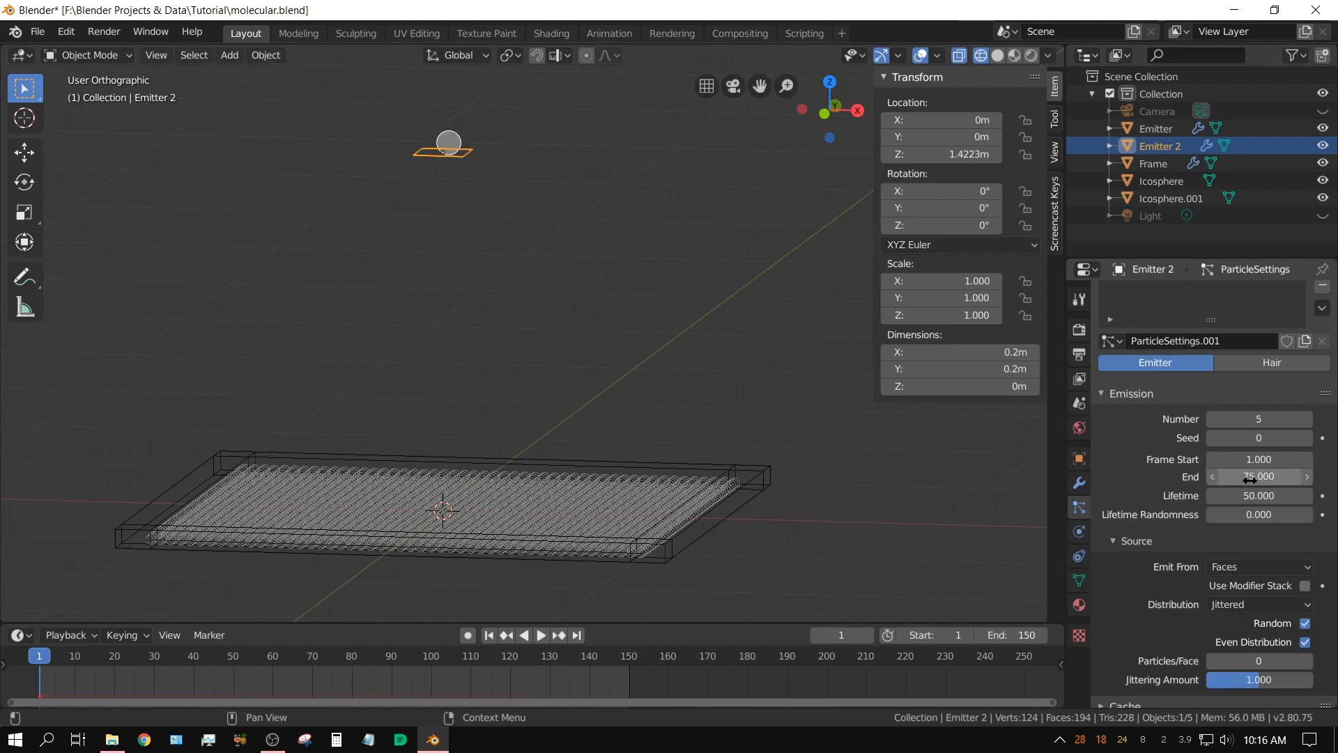
left_click(1250, 458)
key("BackSpace")
type("25")
key("Return")
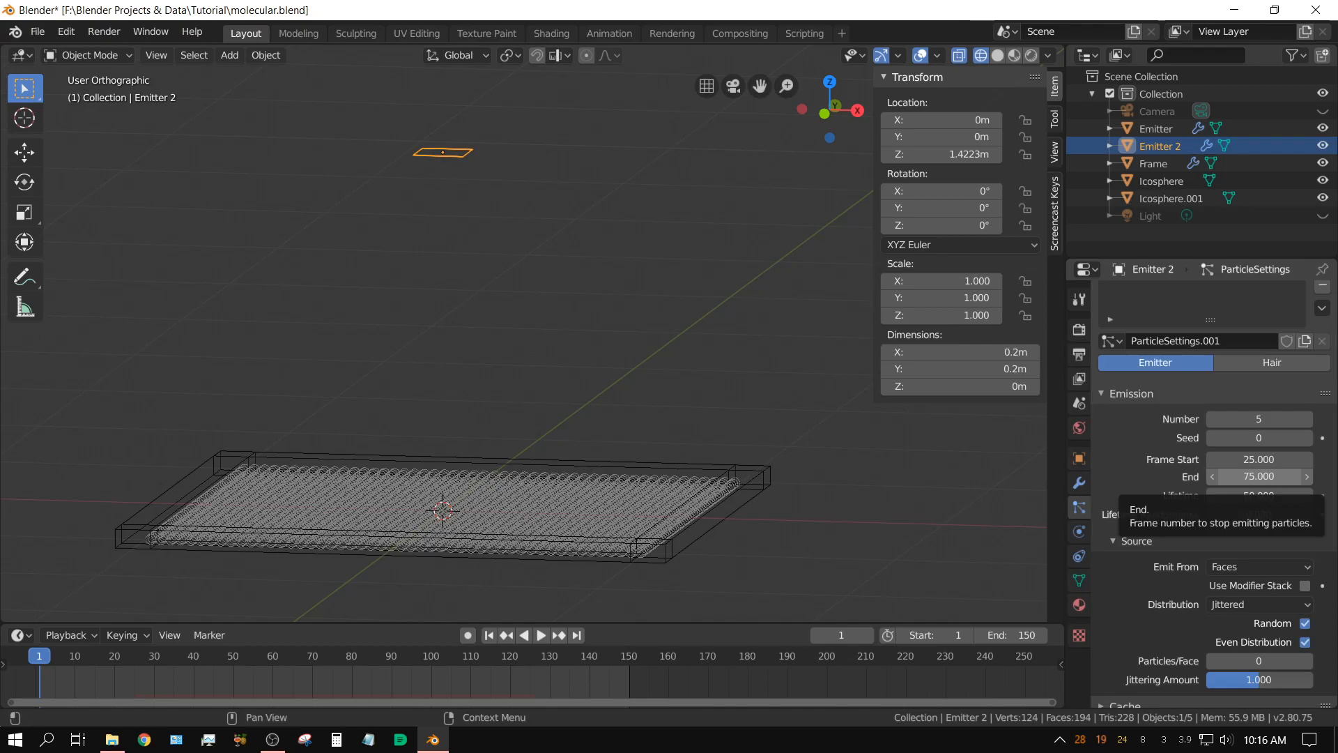
left_click(1241, 479)
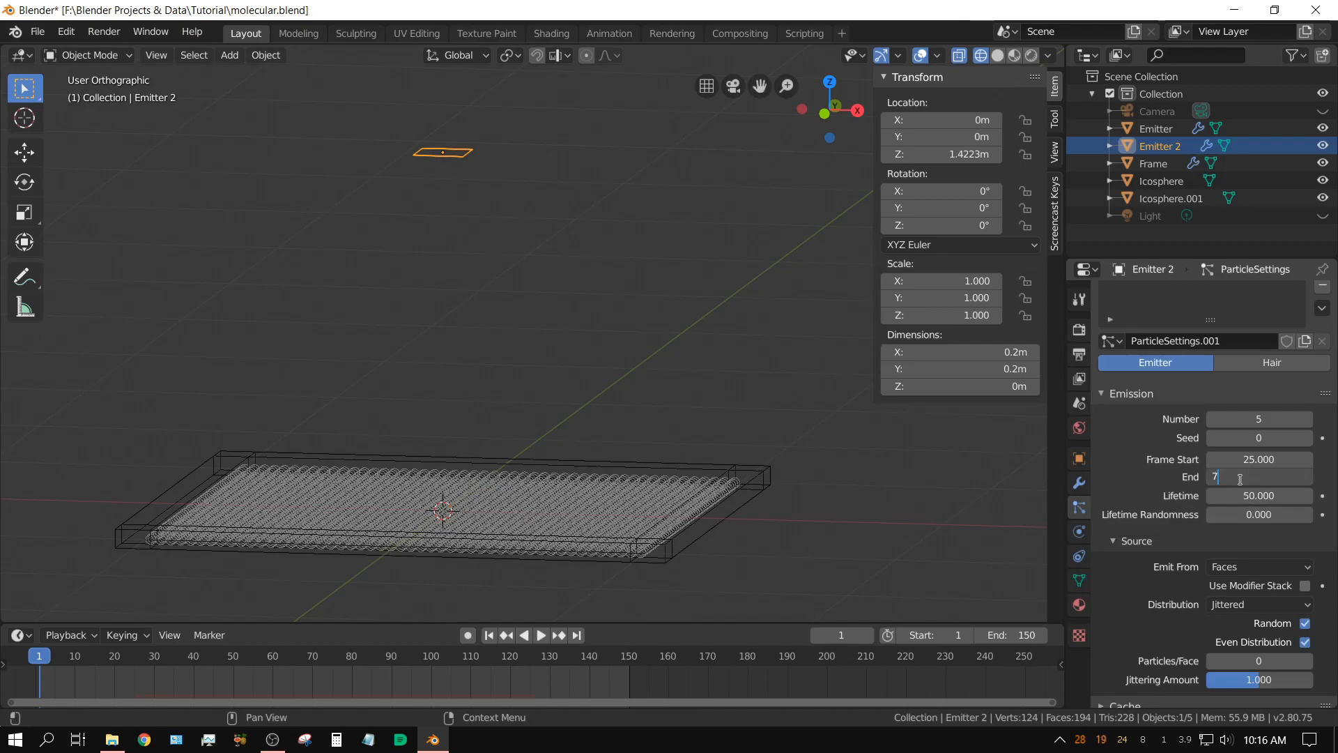
key("Return")
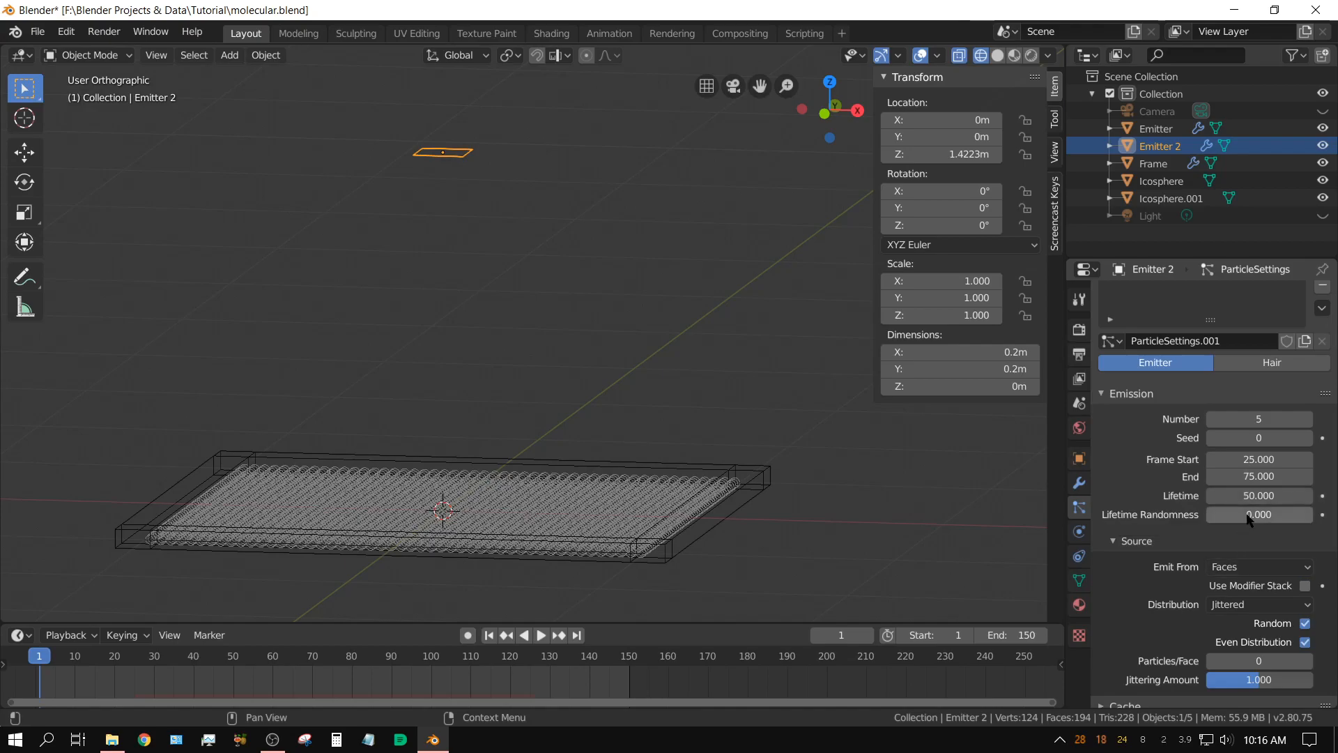
Step: Set the lifetime of Emitter 2's particles to 1000 frames
left_click(1240, 496)
type("10")
key("Return")
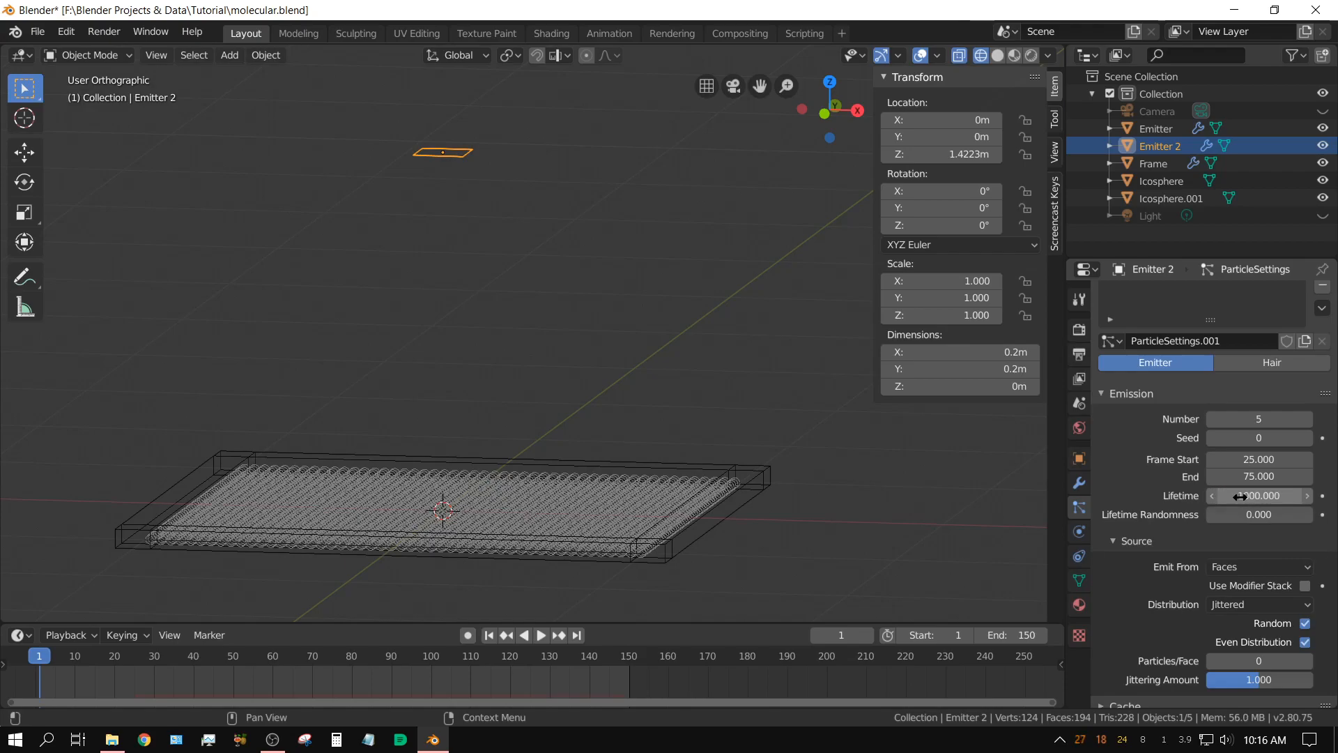
Step: Expand the cache settings of Emitter 2's particle system and enable Disk Cache
scroll(1232, 608, "down", 8)
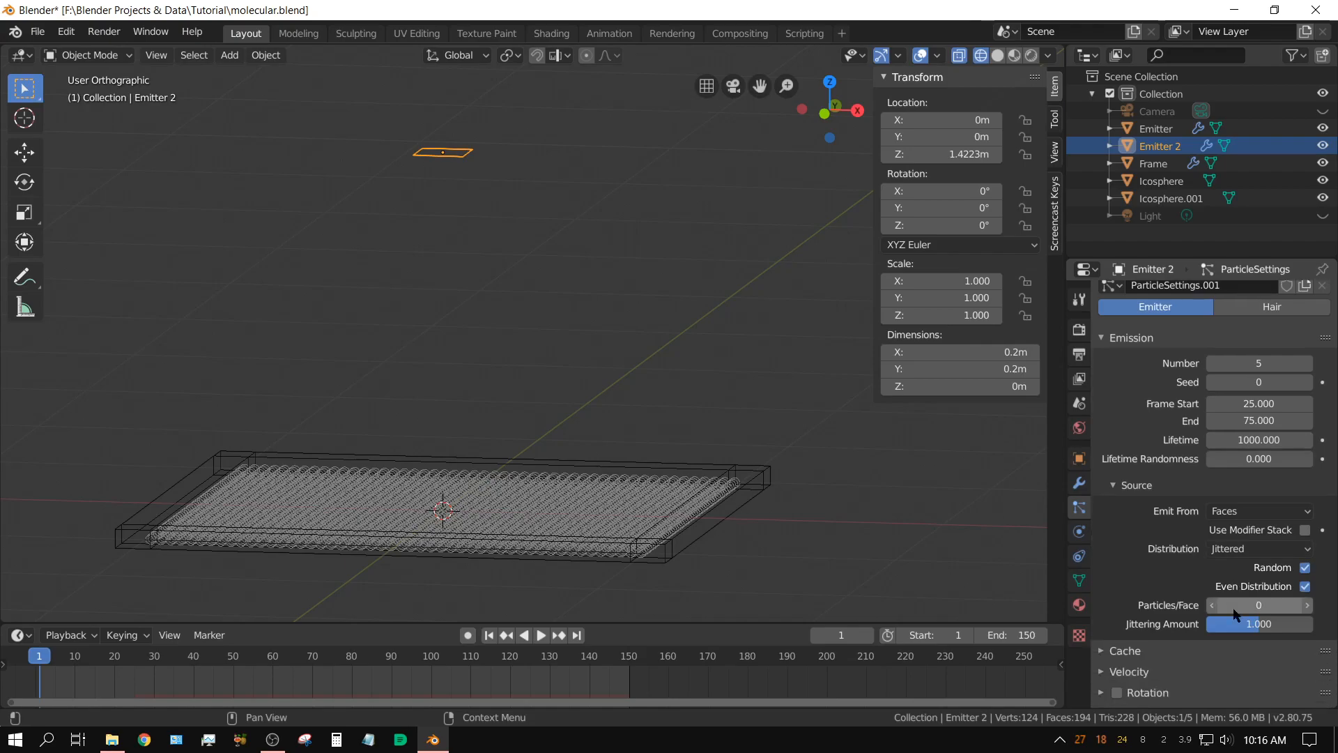
scroll(1232, 608, "down", 1)
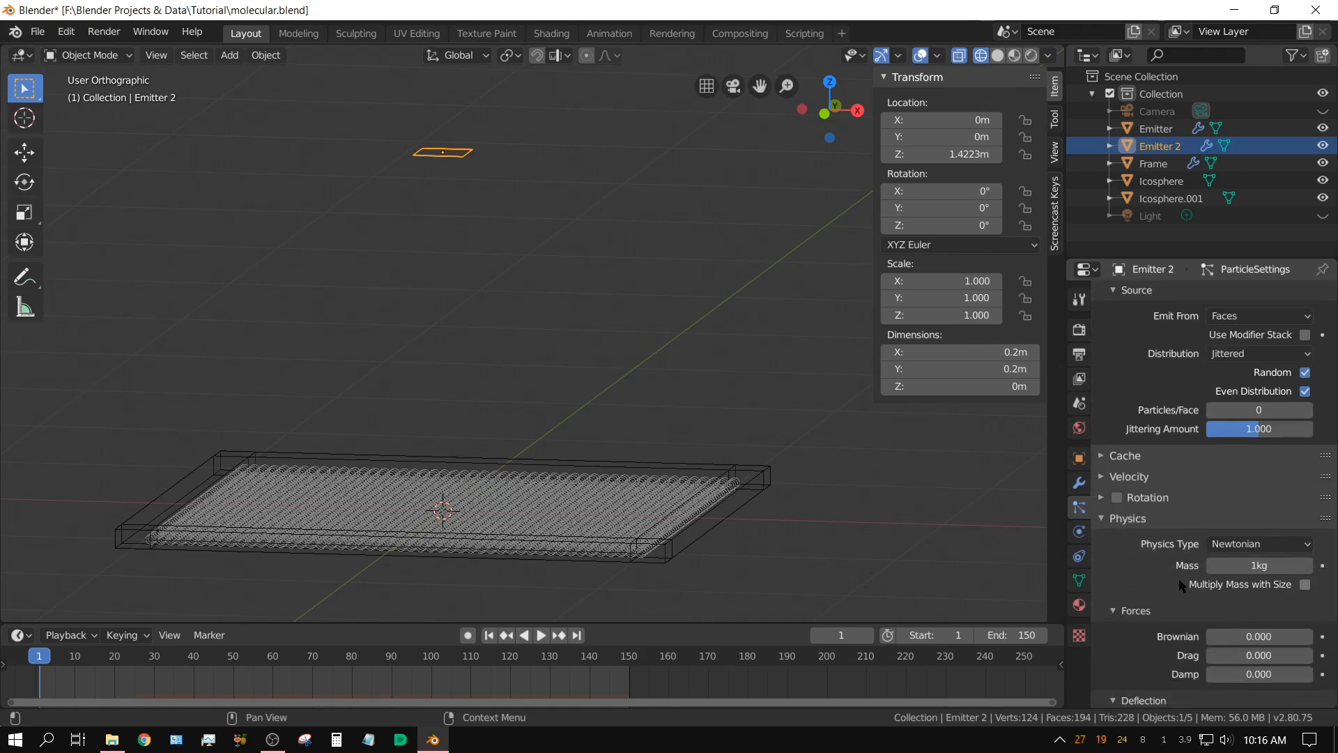
left_click(1101, 457)
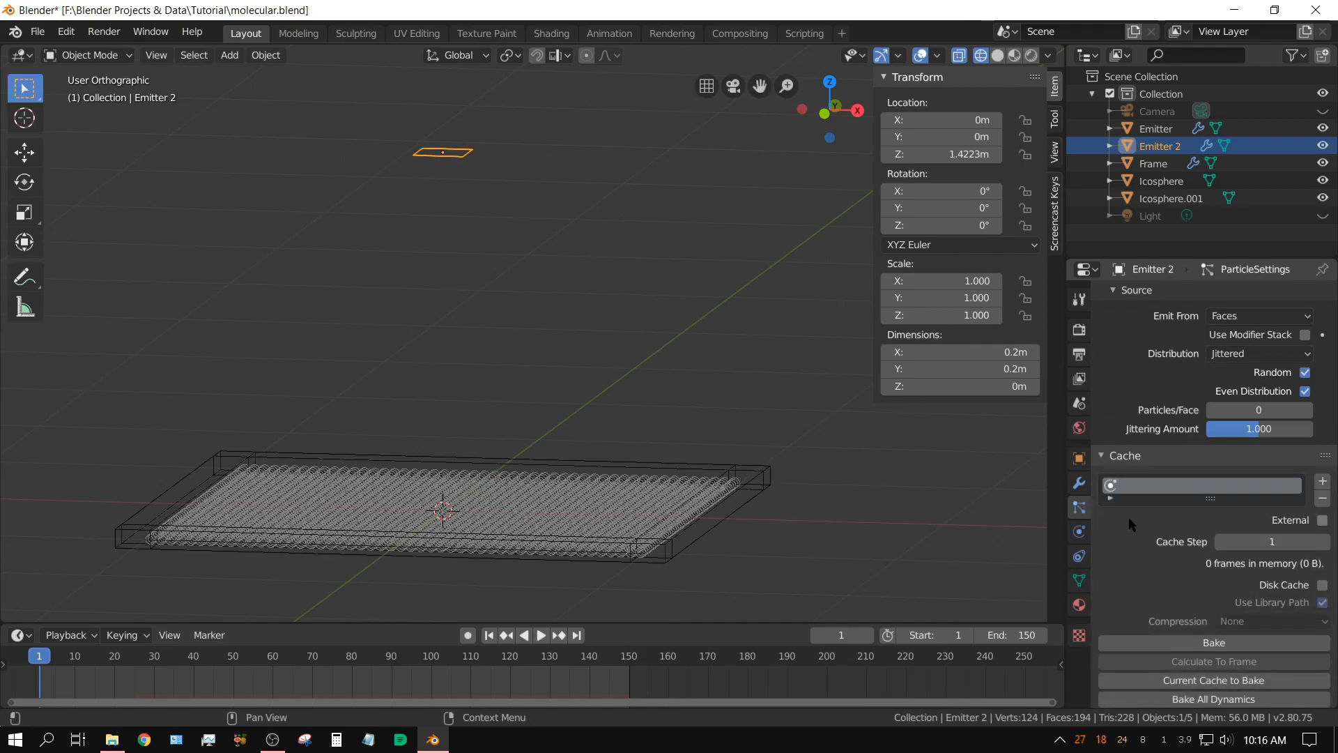
scroll(1163, 626, "down", 2)
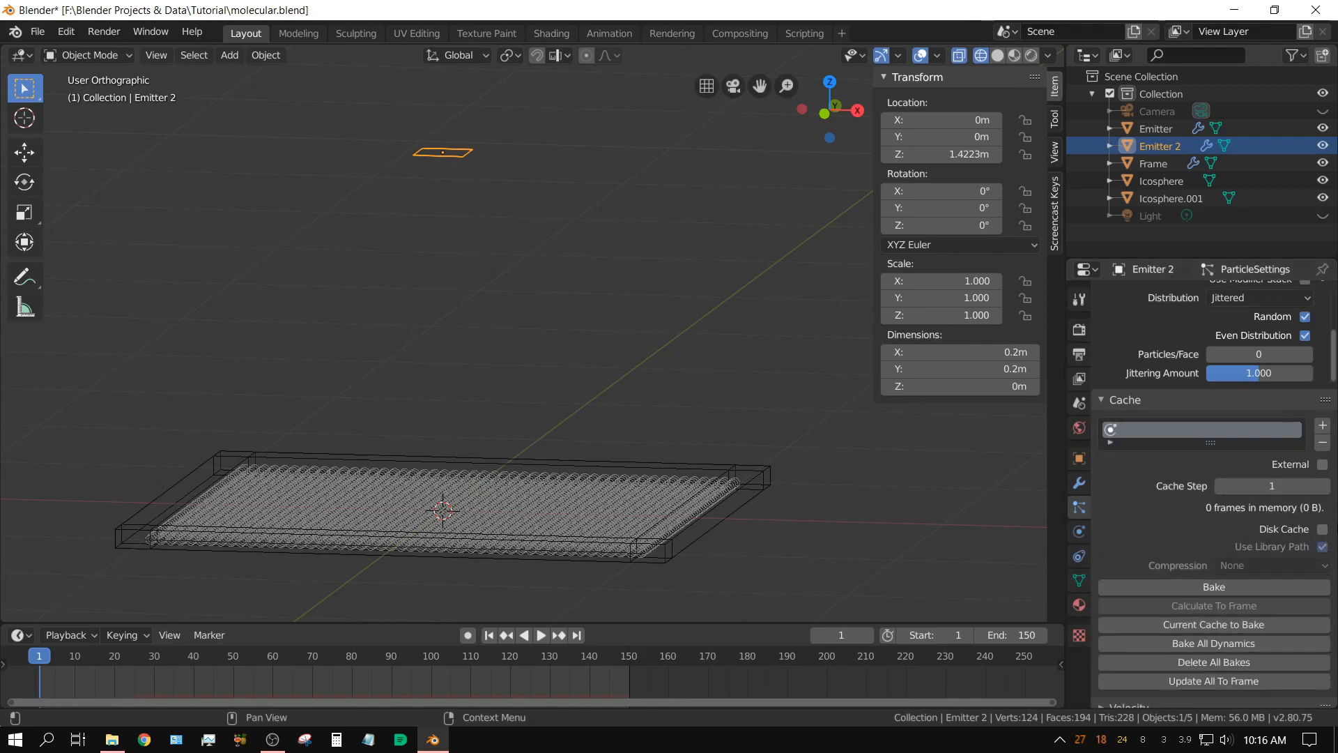
left_click(1323, 530)
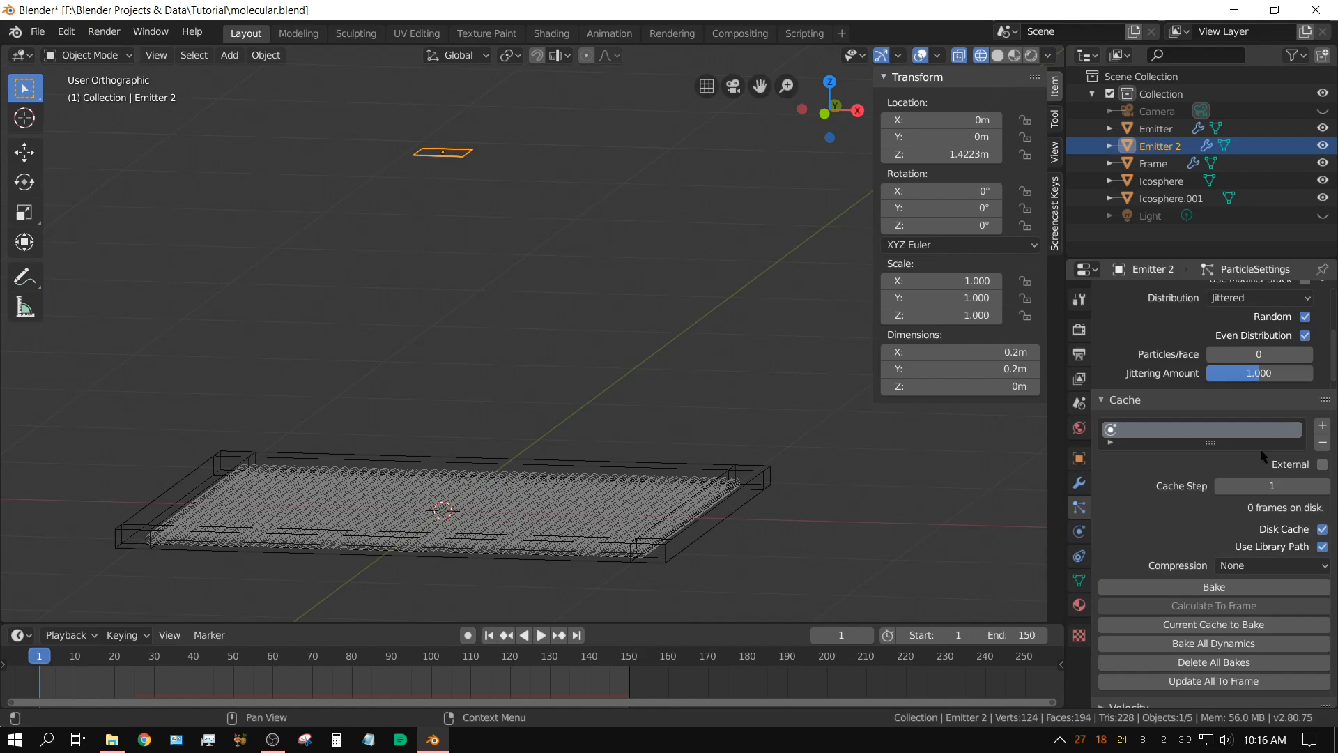
Step: Enable Disk Cache for the first Emitter's particle system and reselect Emitter 2
left_click(1162, 130)
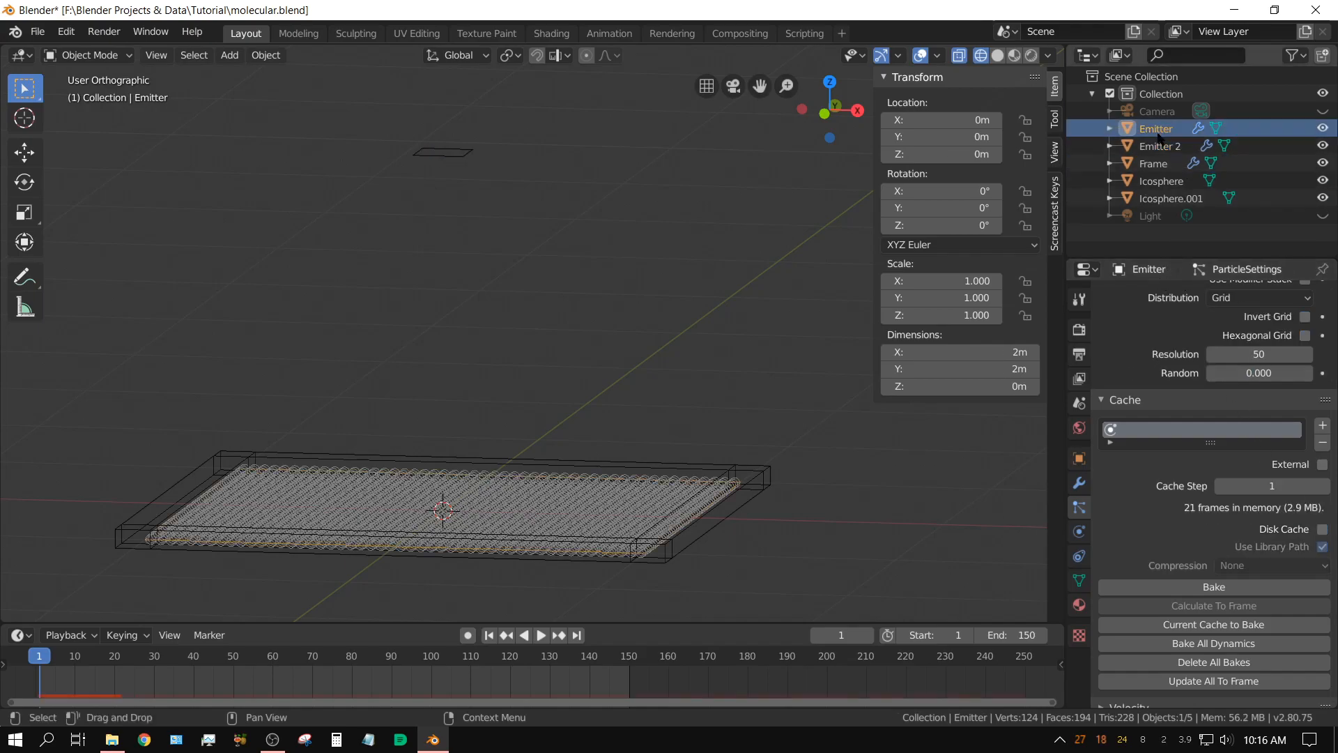
left_click(1322, 529)
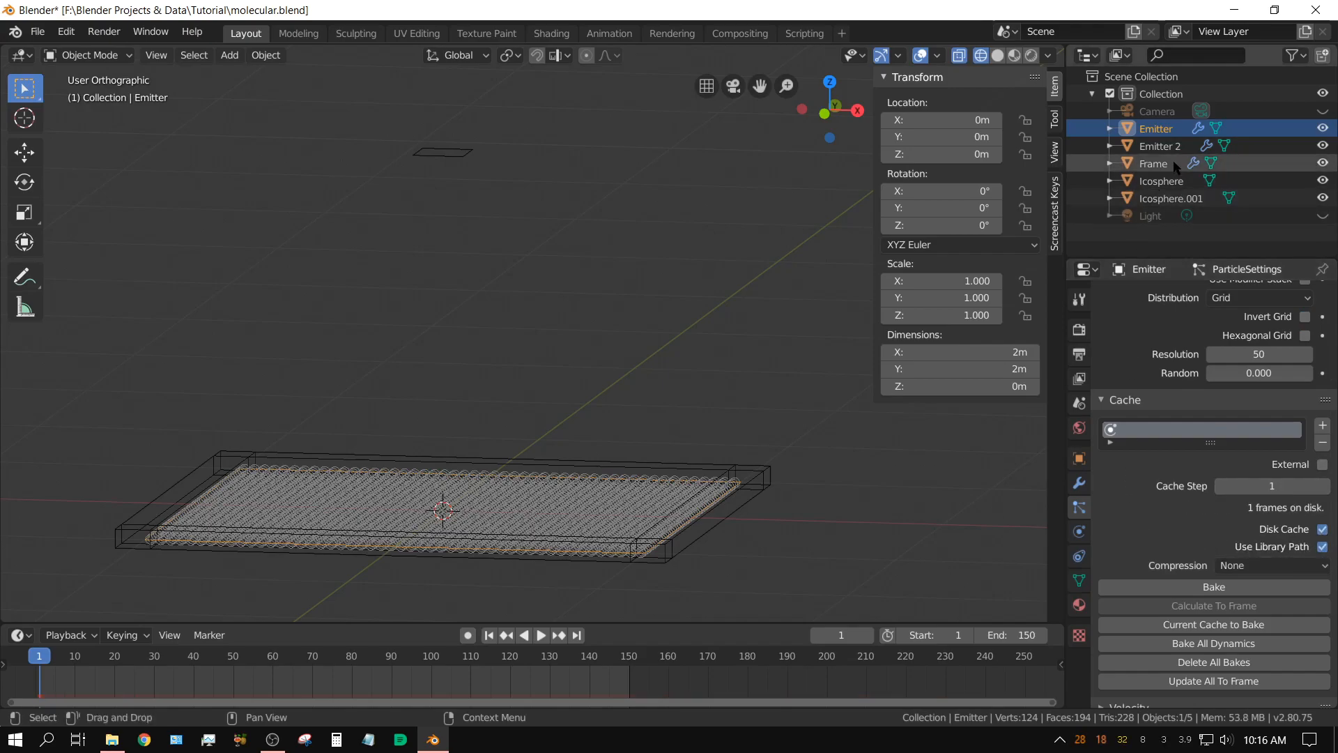
left_click(1160, 146)
Step: Enable Size Deflect in the physics deflection settings of Emitter 2's particles
scroll(1213, 546, "down", 8)
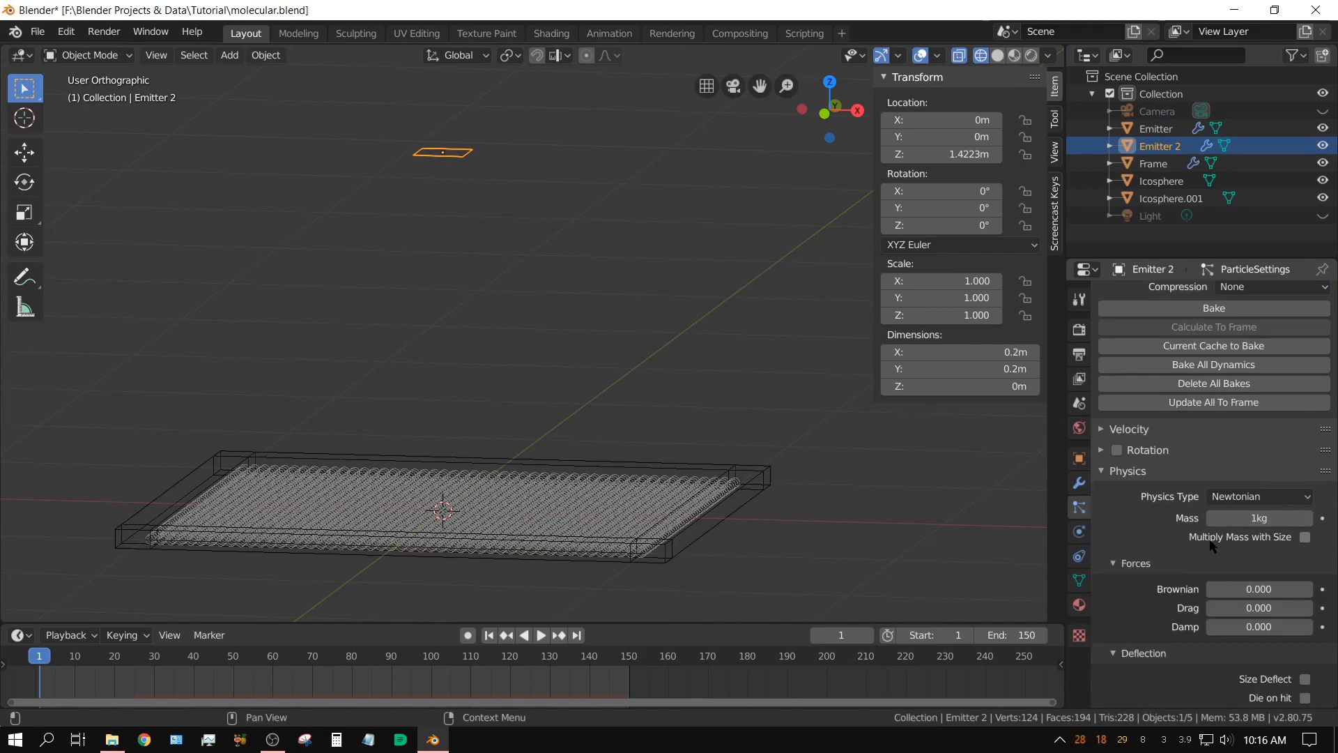
scroll(1213, 546, "down", 2)
scroll(1216, 536, "down", 2)
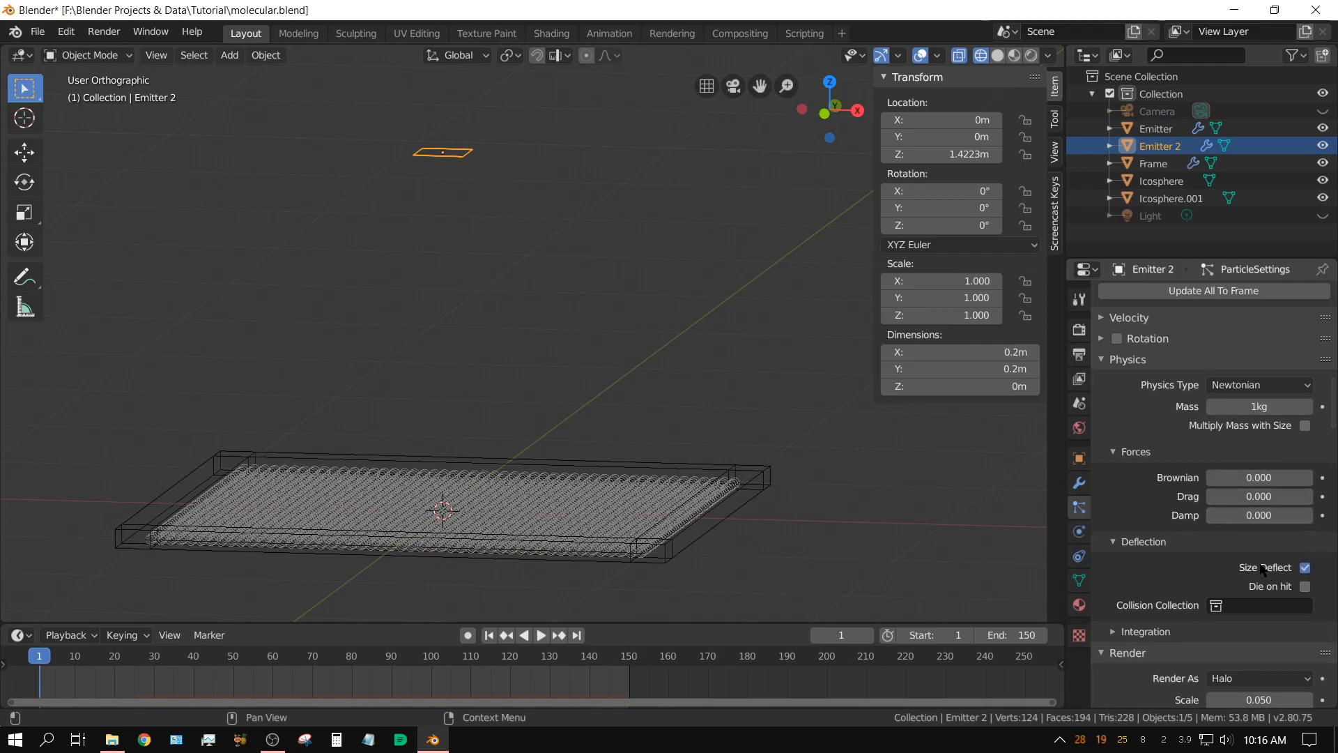
Step: Render Emitter 2's particles as Object, using Icosphere.001 as the instance object
scroll(1260, 563, "down", 4)
scroll(1261, 567, "down", 3)
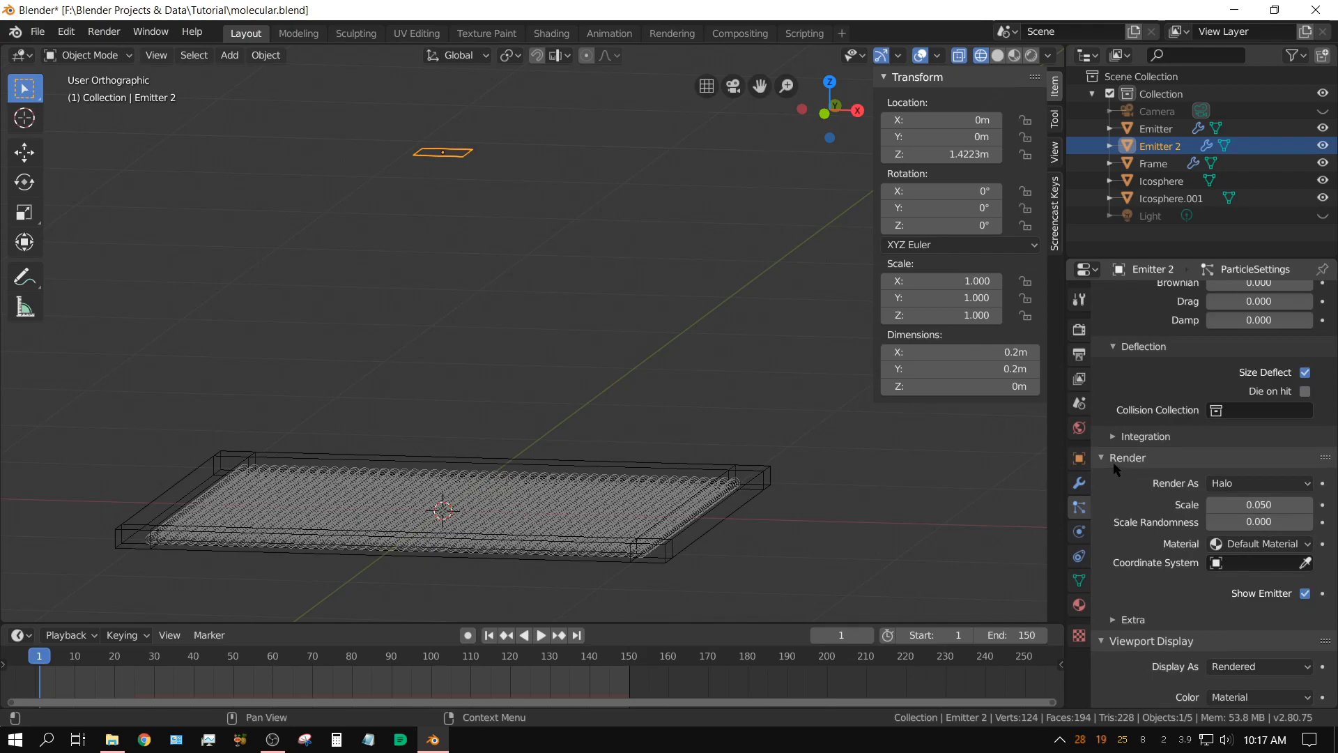
left_click(1263, 483)
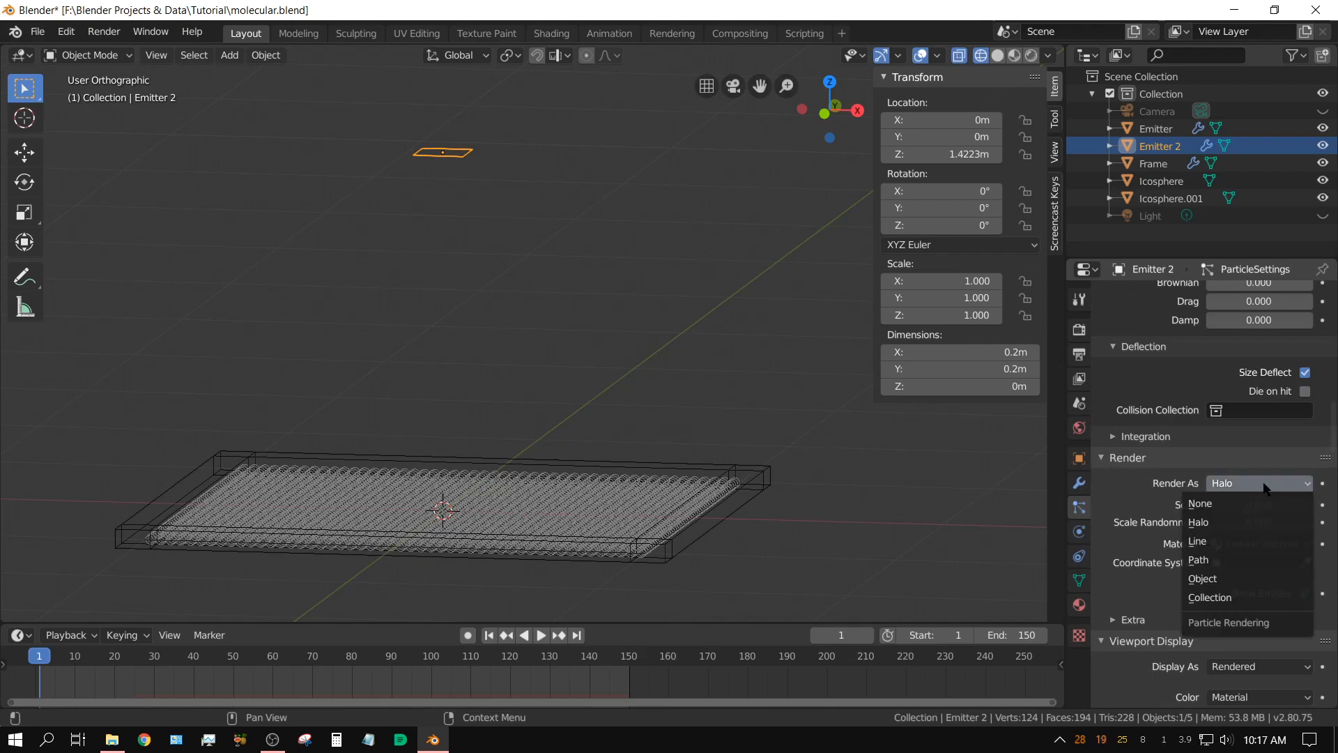
left_click(1223, 577)
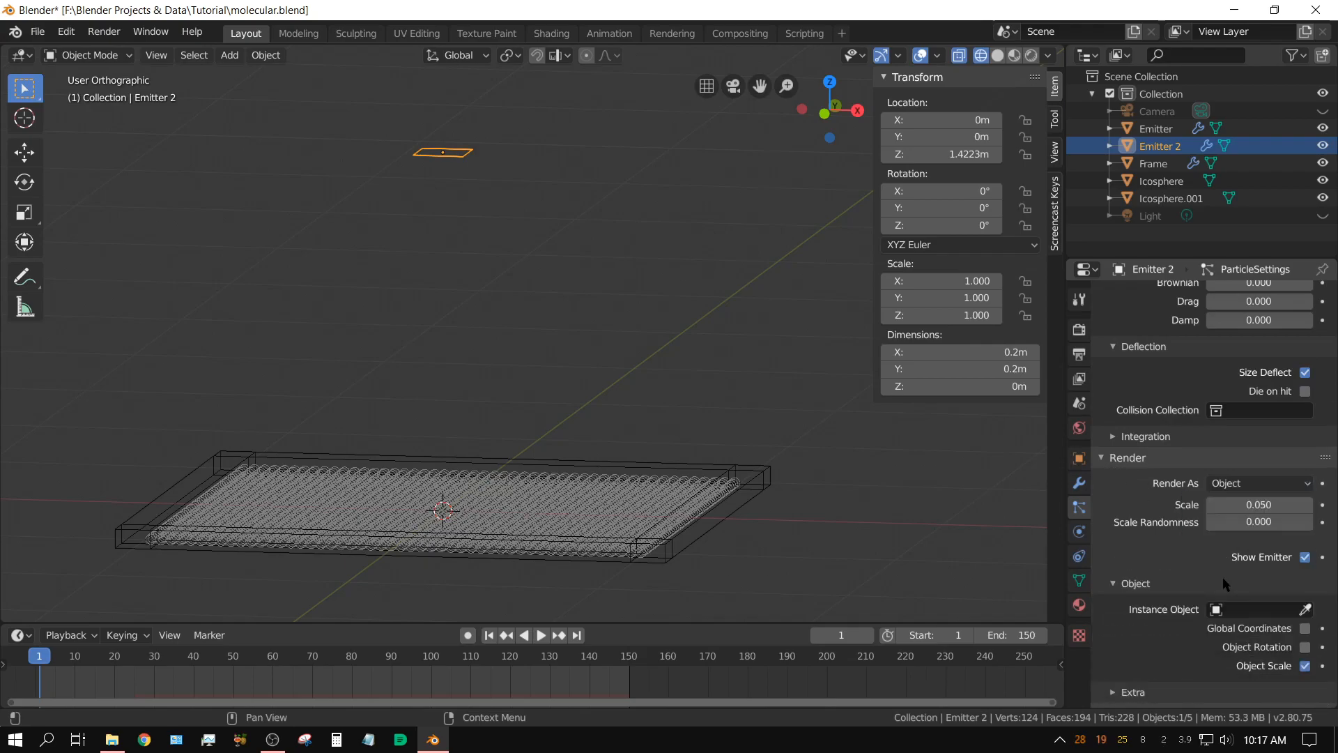
scroll(1222, 576, "down", 3)
left_click(1251, 527)
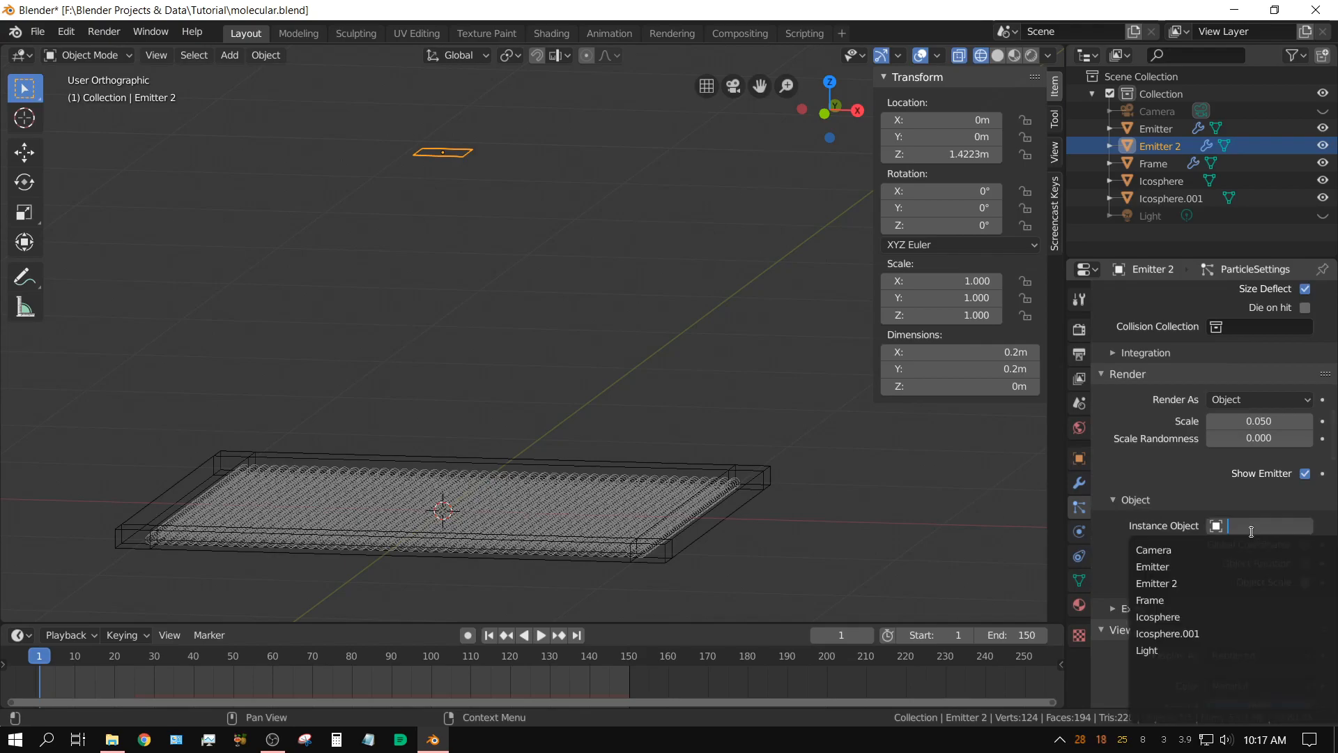
left_click(1193, 634)
Step: Activate Molecular Script for Emitter 2's particles, with both self collision and collision with others
scroll(1224, 631, "down", 6)
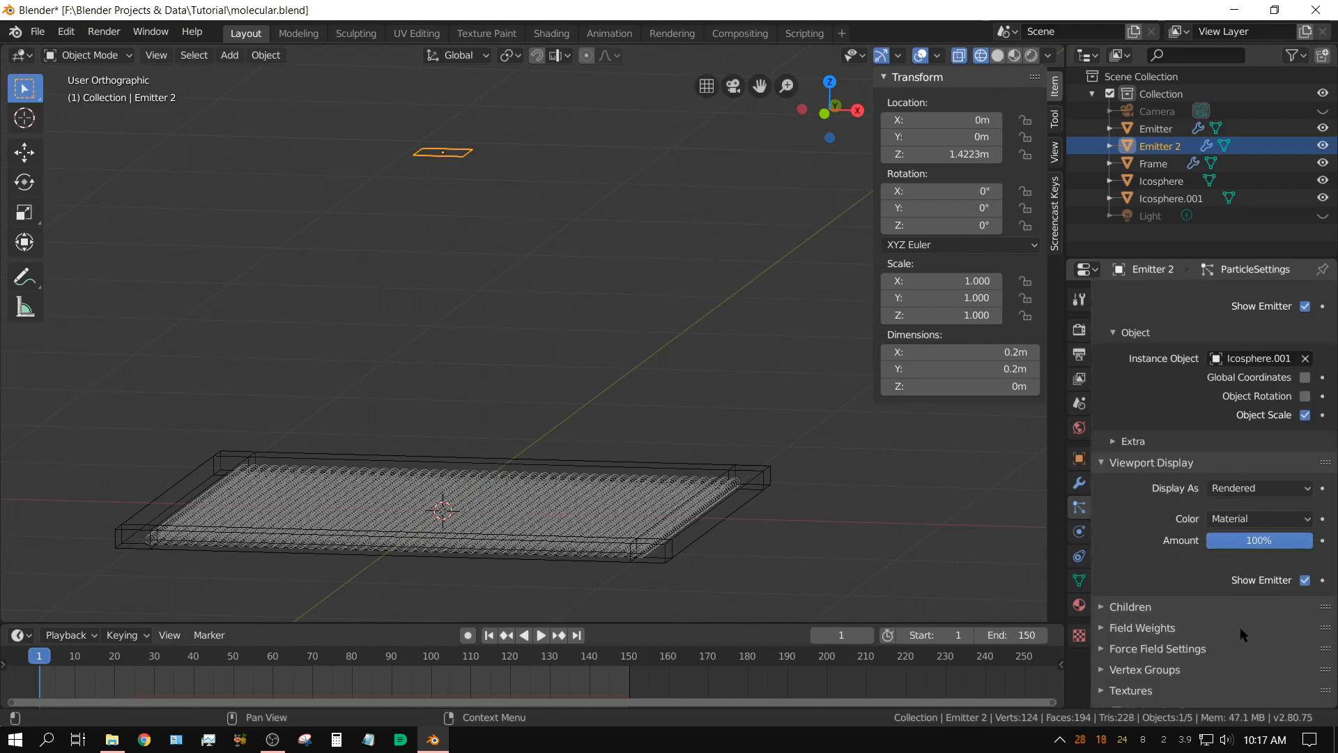
scroll(1240, 627, "down", 2)
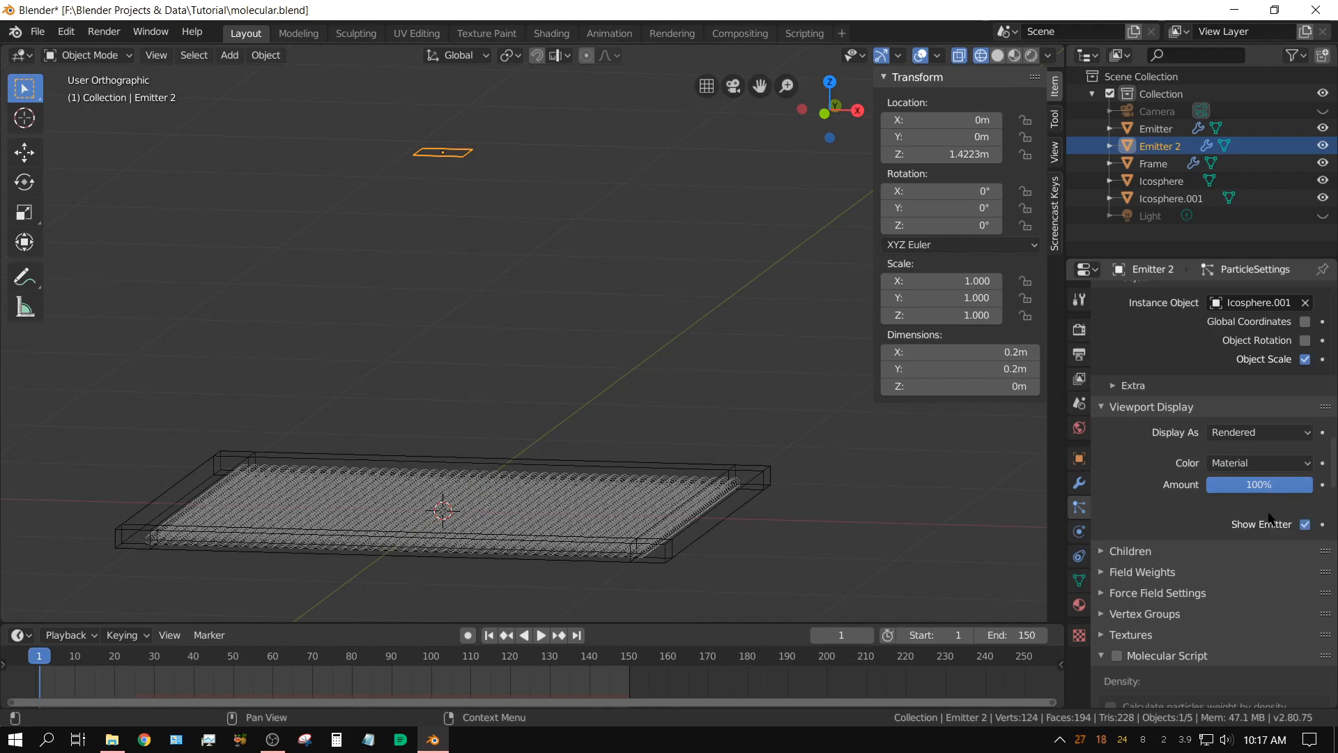
scroll(1243, 577, "down", 4)
scroll(1245, 584, "down", 2)
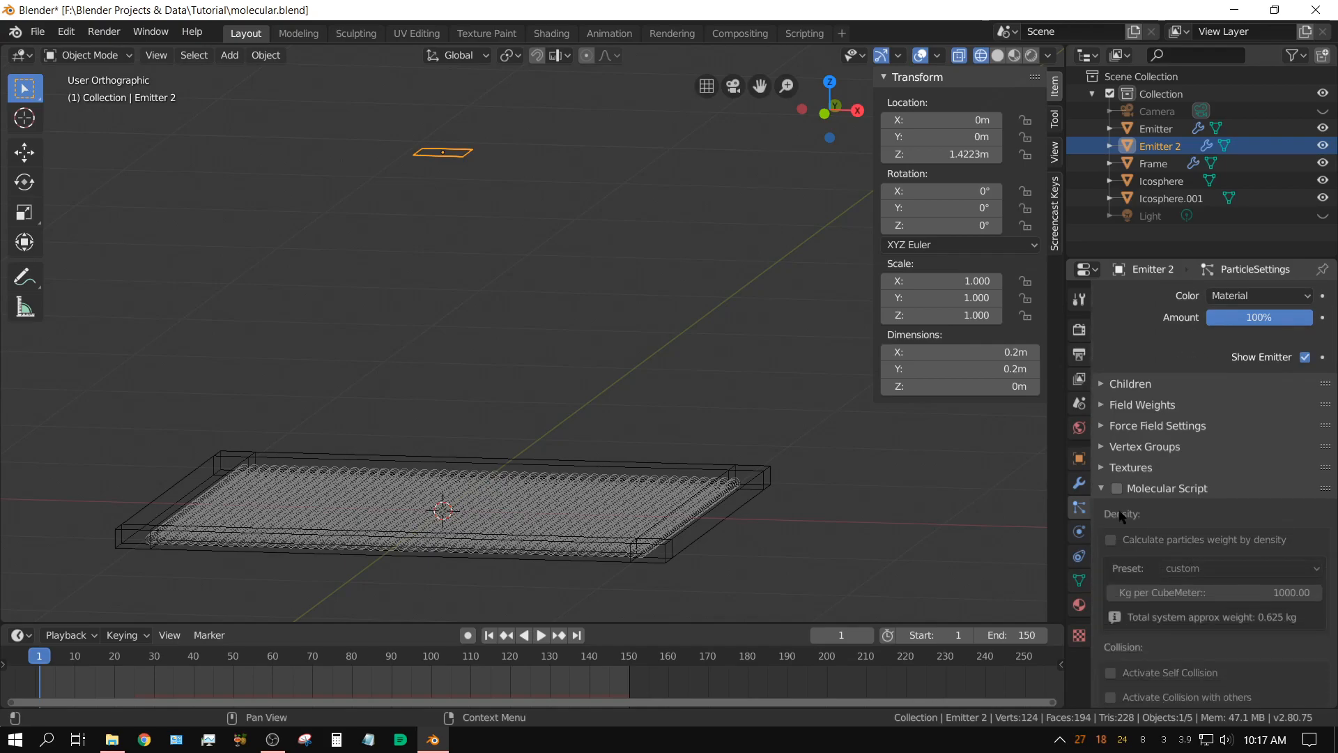
left_click(1116, 489)
scroll(1224, 587, "down", 7)
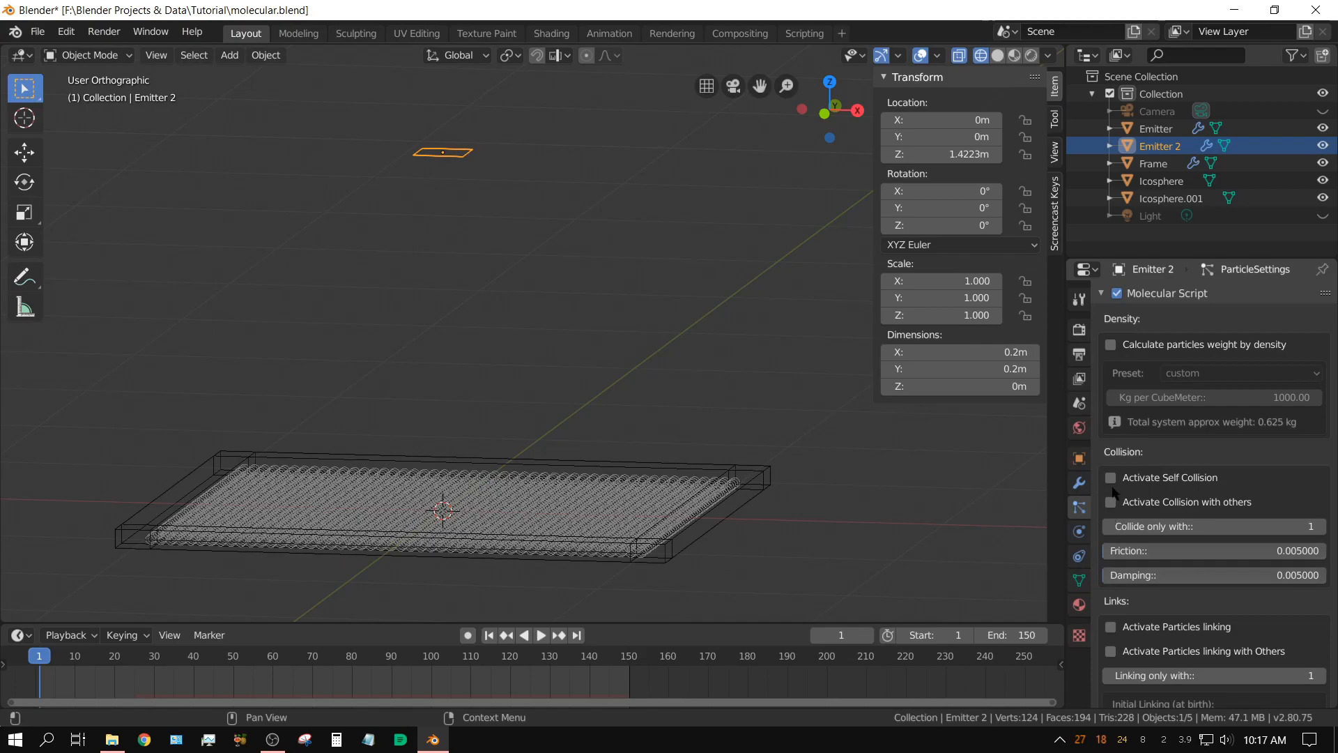
left_click(1110, 478)
scroll(1193, 587, "down", 5)
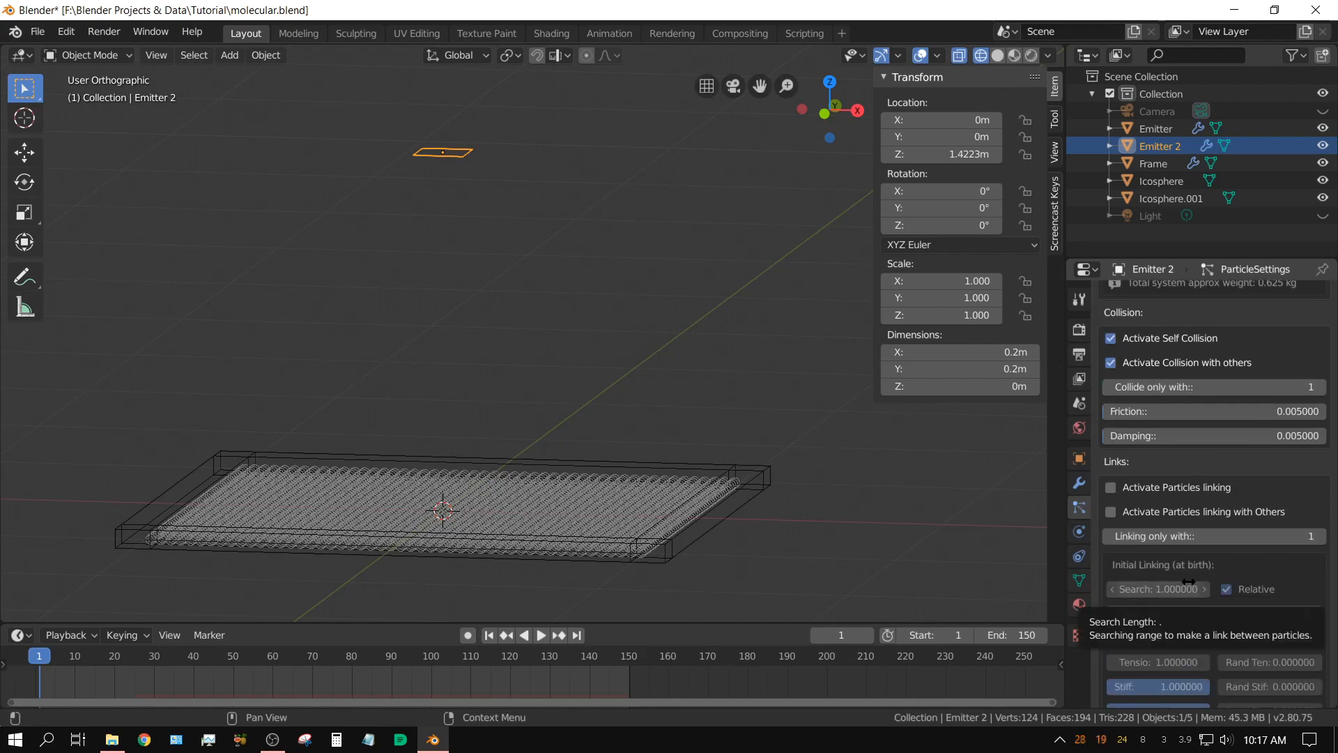
Step: Review Emitter 2's remaining Molecular Script settings and save the Blender file under its current name
scroll(1193, 533, "down", 18)
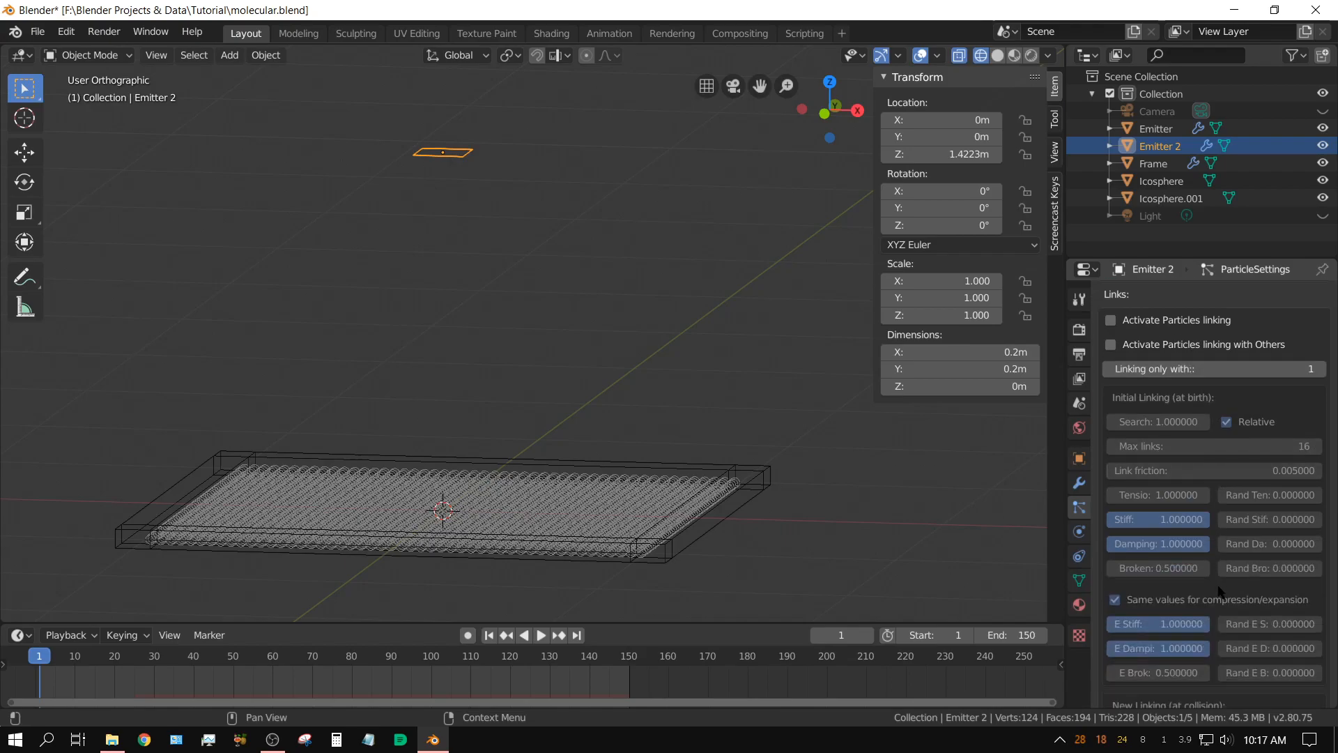
scroll(1221, 591, "down", 12)
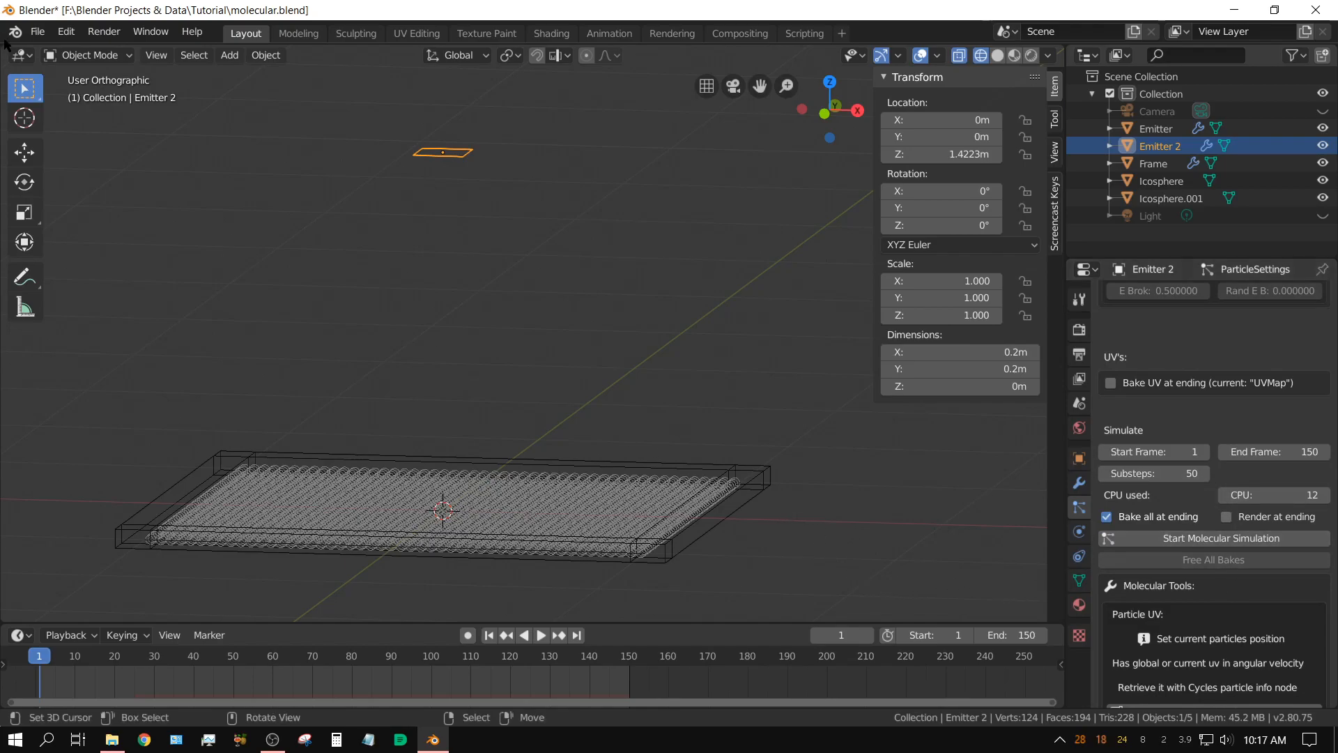
left_click(38, 32)
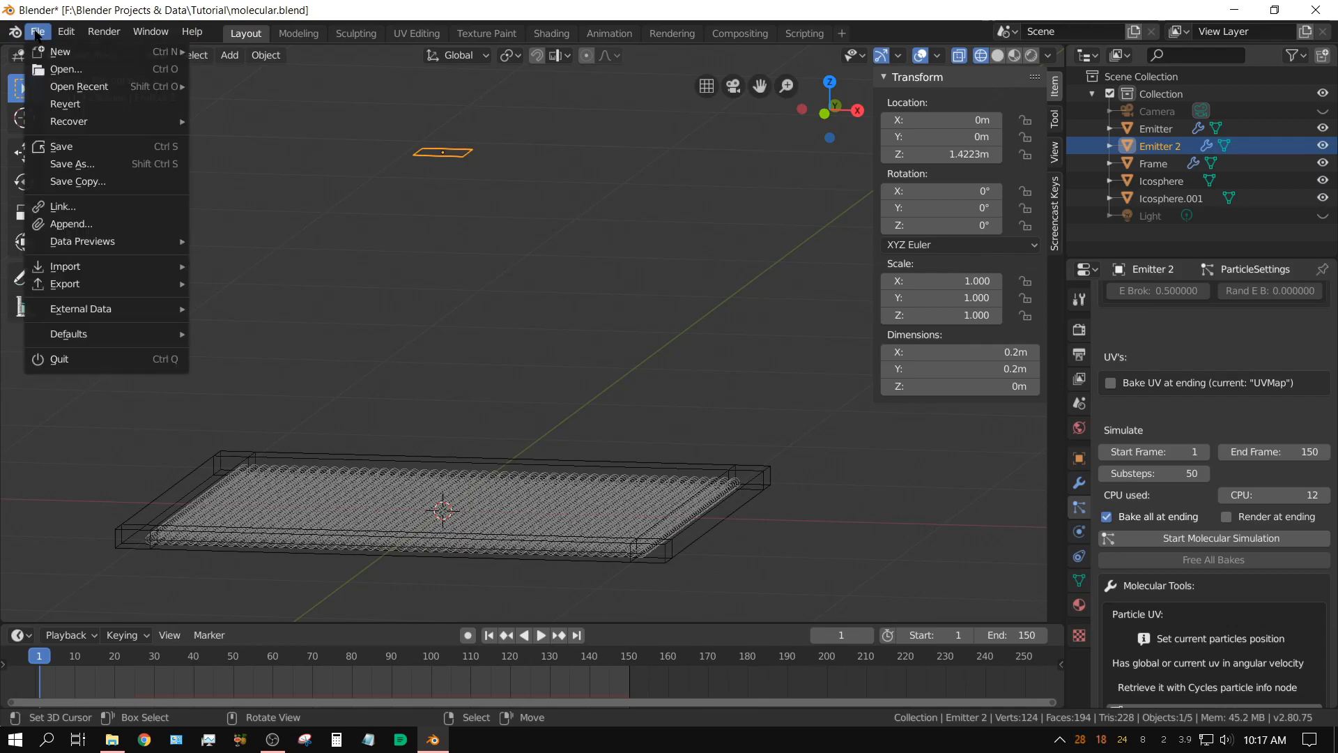
left_click(63, 147)
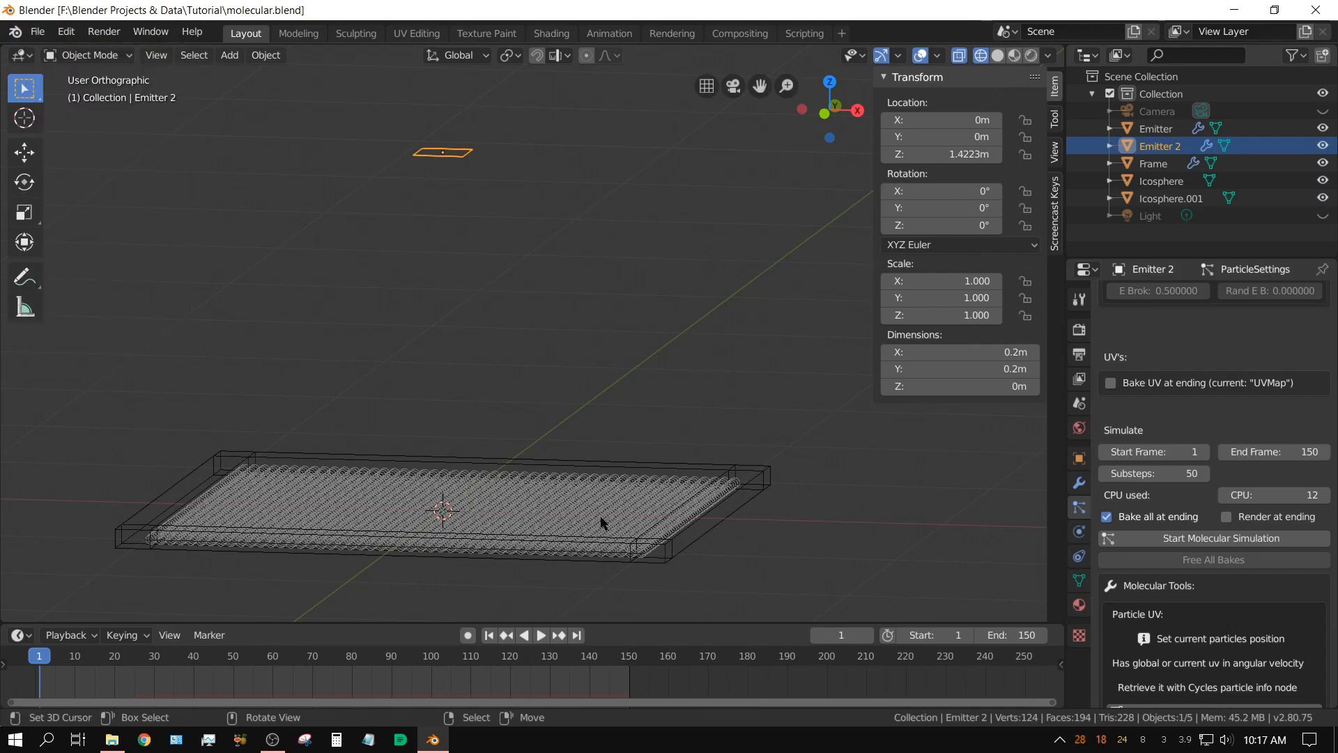
Step: Start the molecular simulation, watch Emitter 2's particles fall toward the grid, and cancel the run
left_click(1221, 537)
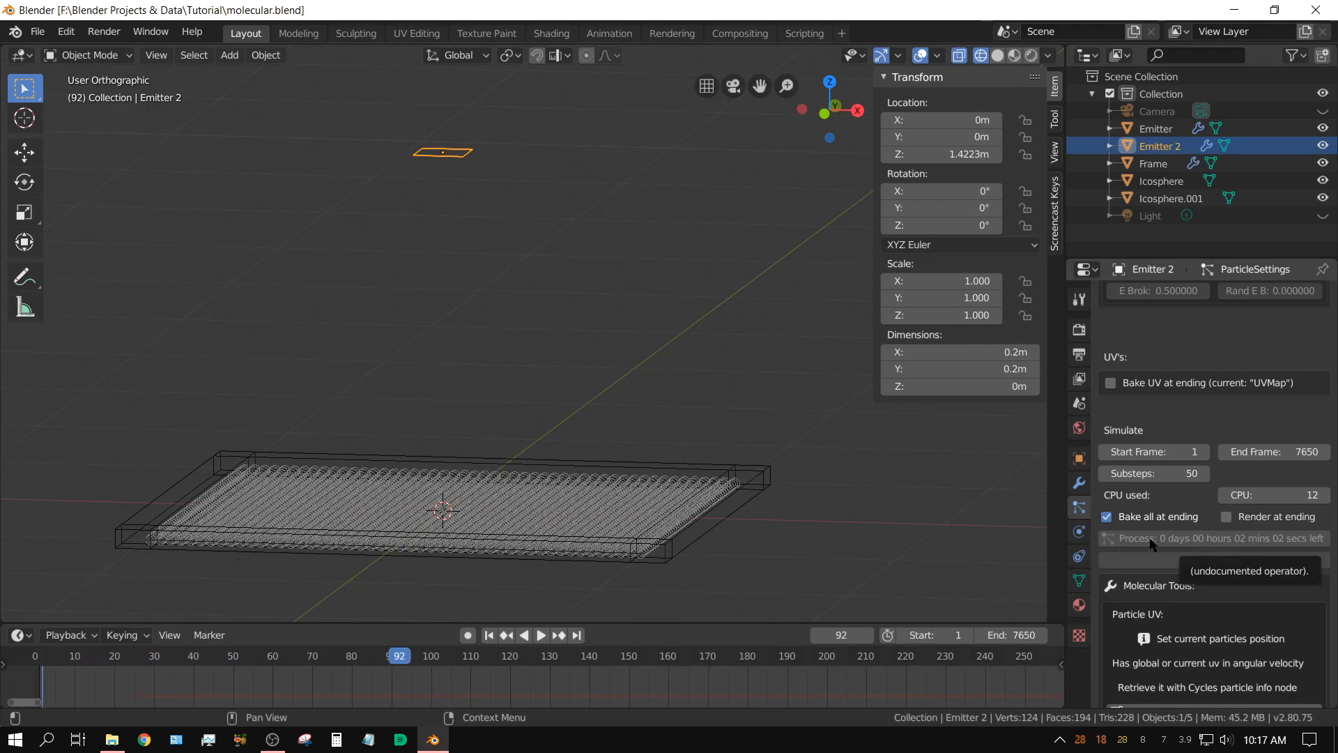
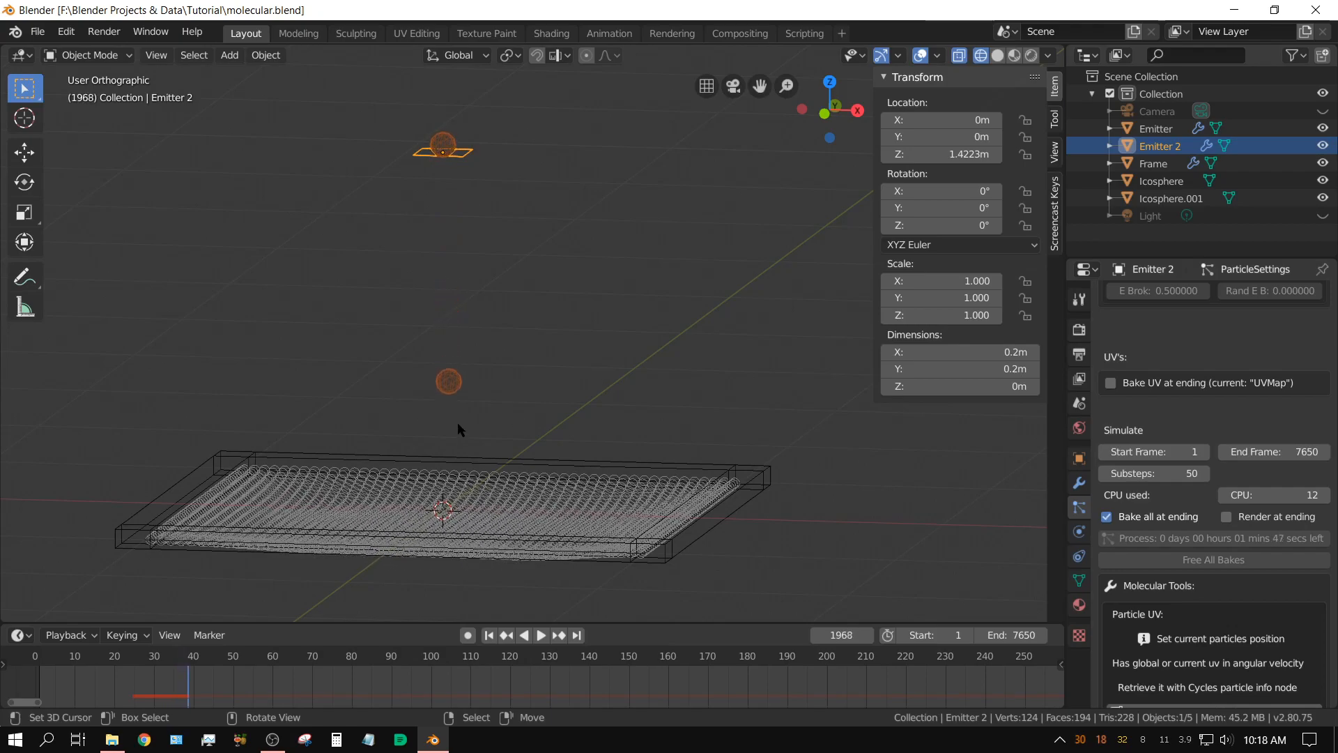
middle_click_drag(780, 545, 788, 450, "shift")
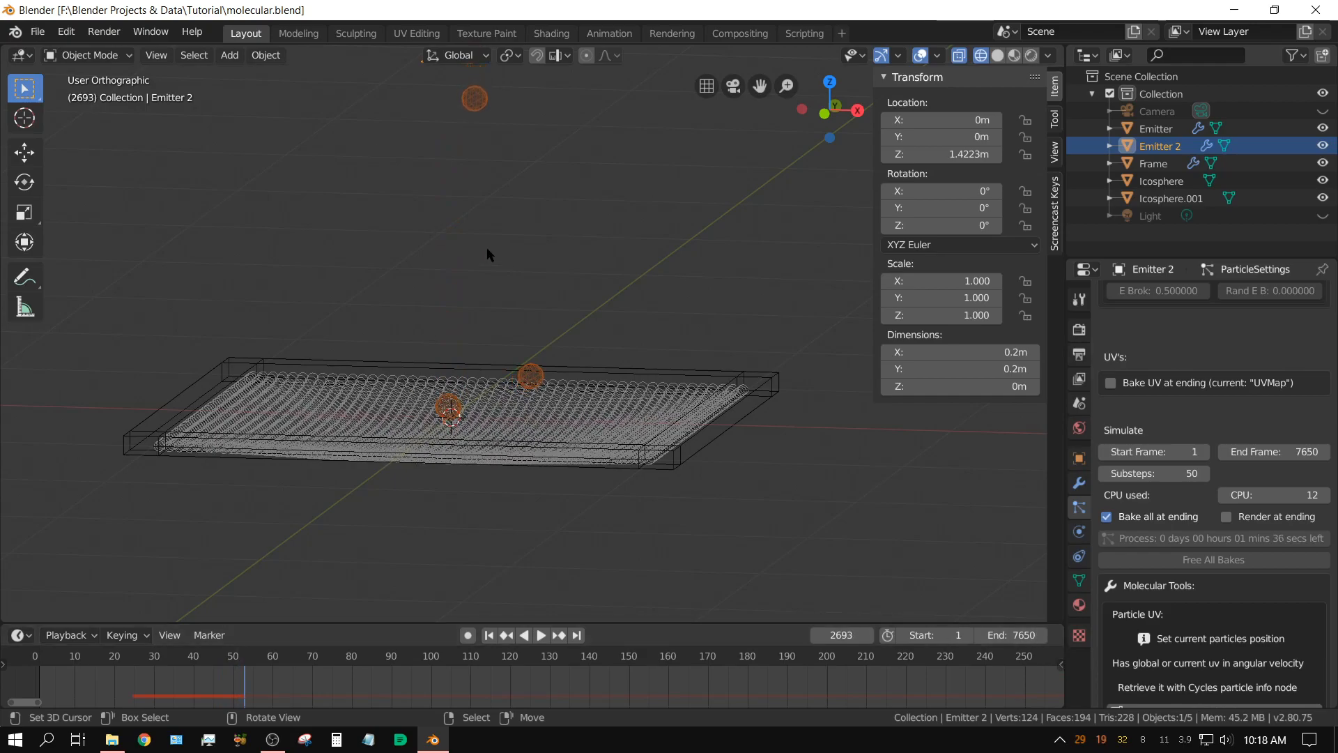
key("Escape")
scroll(727, 513, "down", 3)
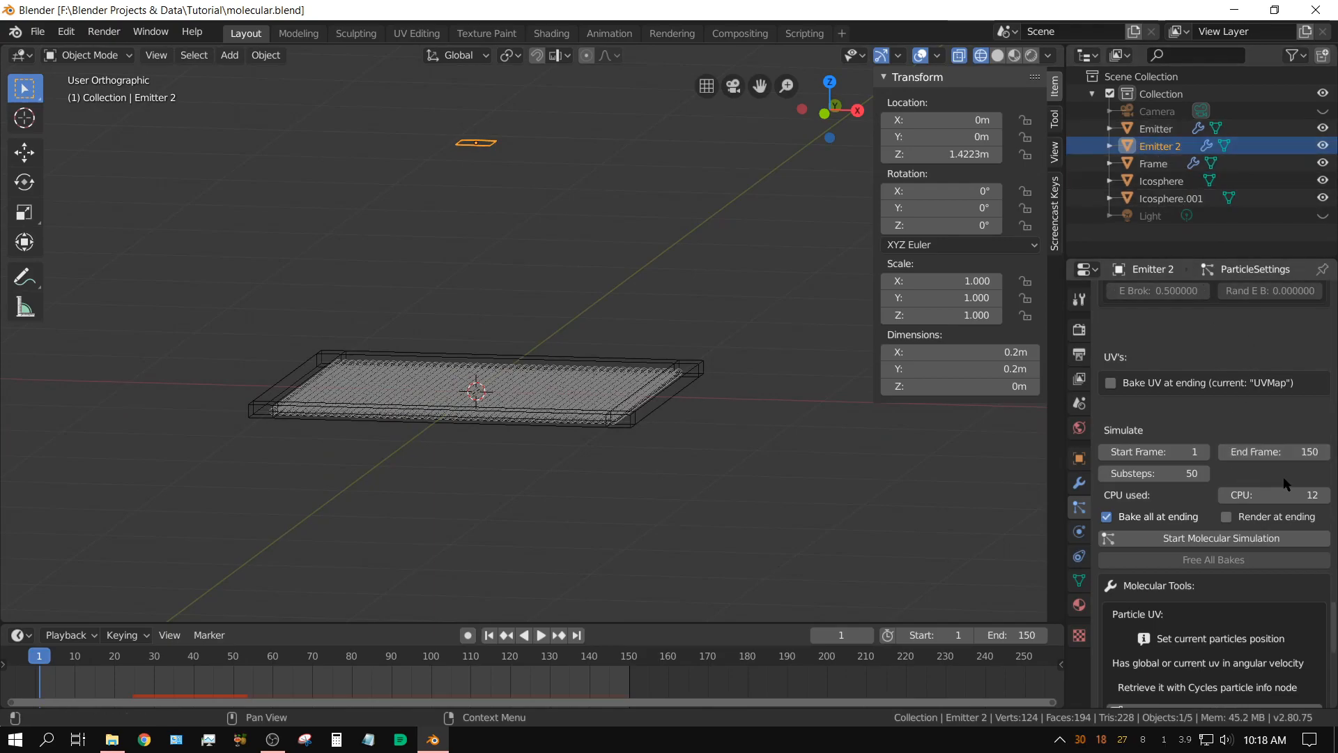
Step: Turn on calculating particle weight by density in Emitter 2's Molecular Script settings
scroll(1286, 482, "up", 10)
scroll(1286, 482, "up", 12)
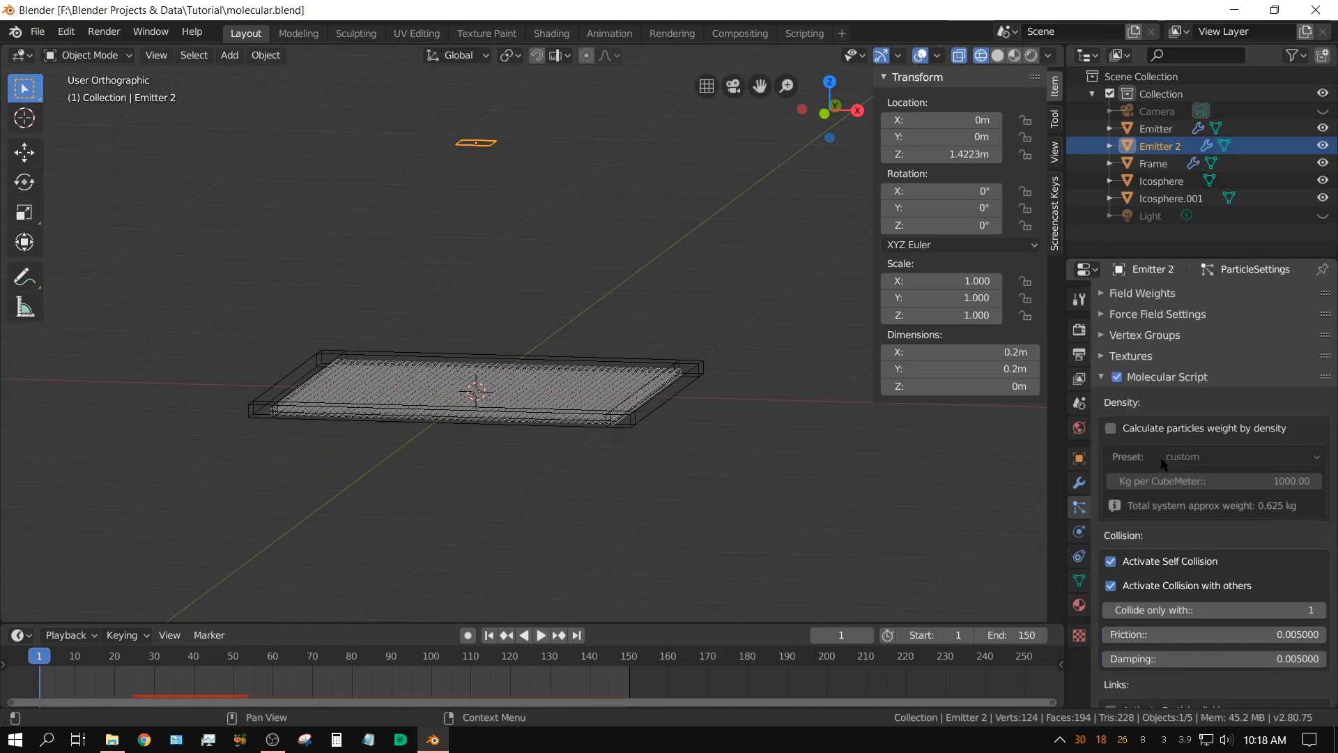
left_click(1110, 428)
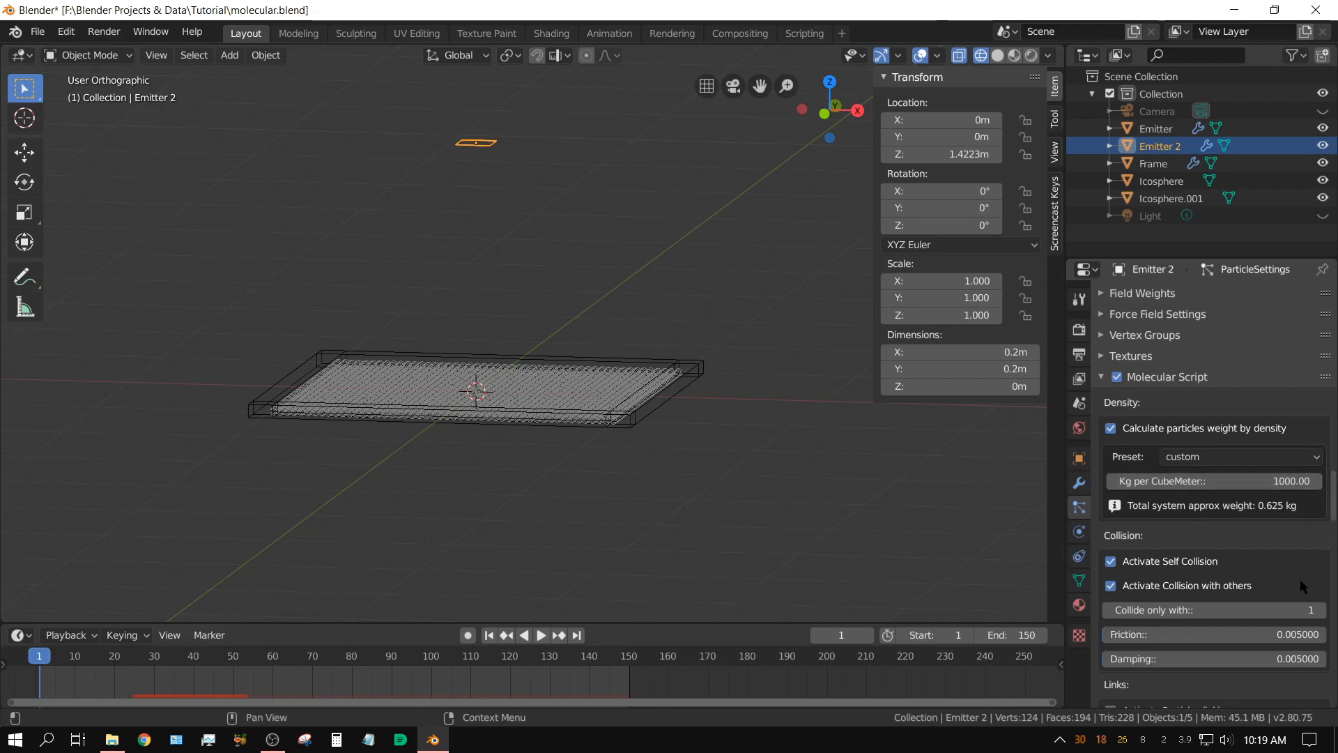
Step: Set the render scale of Emitter 2's particles to 0.1
scroll(1272, 561, "up", 5)
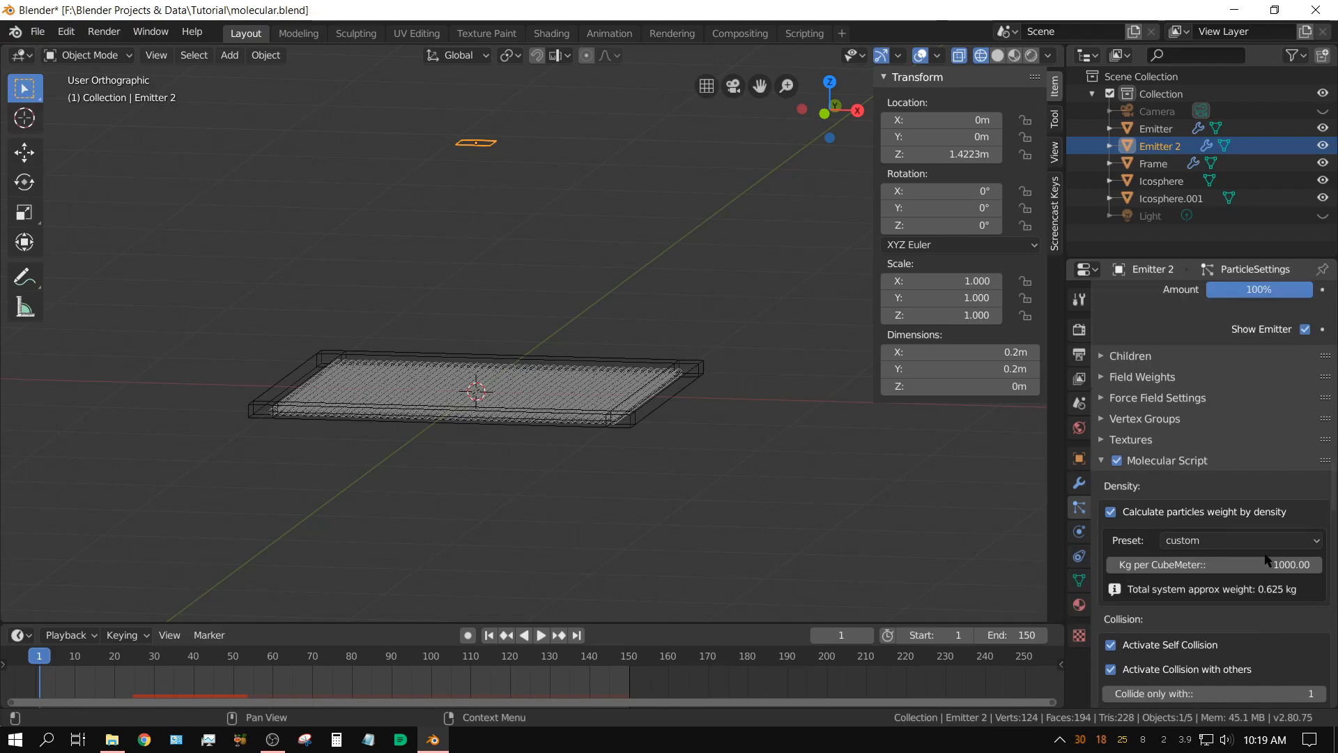
scroll(1266, 558, "up", 9)
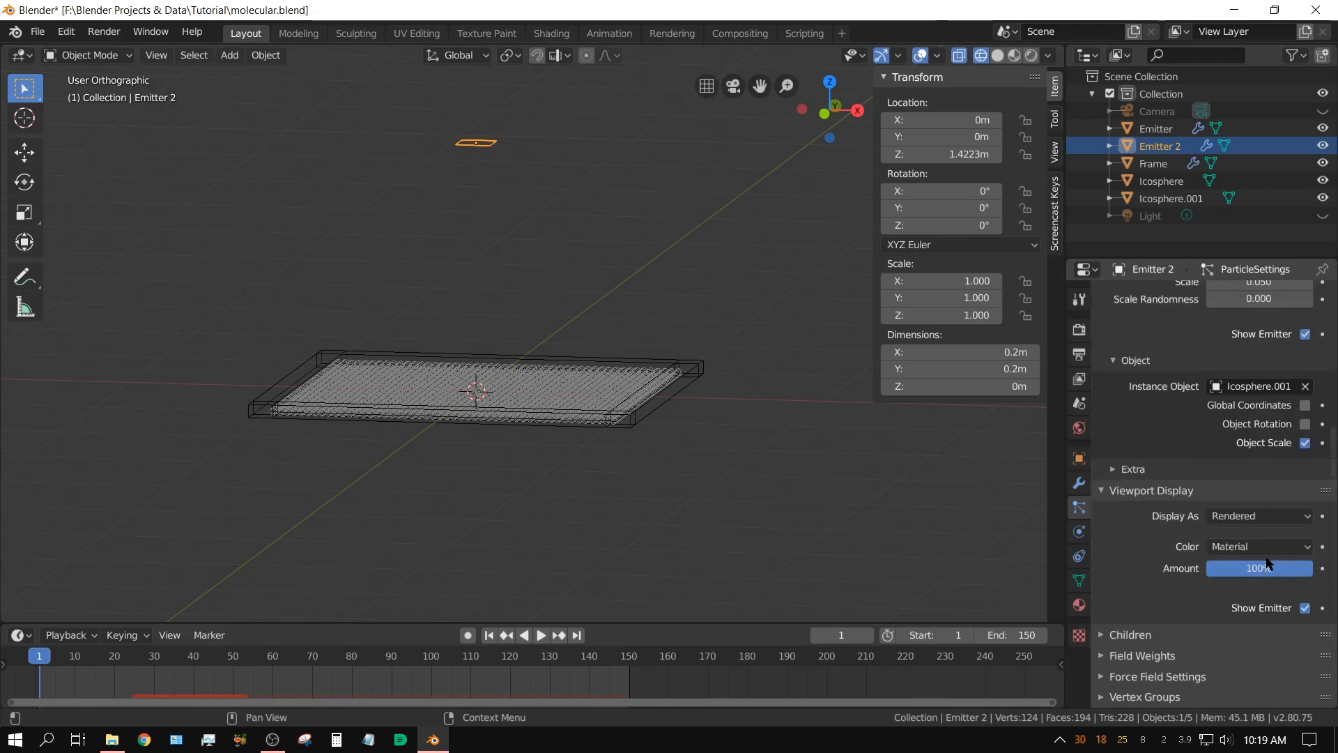
scroll(1268, 562, "up", 3)
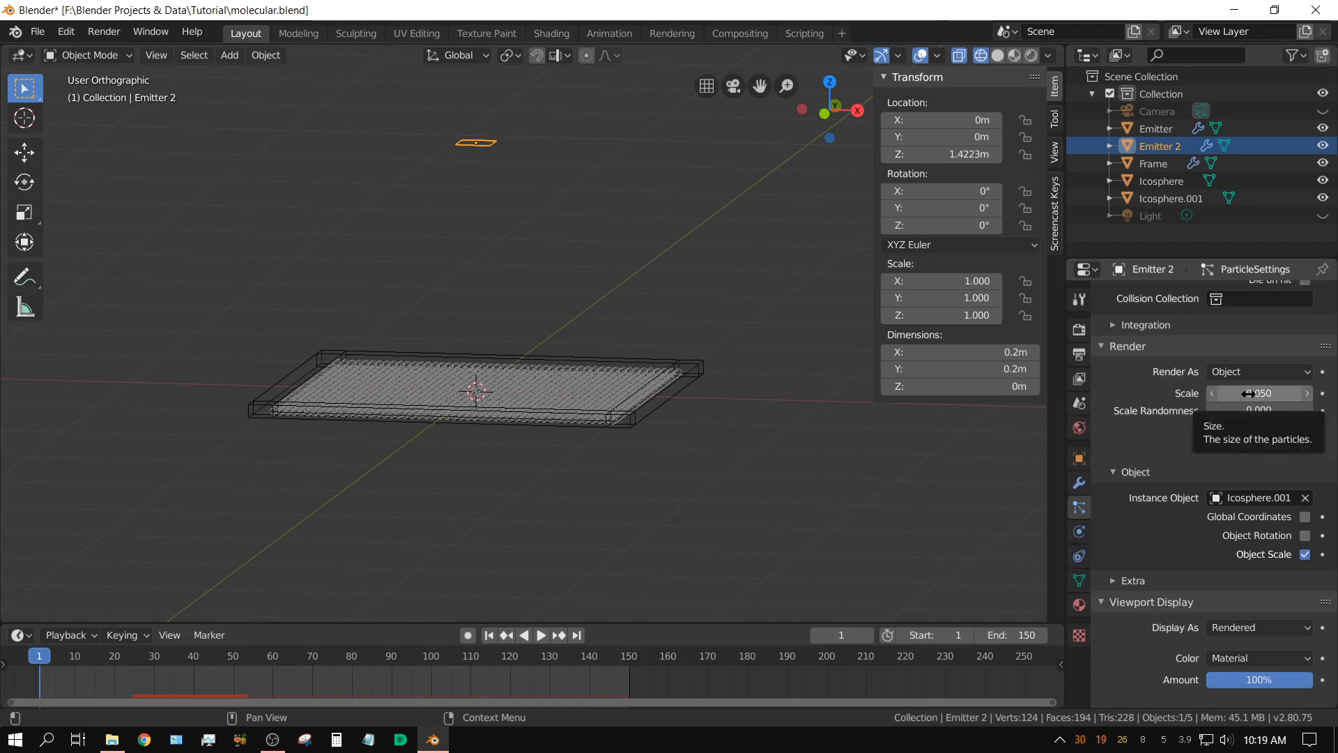
left_click(1248, 393)
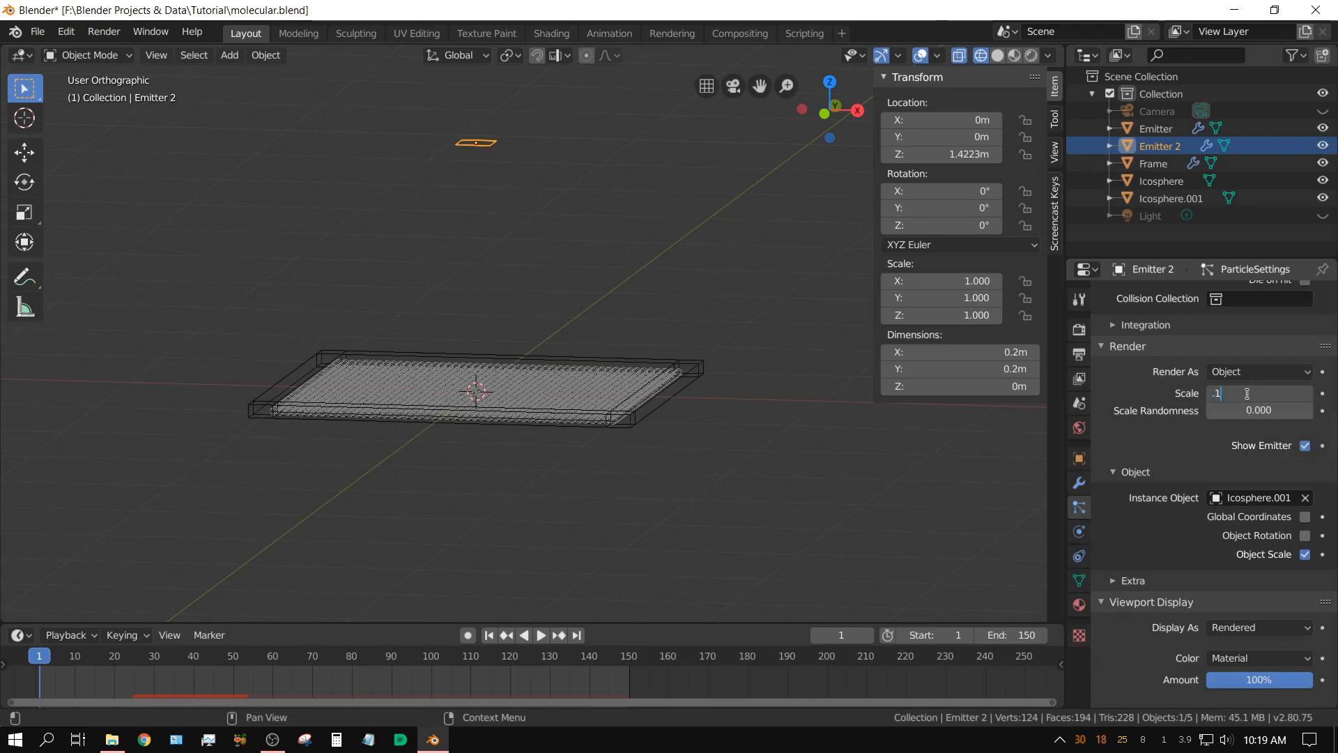
type(".1")
key("Return")
Step: Set the normal velocity of Emitter 2's particles to 0 m/s
scroll(1219, 453, "up", 6)
scroll(1218, 465, "up", 15)
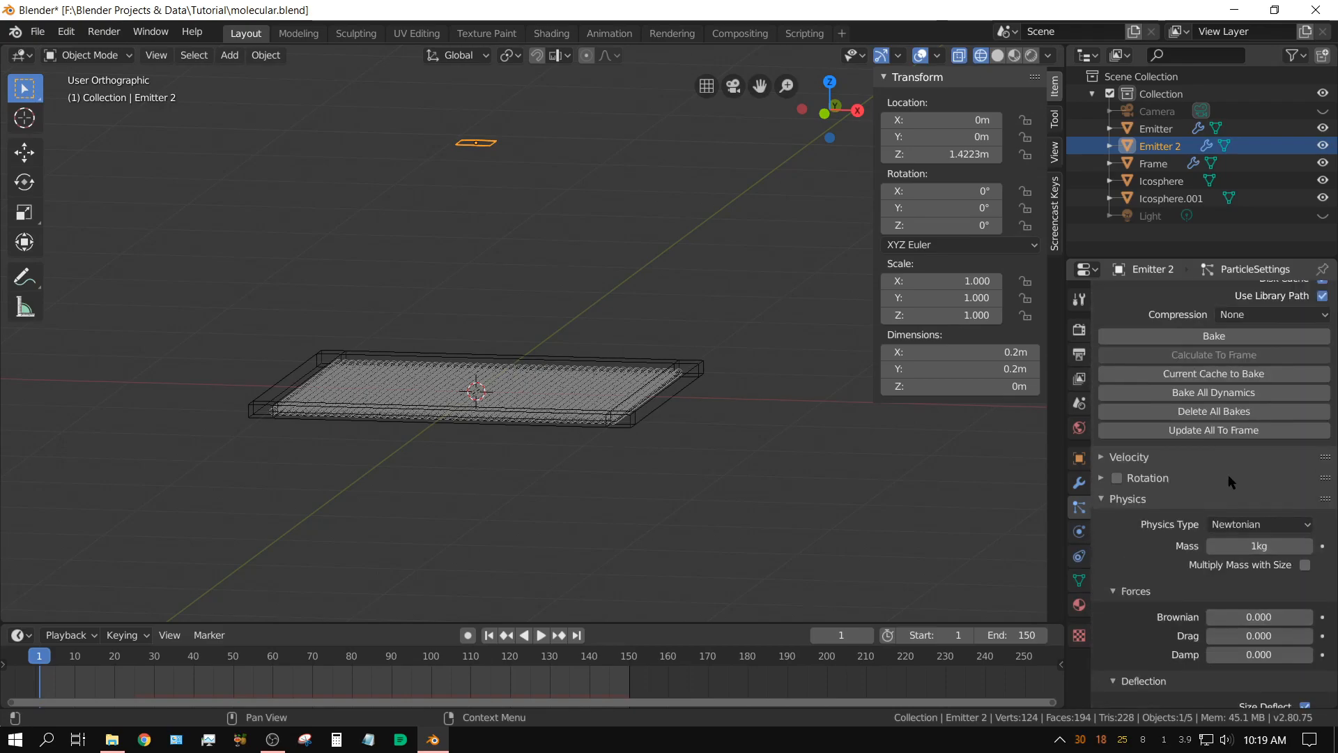
scroll(1244, 497, "up", 8)
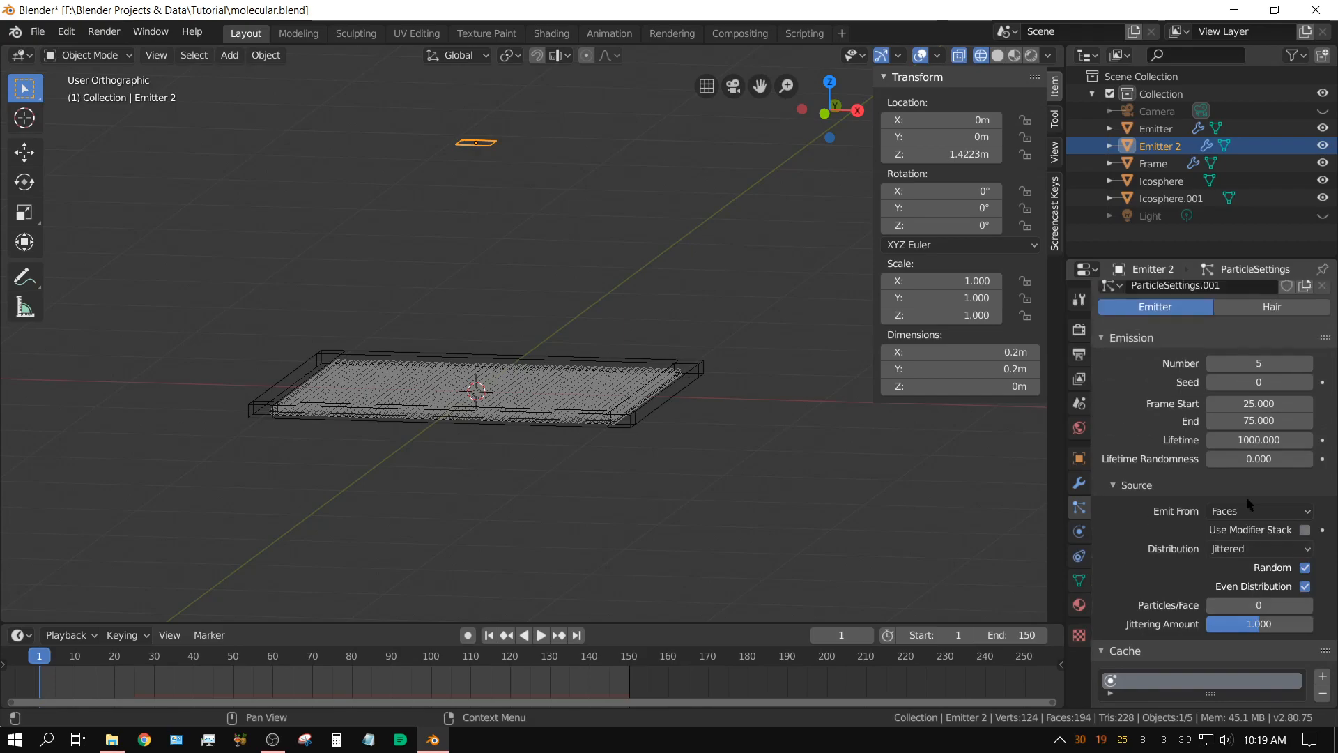
scroll(1250, 512, "down", 6)
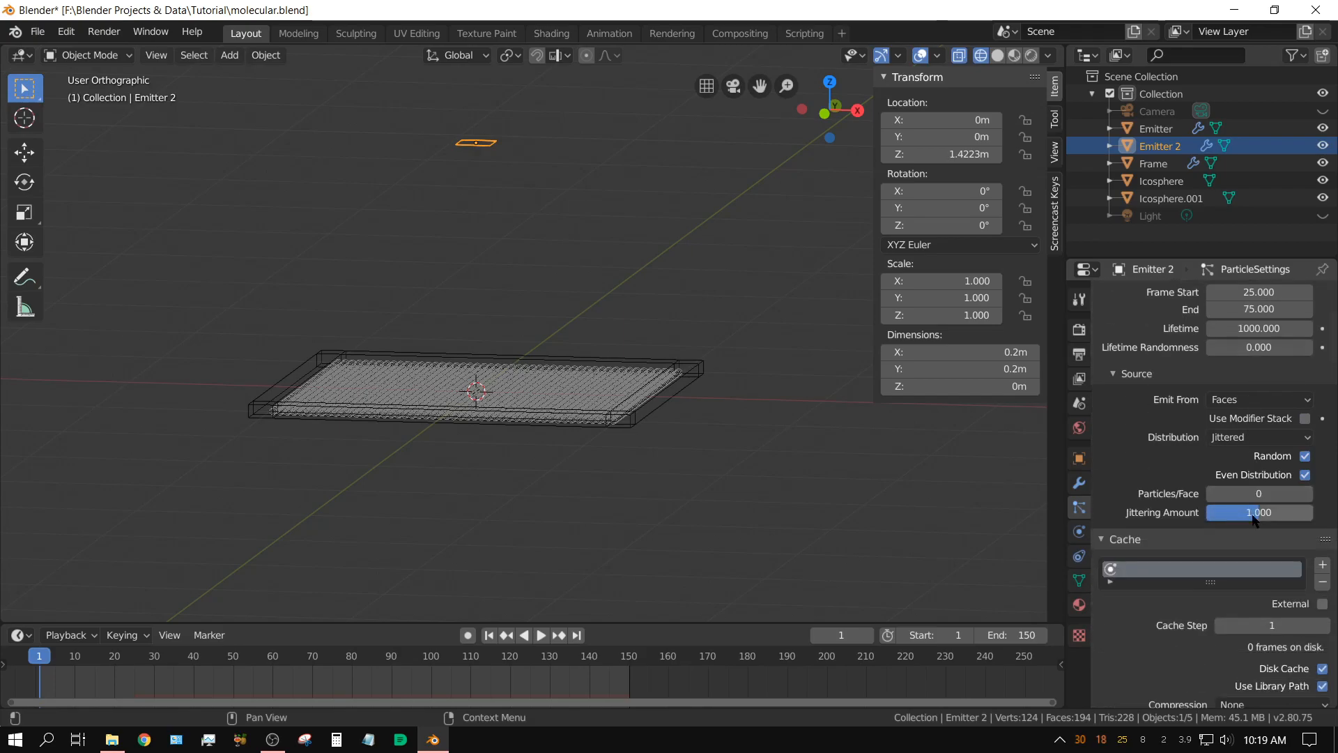
scroll(1252, 519, "down", 5)
scroll(1257, 522, "up", 9)
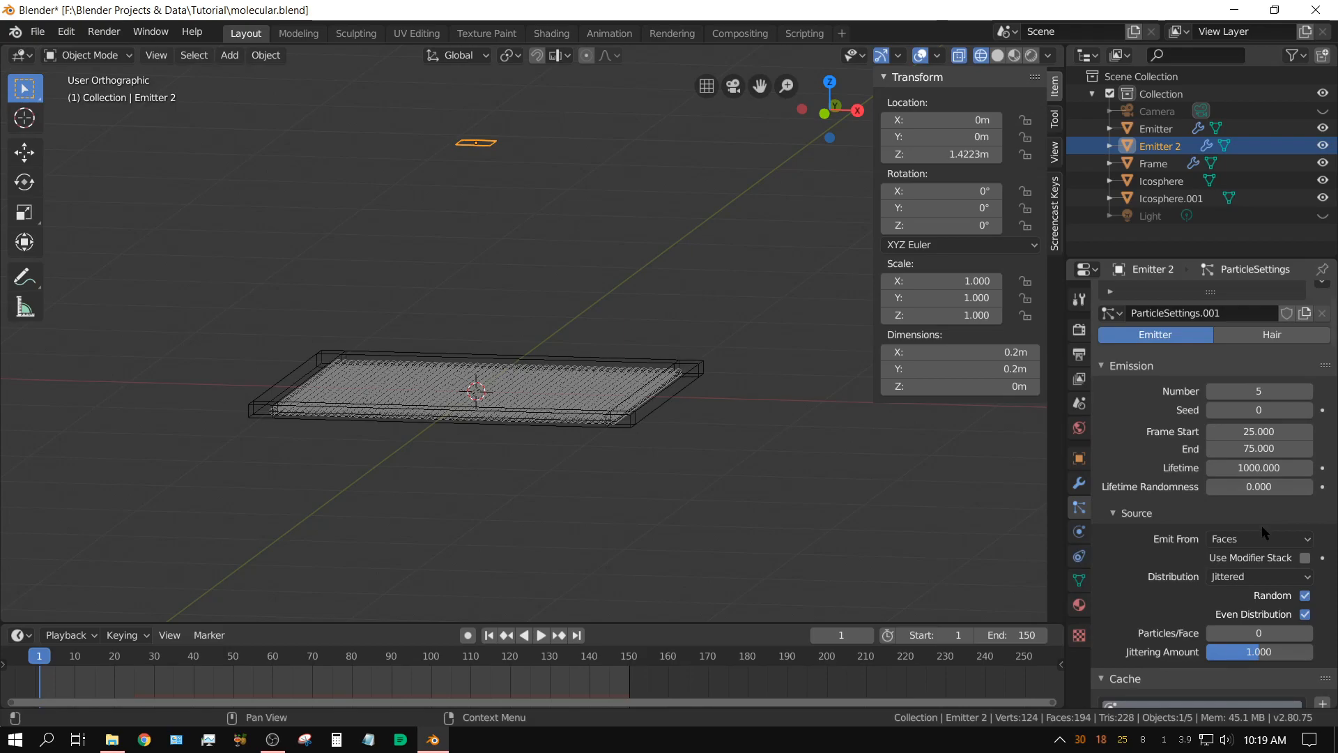
scroll(1265, 533, "down", 5)
scroll(1264, 533, "down", 10)
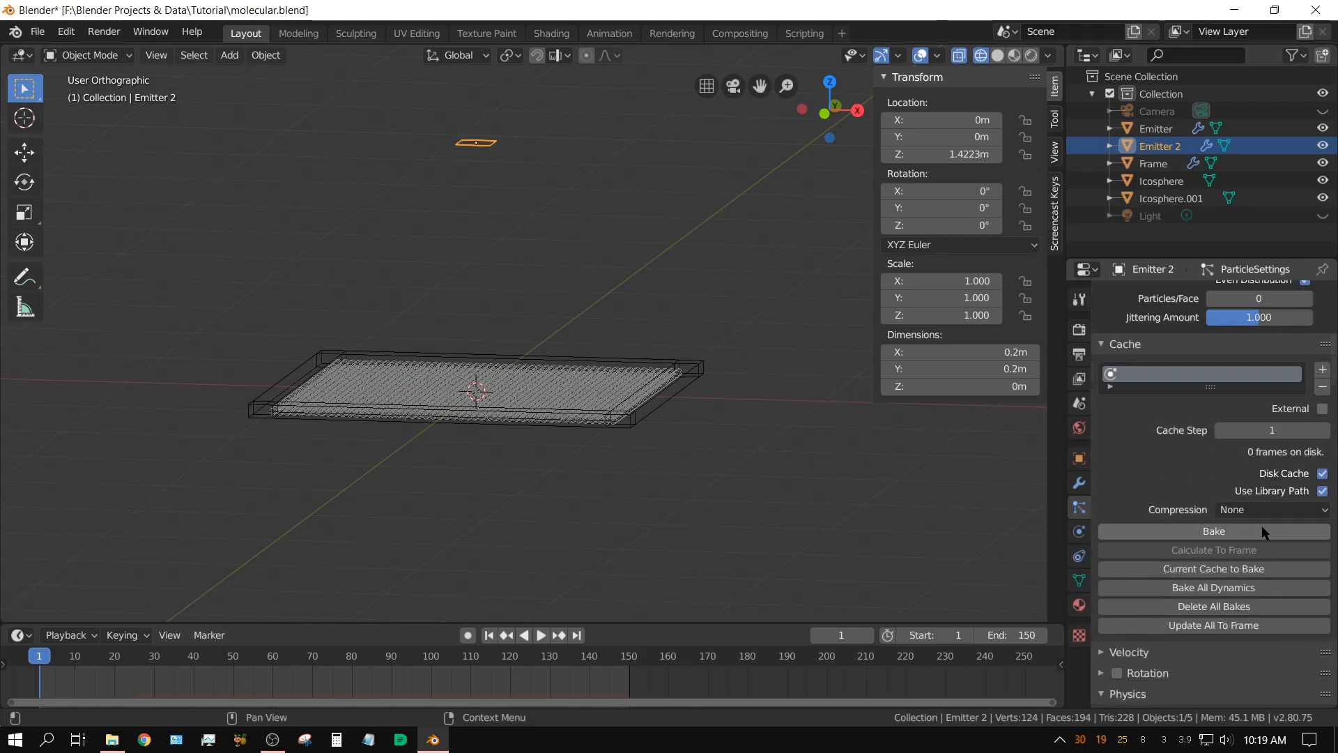
left_click(1101, 484)
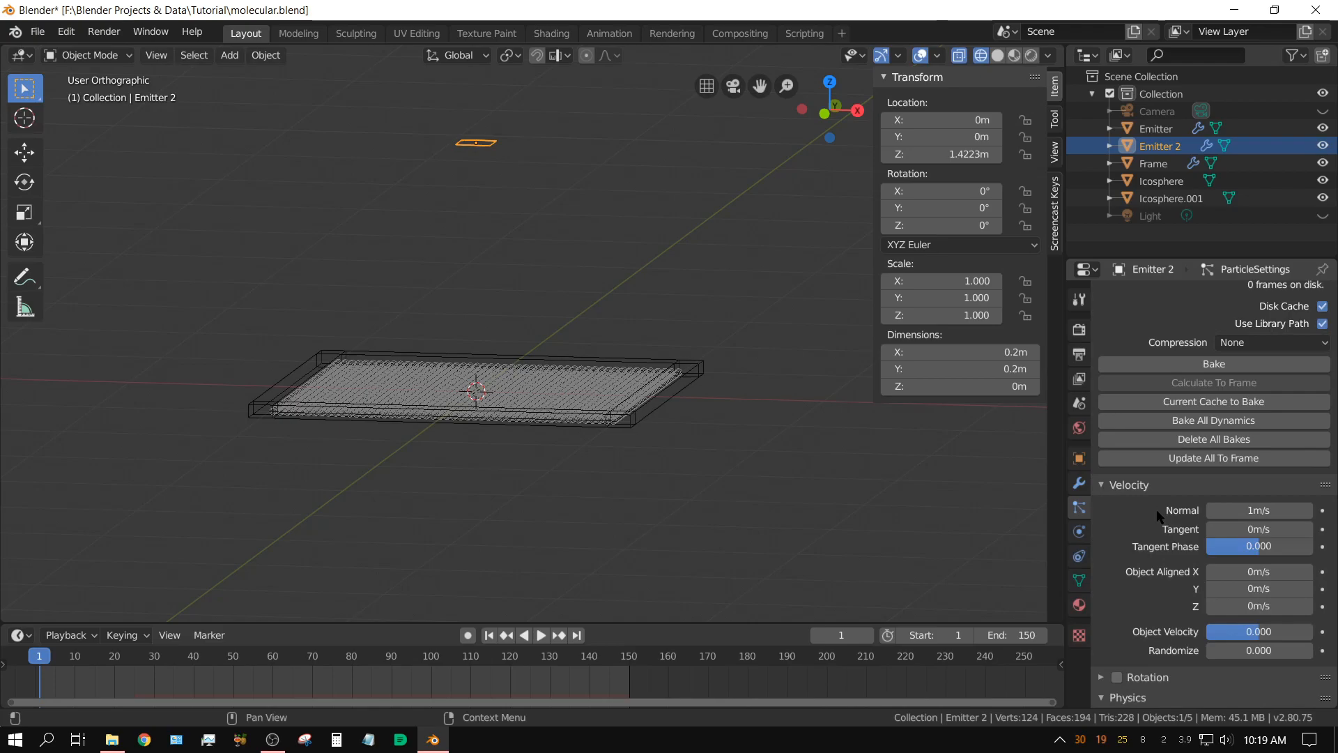
scroll(1159, 519, "down", 2)
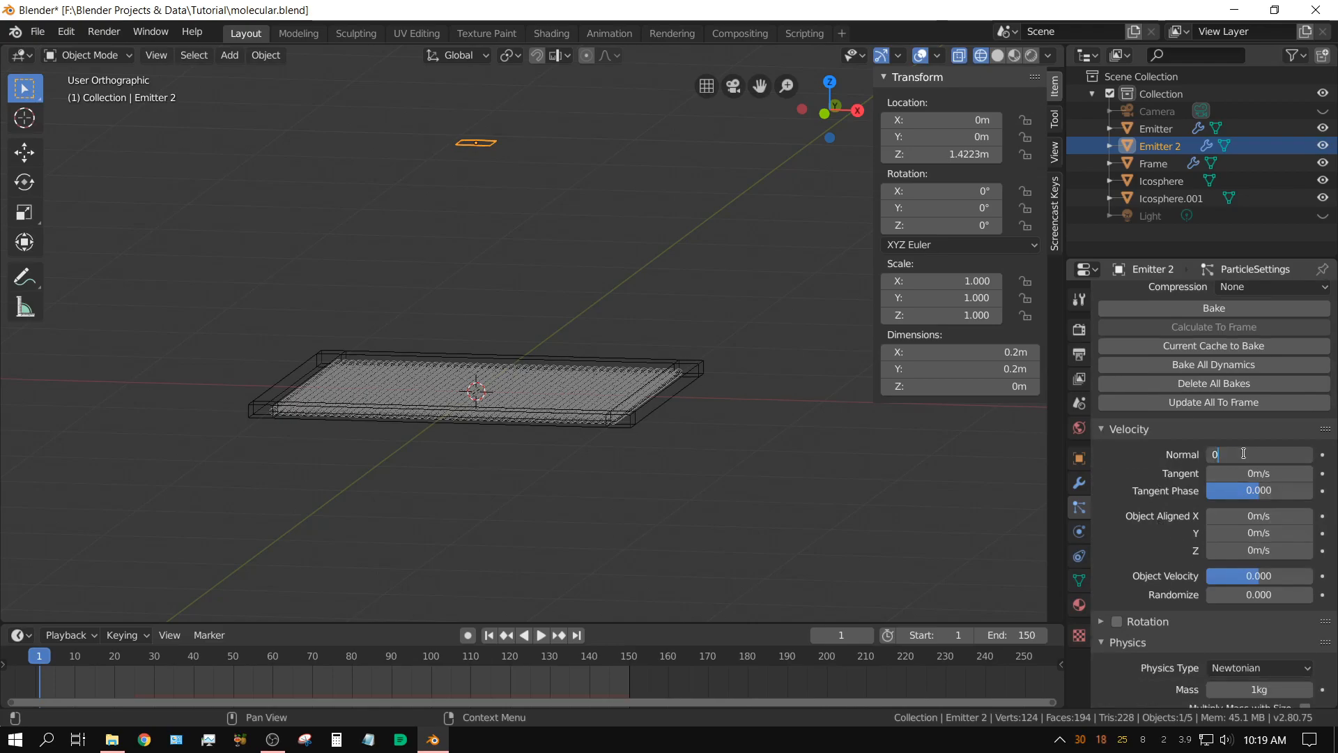
key("Return")
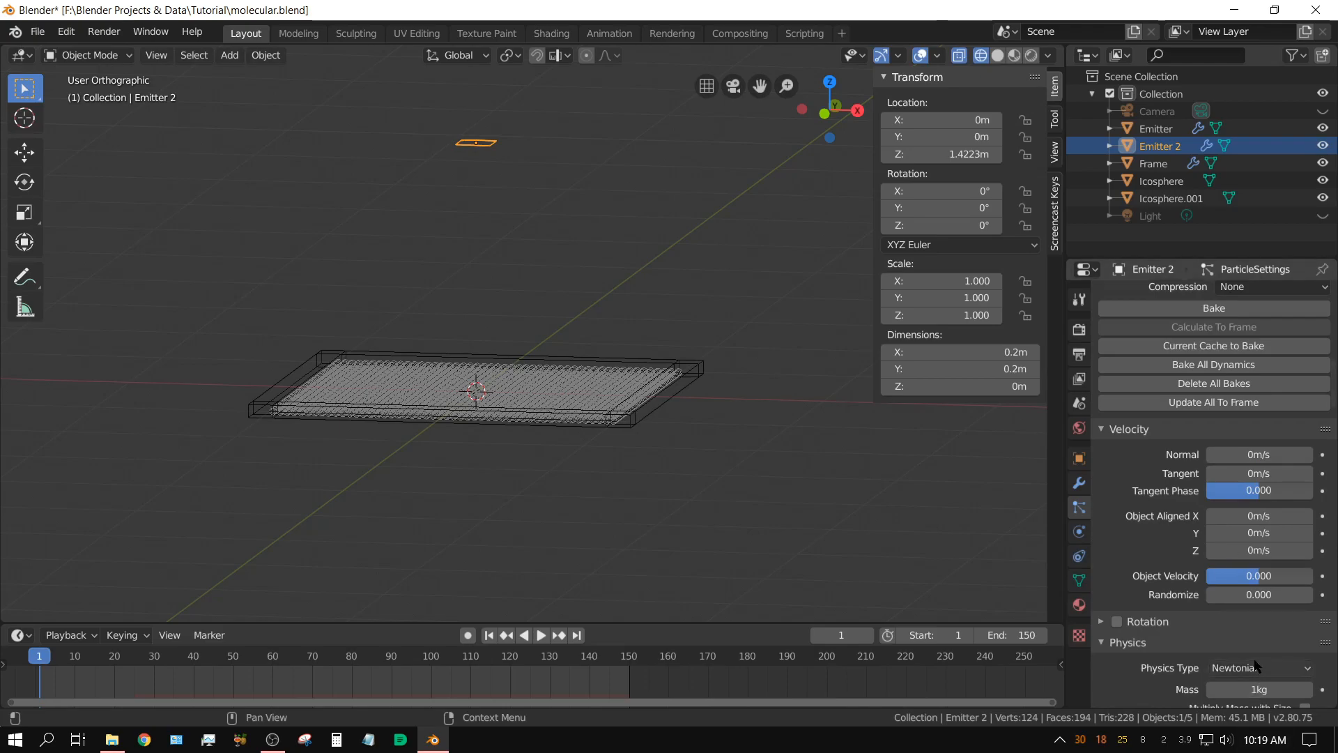
Step: Start the molecular simulation from Emitter 2's settings, watch its spheres fall toward the grid, and cancel the run
scroll(1255, 666, "down", 2)
scroll(1255, 665, "down", 8)
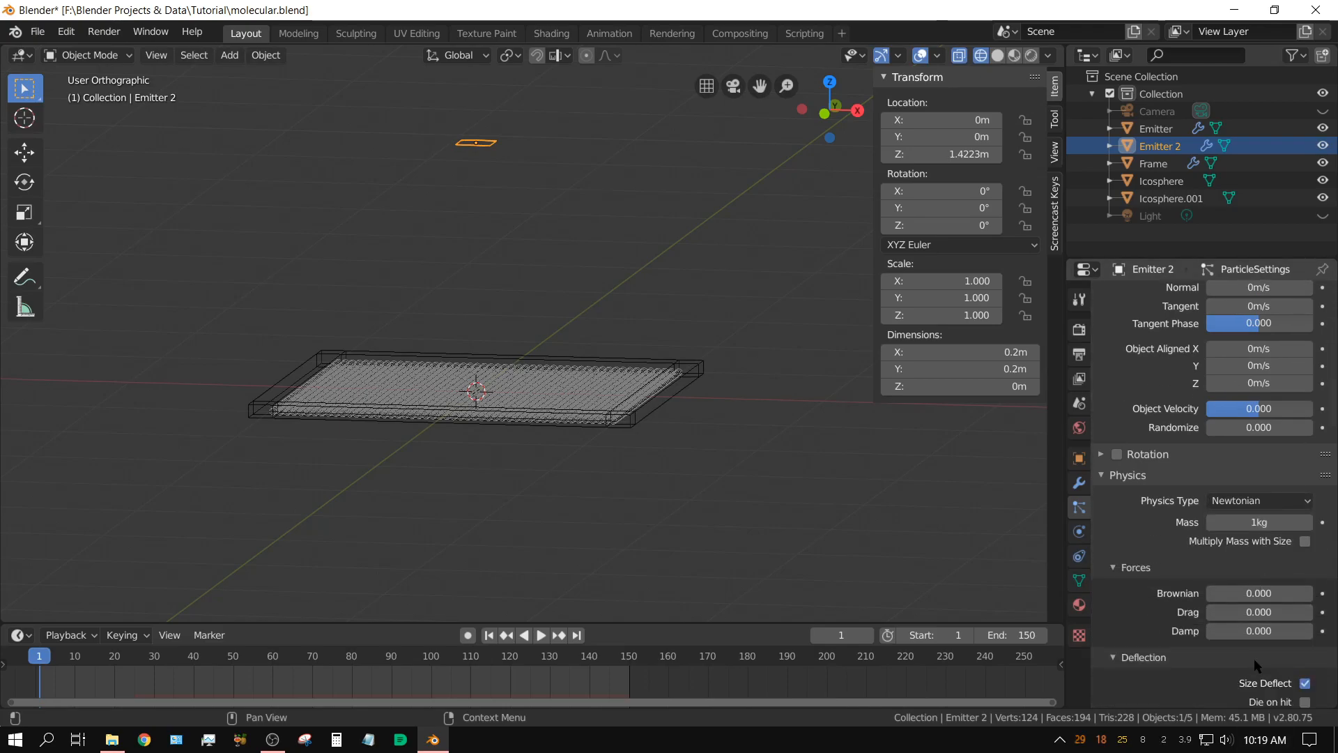
scroll(1255, 665, "down", 20)
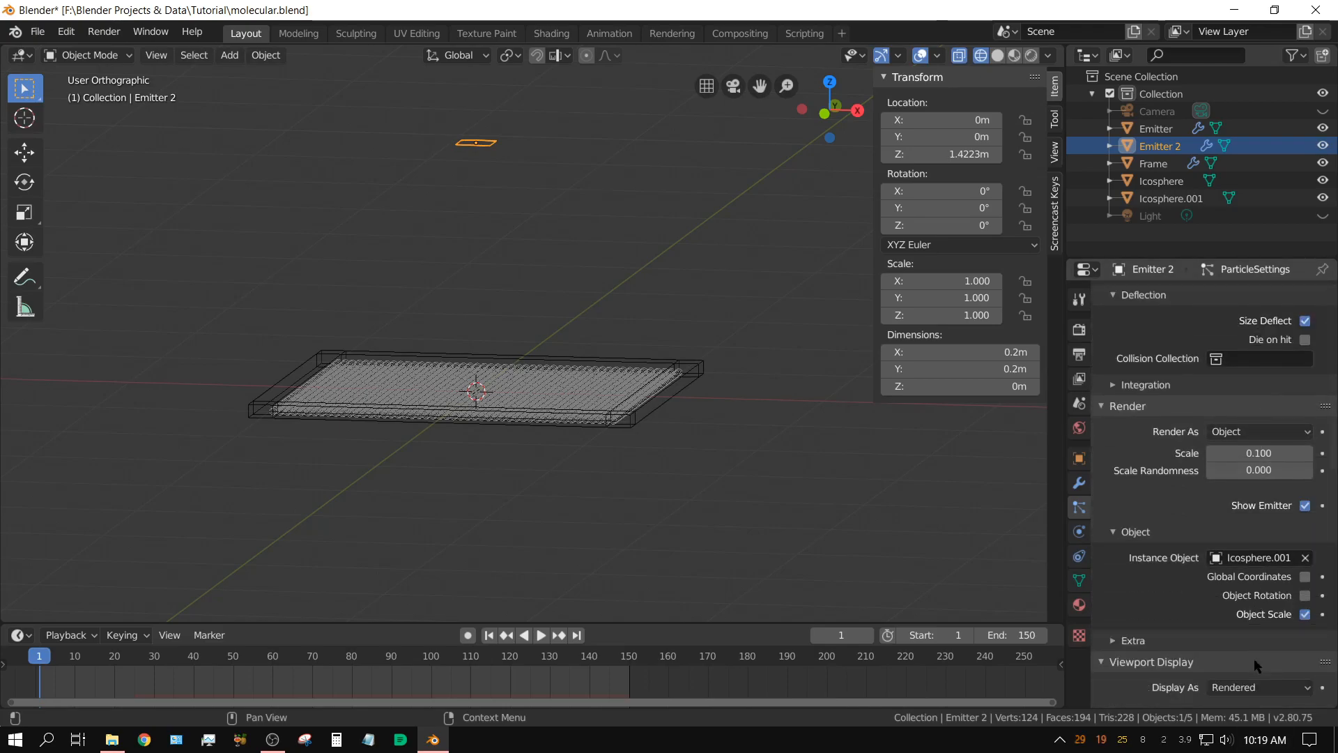
scroll(1255, 665, "down", 17)
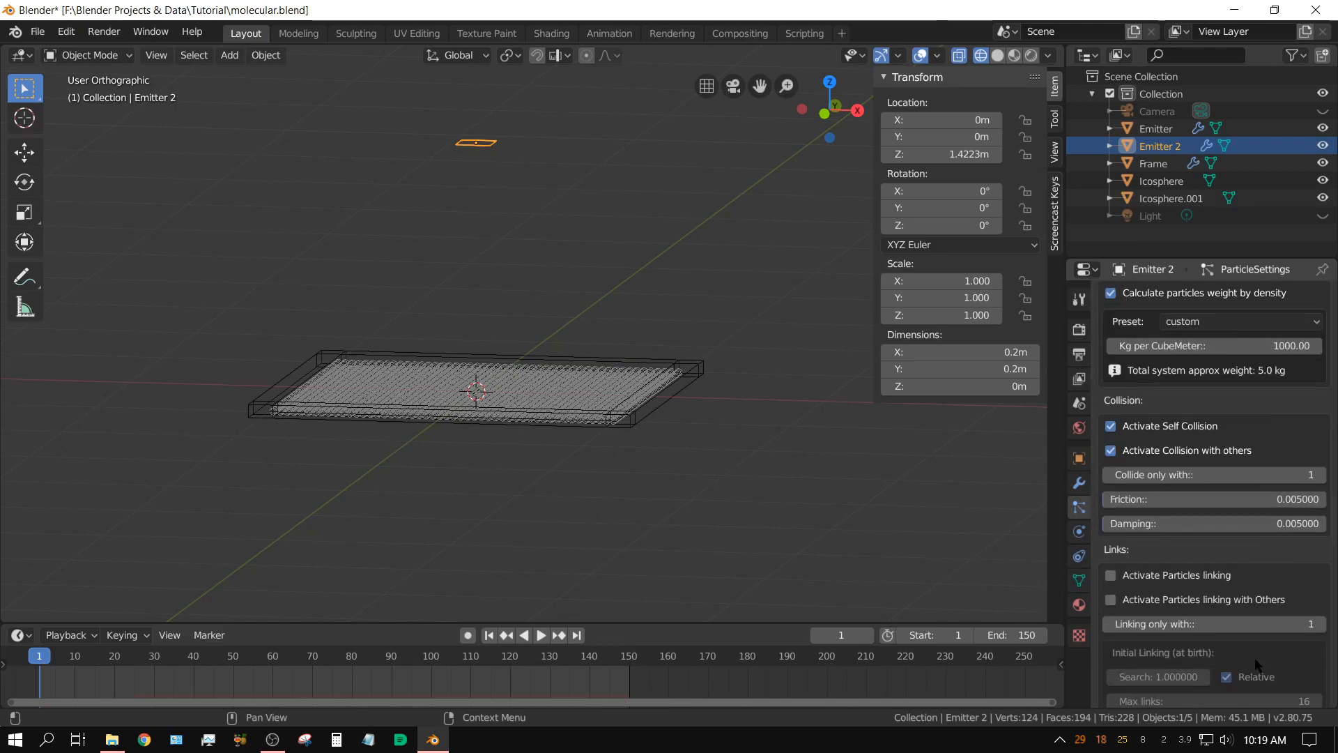
scroll(1255, 665, "down", 13)
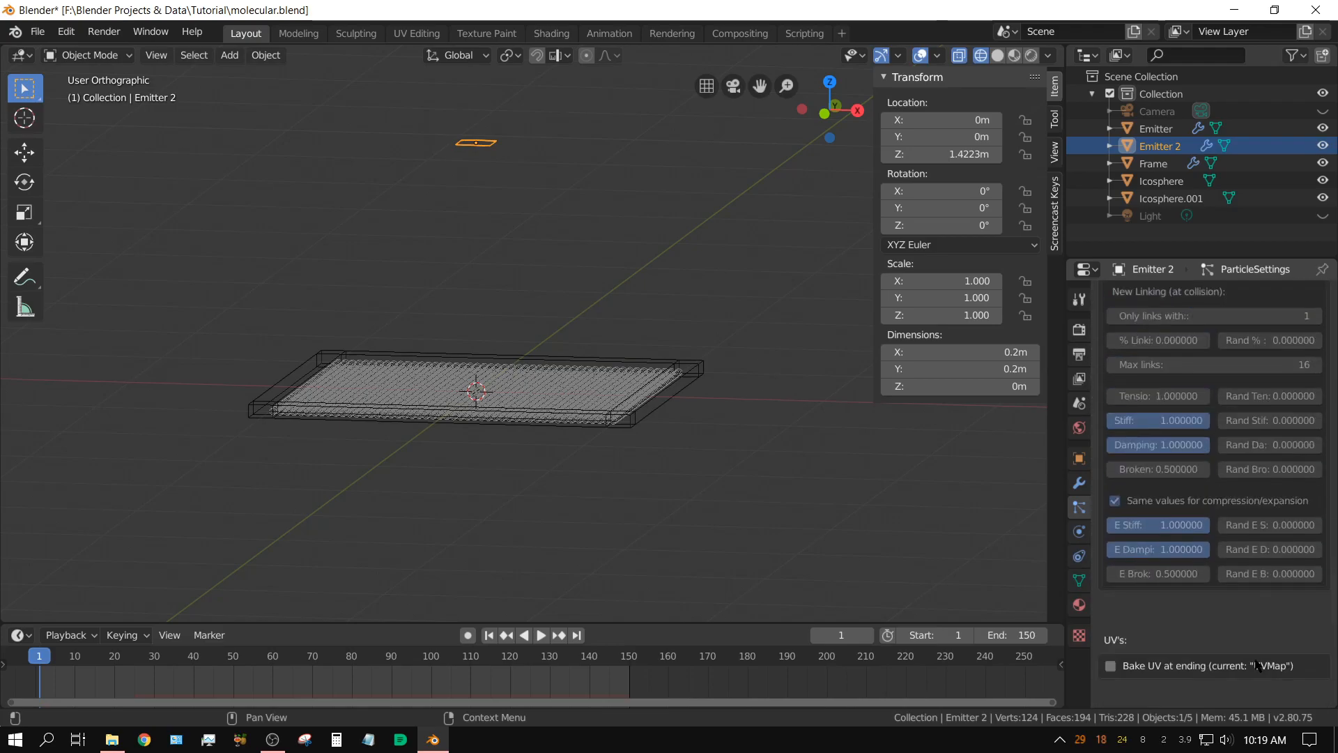
scroll(1255, 666, "down", 2)
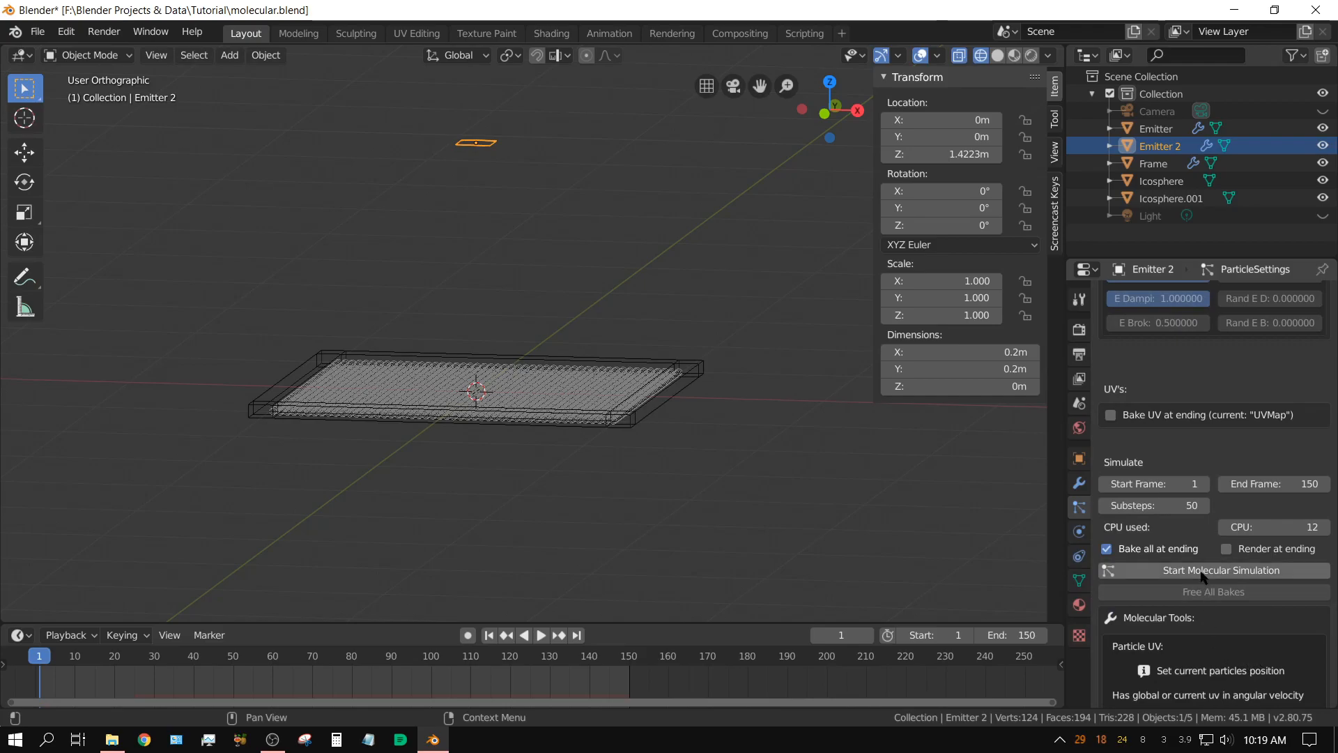
left_click(1202, 572)
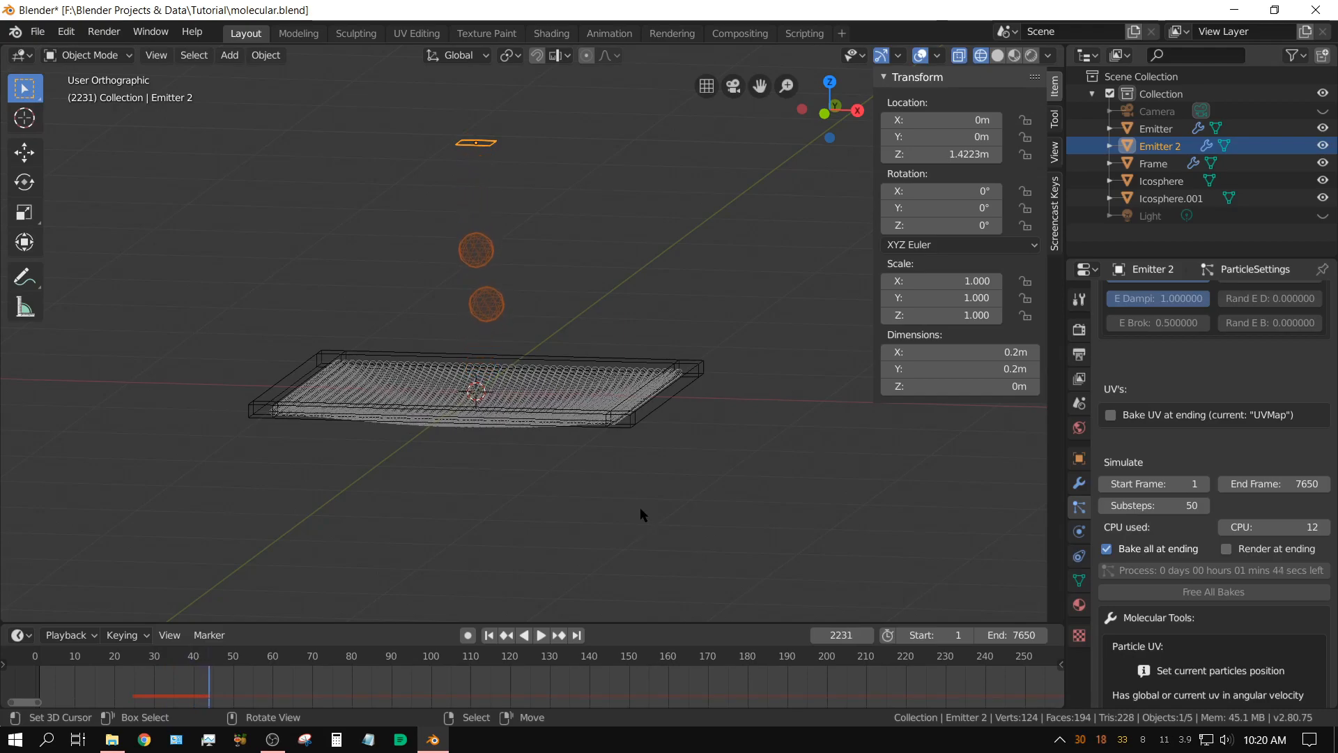
key("Escape")
Step: Set the custom density of Emitter 2's particles to 10000 kg per cubic meter in Molecular Script
scroll(1267, 505, "up", 15)
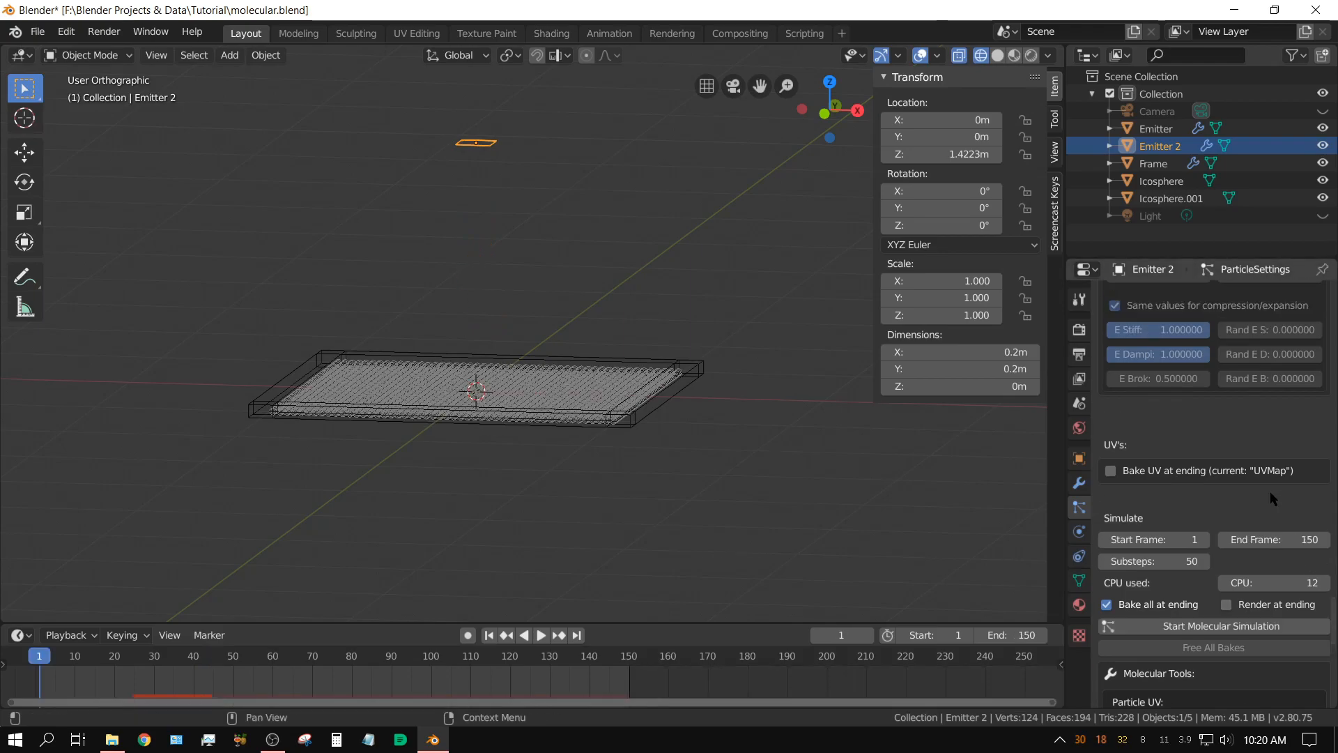
scroll(1267, 504, "up", 8)
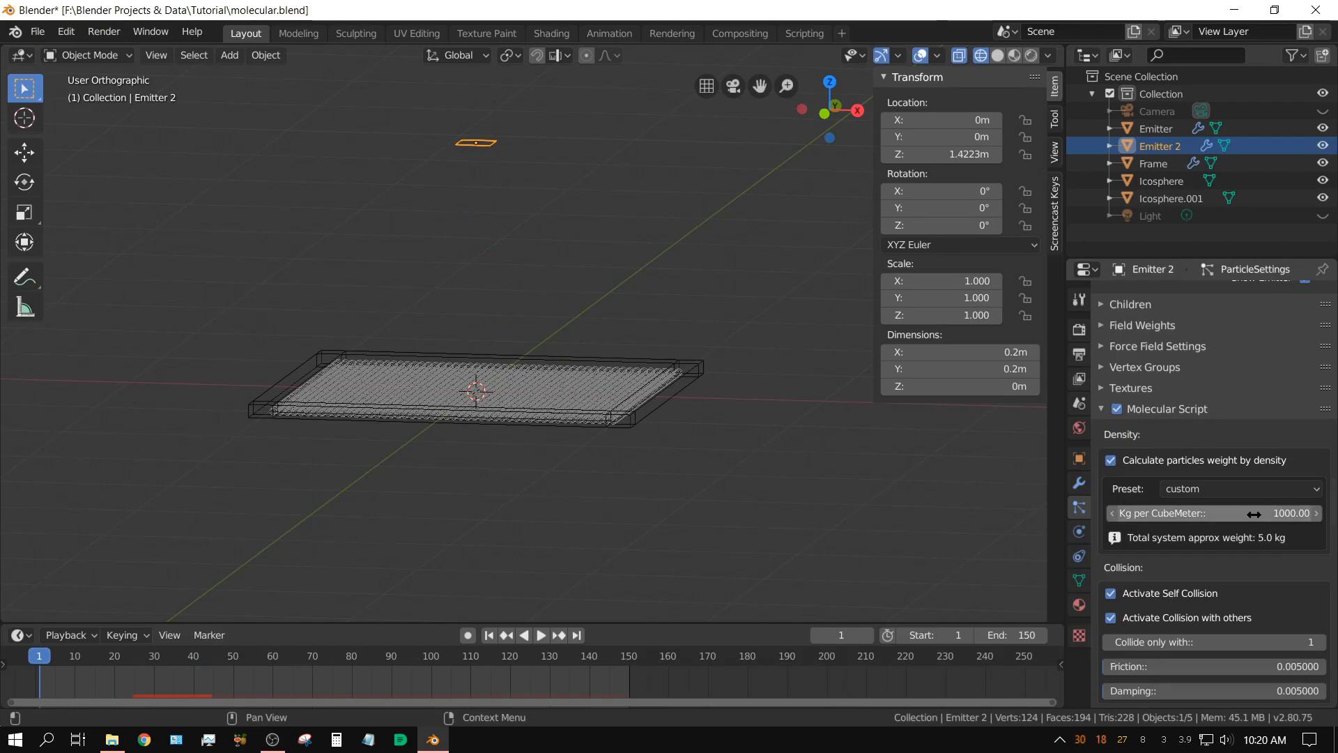
left_click(1254, 513)
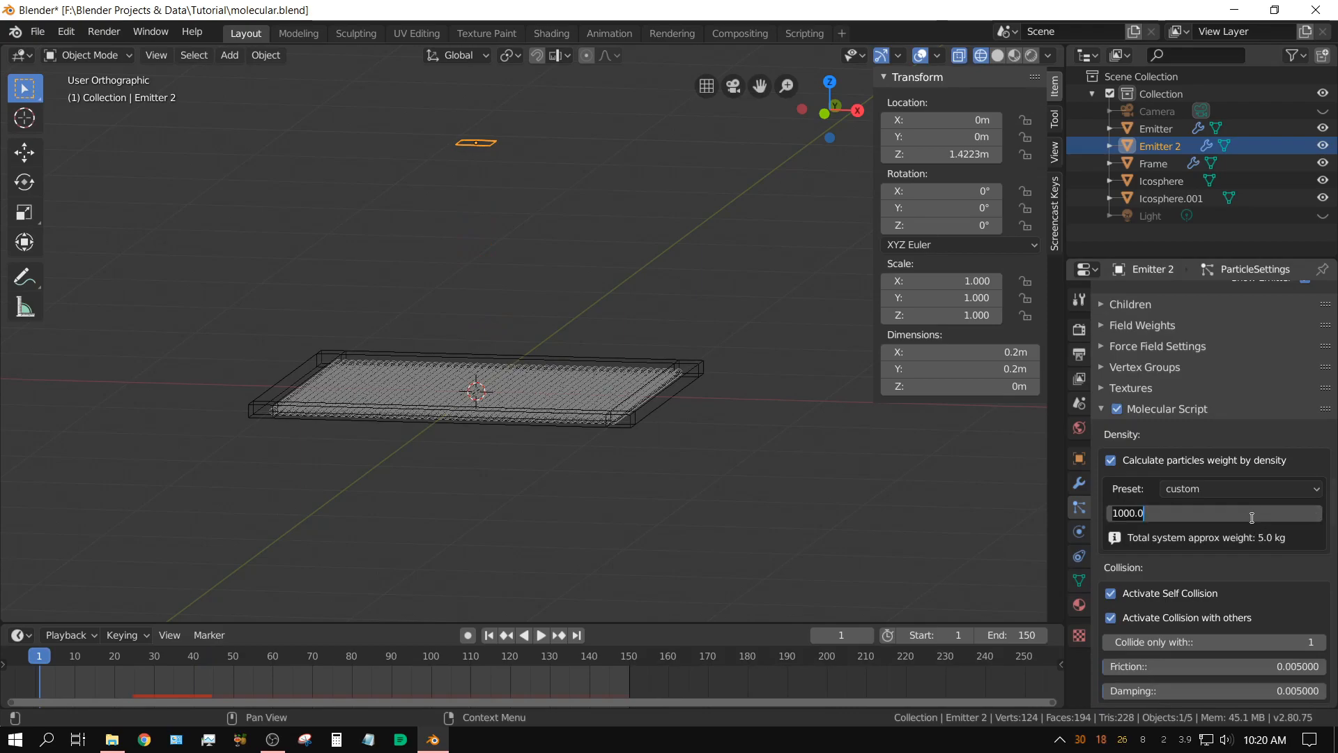
key("Return")
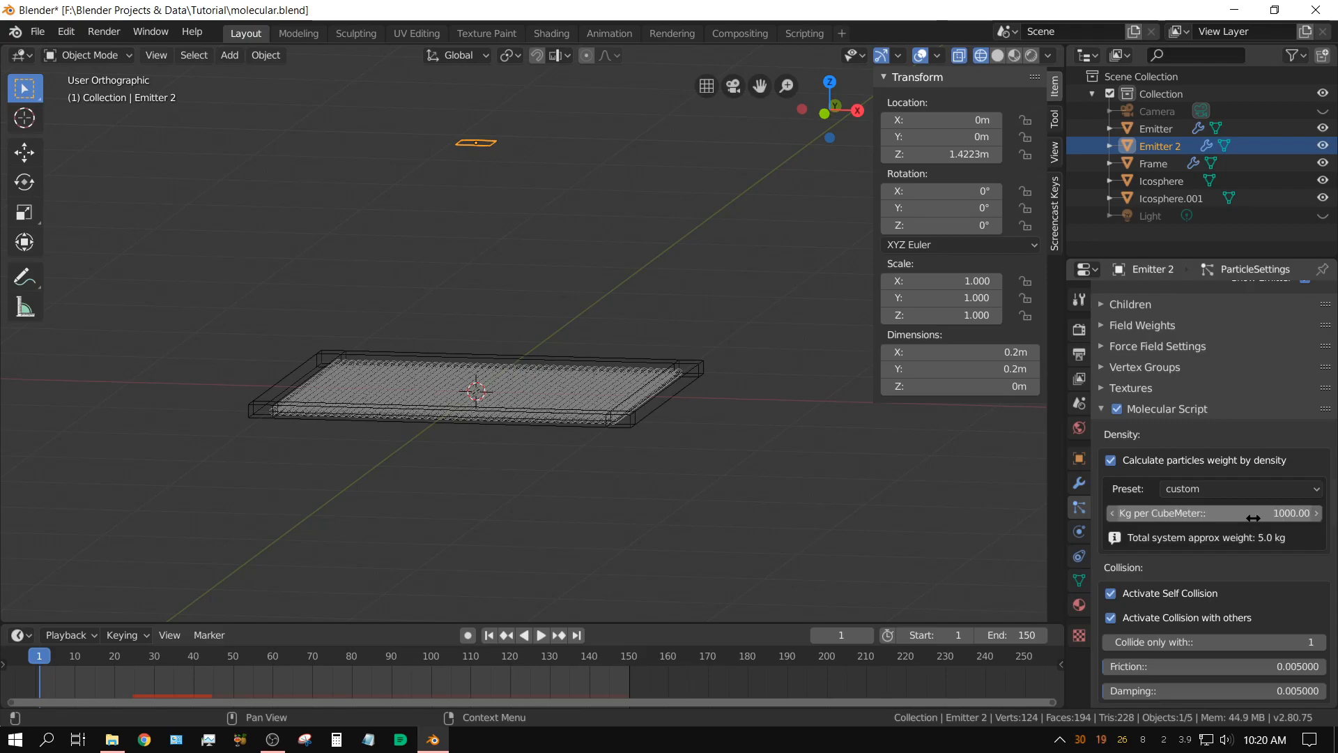
left_click(1229, 514)
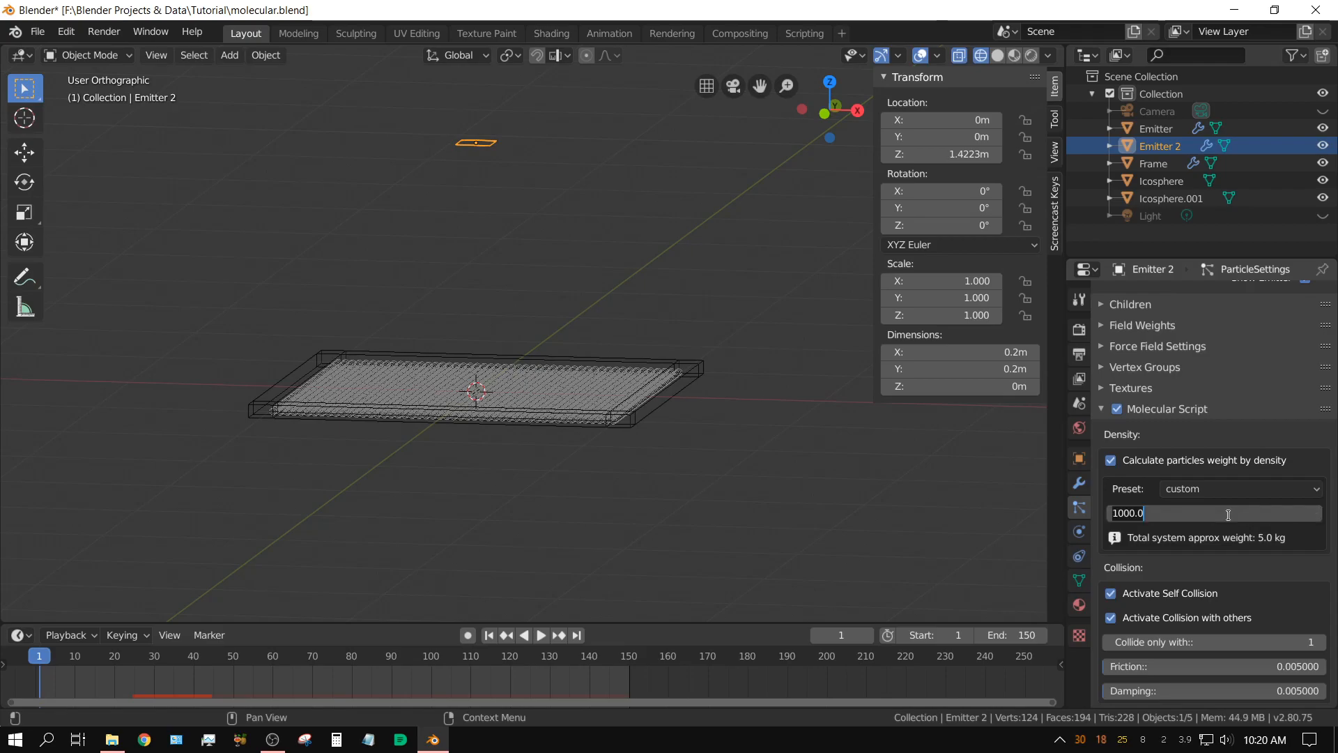
key("Return")
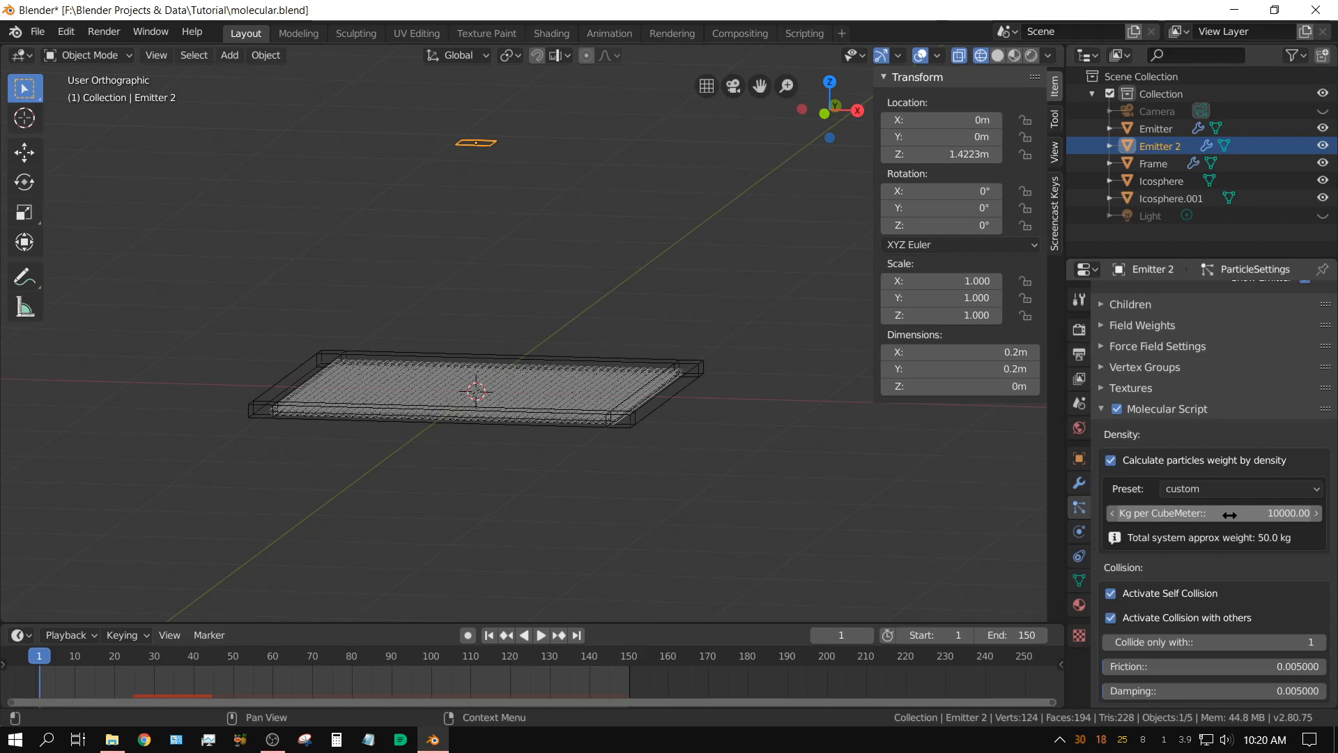
Step: Run the molecular simulation with the 10000 kg density until a sphere reaches the grid, and cancel it
scroll(1267, 589, "down", 15)
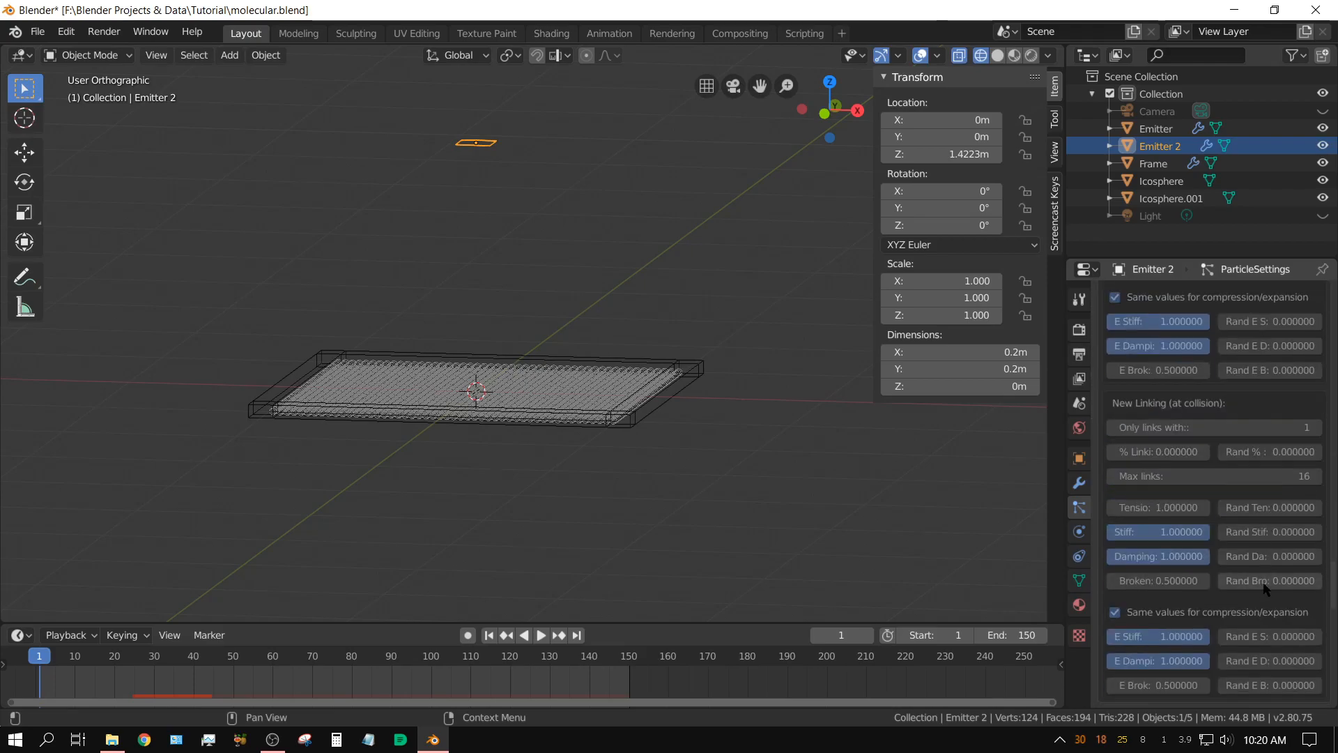
scroll(1267, 589, "down", 9)
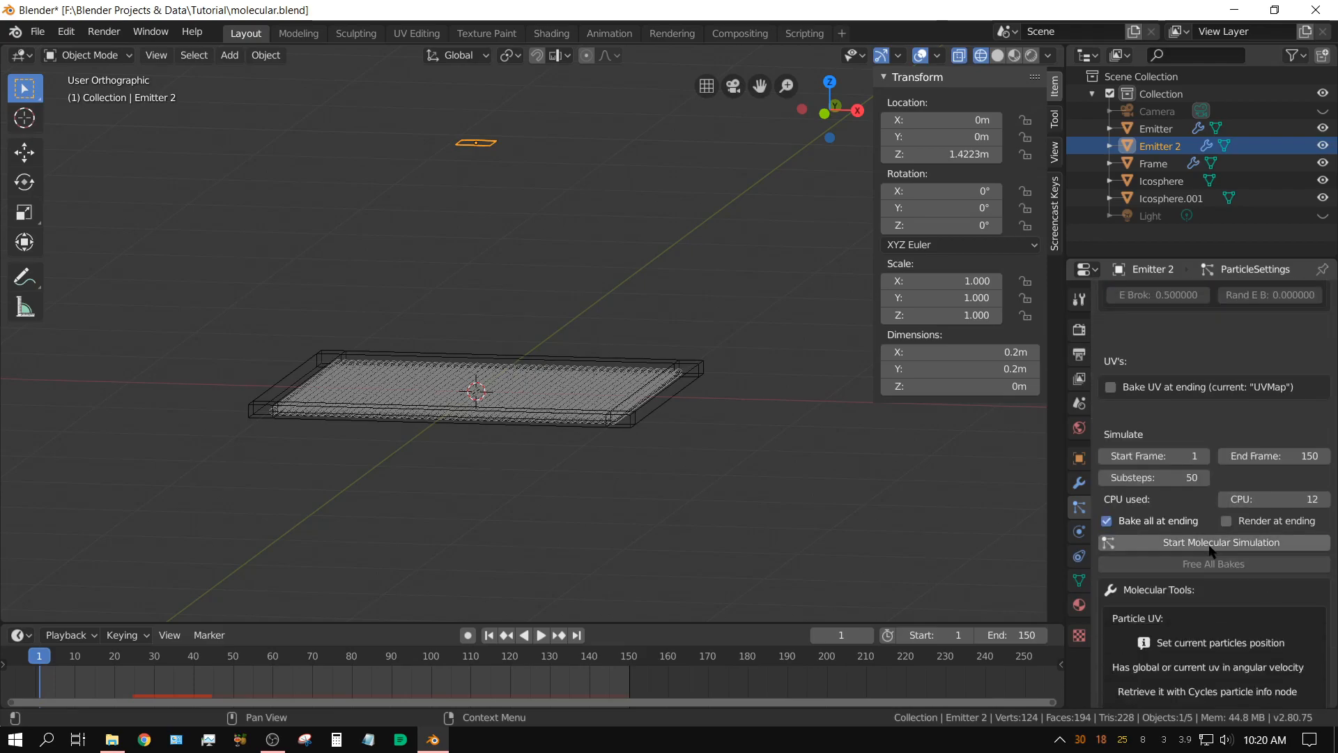
left_click(1208, 544)
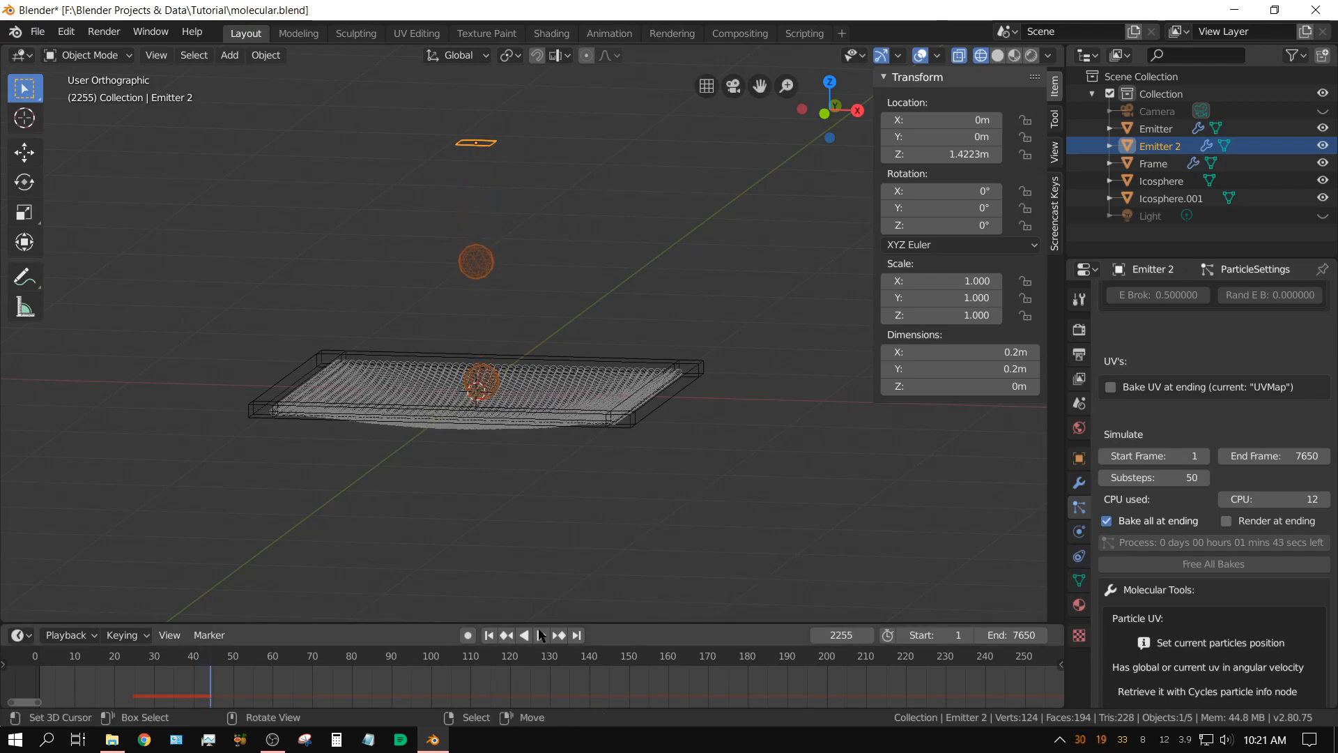
key("Escape")
Step: Set the custom density of Emitter 2's particles to 250000 kg per cubic meter in Molecular Script
scroll(1296, 557, "up", 20)
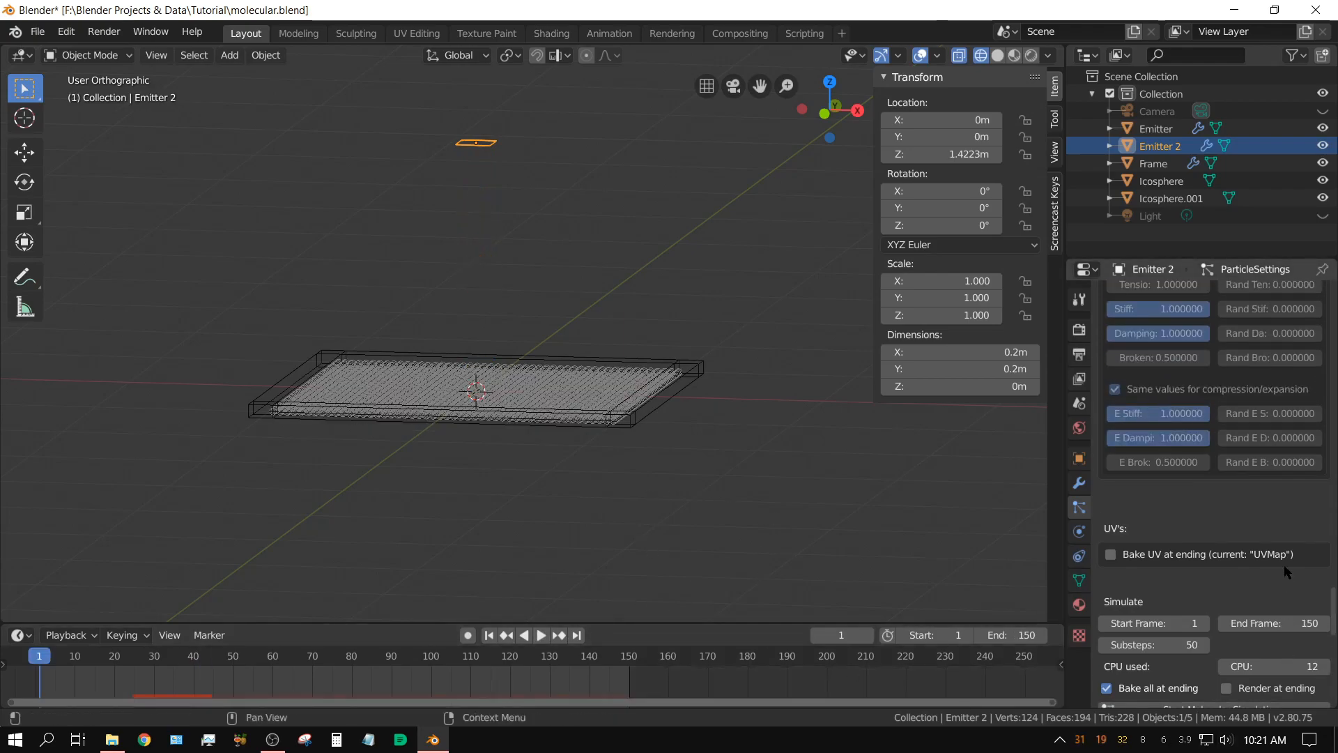
scroll(1279, 519, "up", 15)
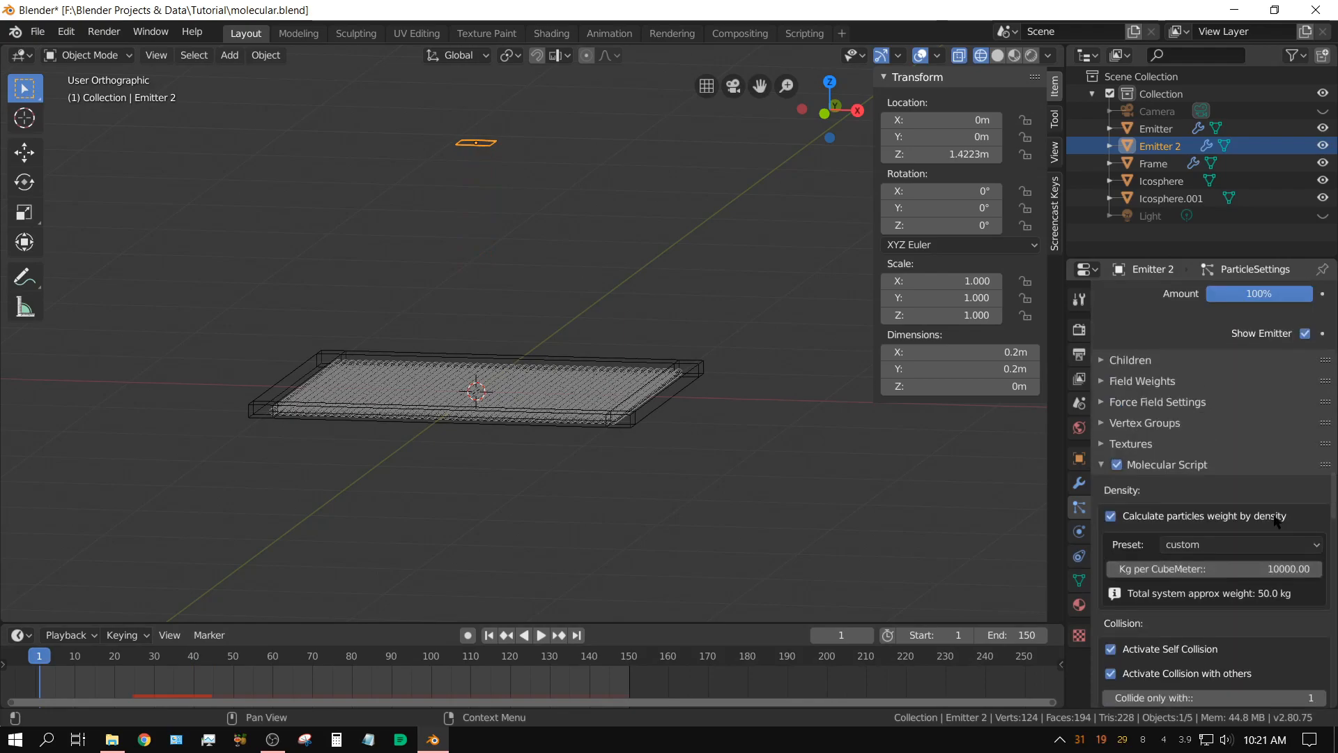
scroll(1269, 535, "down", 9)
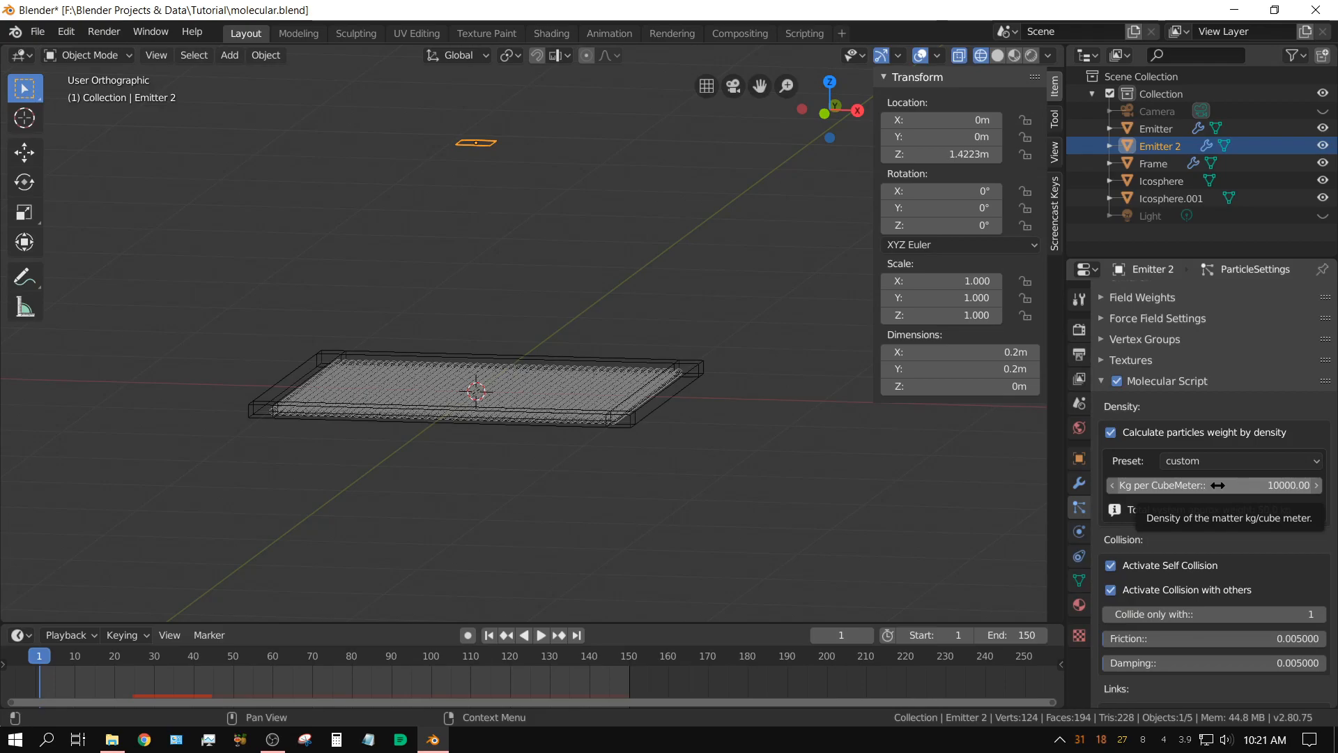
left_click(1217, 485)
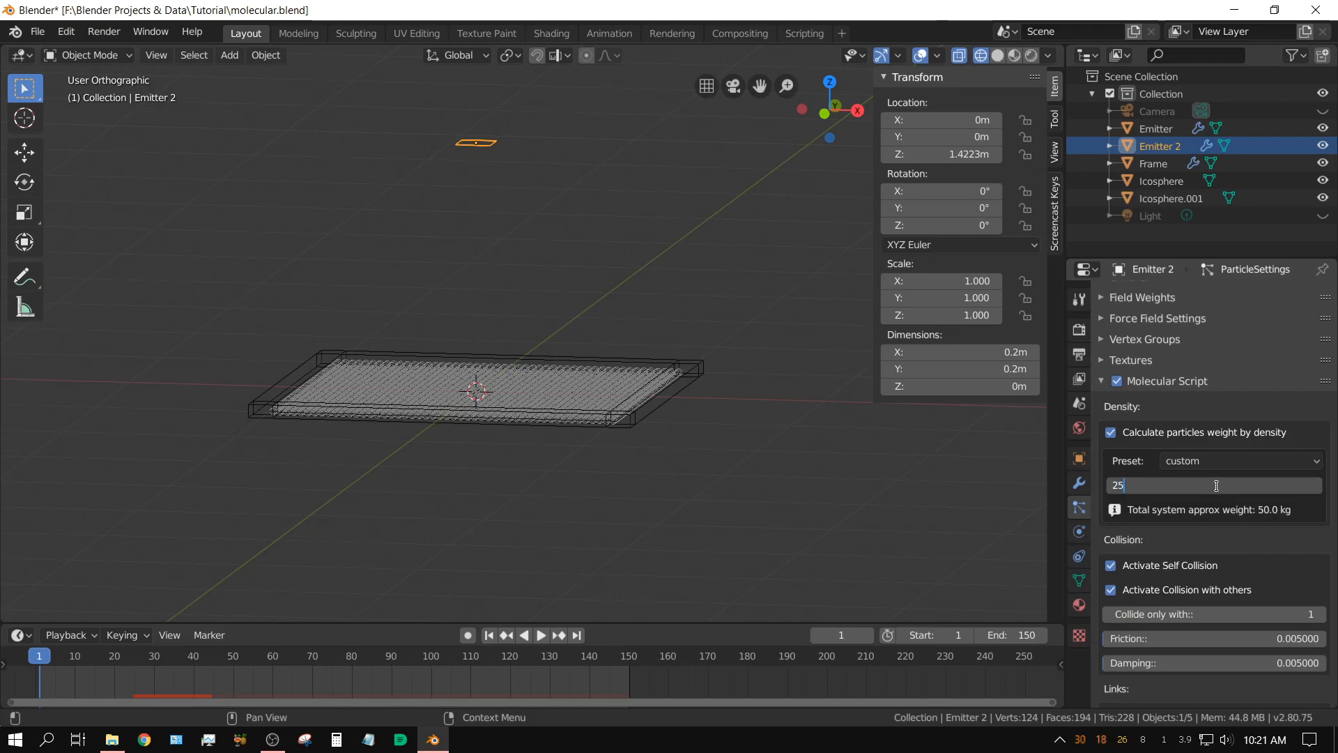
key("Return")
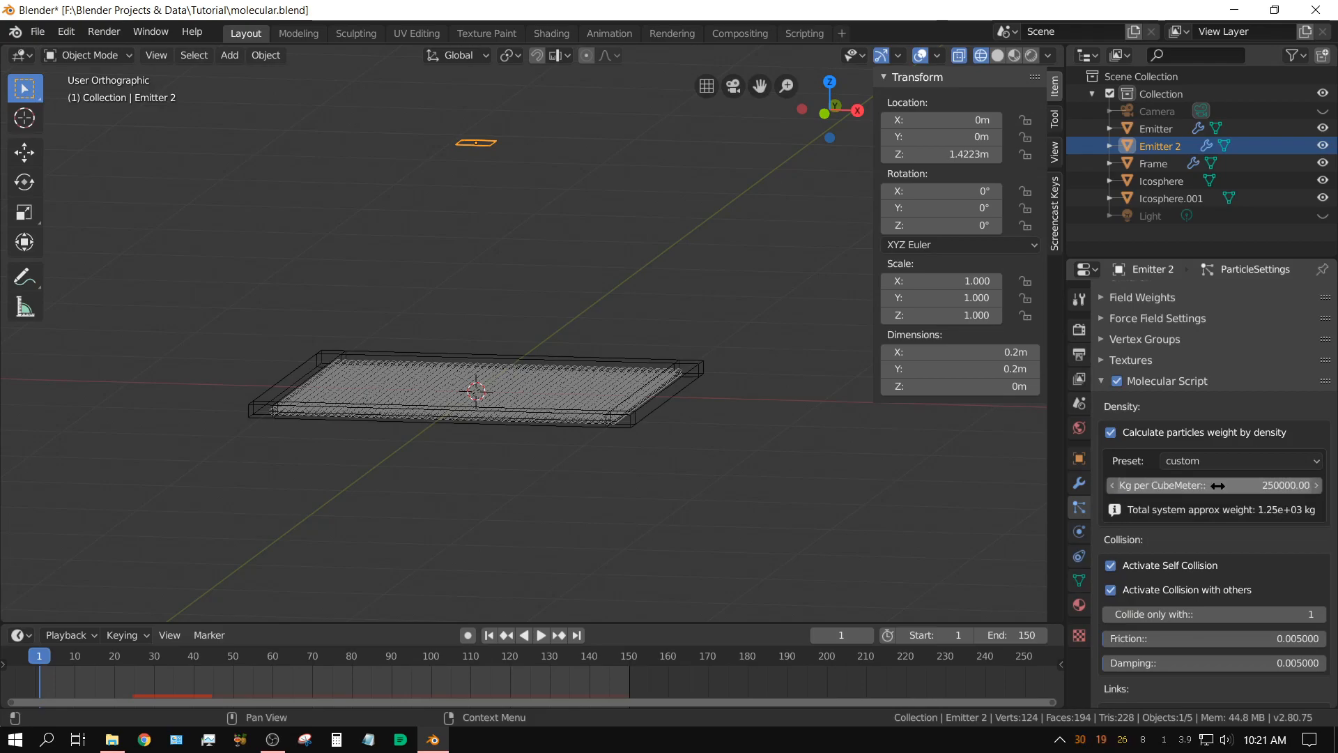
Step: Run the molecular simulation with the 250000 kg density, watch the spheres hit the grid from a higher angle, and cancel the run
scroll(1235, 551, "down", 15)
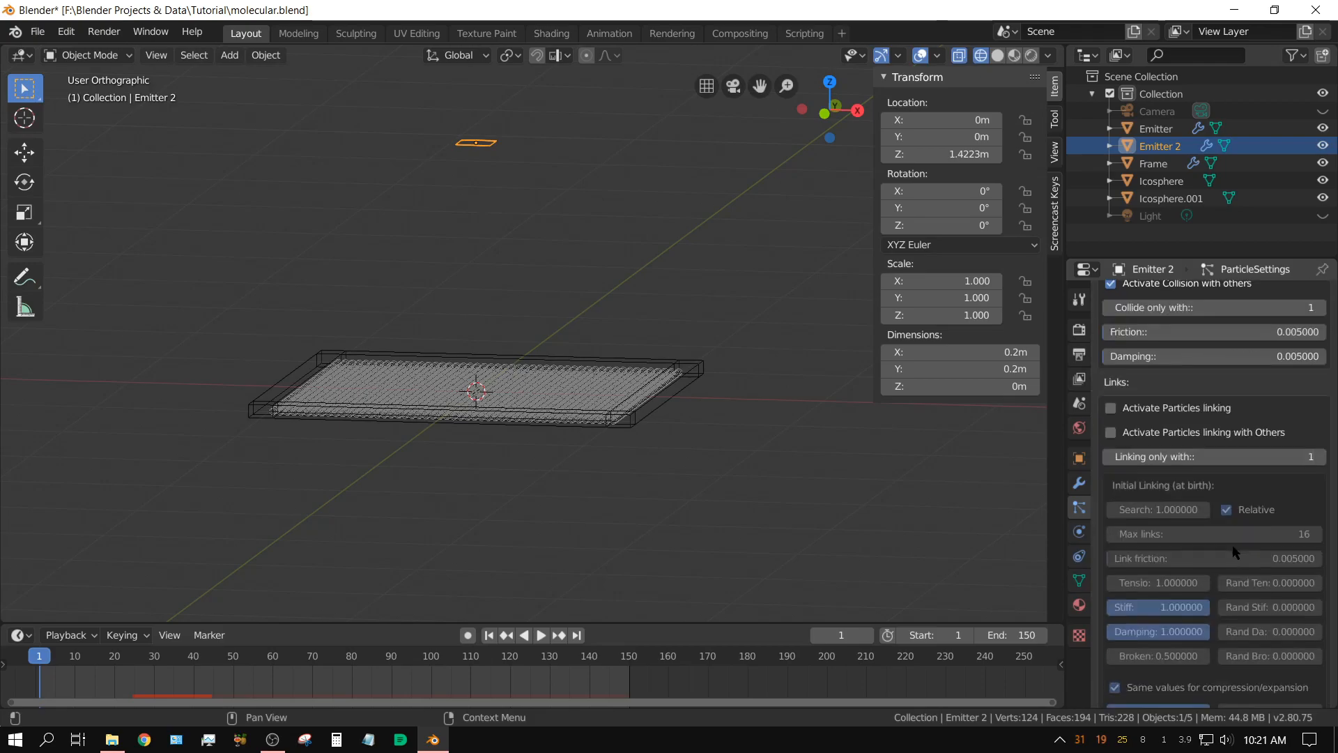
scroll(1235, 551, "down", 12)
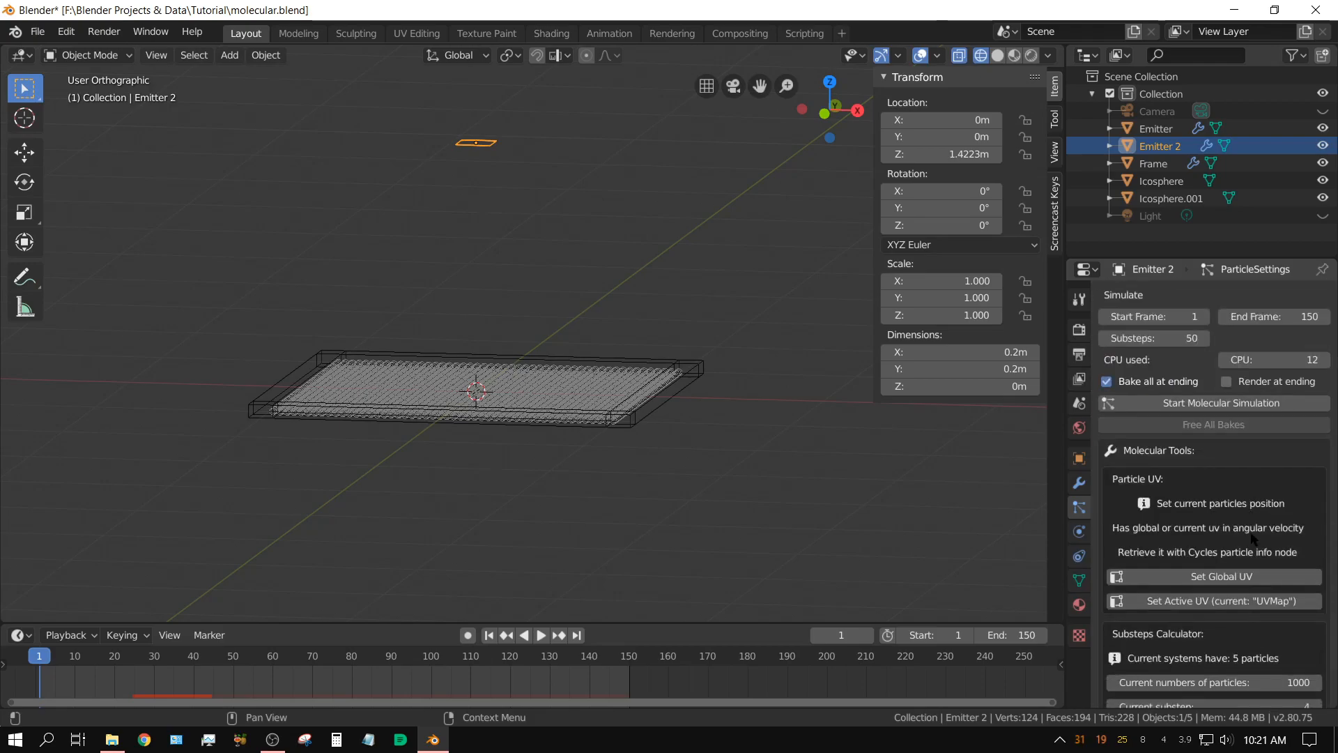
left_click(1198, 488)
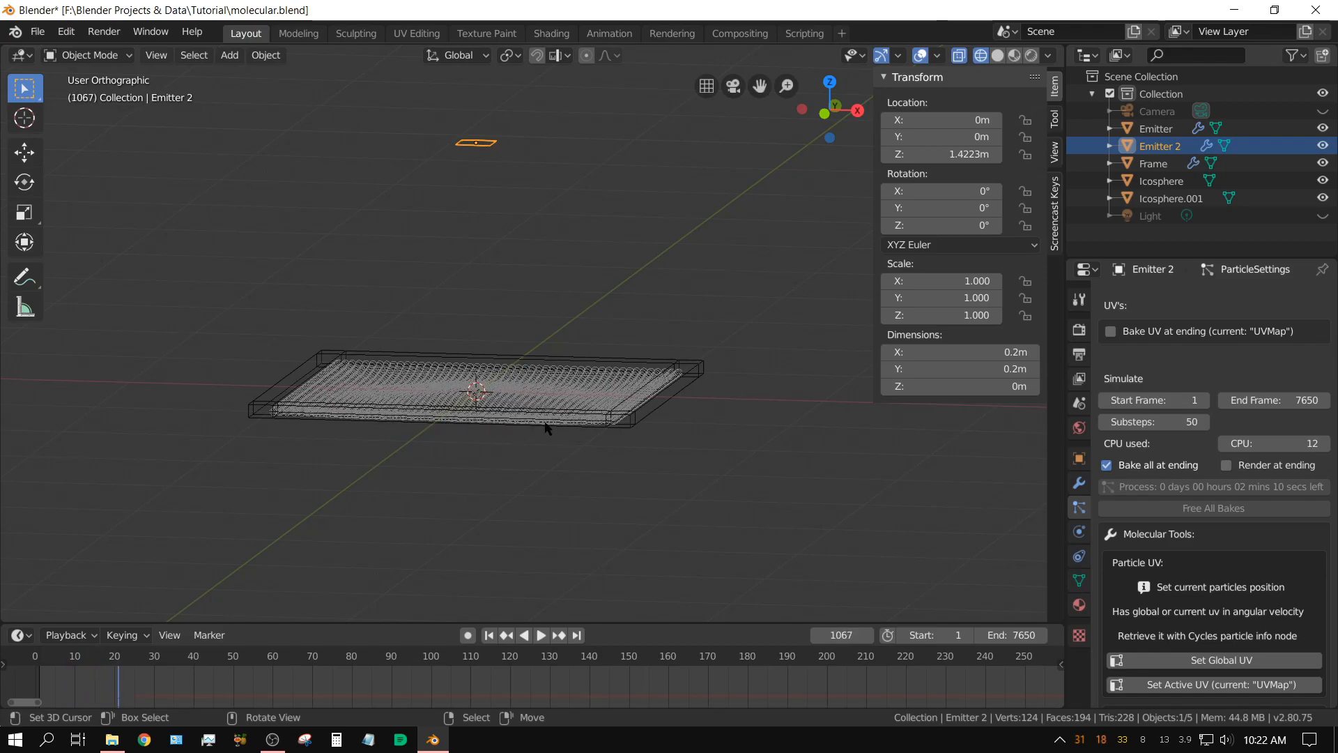
scroll(1147, 627, "down", 15)
scroll(1147, 625, "up", 15)
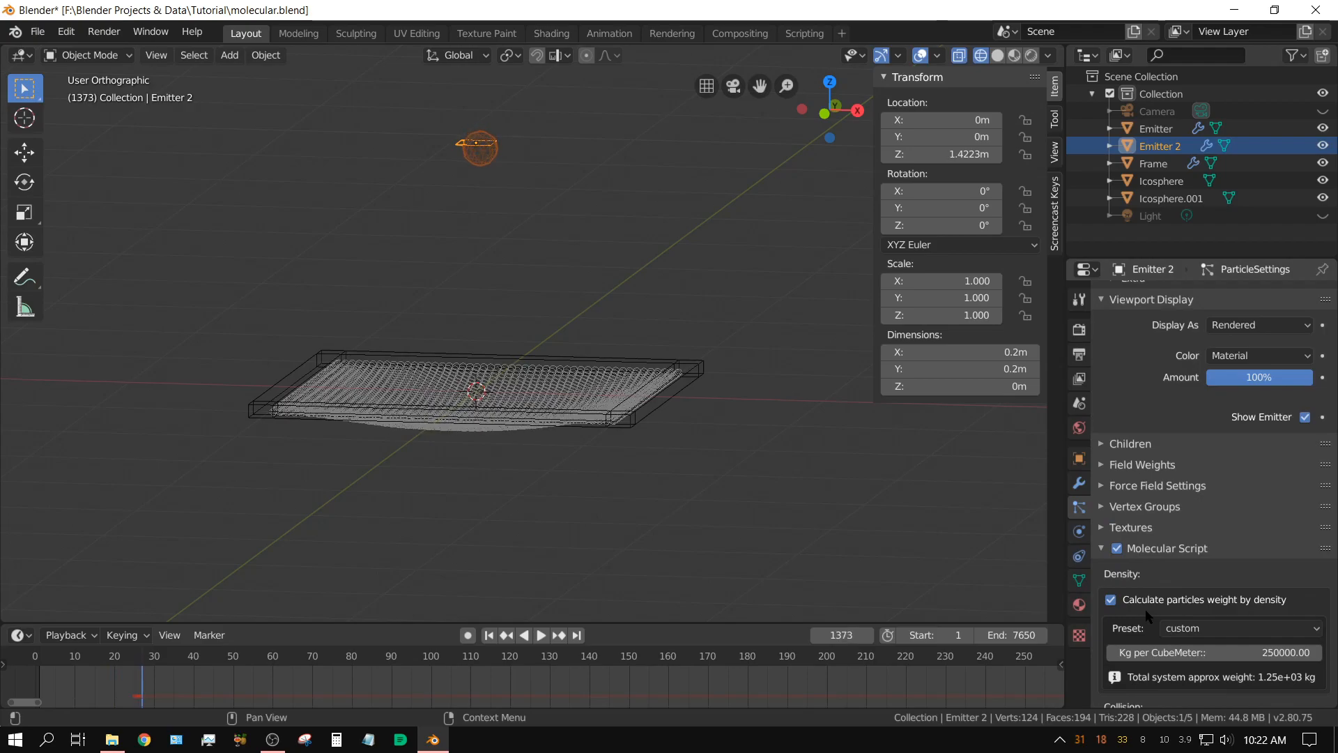
scroll(1146, 616, "up", 5)
scroll(1146, 613, "up", 15)
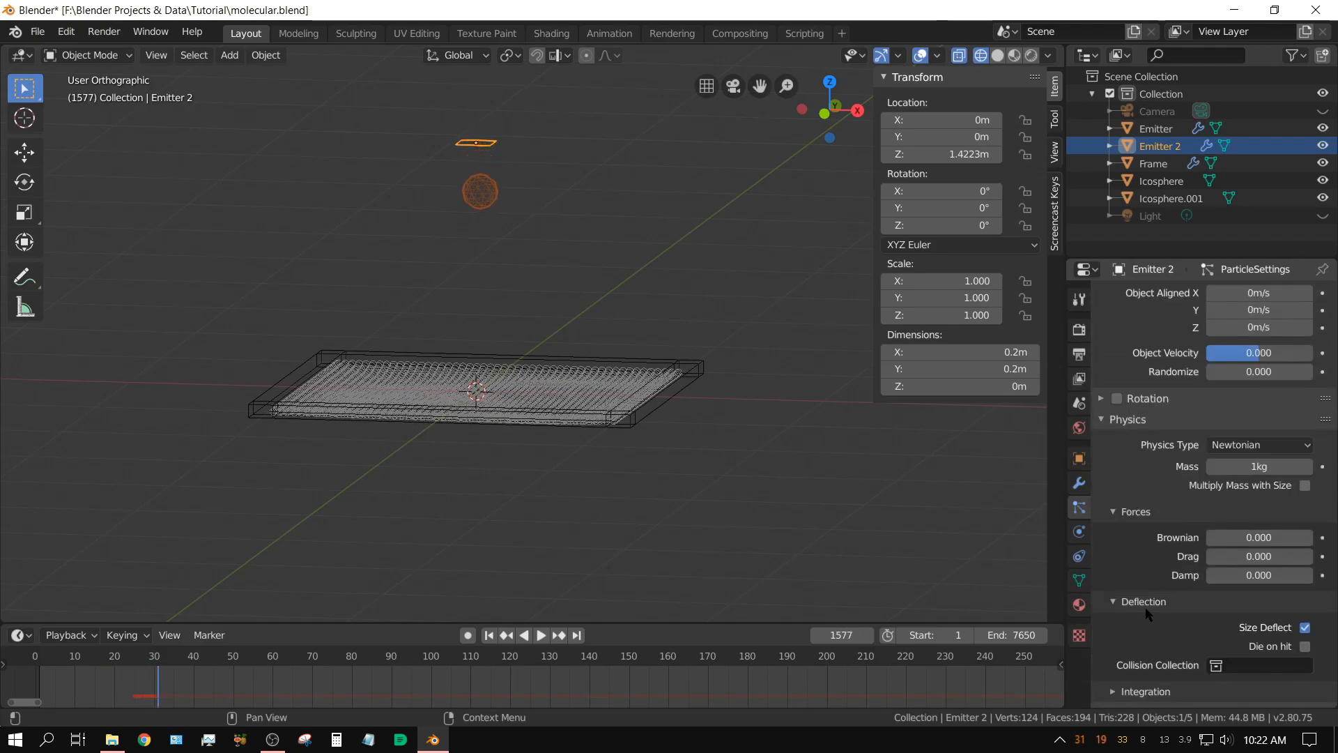
scroll(1146, 609, "down", 1)
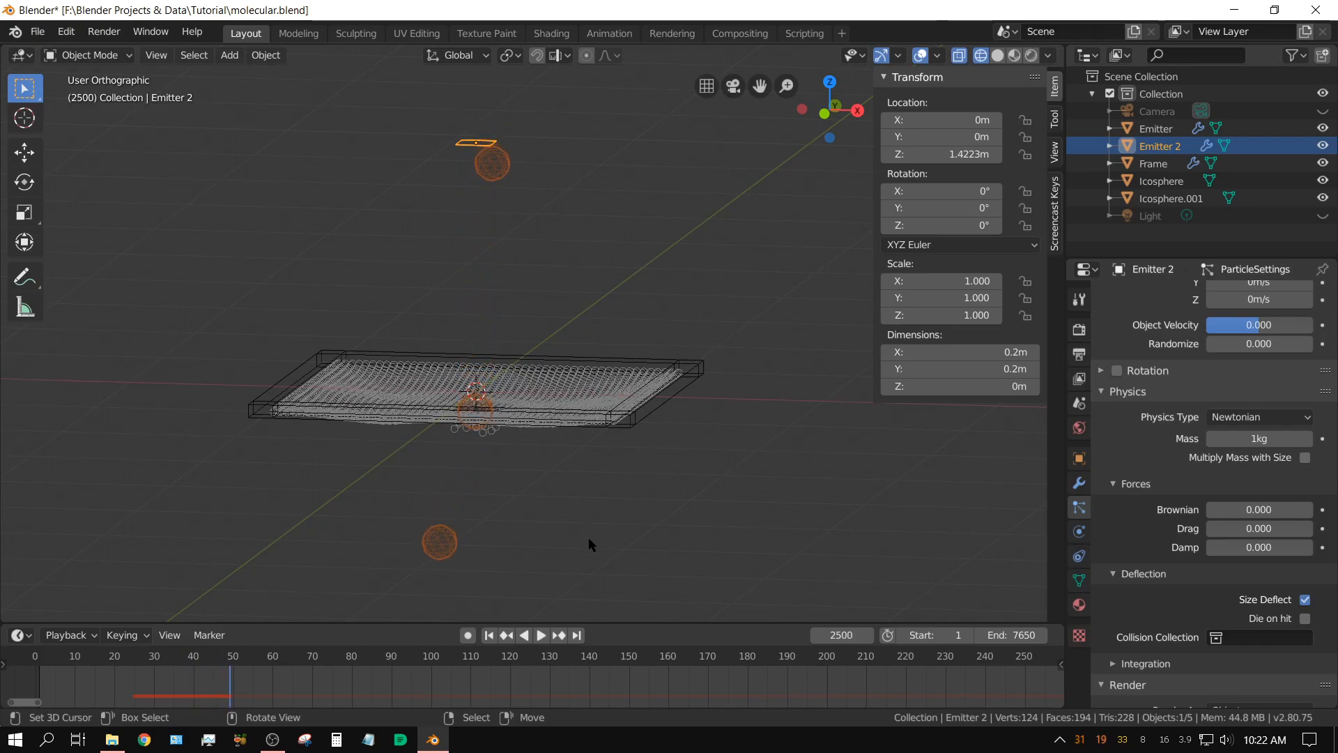
middle_click_drag(564, 505, 505, 550)
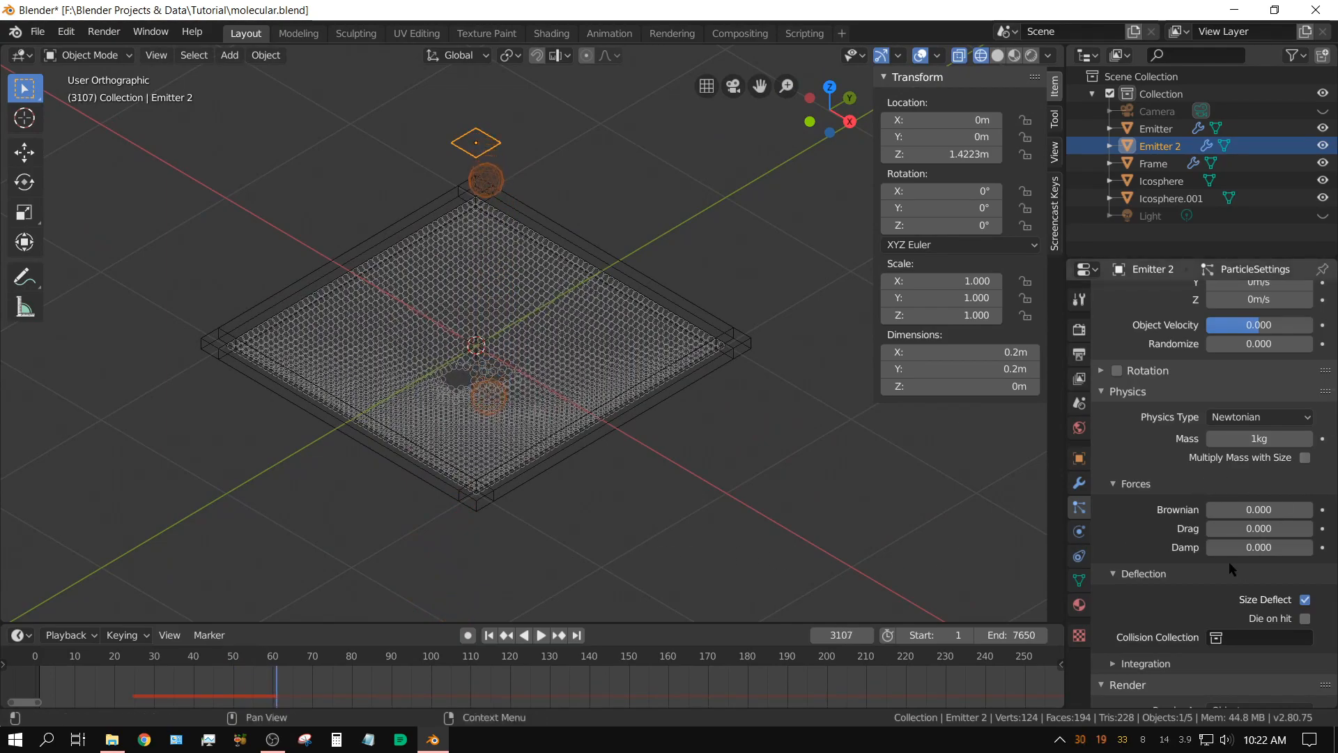
scroll(1229, 569, "down", 10)
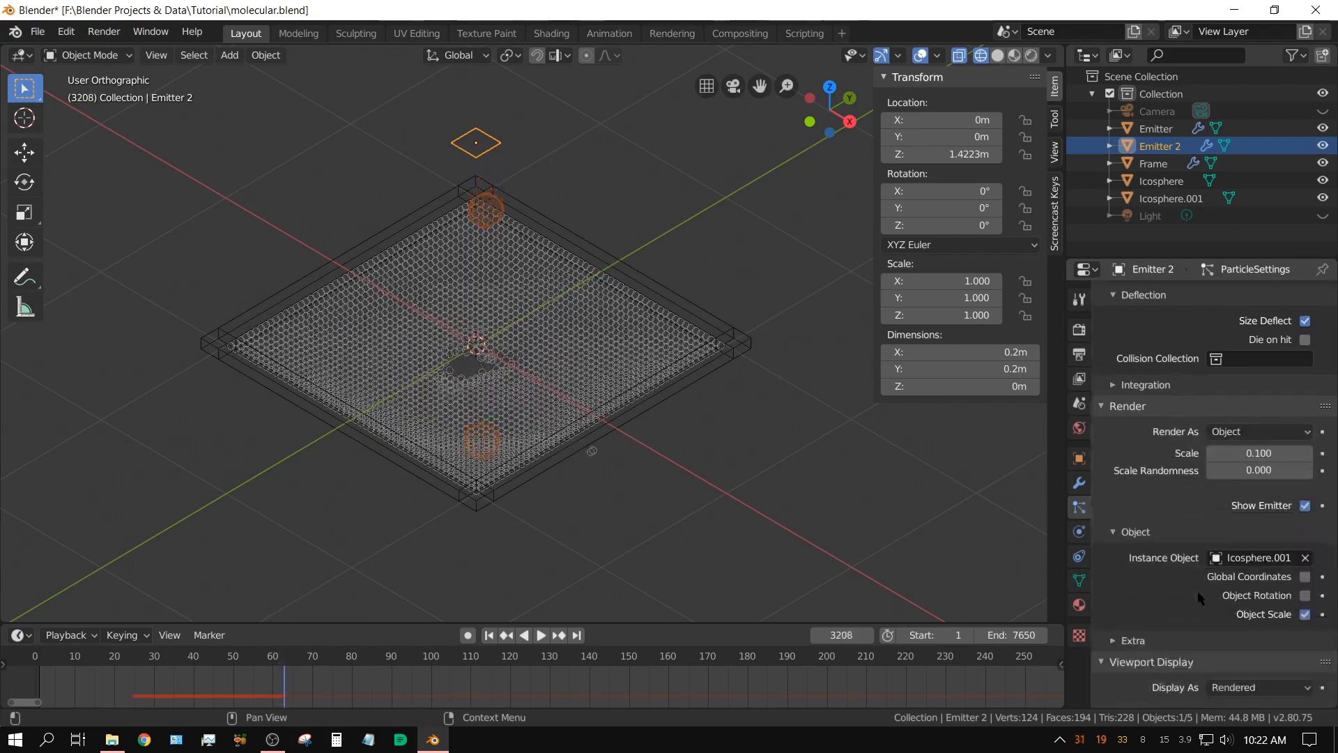
scroll(1198, 597, "down", 12)
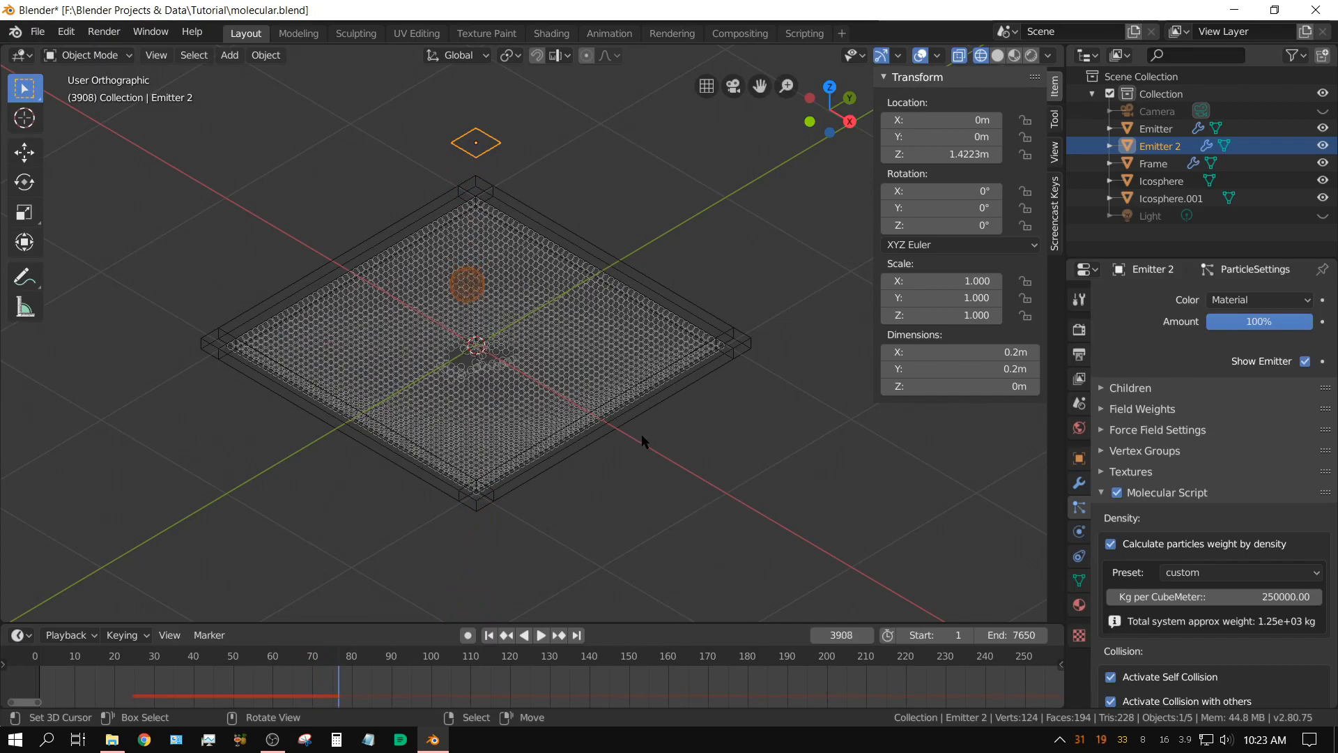
key("Escape")
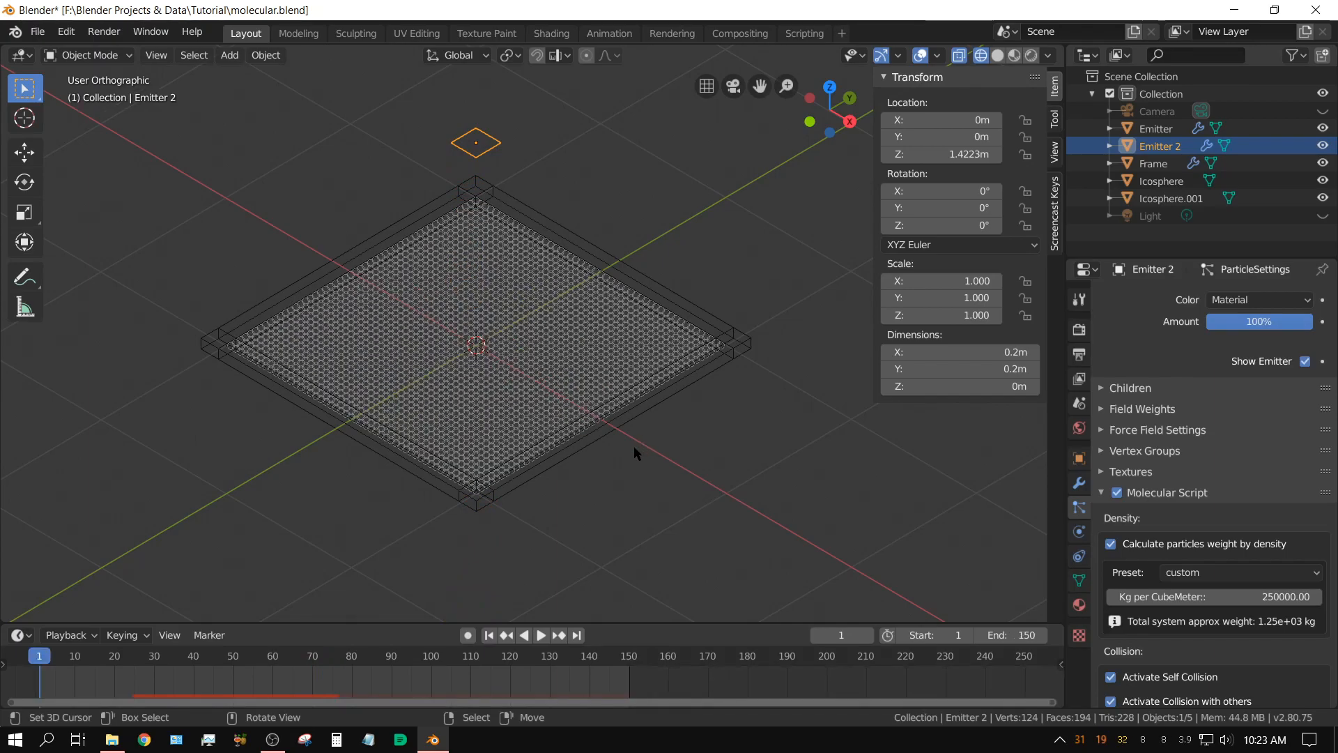
Step: Go to frame 68 of the cached simulation and inspect the grid and falling spheres through the camera
left_click_drag(294, 675, 305, 680)
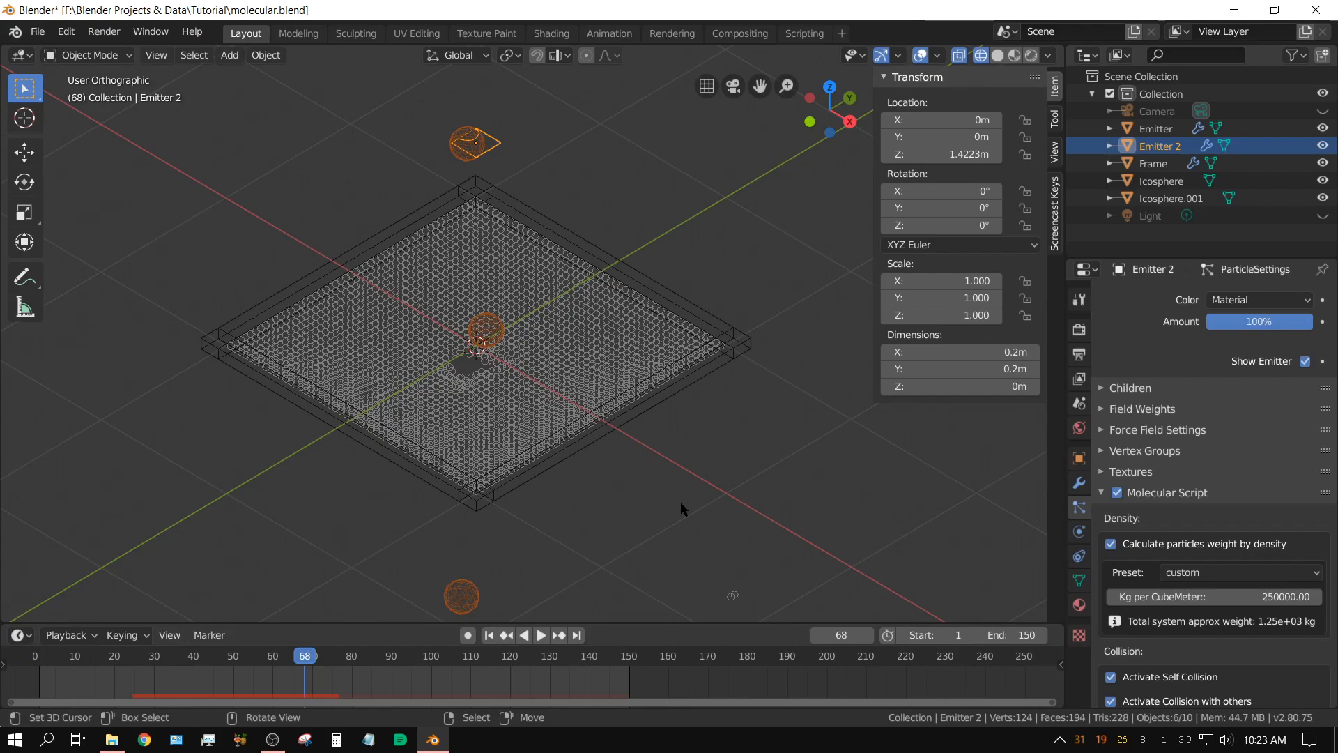
key("KP_0")
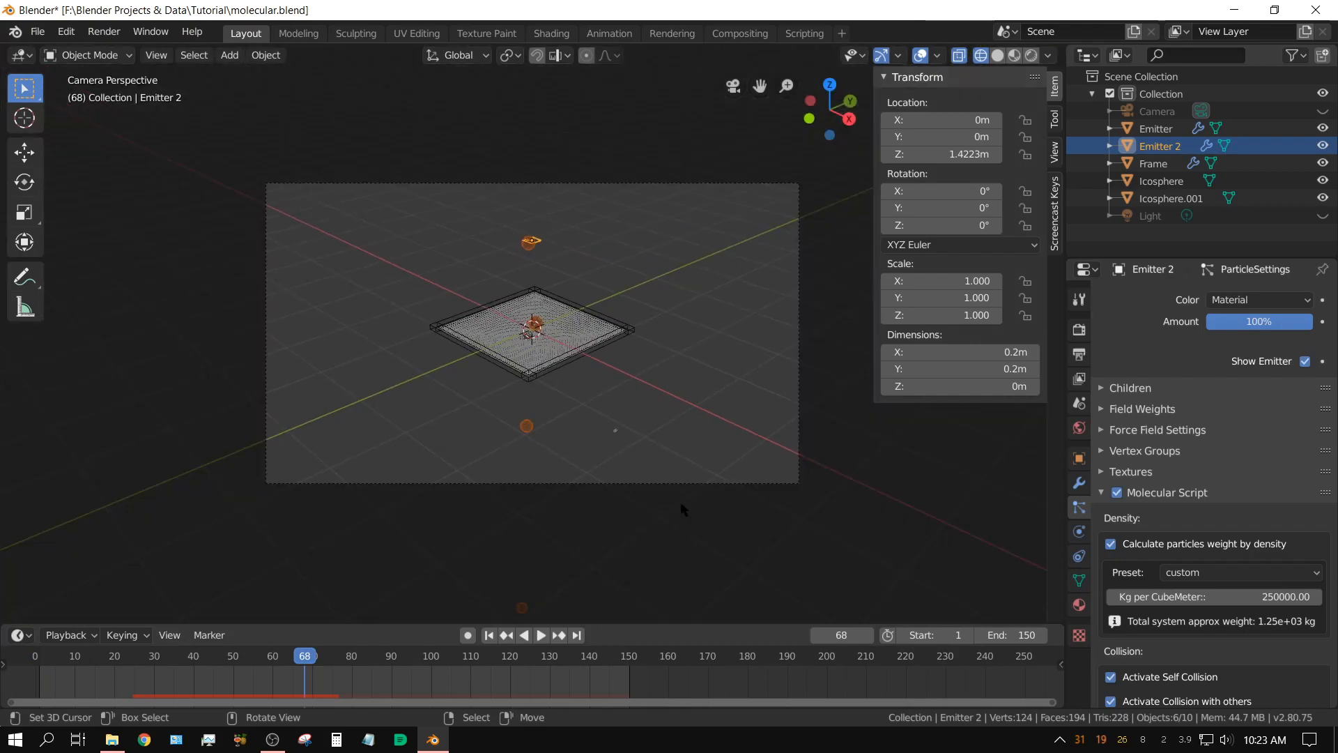
scroll(627, 465, "up", 3)
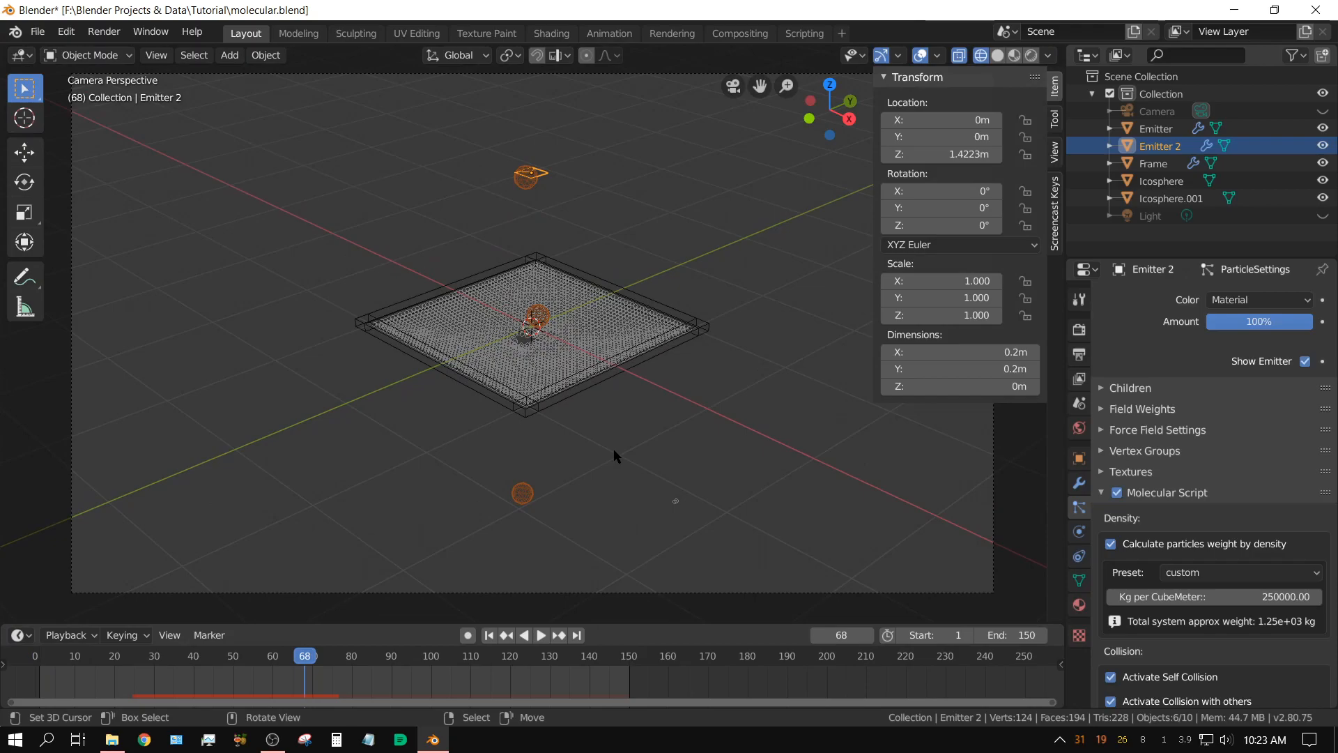
scroll(614, 453, "down", 2)
scroll(613, 457, "up", 2)
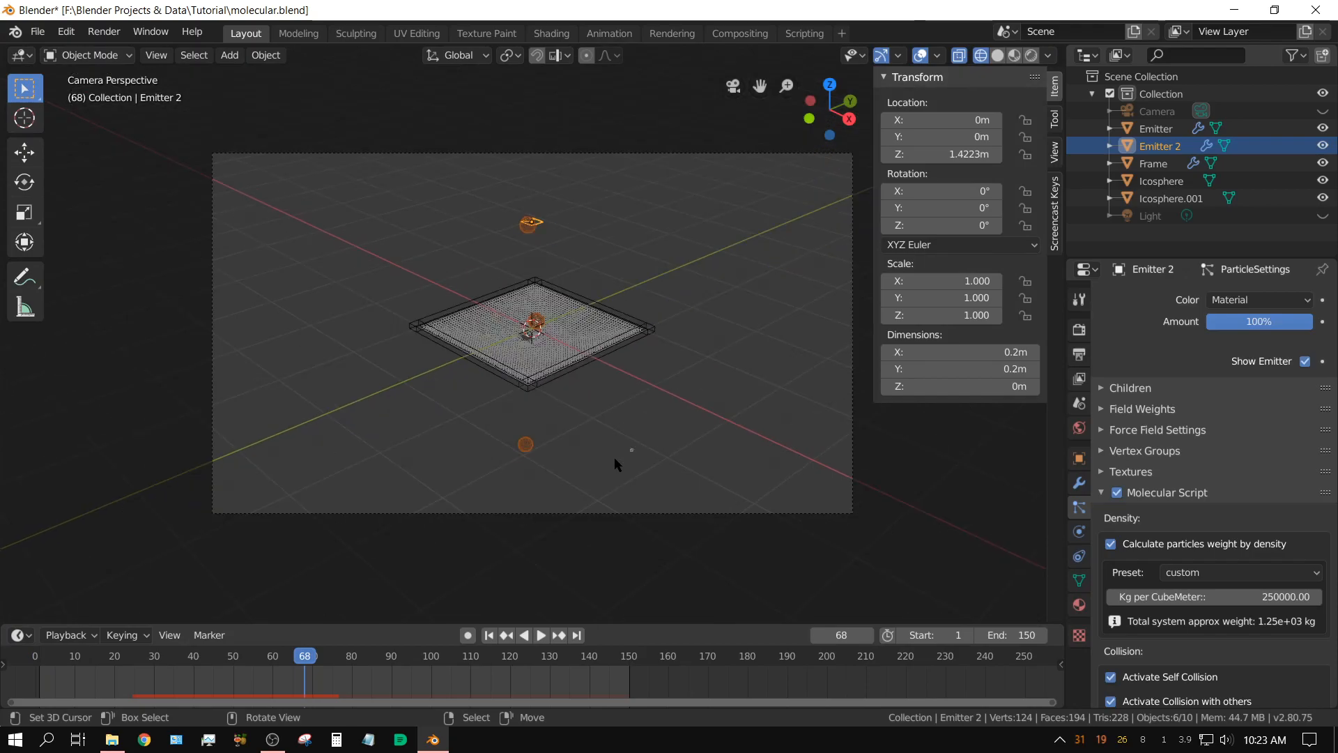
middle_click_drag(613, 457, 570, 474, "shift")
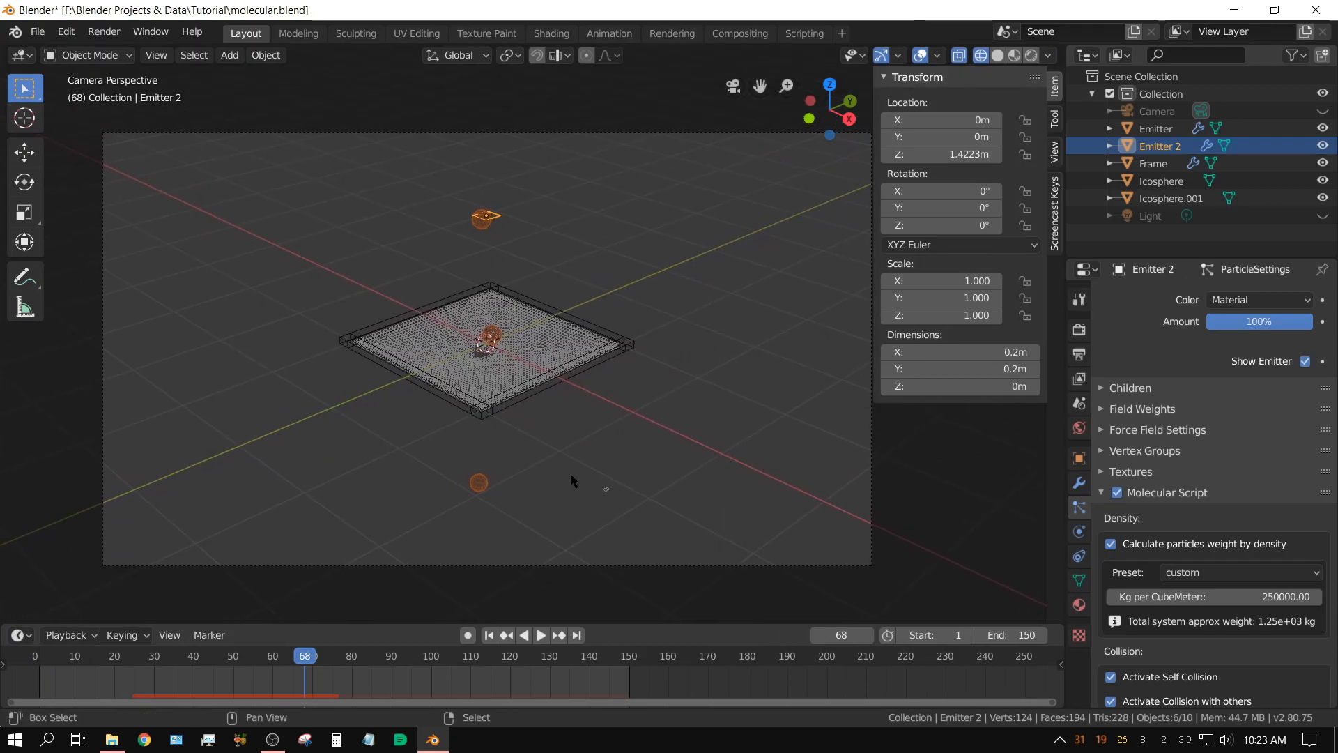
Step: Lock the camera to the view and move it closer until the frame and grid fill most of the shot
left_click(1055, 151)
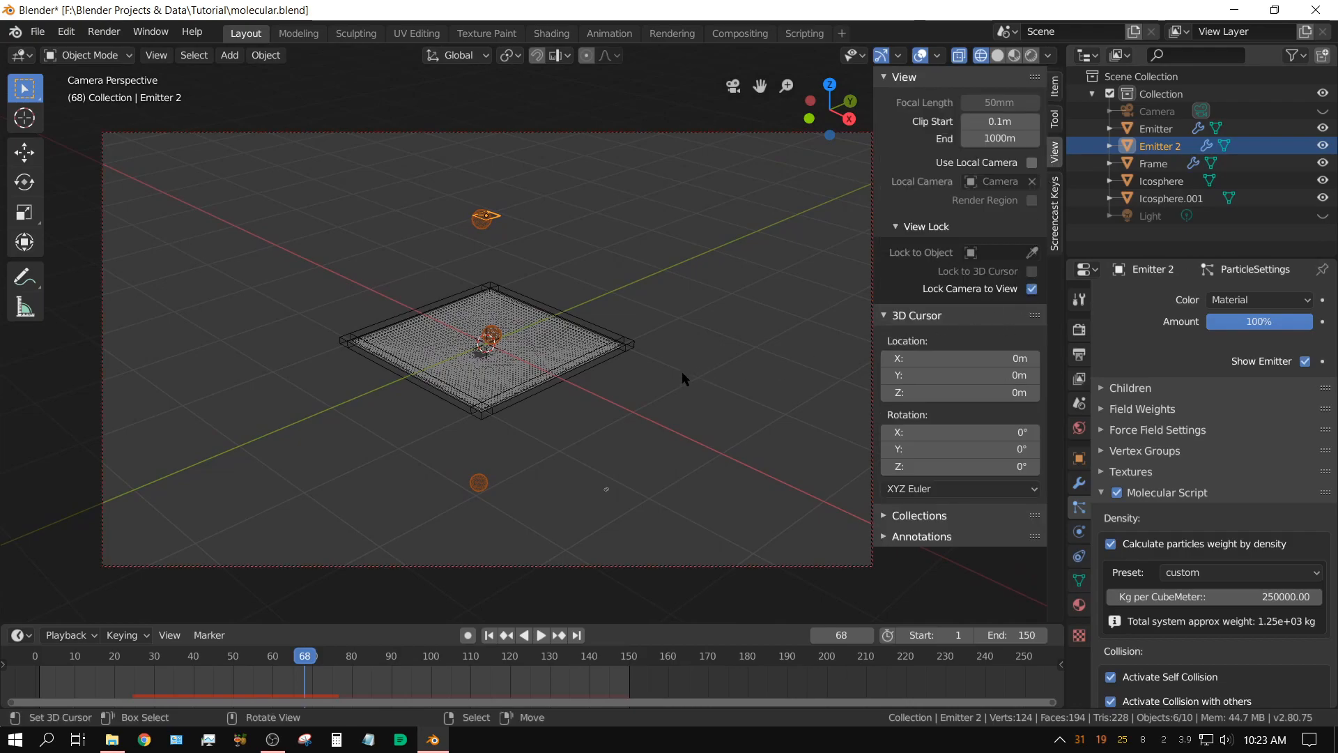
scroll(561, 419, "up", 3)
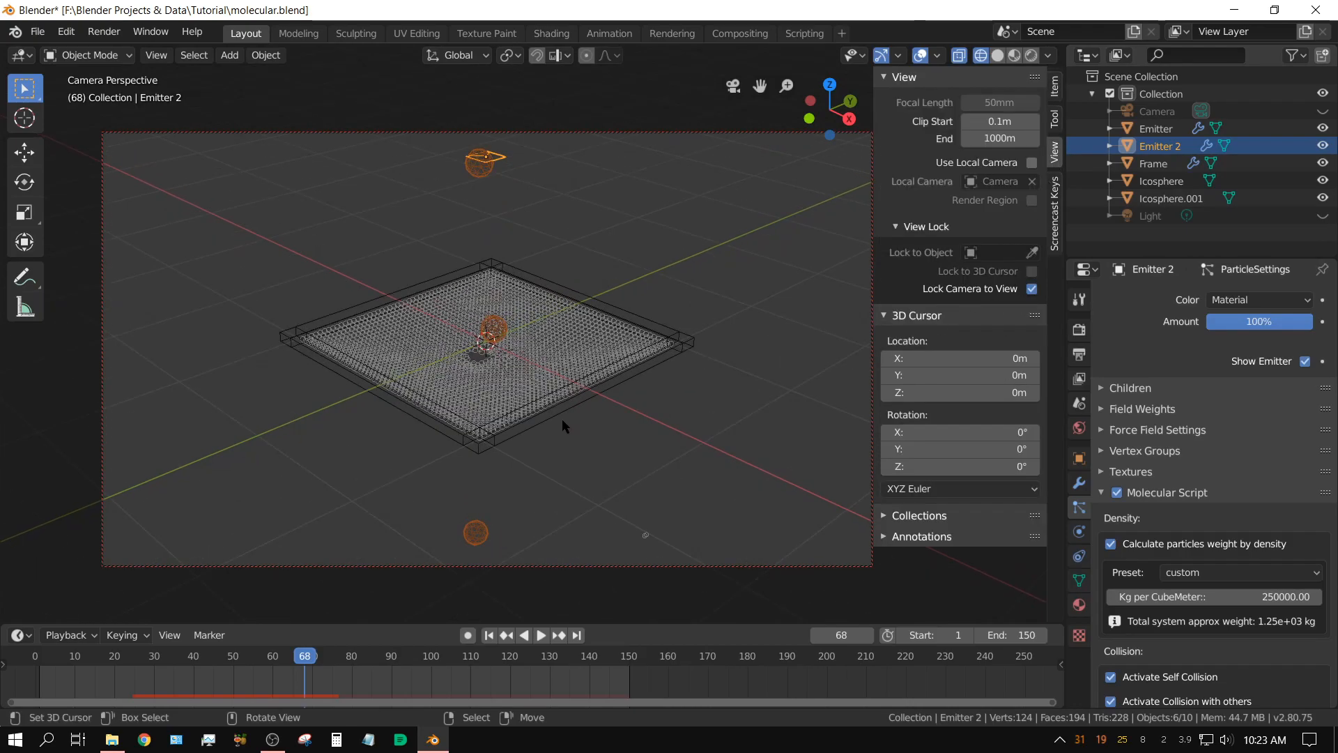
scroll(562, 419, "up", 2)
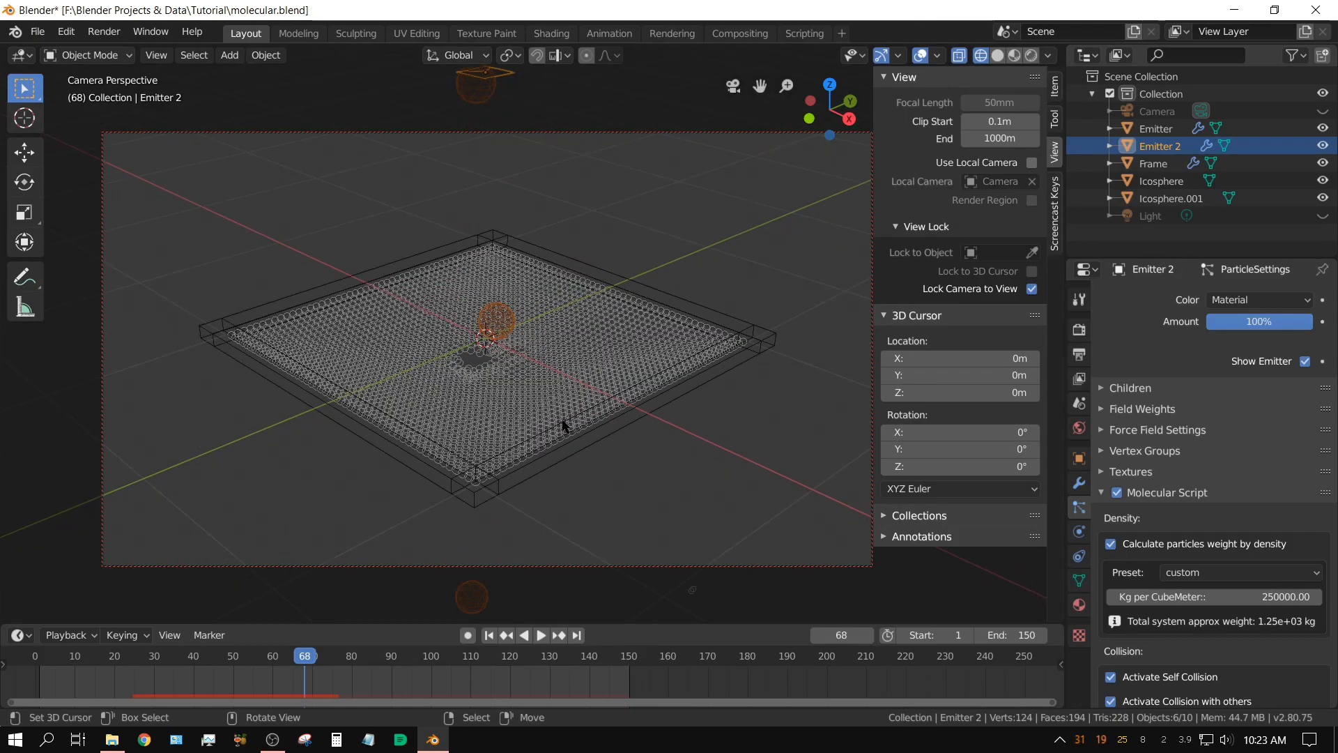
scroll(598, 414, "up", 1)
scroll(594, 418, "up", 1)
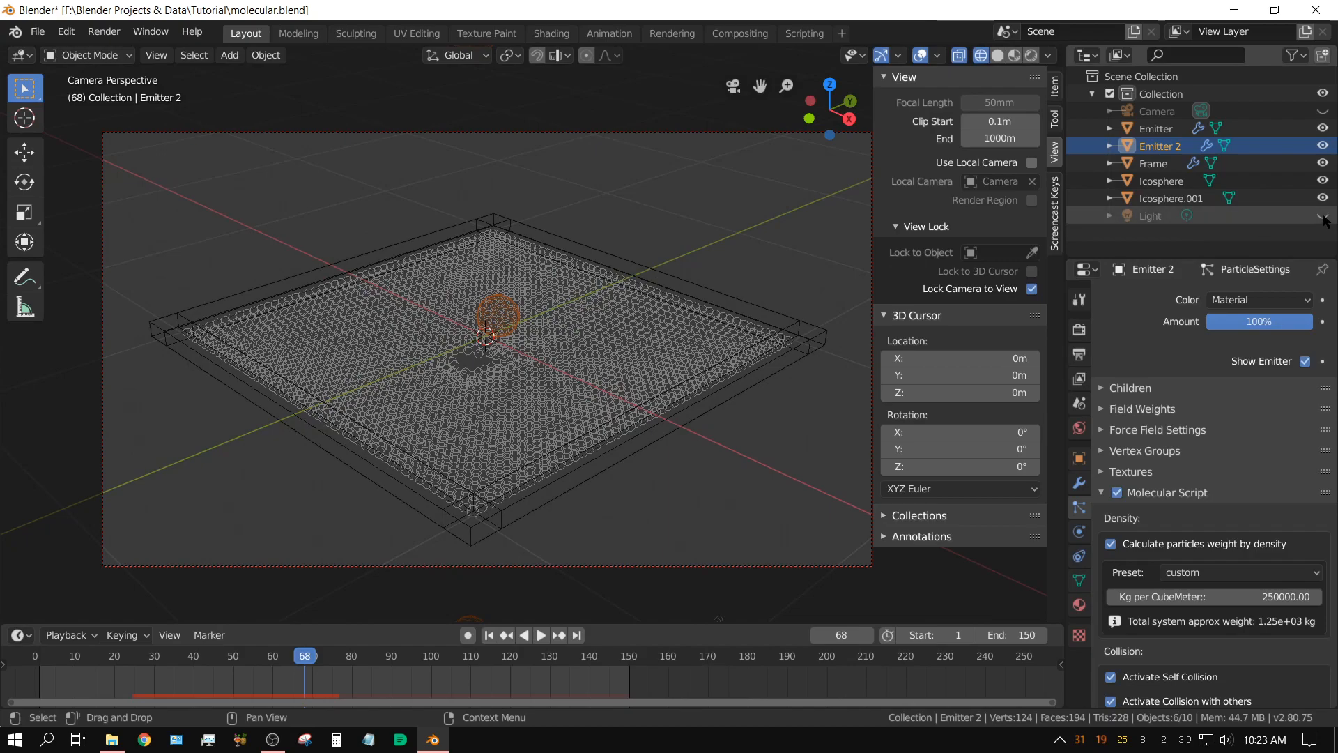
Step: Unhide the light, check its position relative to the grid from the front and at an angle, and return to the camera view
key("KP_1")
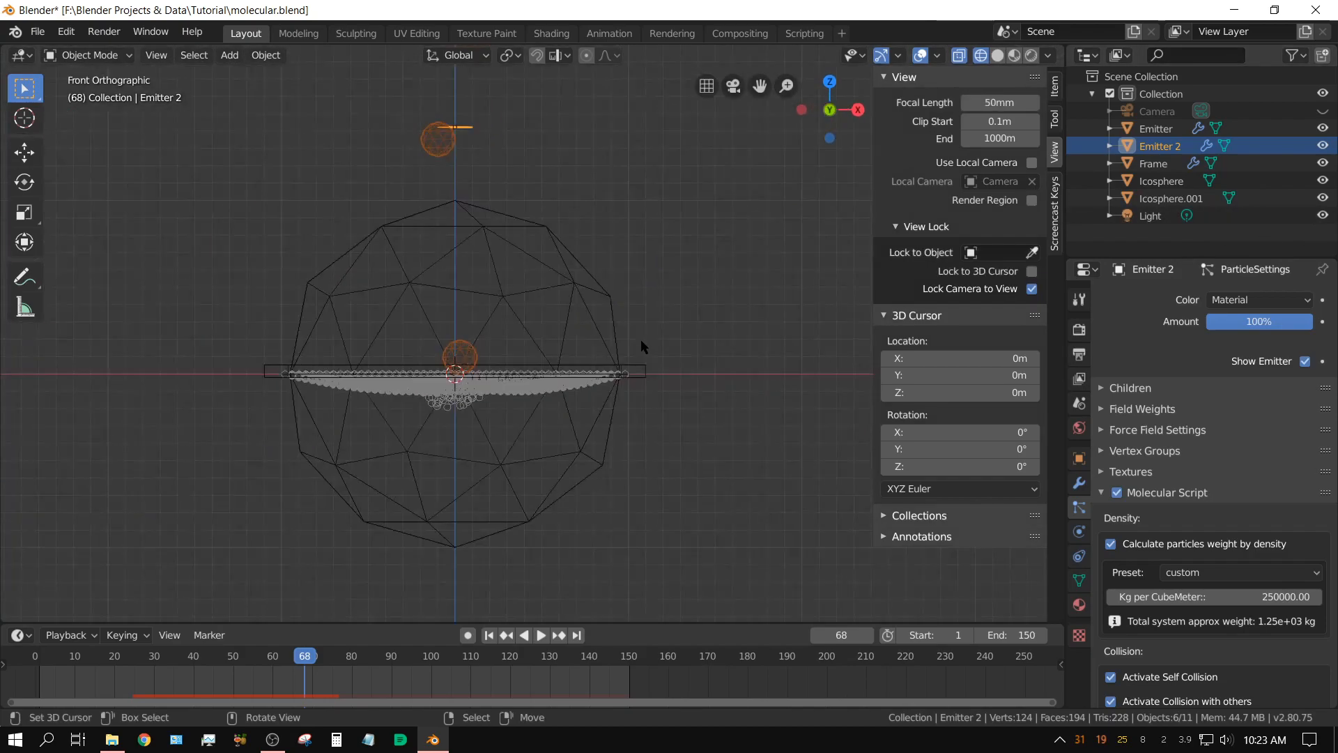
middle_click_drag(563, 341, 666, 399)
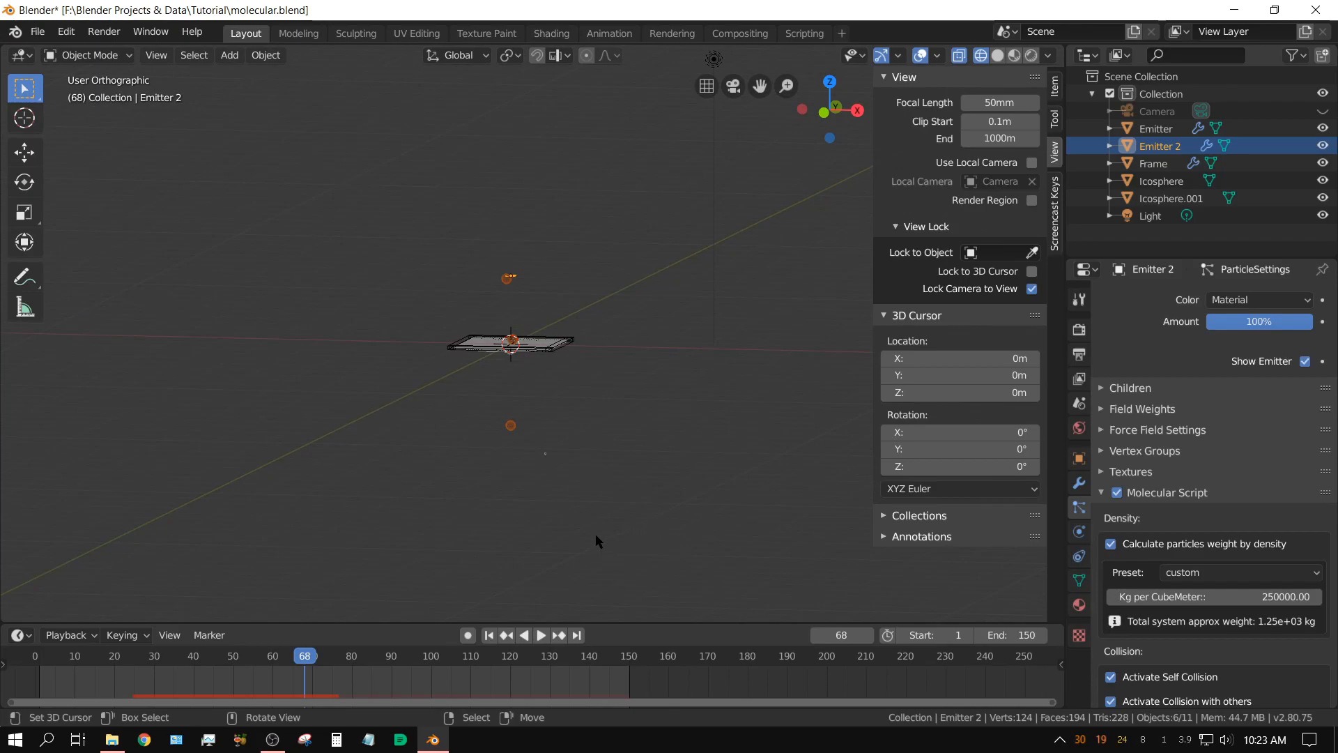
key("KP_0")
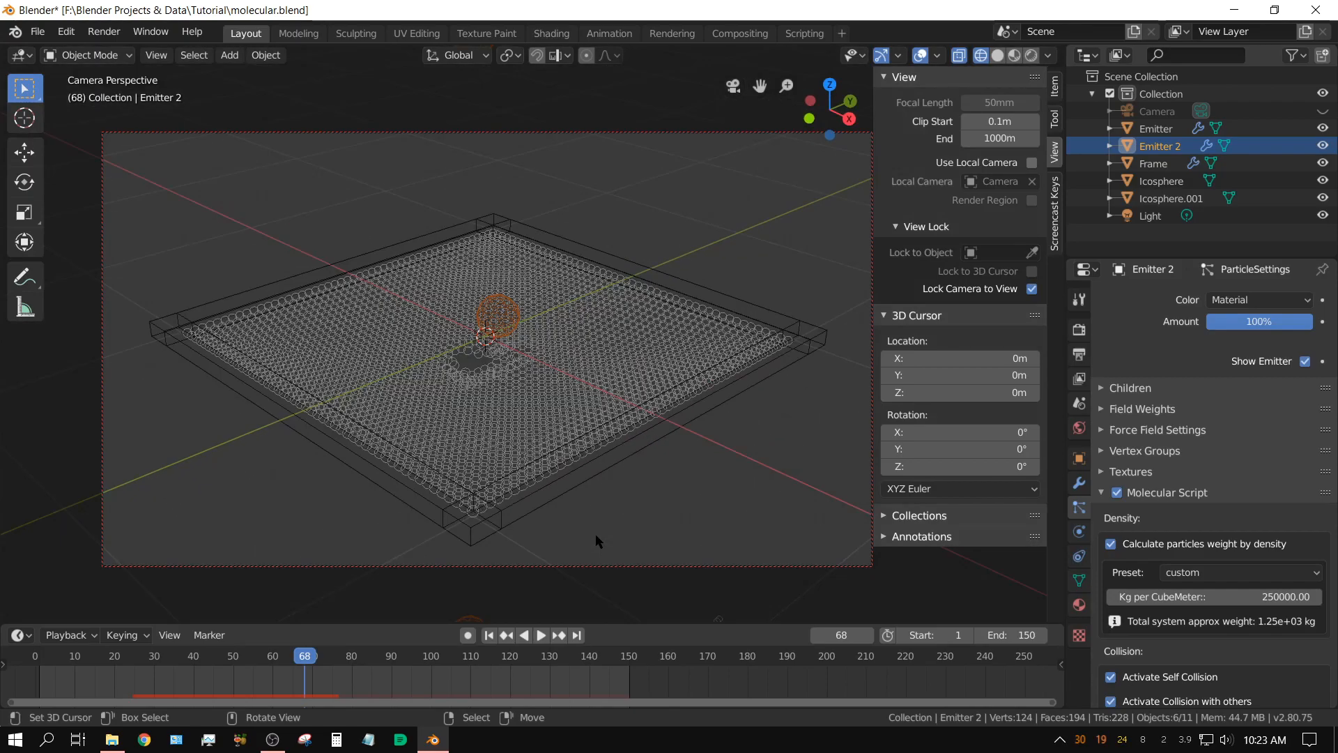
Step: Render frame 68 as a still image through the camera, close the render result, and save the project file
left_click(98, 35)
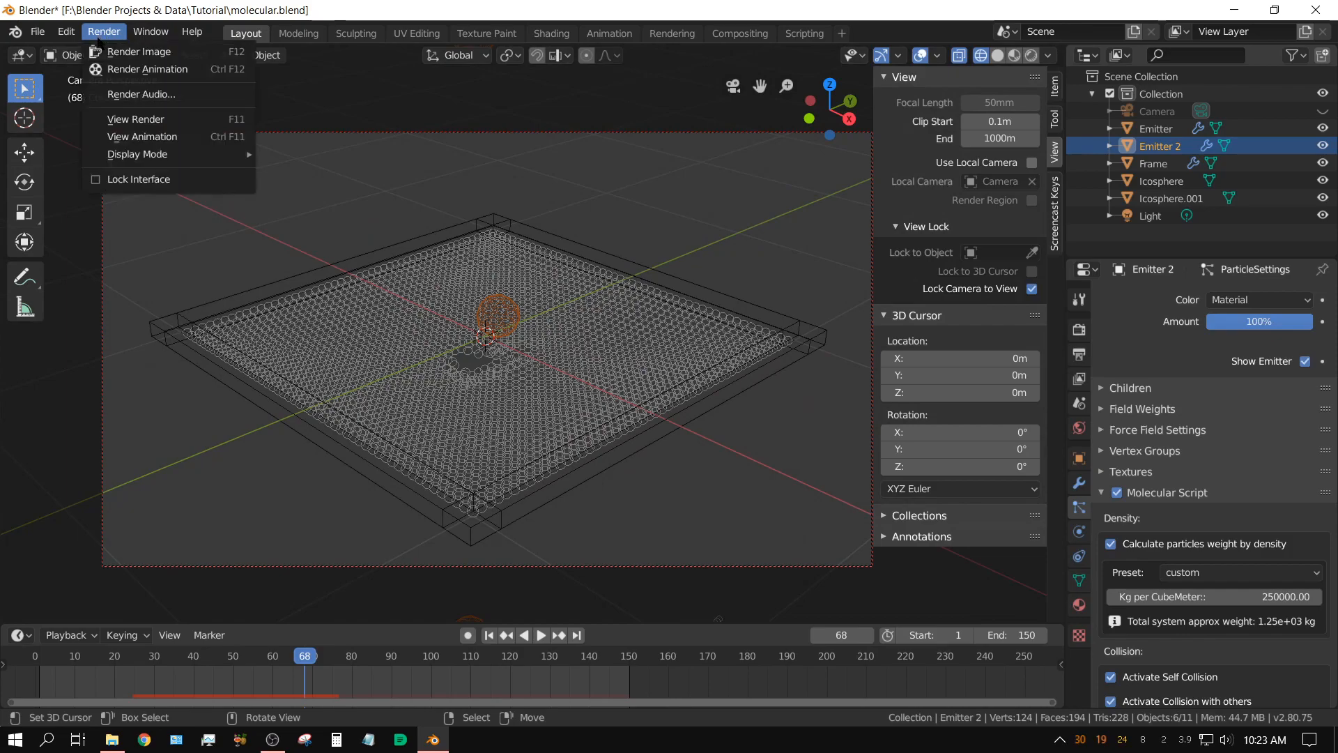
left_click(129, 53)
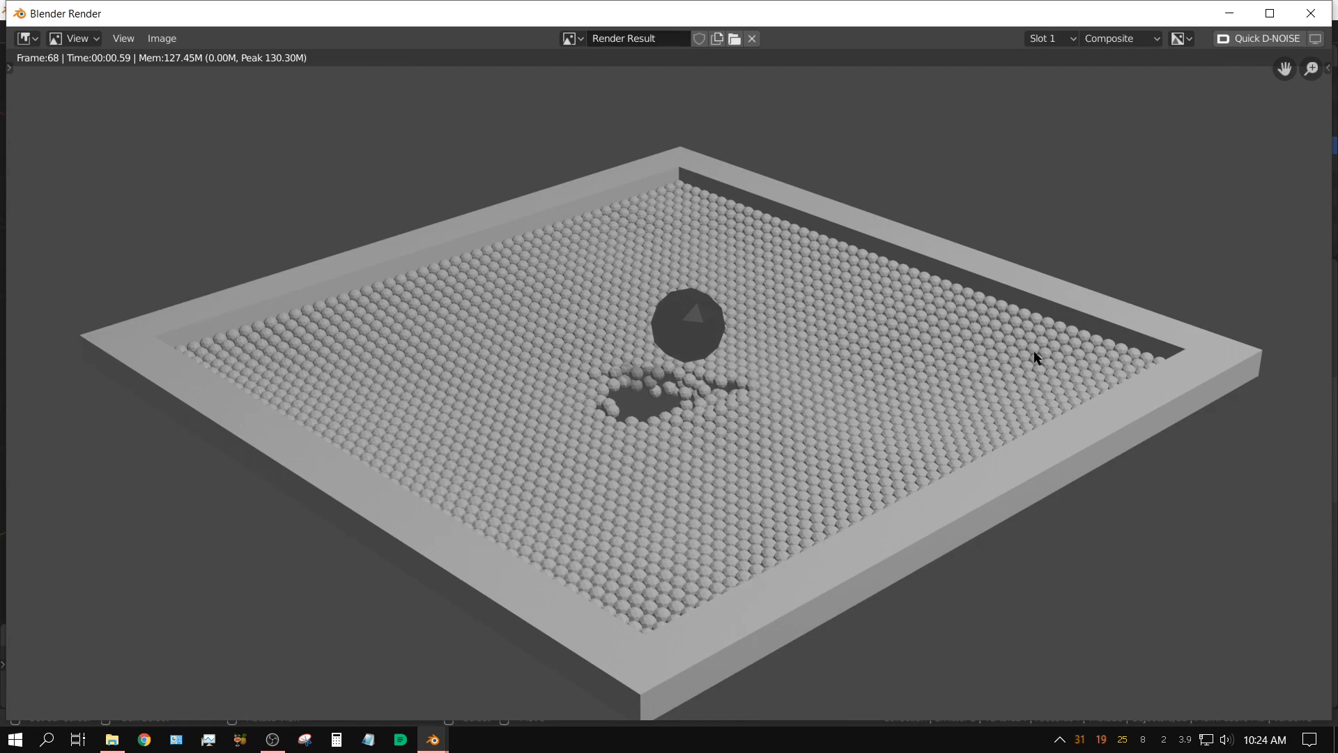
left_click(1310, 14)
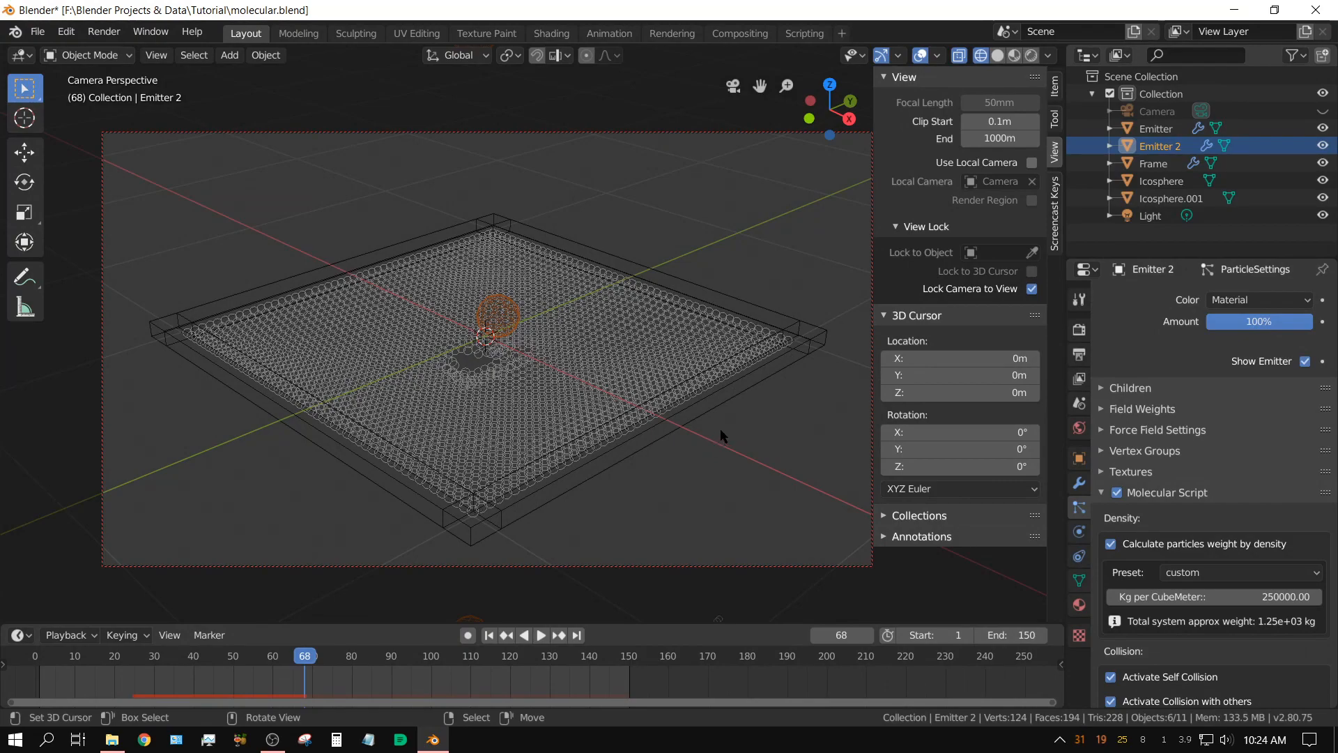
left_click(37, 32)
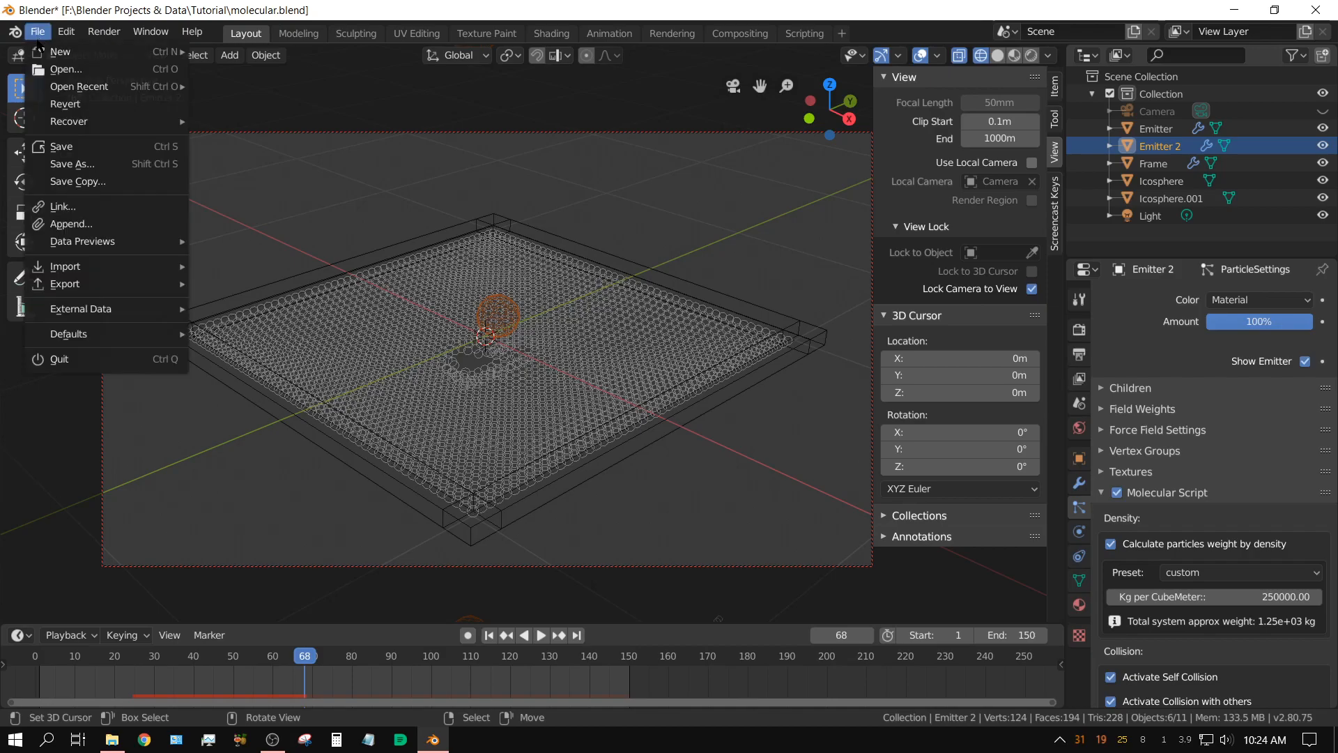
left_click(64, 156)
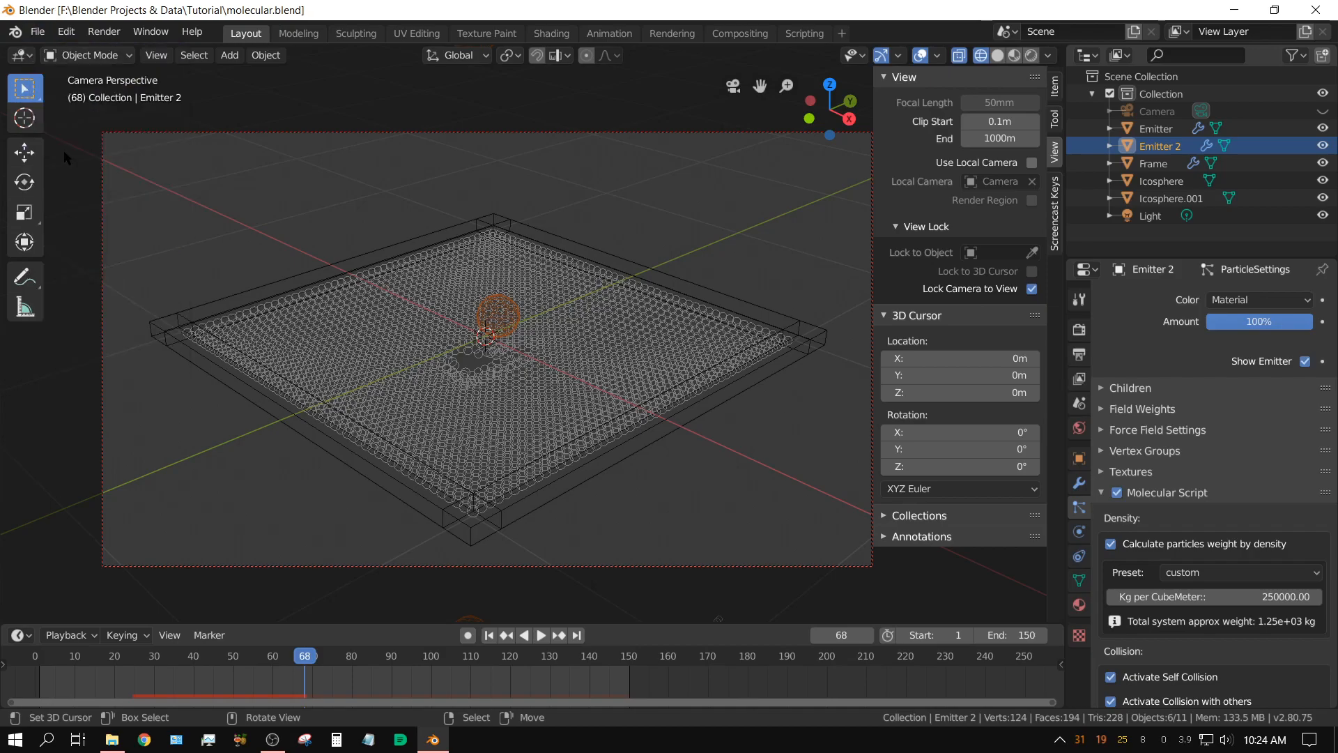